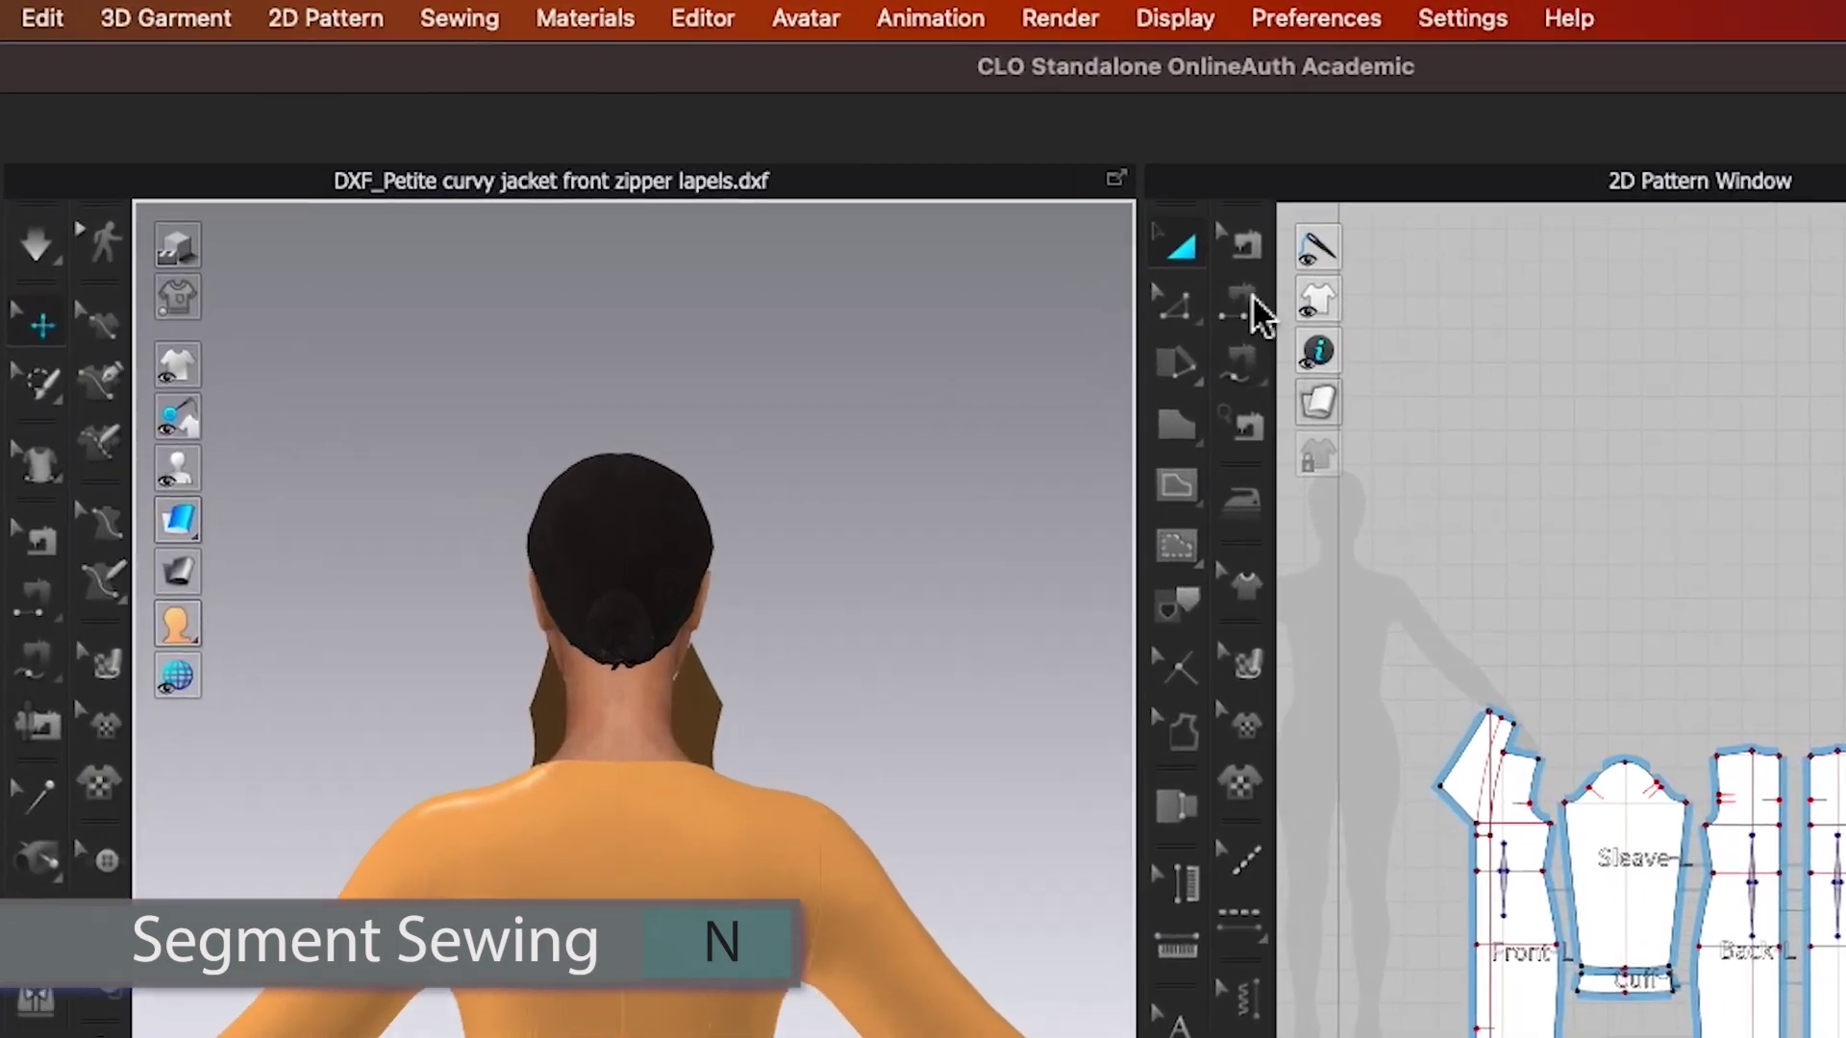
- Segment-sew the two centre back edges of the collar extensions together and simulate the garment to join them
{"action": "left_click", "coordinate": [948, 165]}
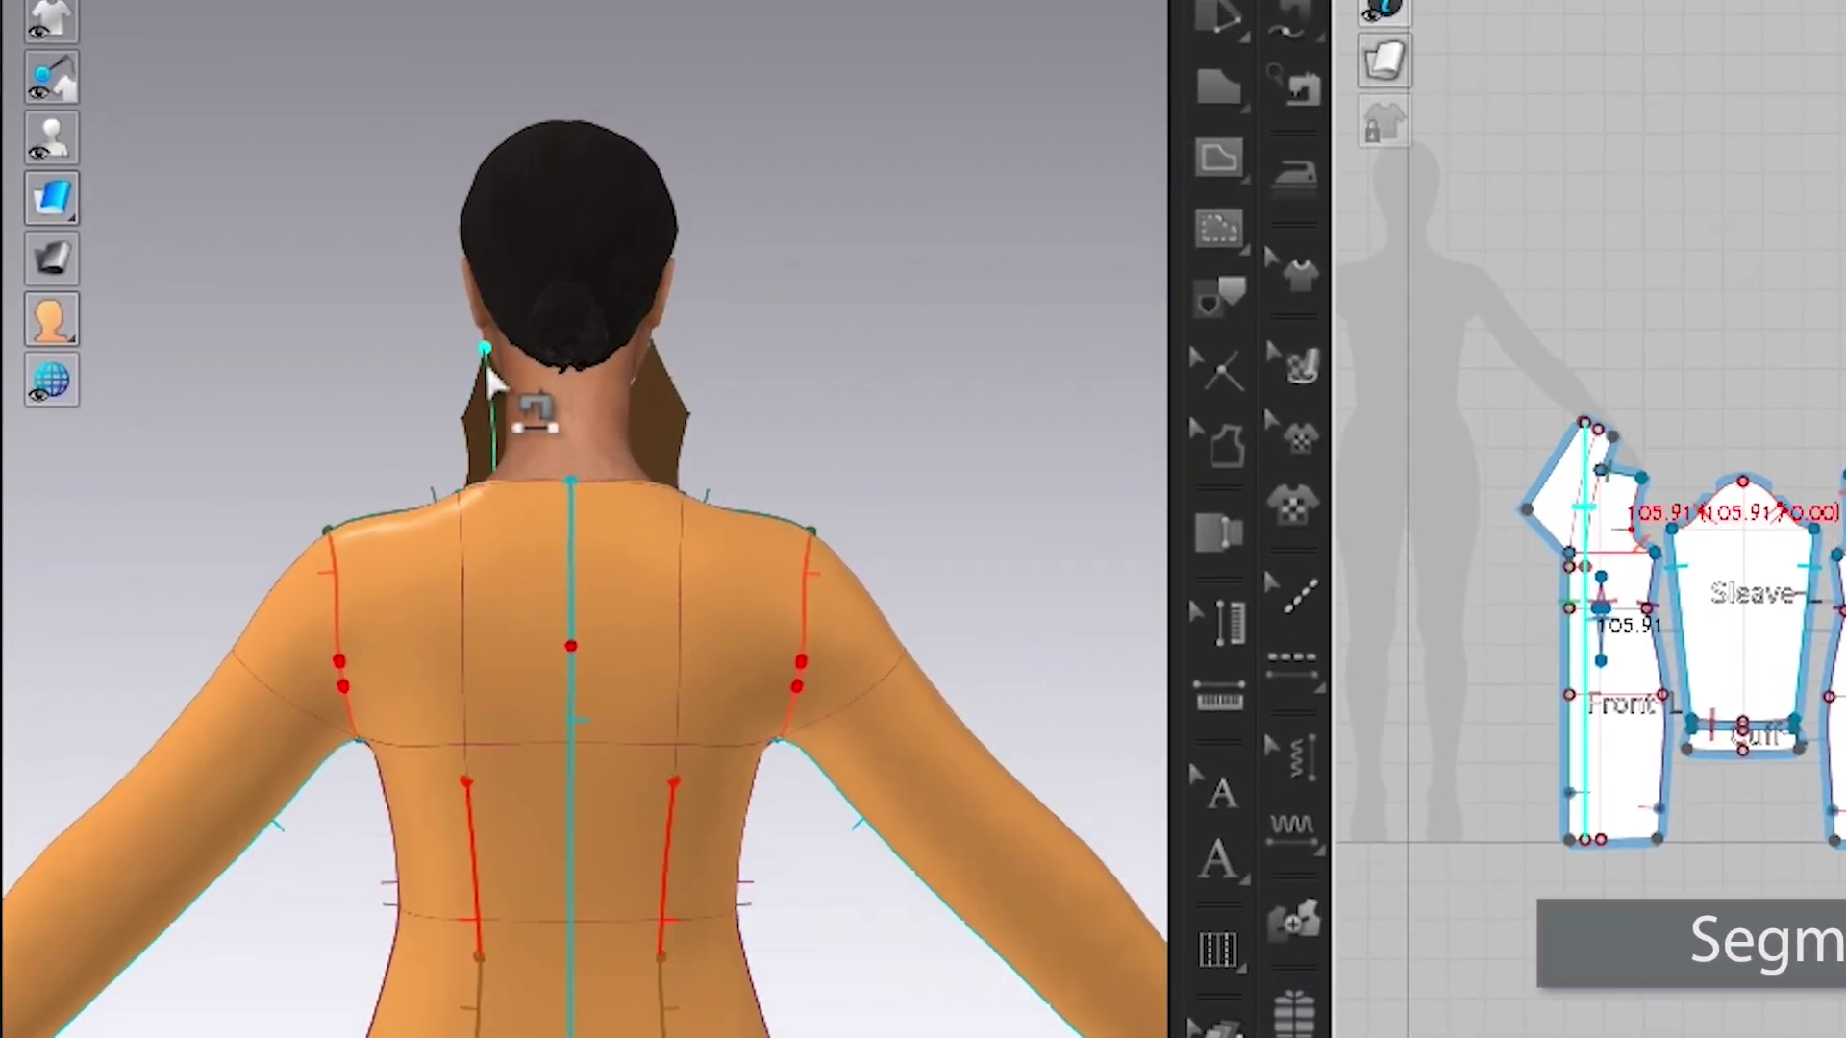
{"action": "left_click", "coordinate": [485, 377]}
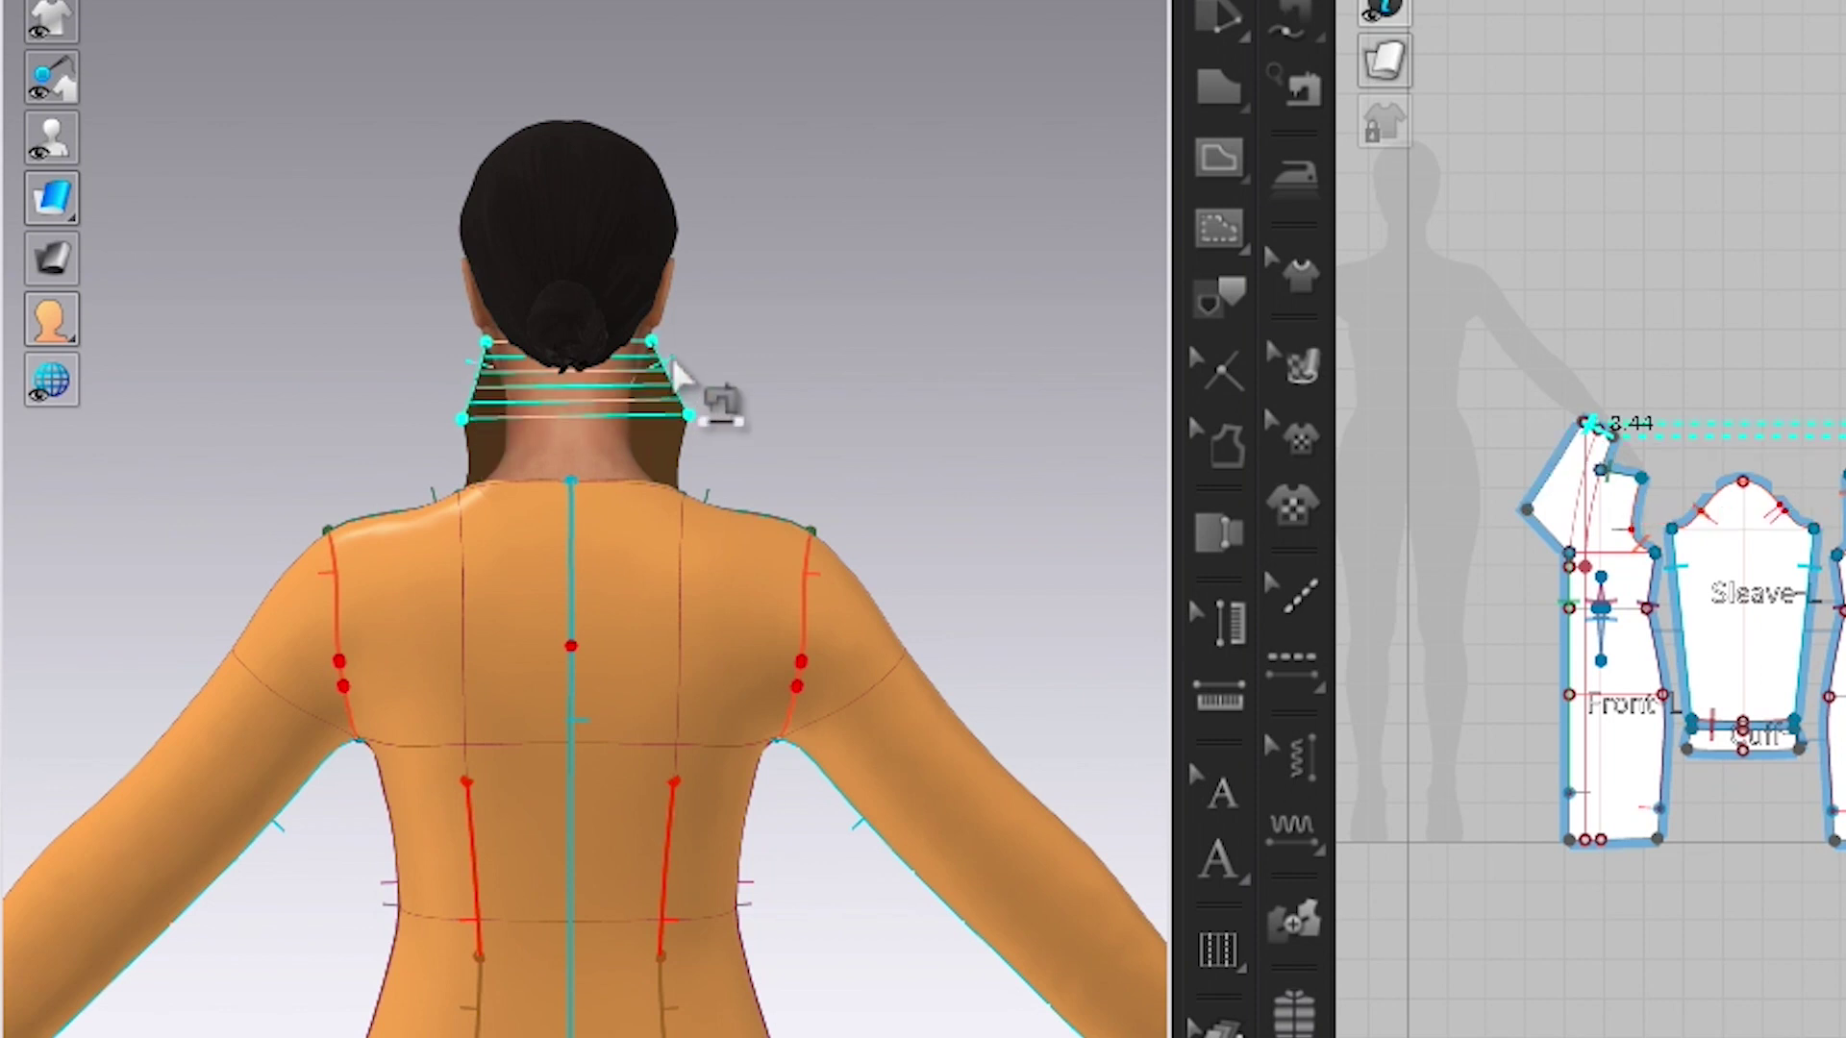
{"action": "left_click", "coordinate": [676, 373]}
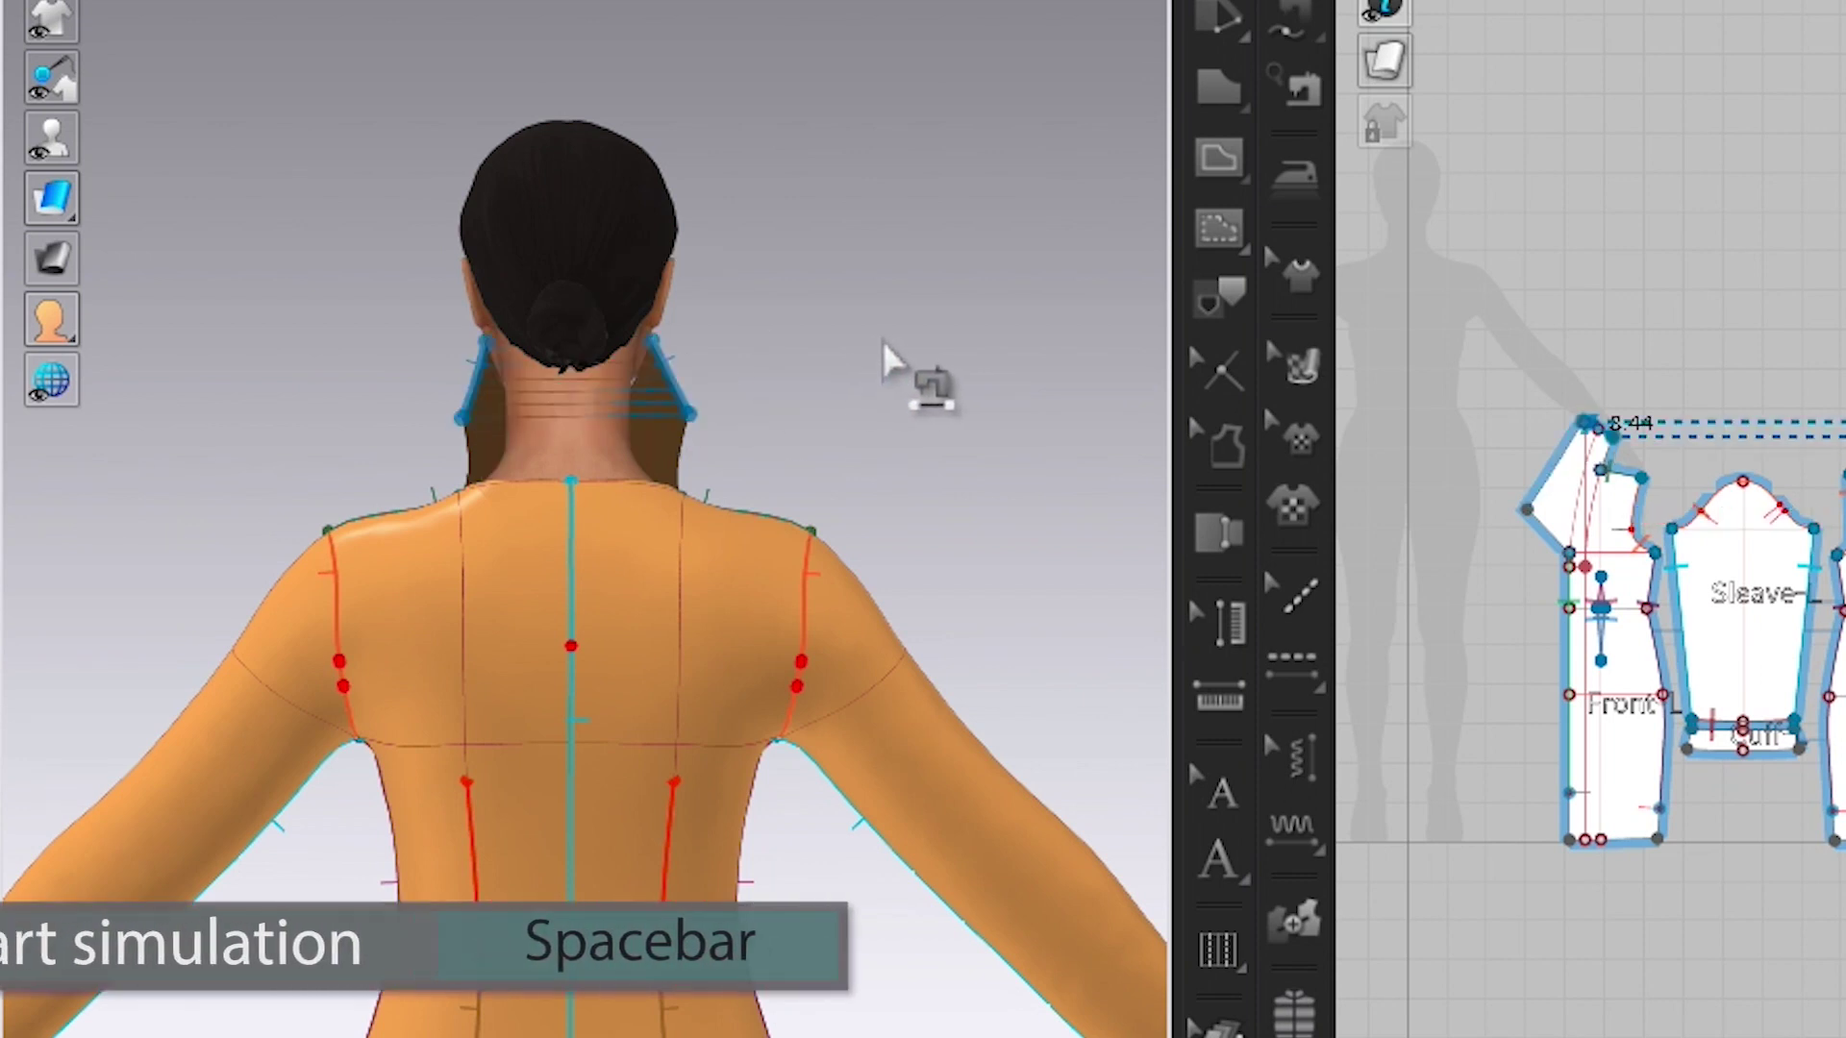
{"action": "key", "text": "space"}
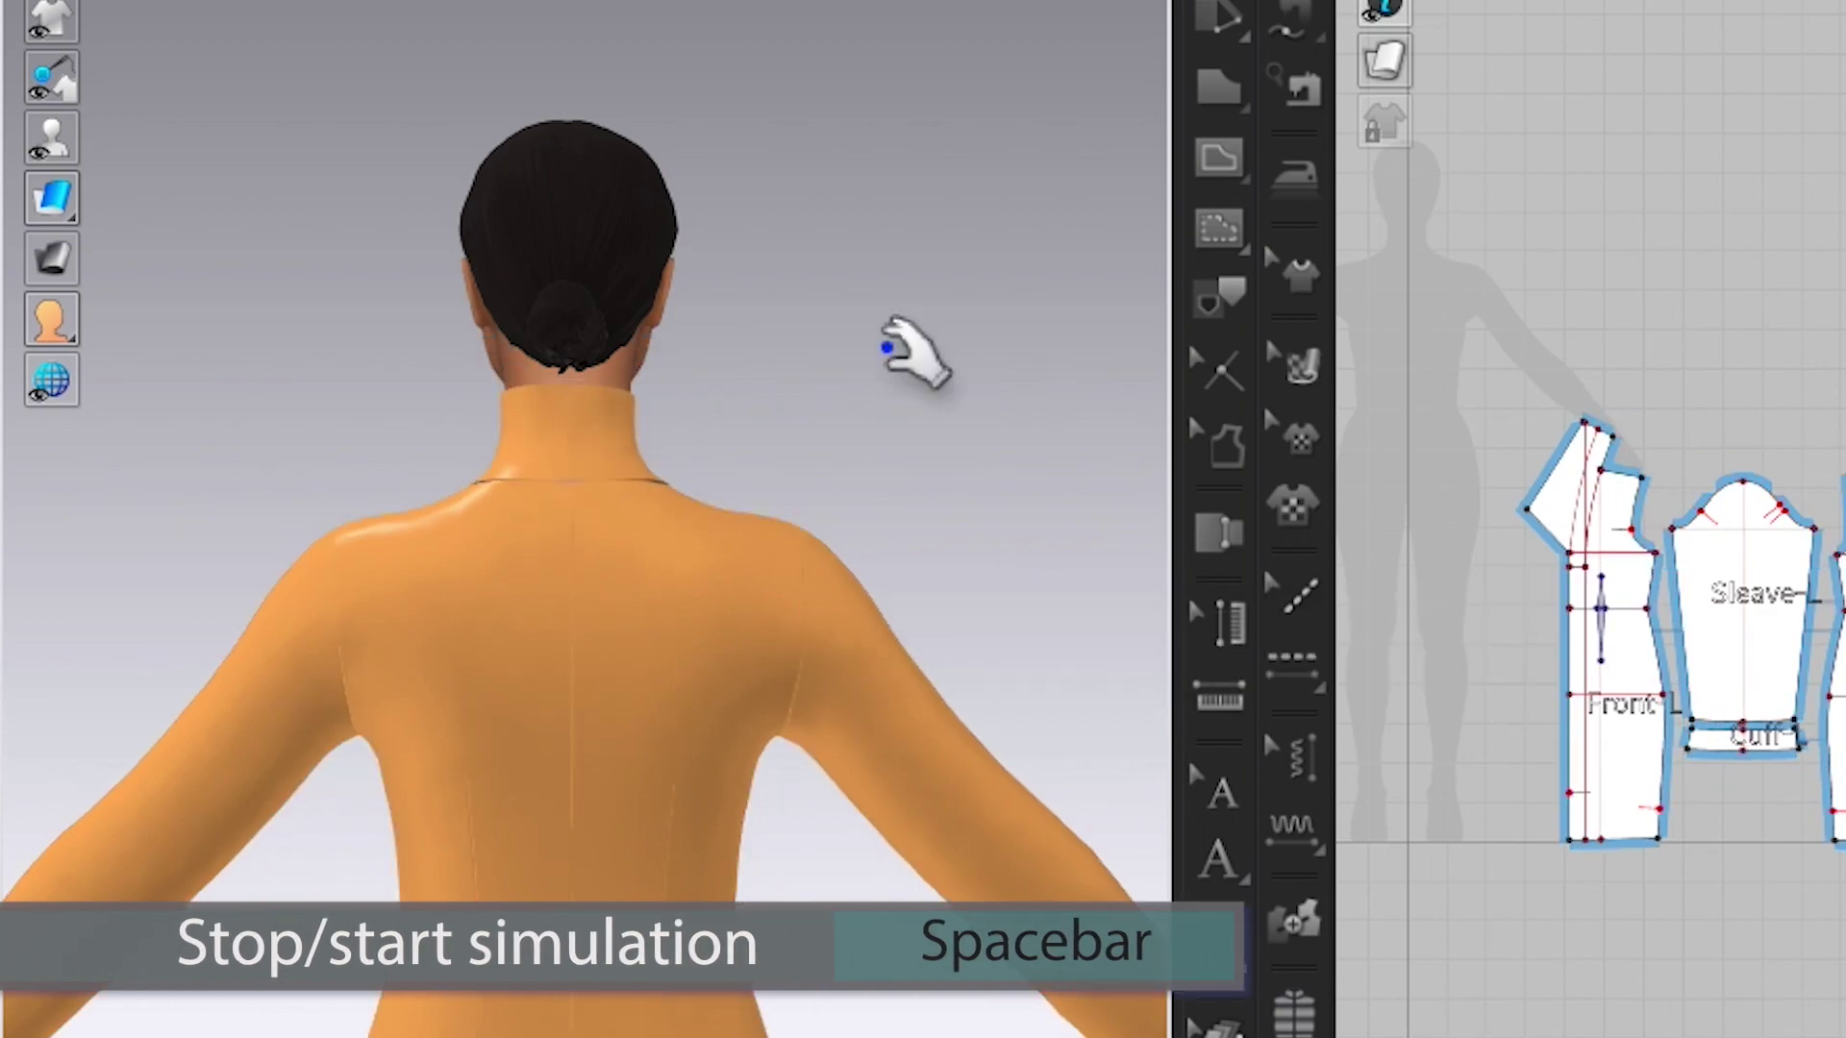
{"action": "scroll", "coordinate": [730, 370], "scroll_direction": "up", "scroll_amount": 6}
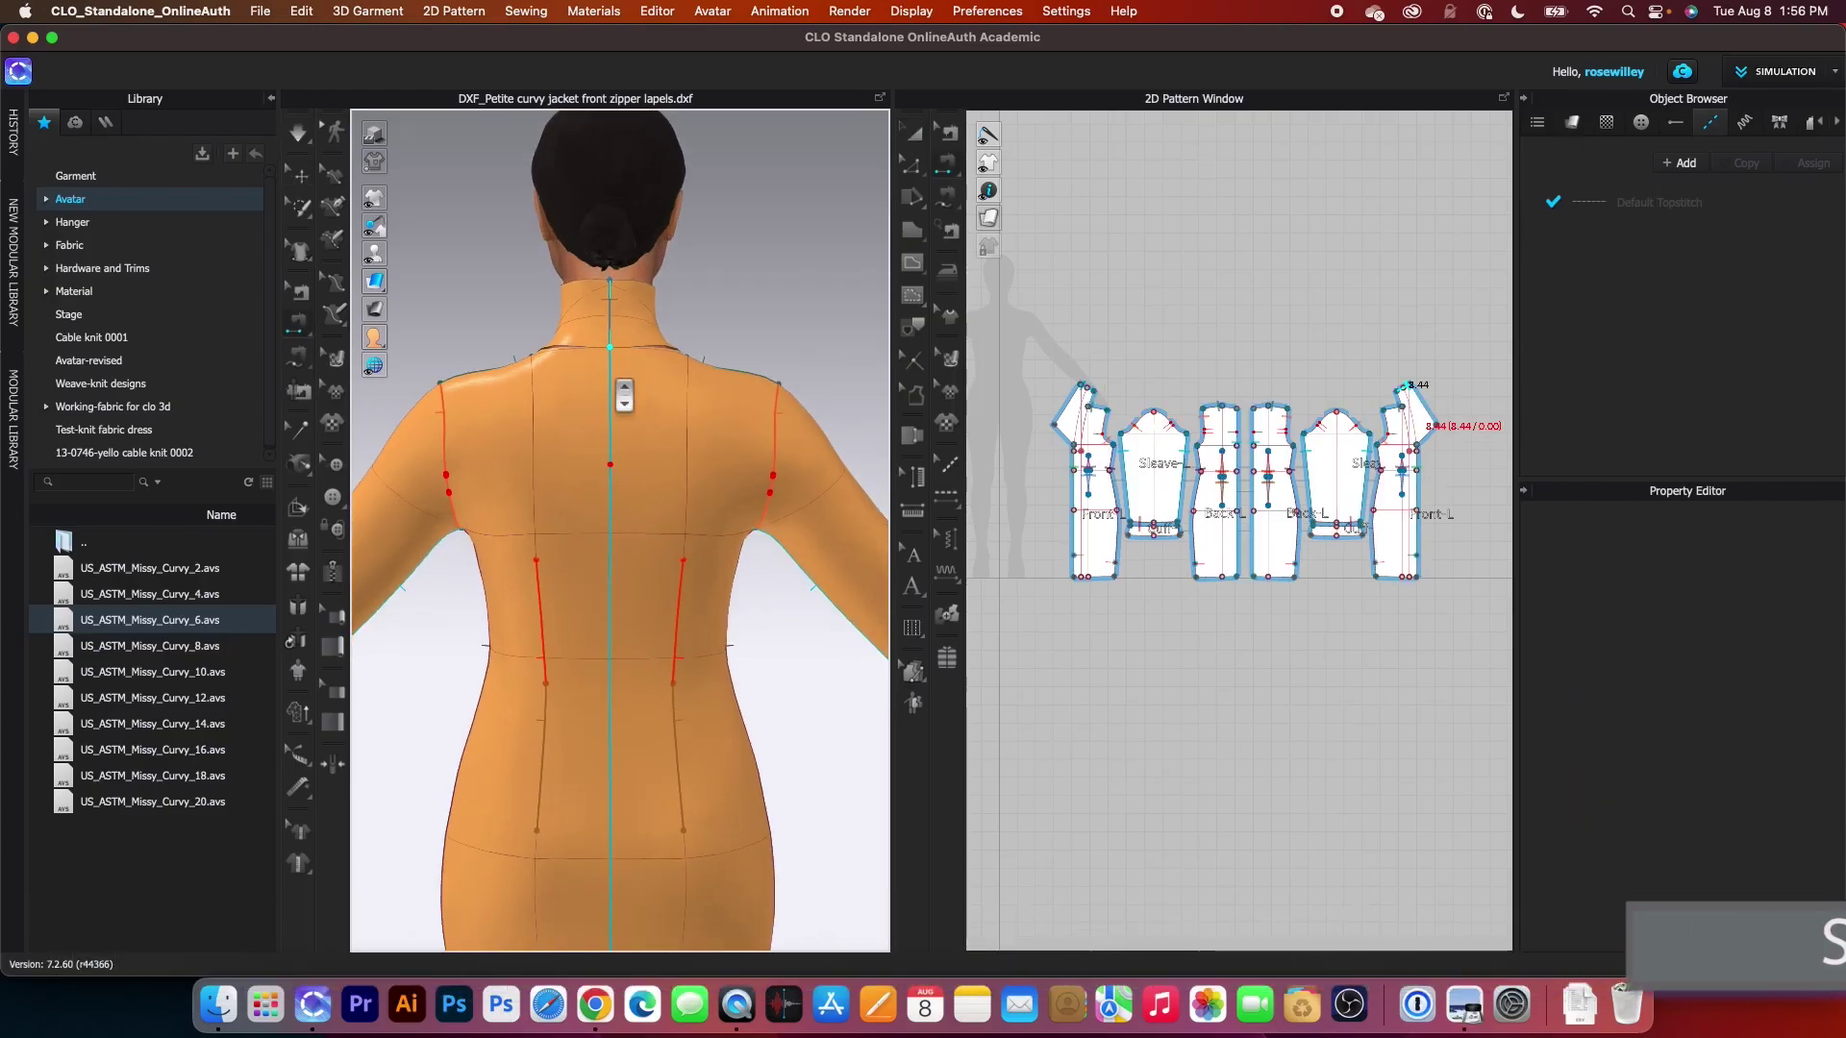
{"action": "scroll", "coordinate": [762, 318], "scroll_direction": "up", "scroll_amount": 5}
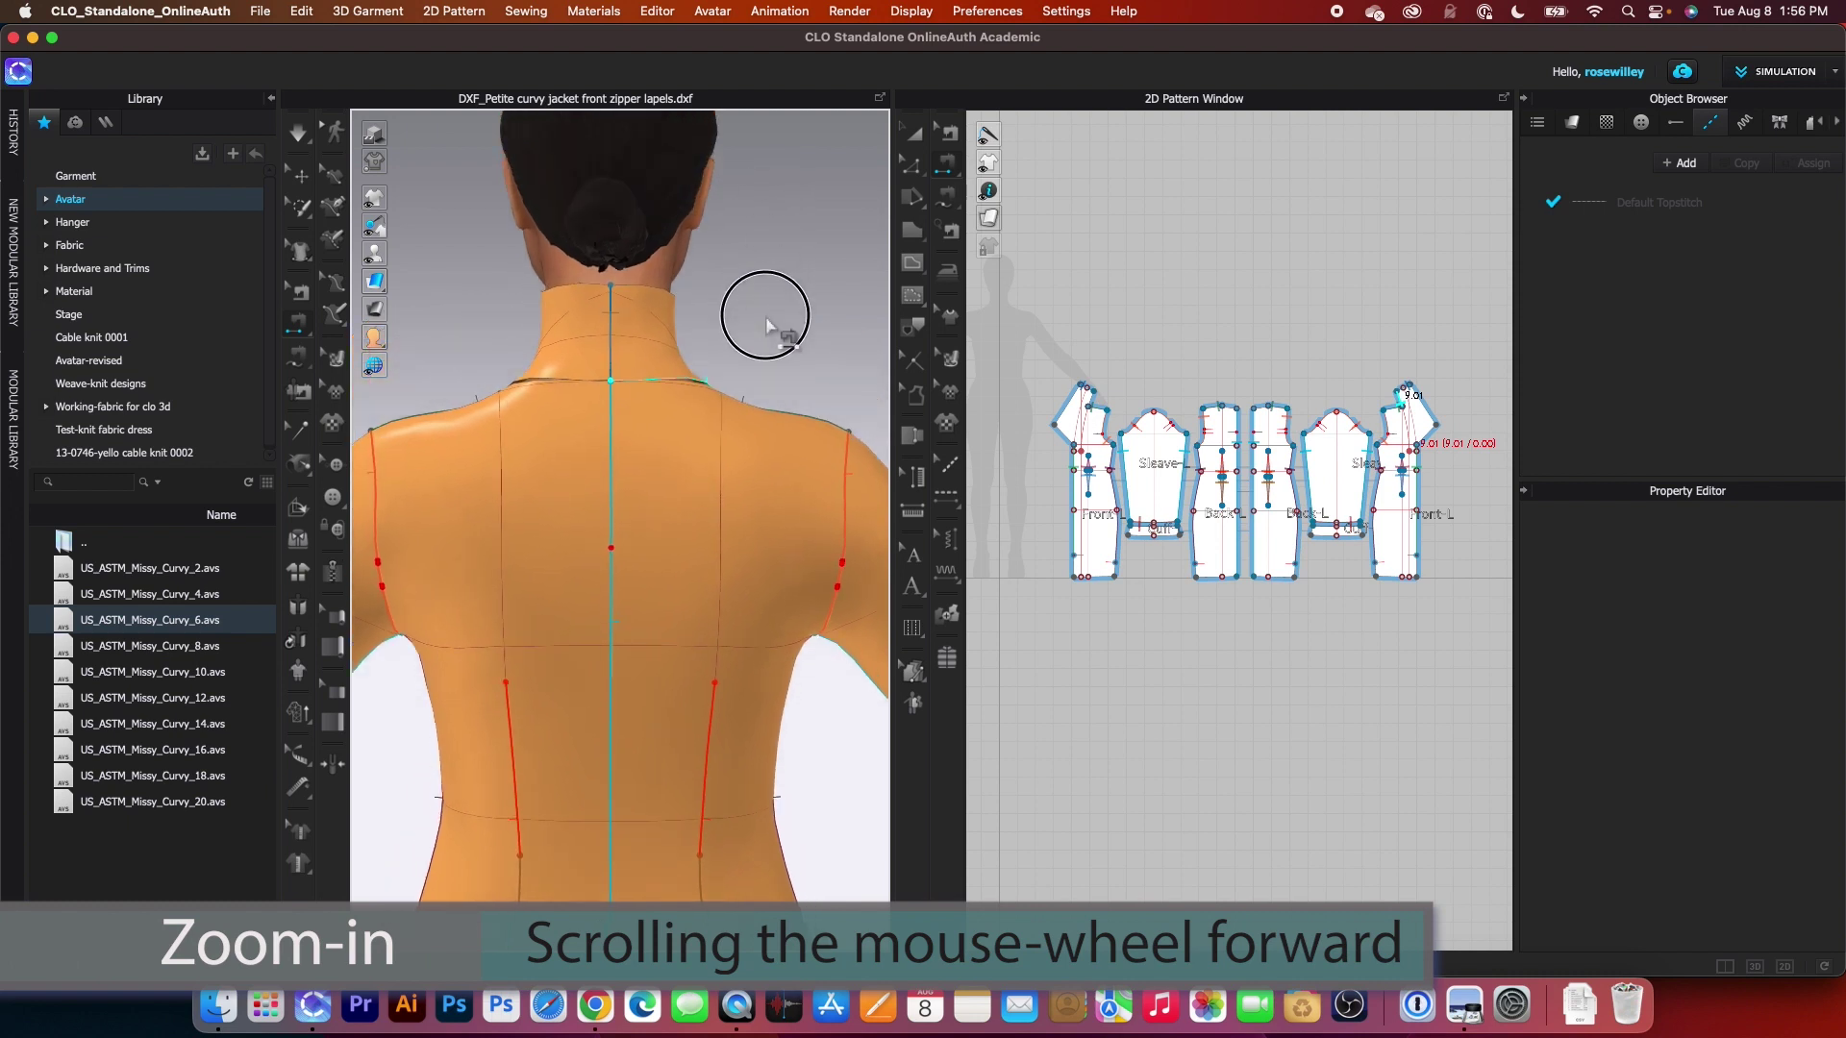
{"action": "scroll", "coordinate": [618, 365], "scroll_direction": "up", "scroll_amount": 3}
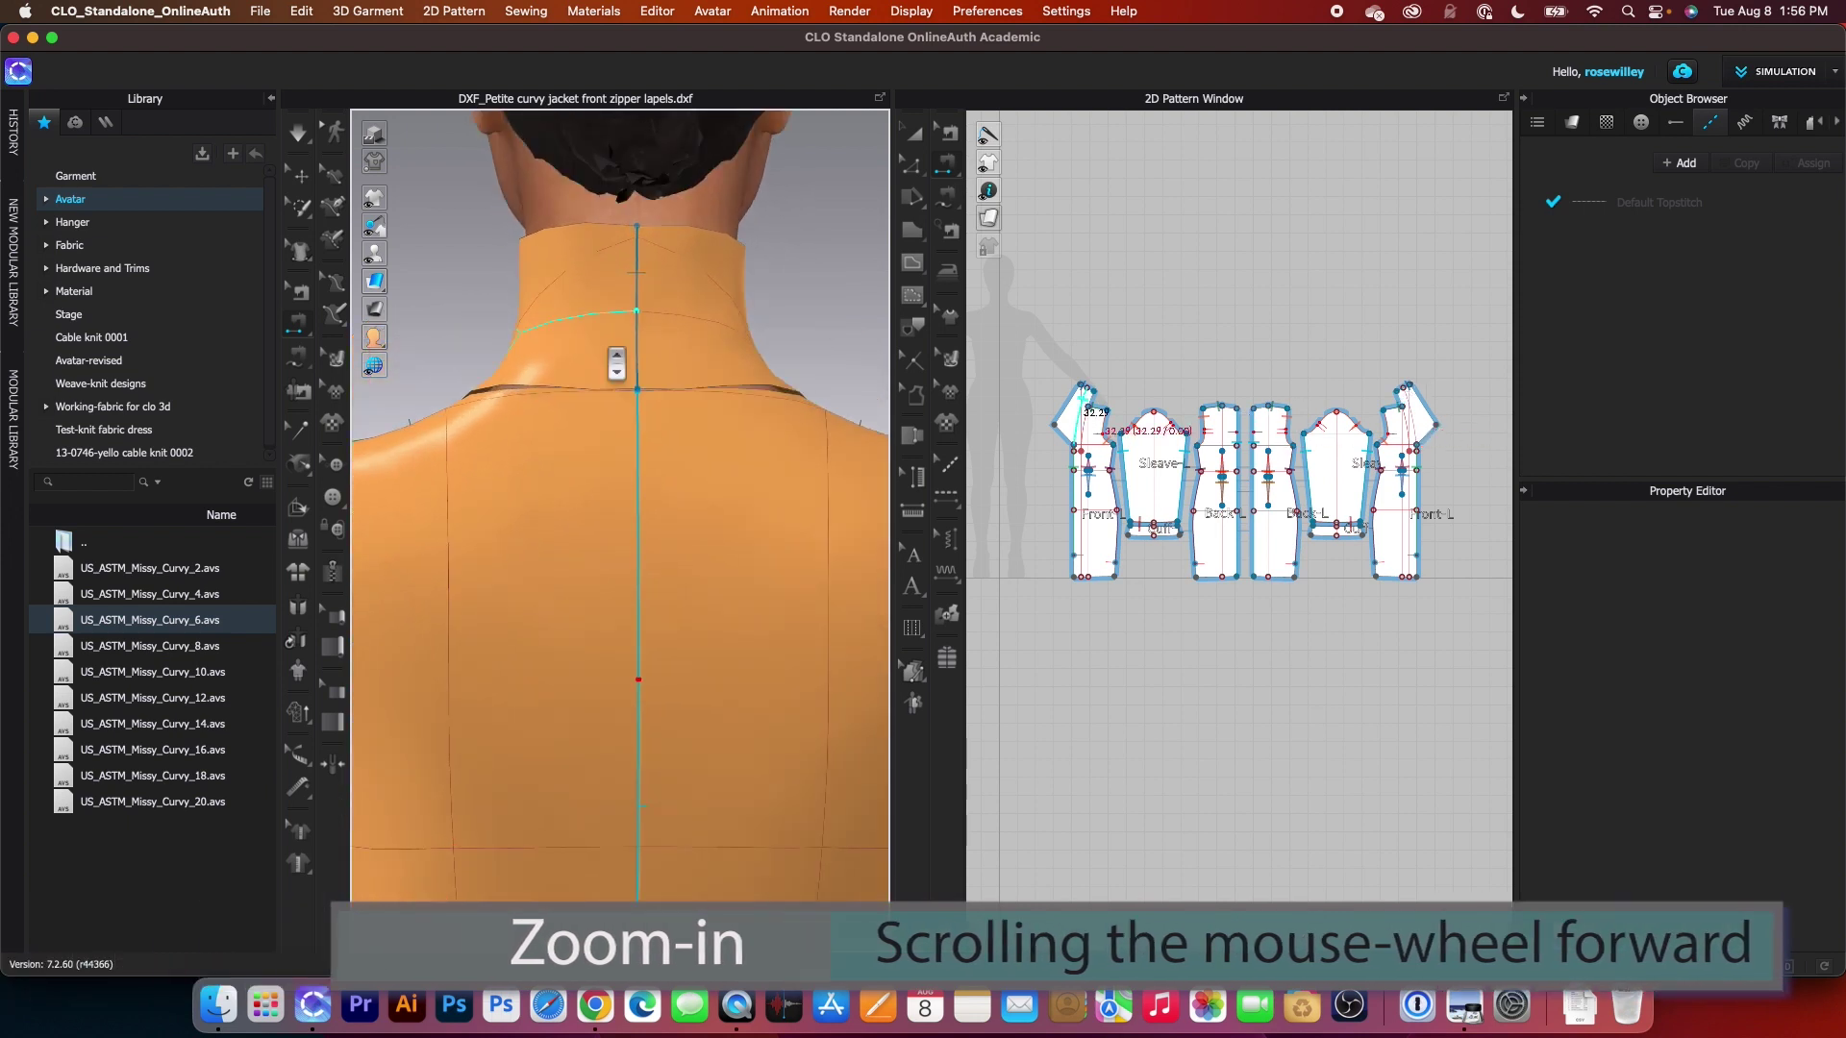
{"action": "left_click", "coordinate": [616, 388]}
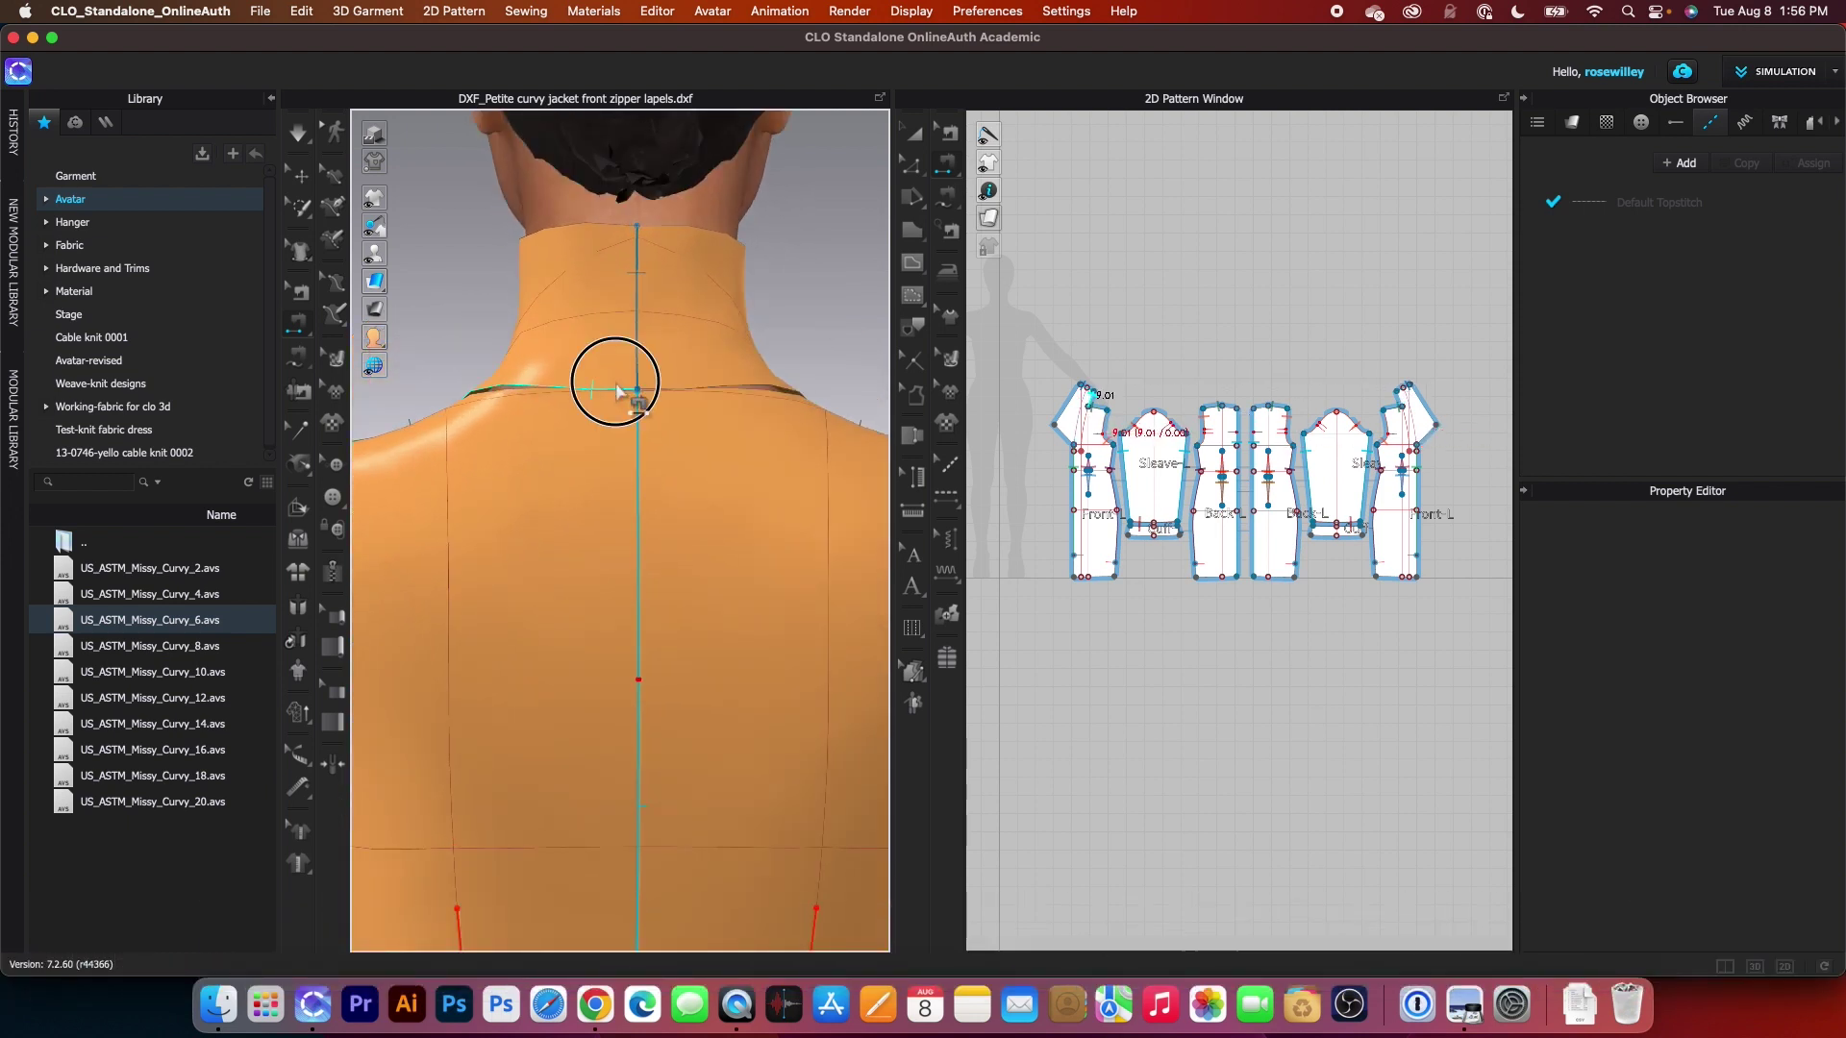
{"action": "left_click", "coordinate": [618, 393]}
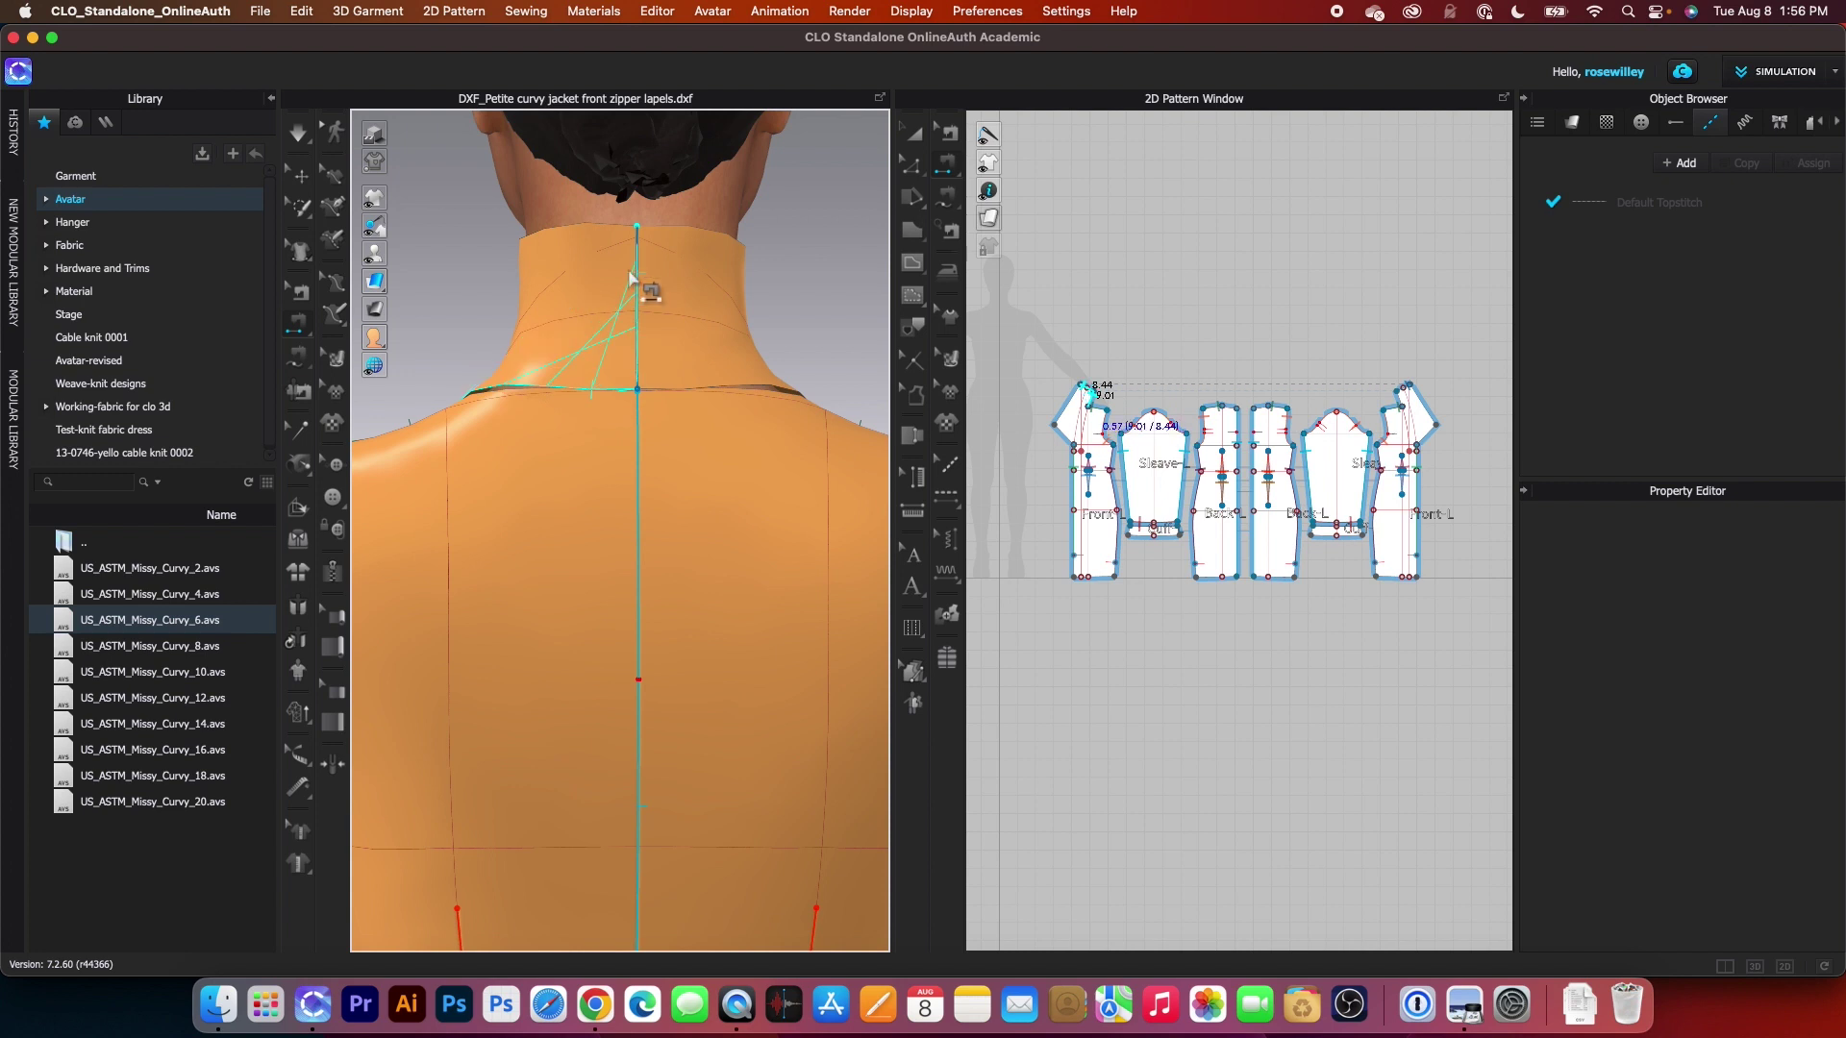
- Run the simulation, pull the collar into a cleaner position above the back neckline, and deselect the pattern
{"action": "key", "text": "a"}
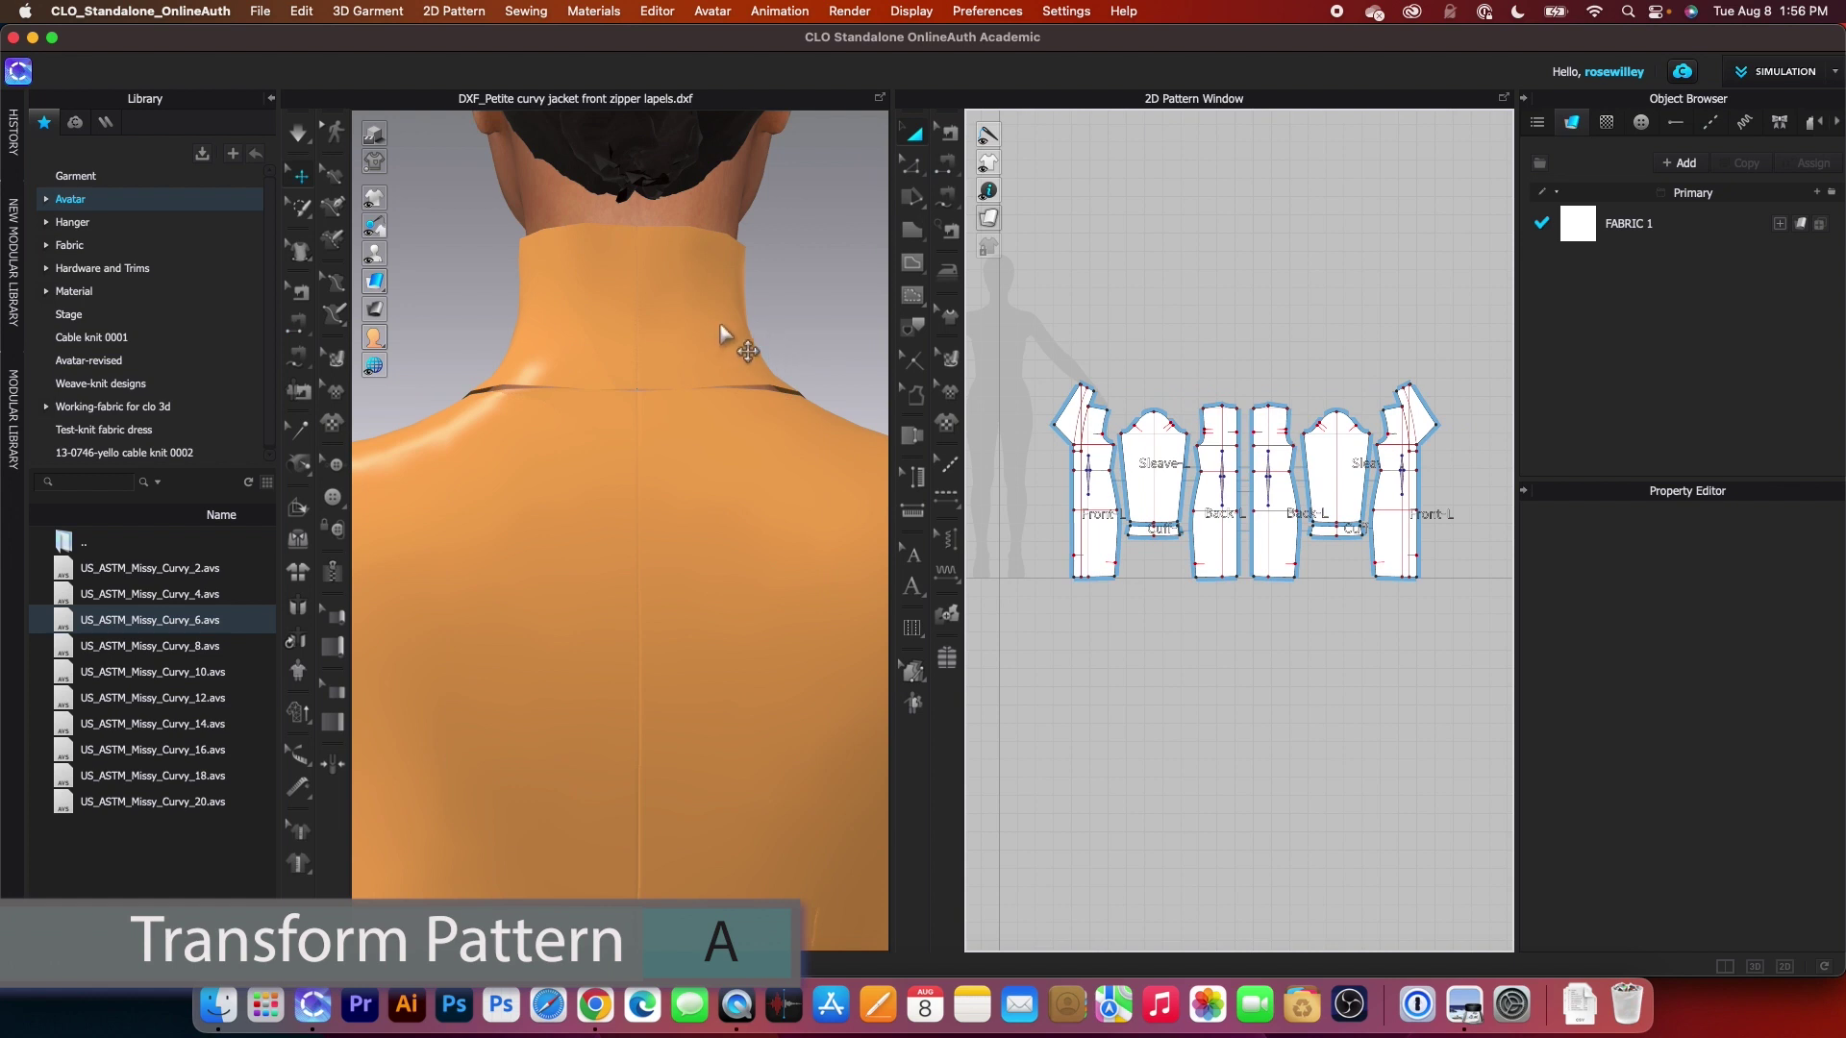
{"action": "left_click", "coordinate": [685, 339]}
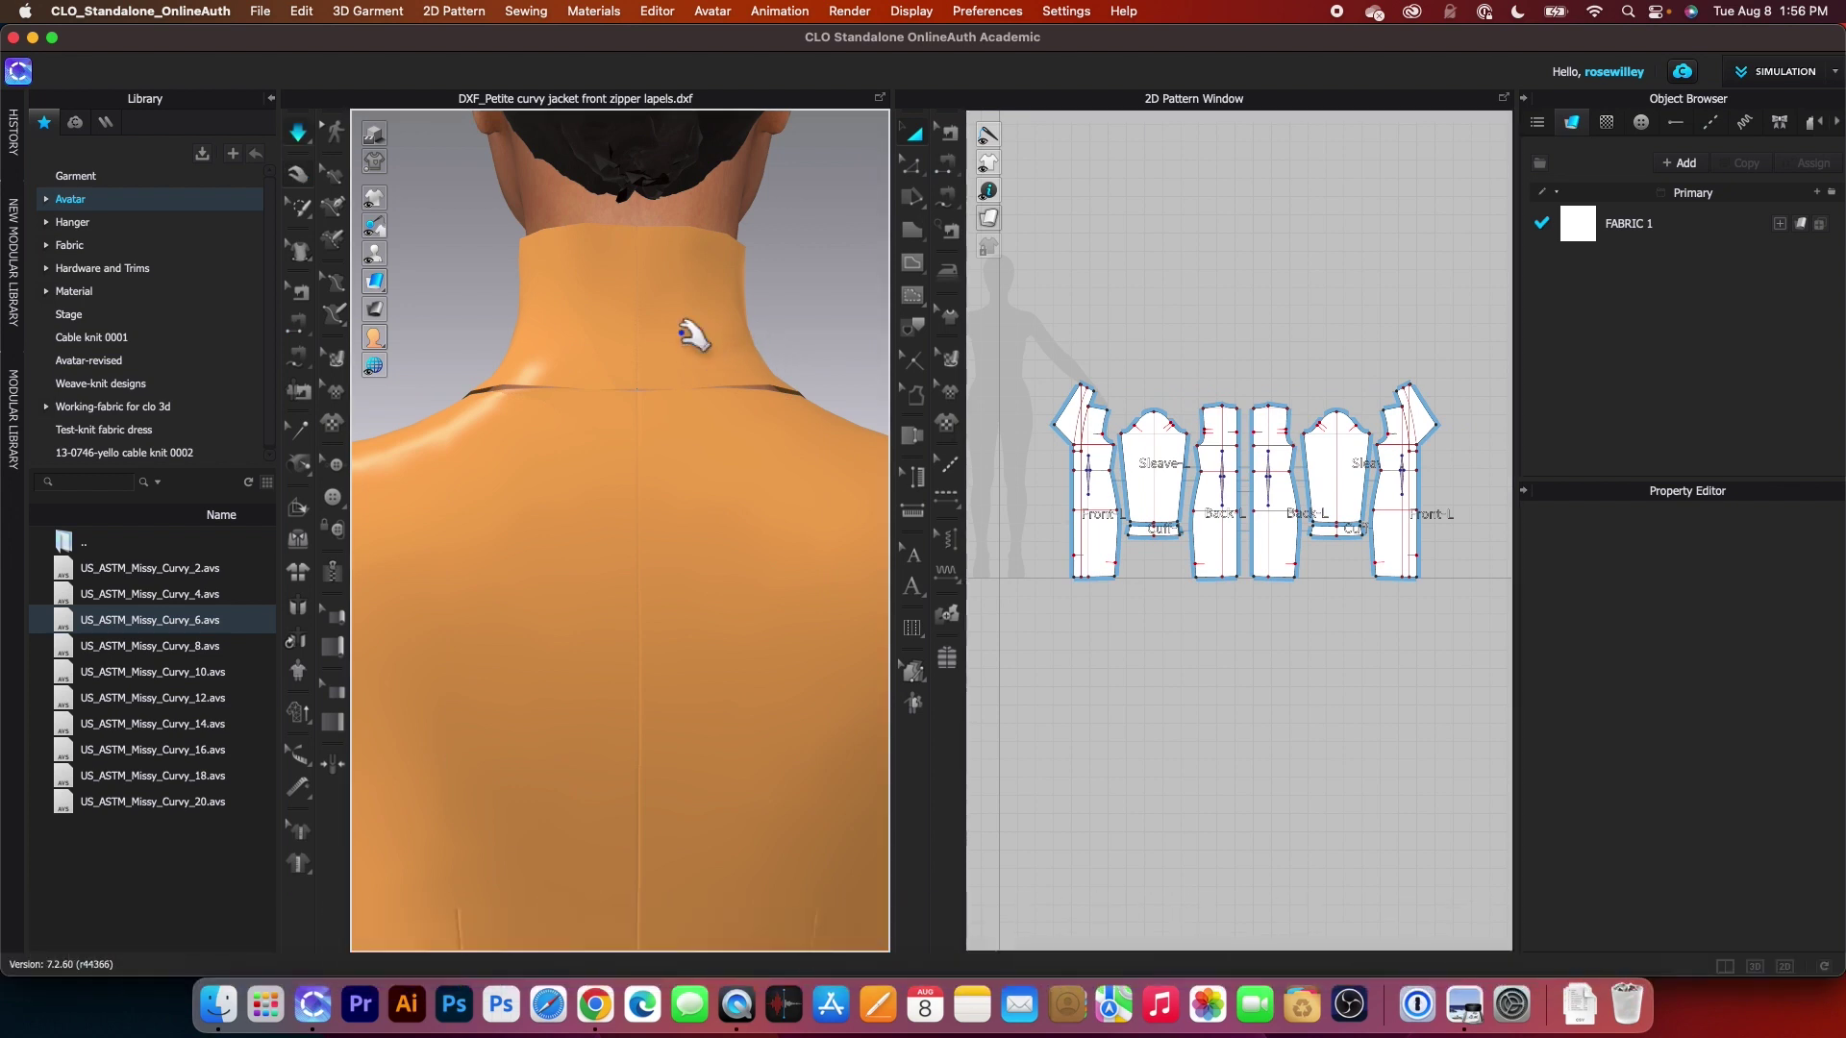
{"action": "left_click", "coordinate": [665, 311]}
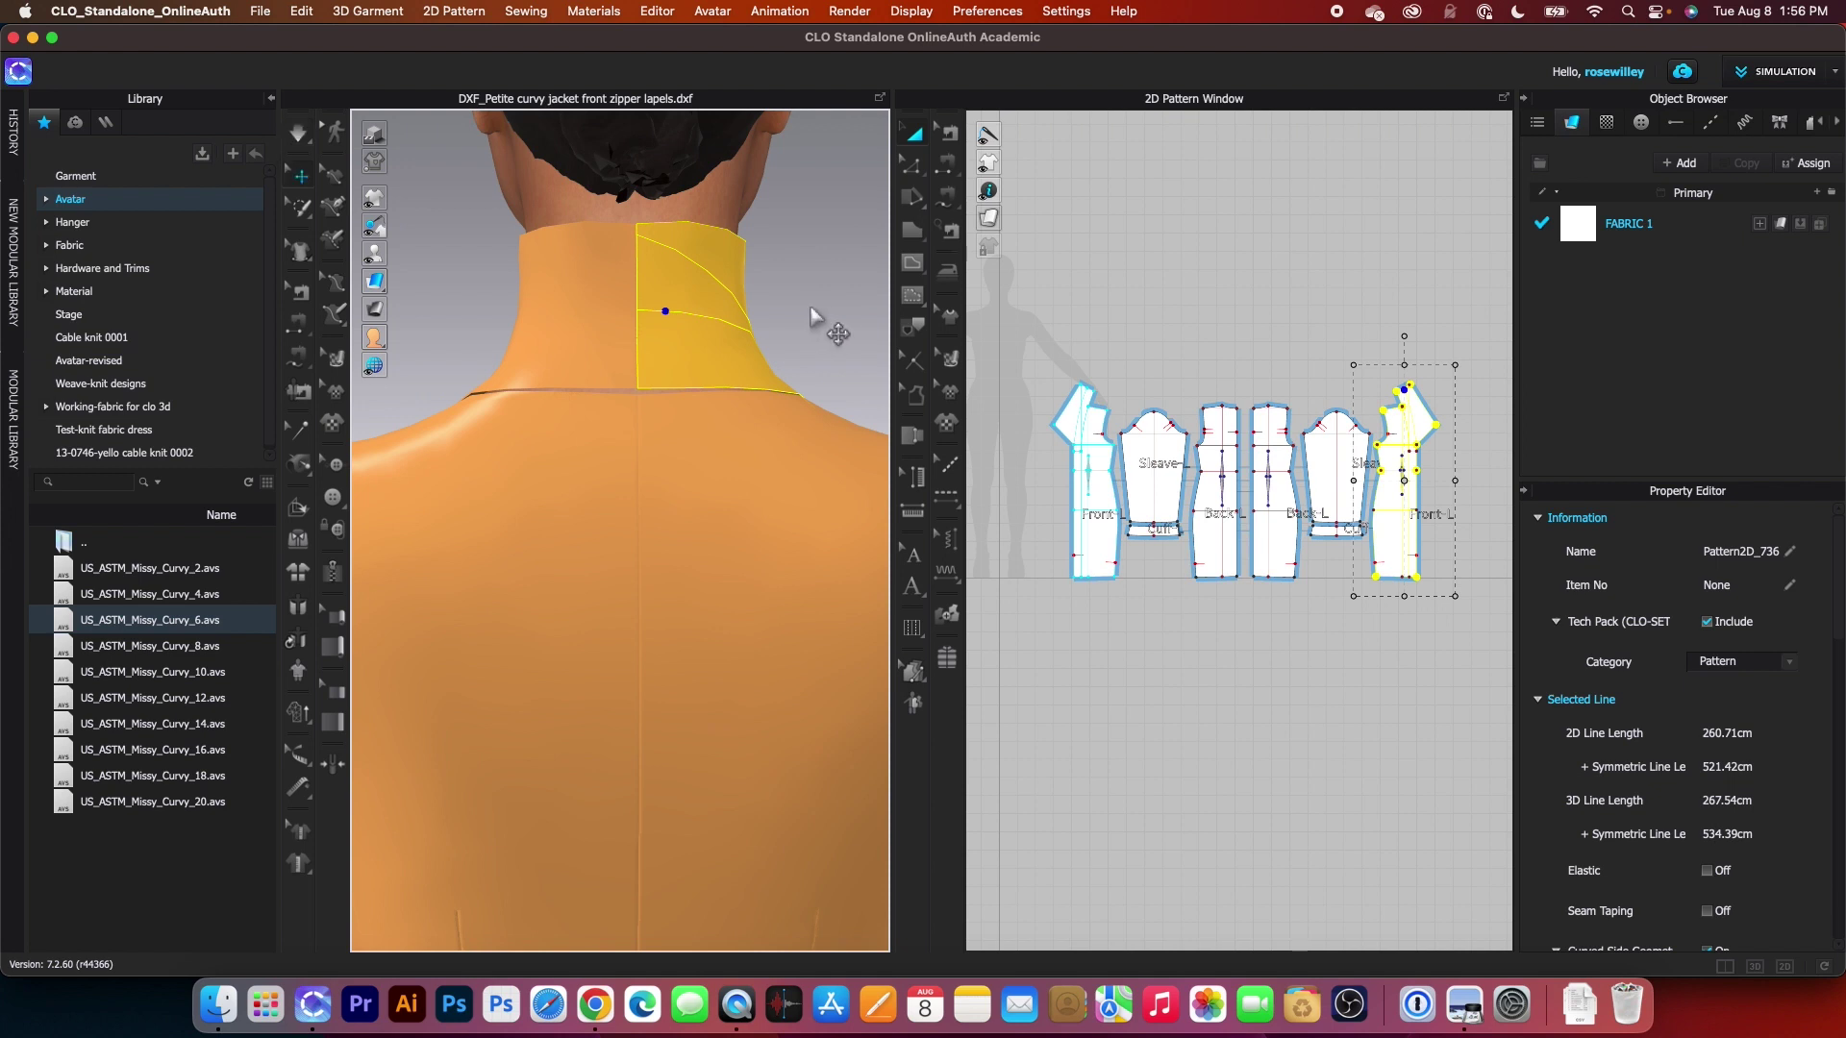
{"action": "left_click", "coordinate": [823, 305]}
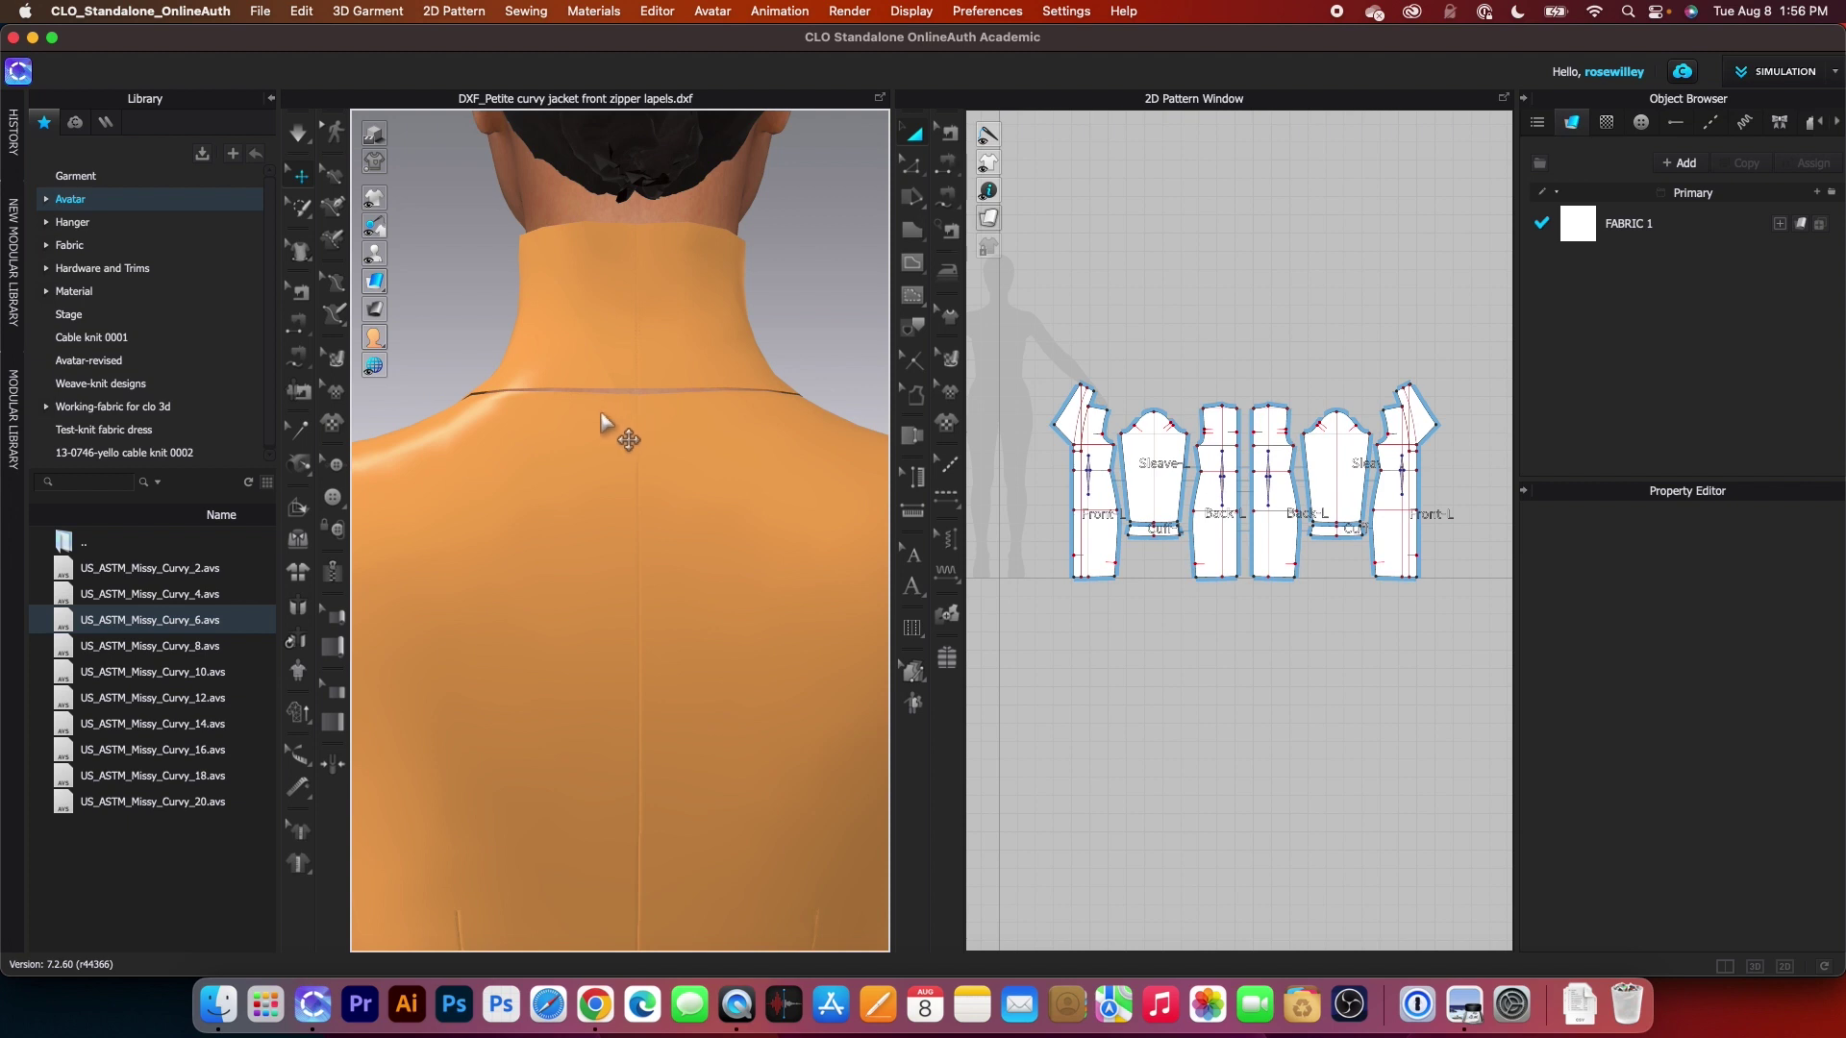
- Segment-sew the lower edges of the collar to the back neckline
{"action": "key", "text": "n"}
{"action": "left_click", "coordinate": [949, 171]}
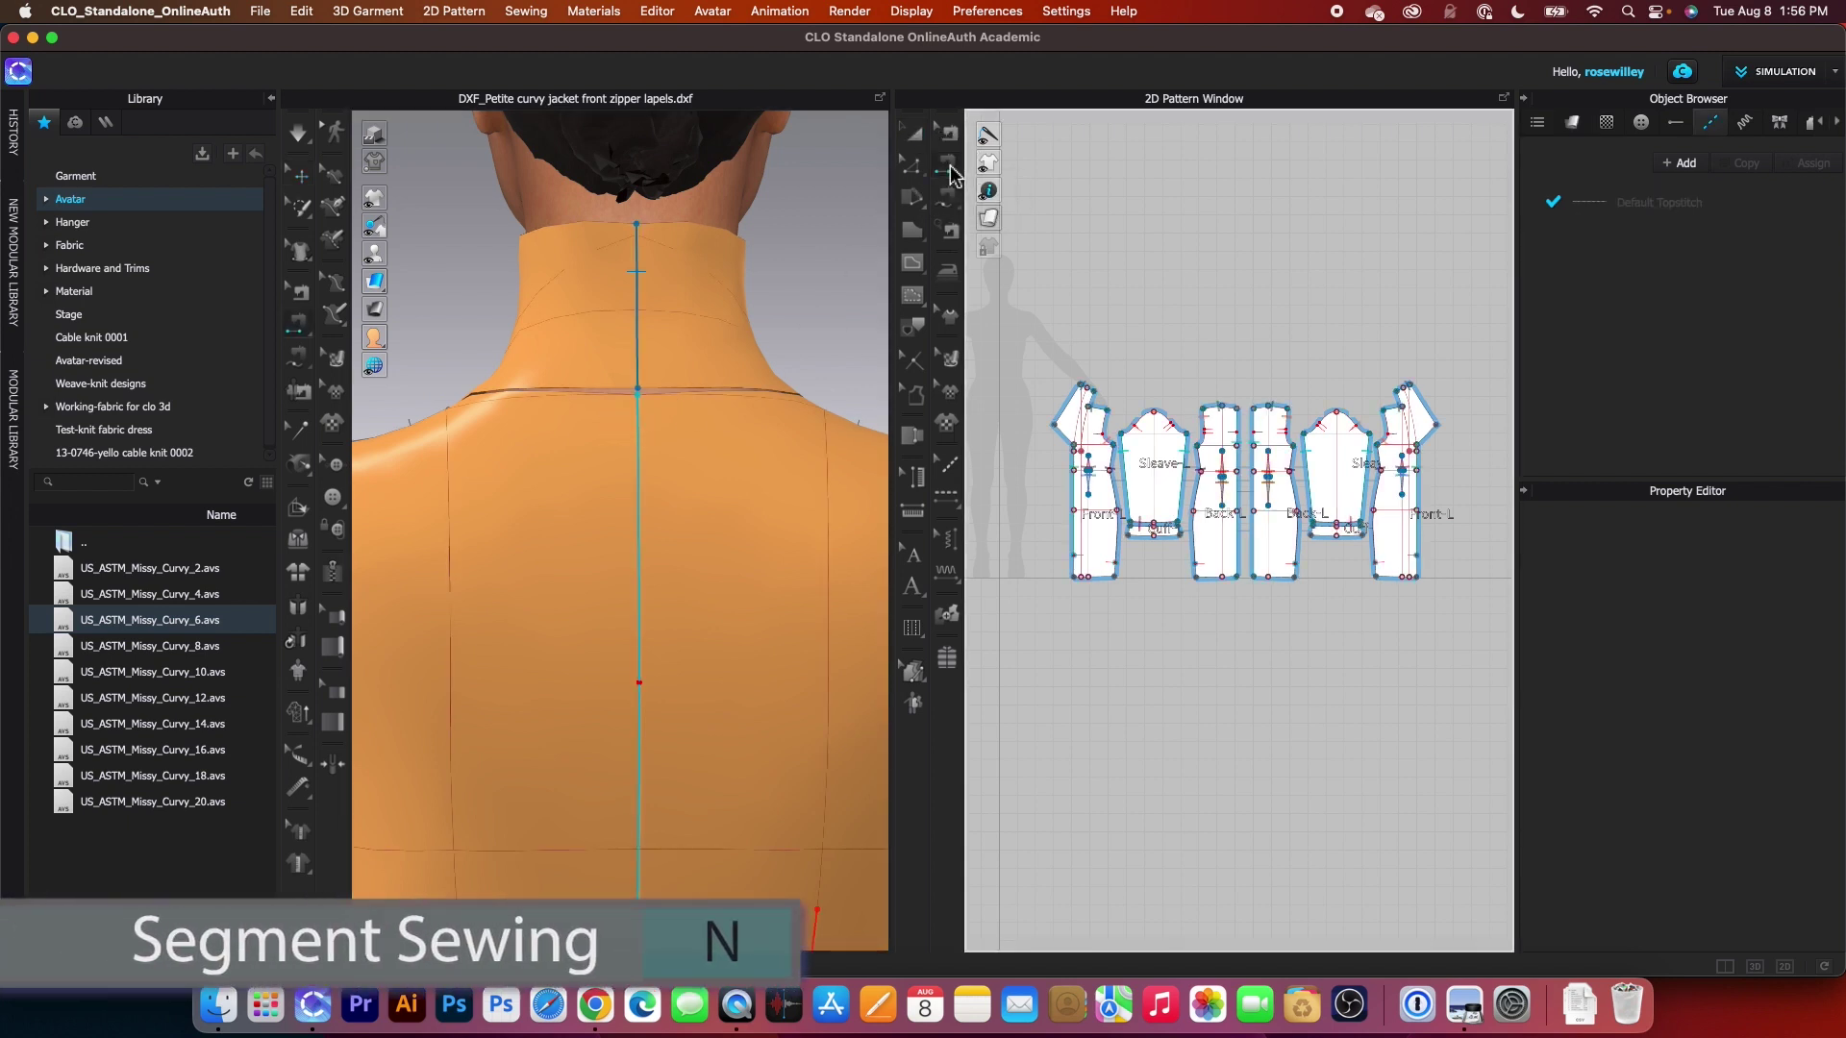
{"action": "left_click", "coordinate": [625, 391]}
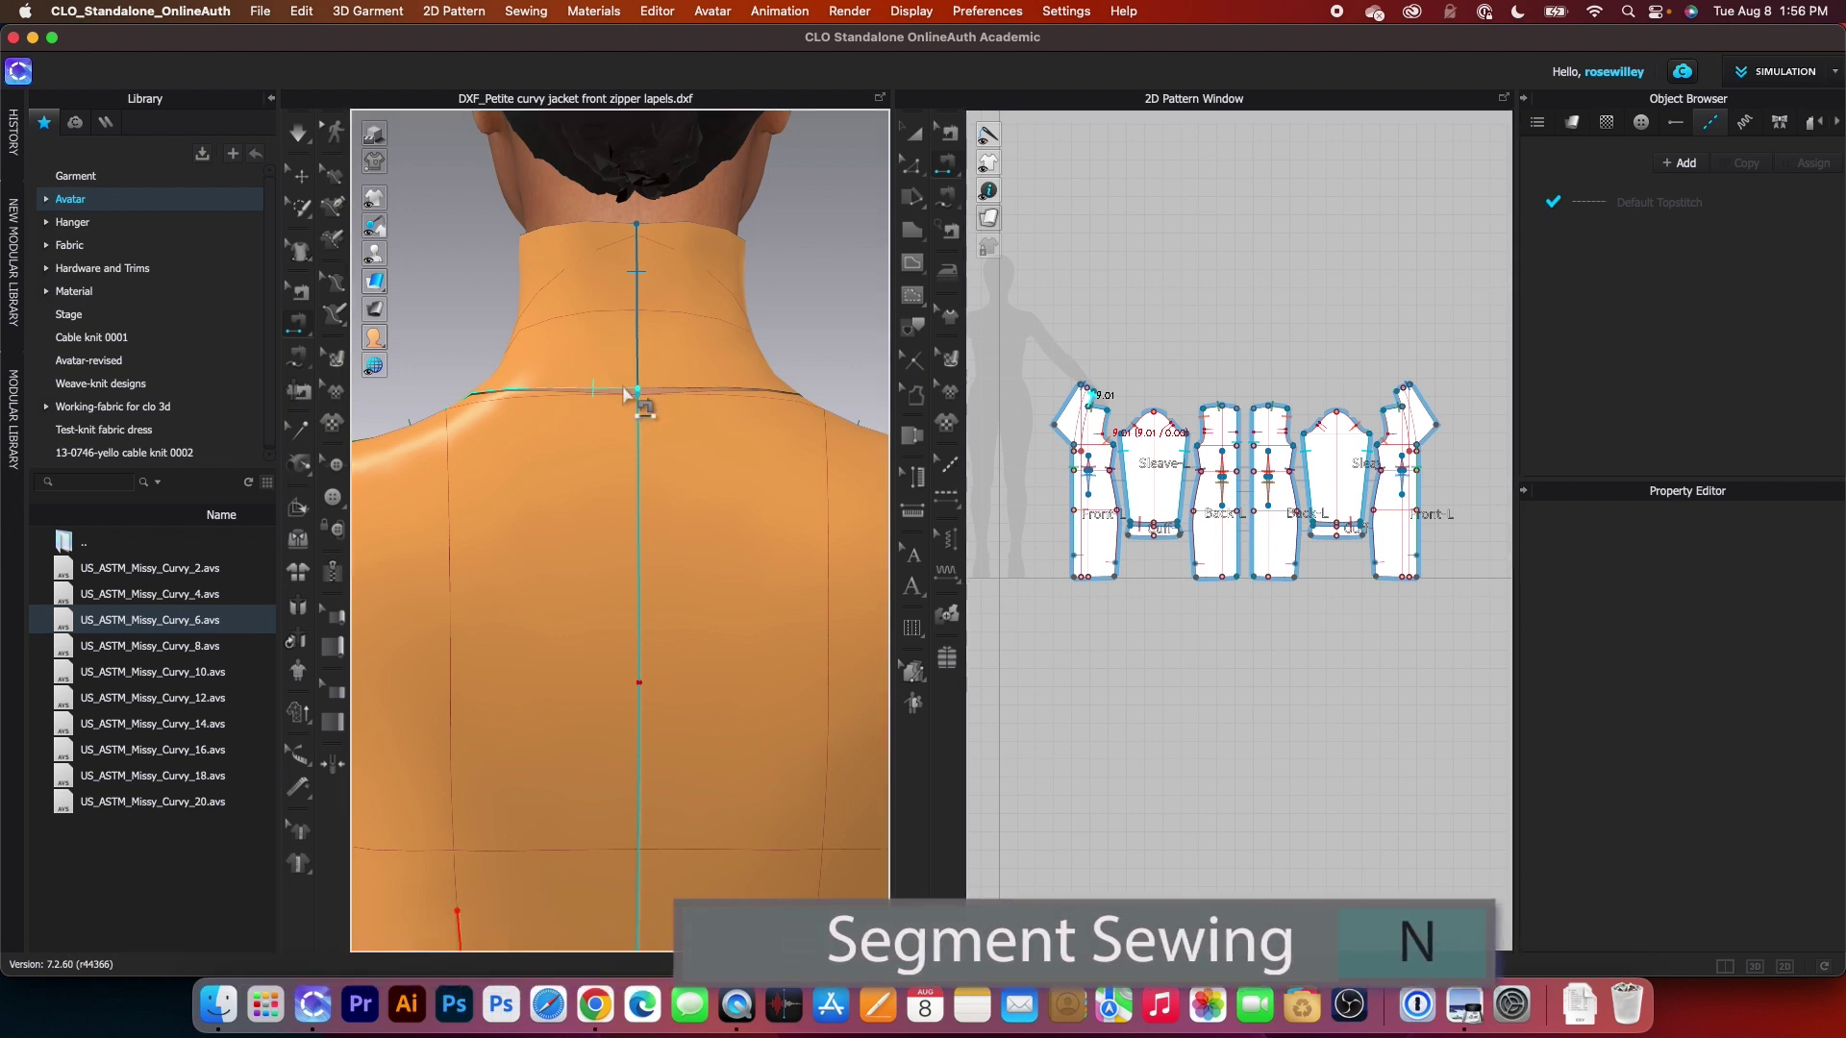
{"action": "left_click", "coordinate": [626, 391]}
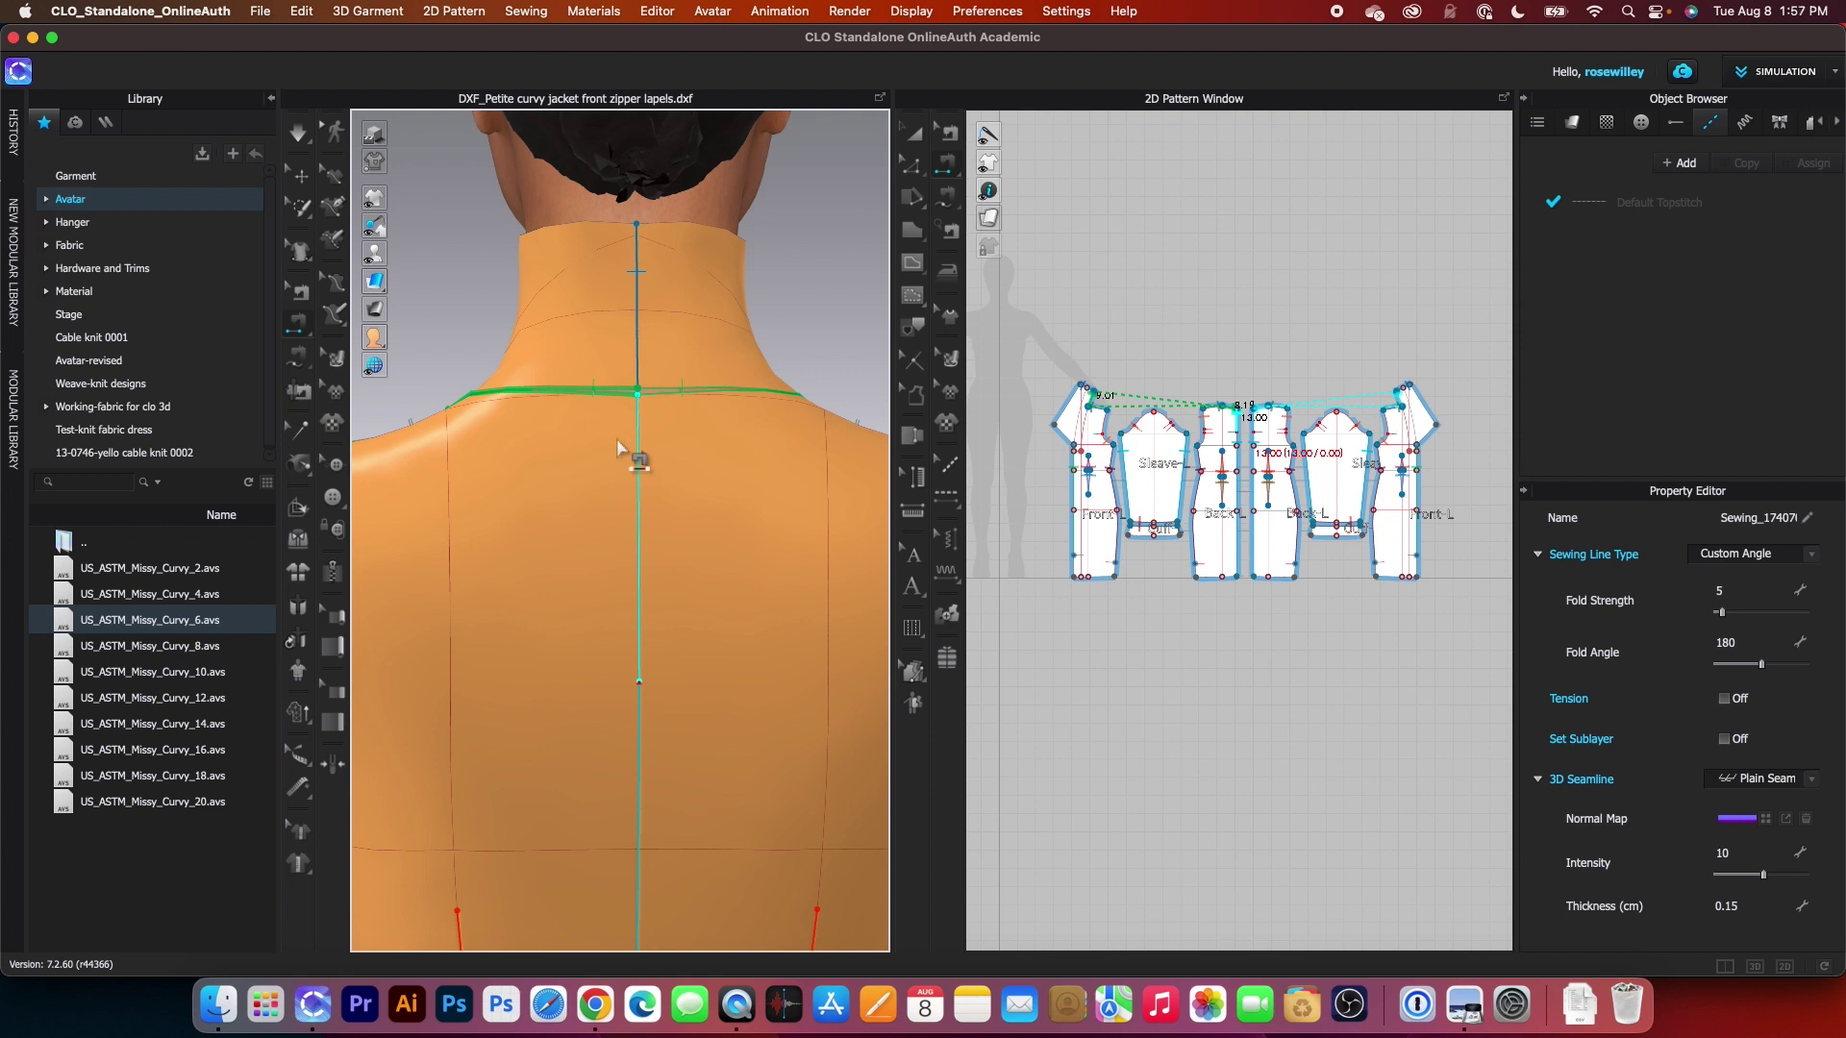
- Show the garment's internal lines on the avatar in the front 3D view
{"action": "key", "text": "2"}
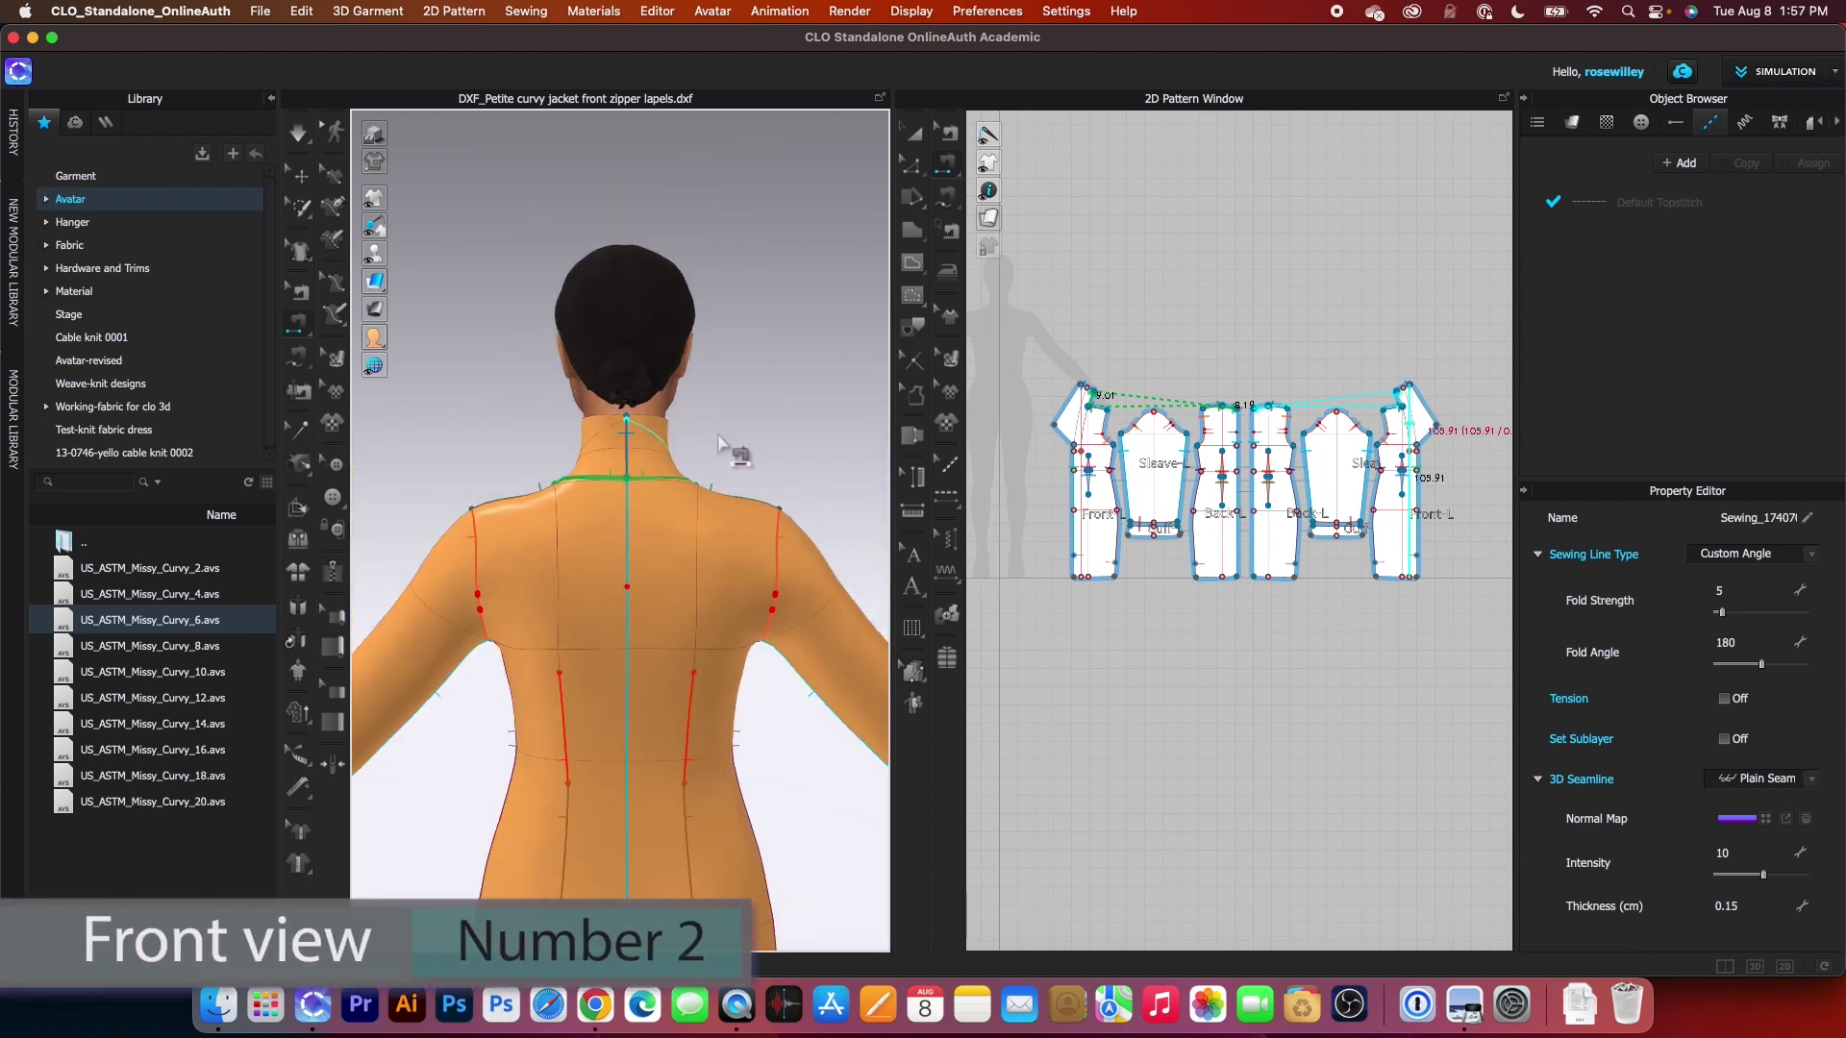
{"action": "left_click", "coordinate": [915, 135]}
{"action": "scroll", "coordinate": [795, 445], "scroll_direction": "up", "scroll_amount": 5}
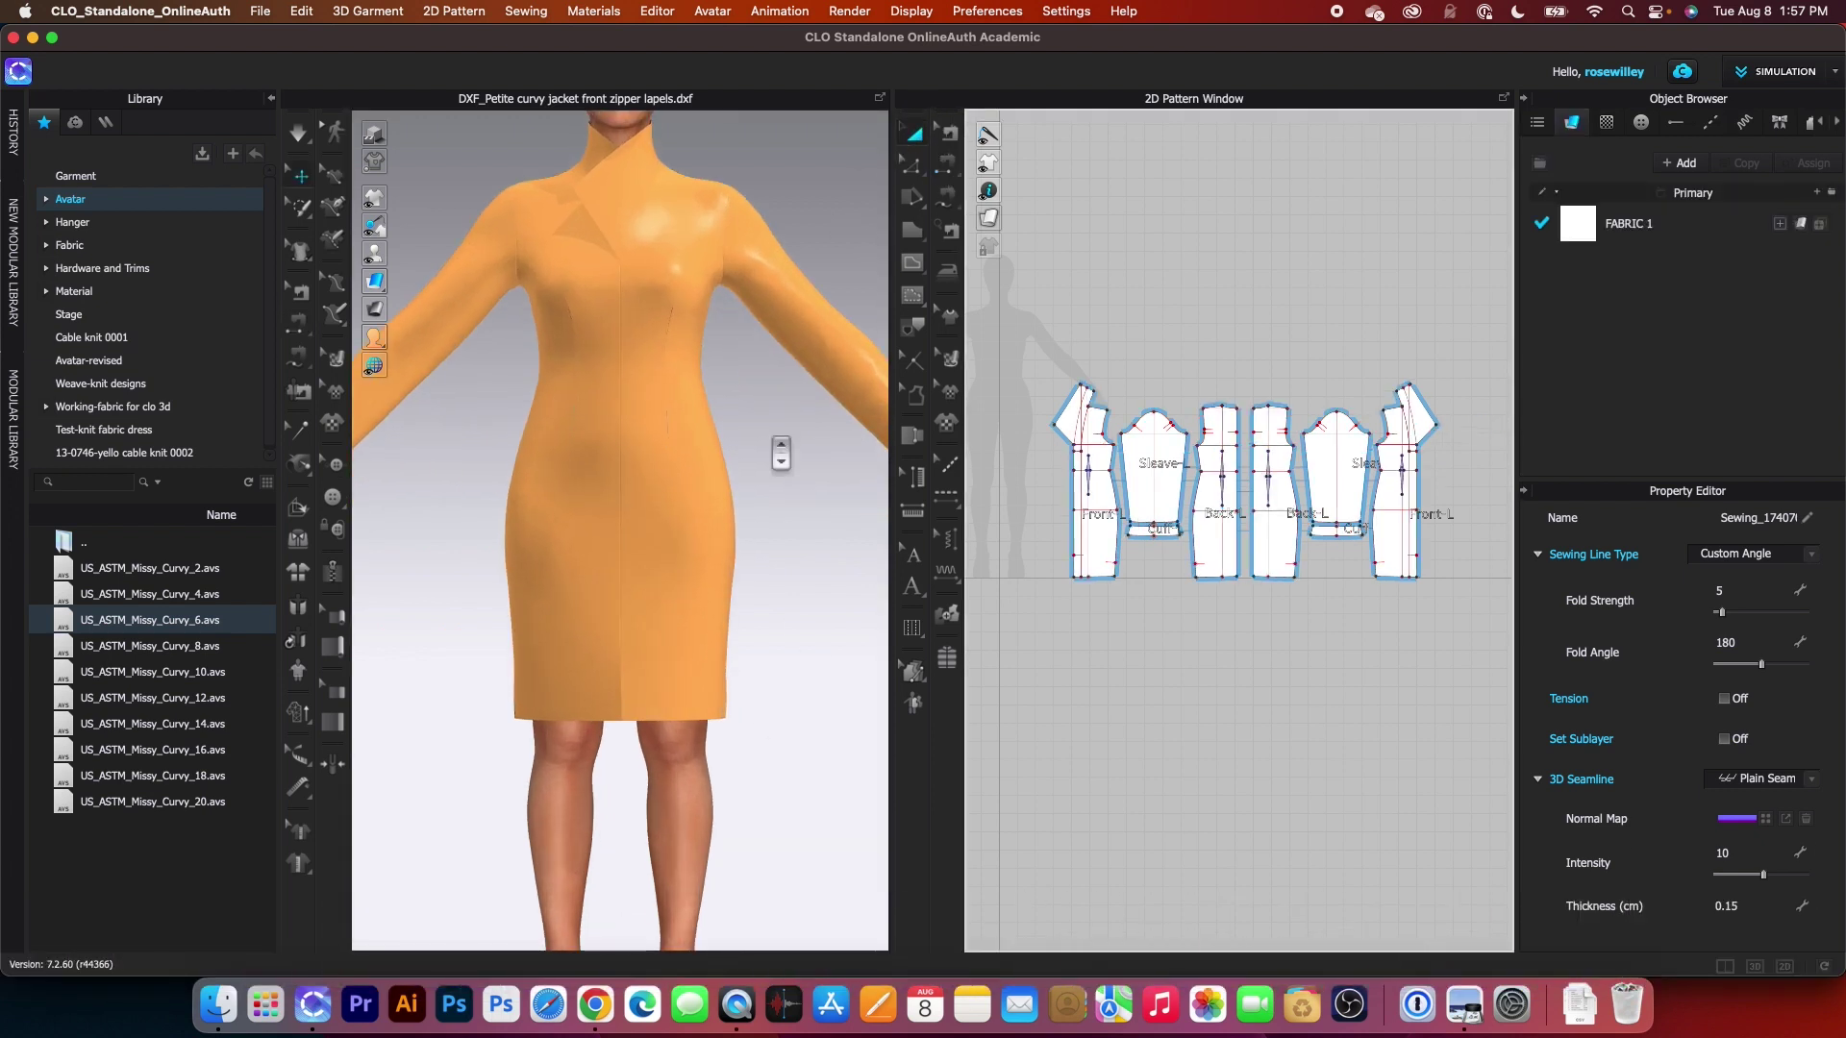
{"action": "scroll", "coordinate": [781, 449], "scroll_direction": "down", "scroll_amount": 5}
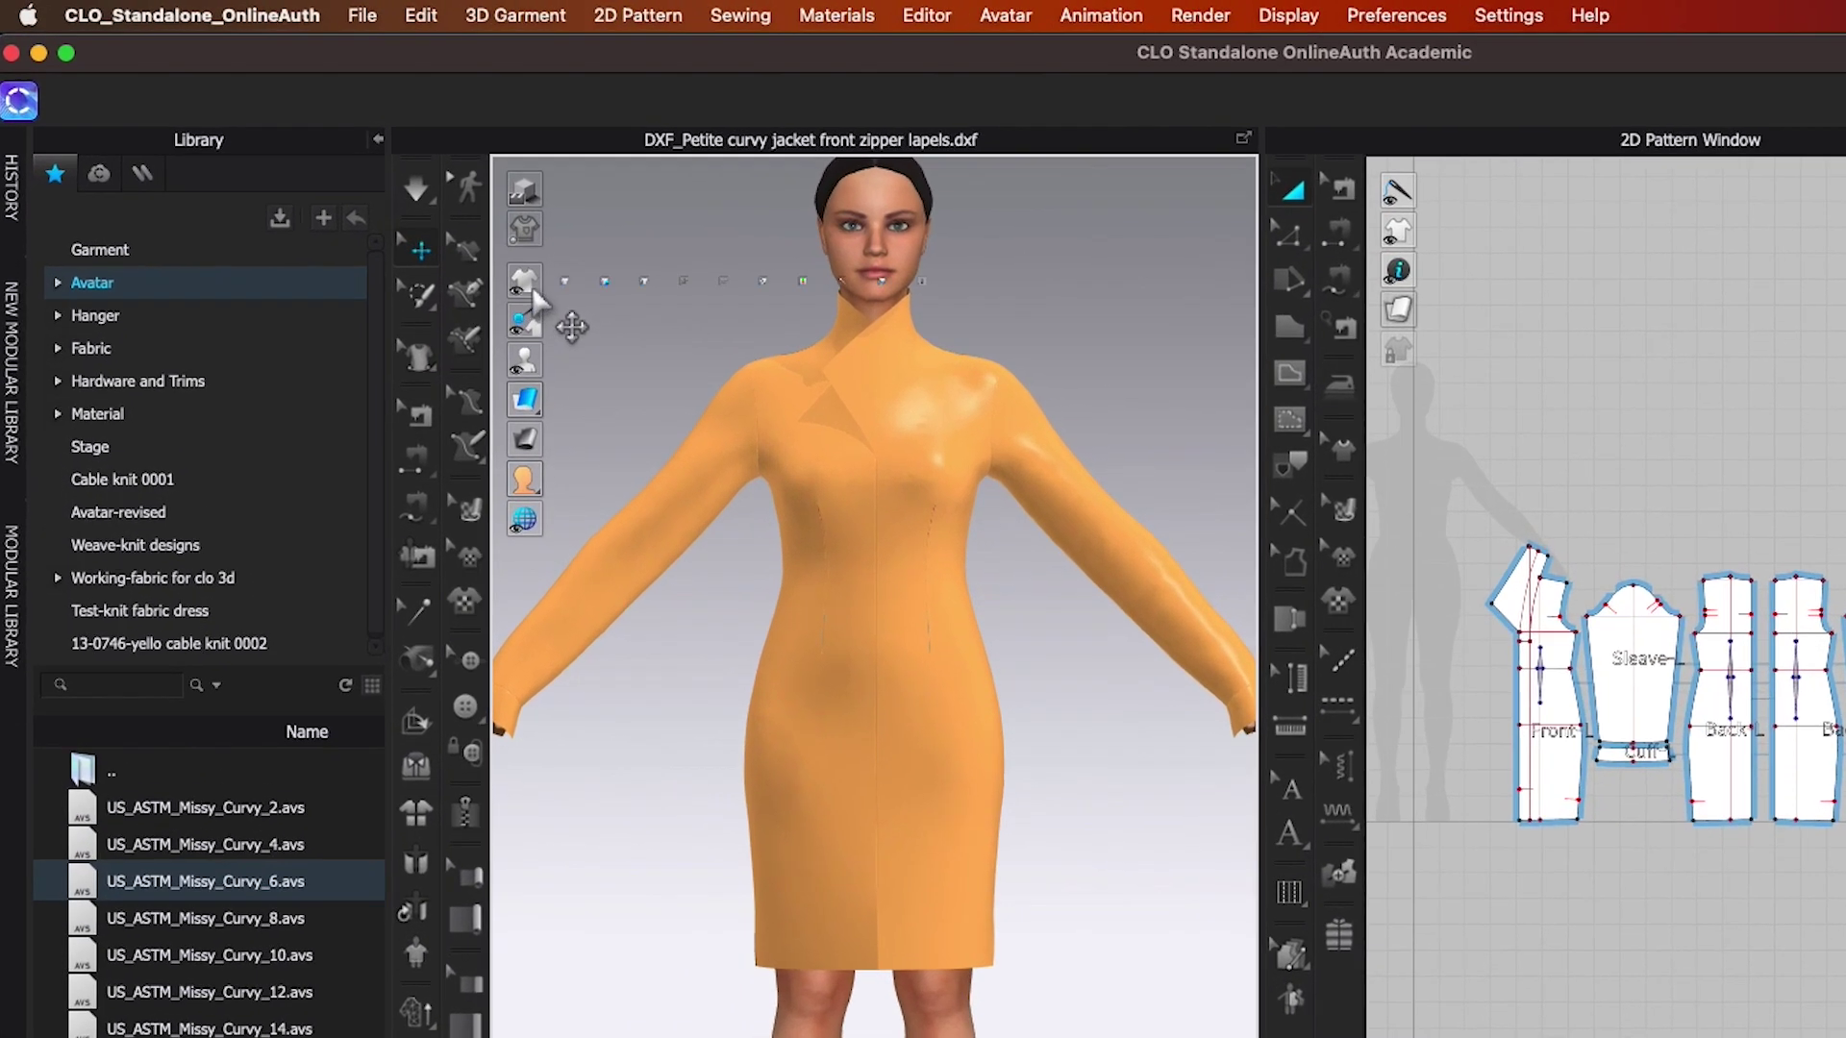
{"action": "mouse_move", "coordinate": [376, 199]}
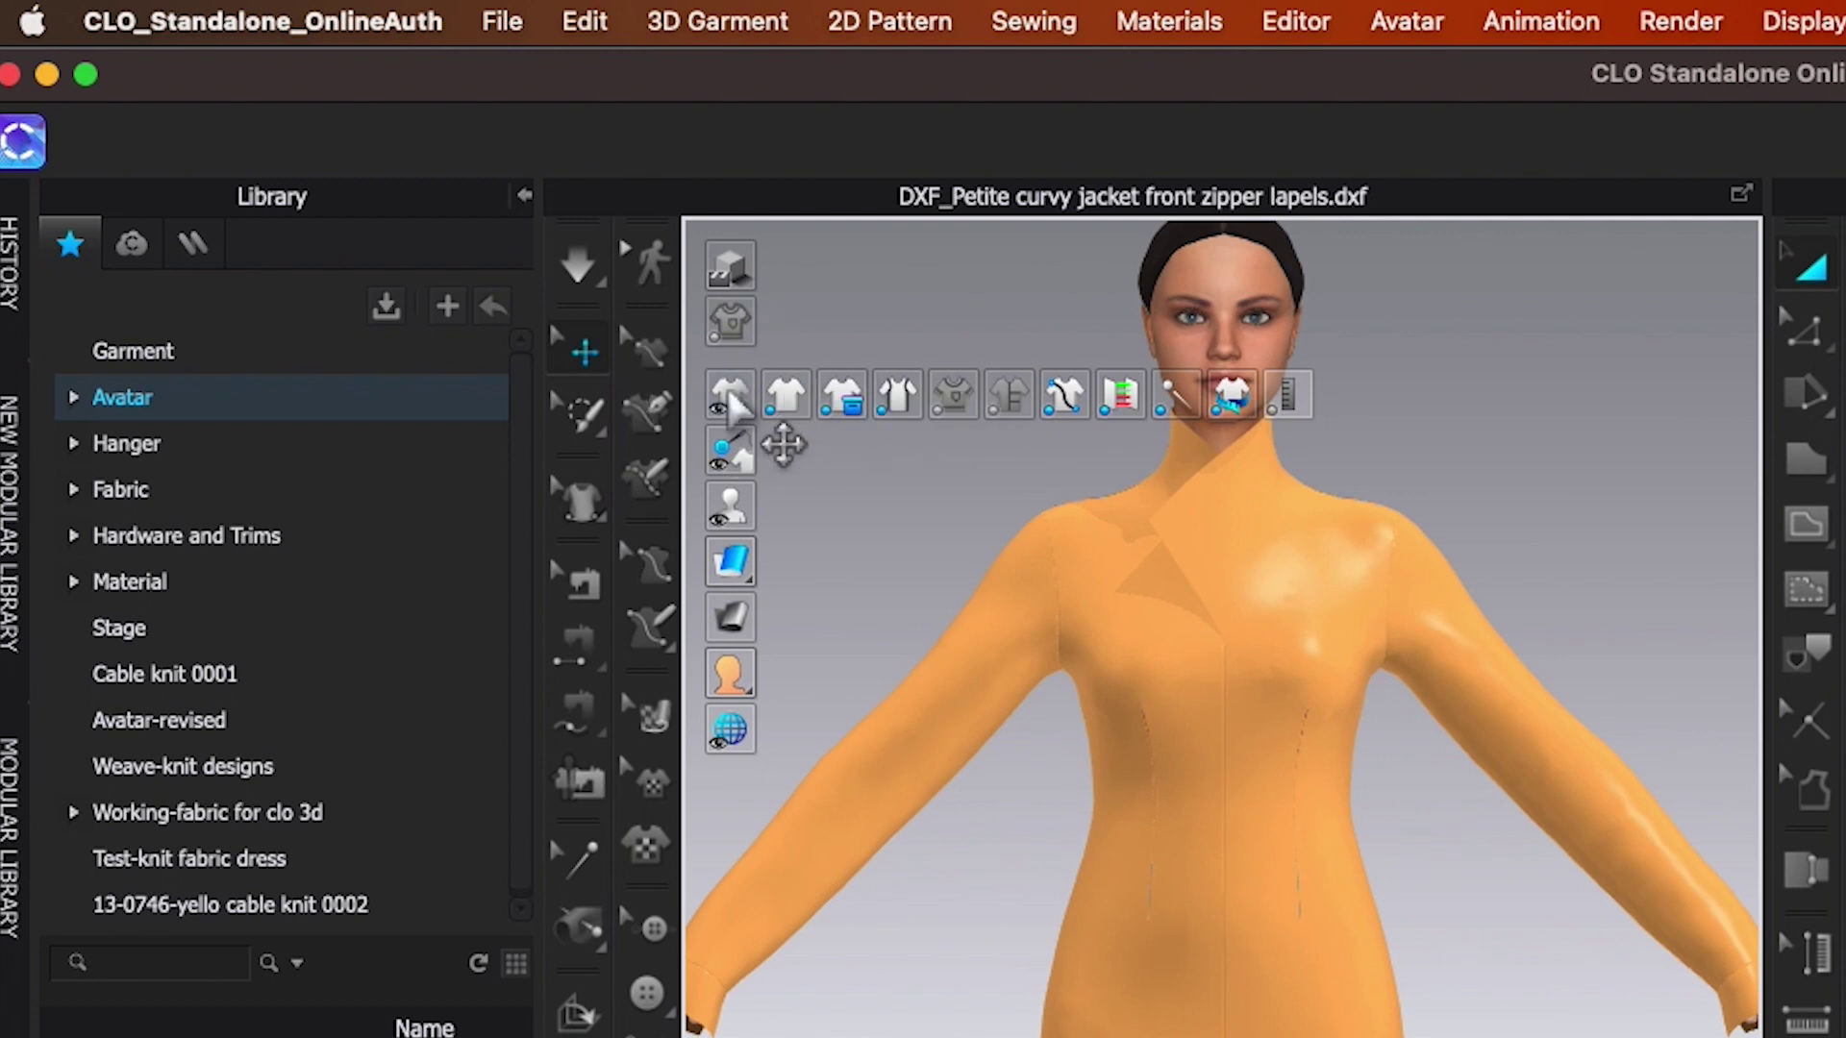
{"action": "left_click", "coordinate": [957, 399]}
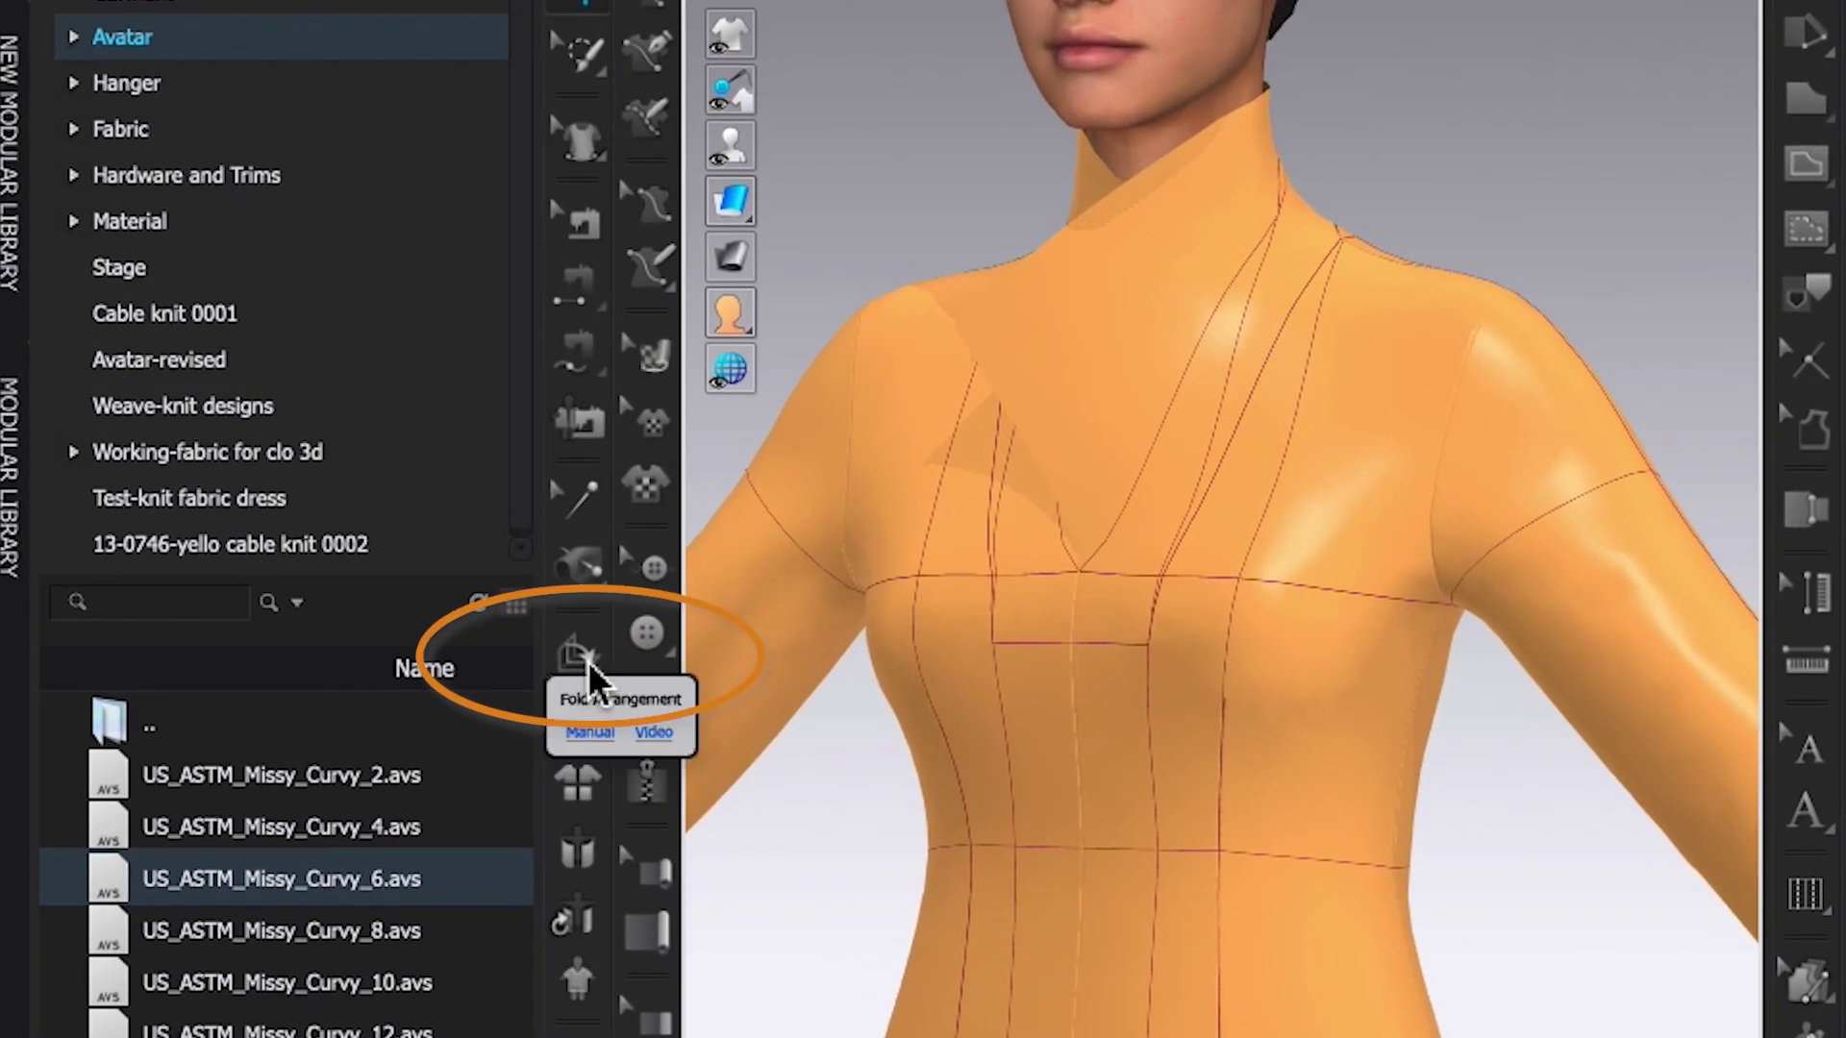
- Fold the lapels outward along the roll line with Fold Arrangement, bringing the fold angle to 332
{"action": "left_click", "coordinate": [589, 661]}
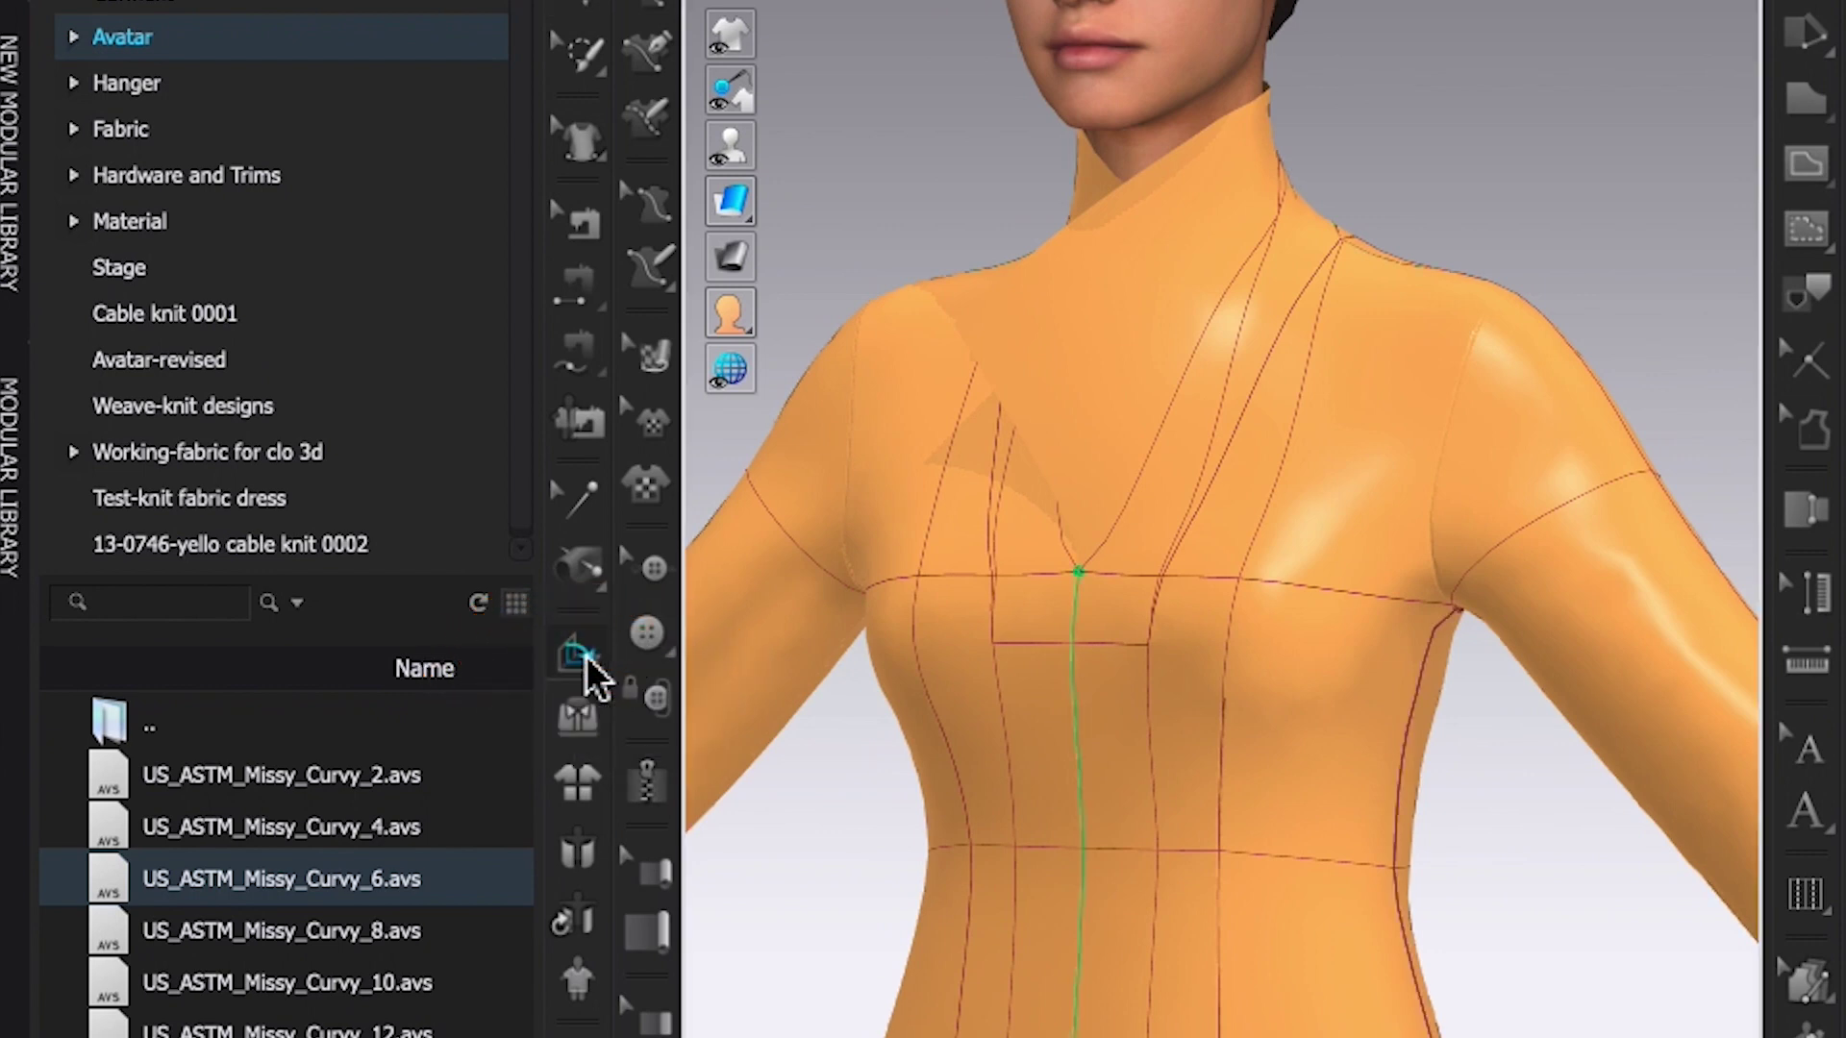
{"action": "left_click", "coordinate": [1199, 353]}
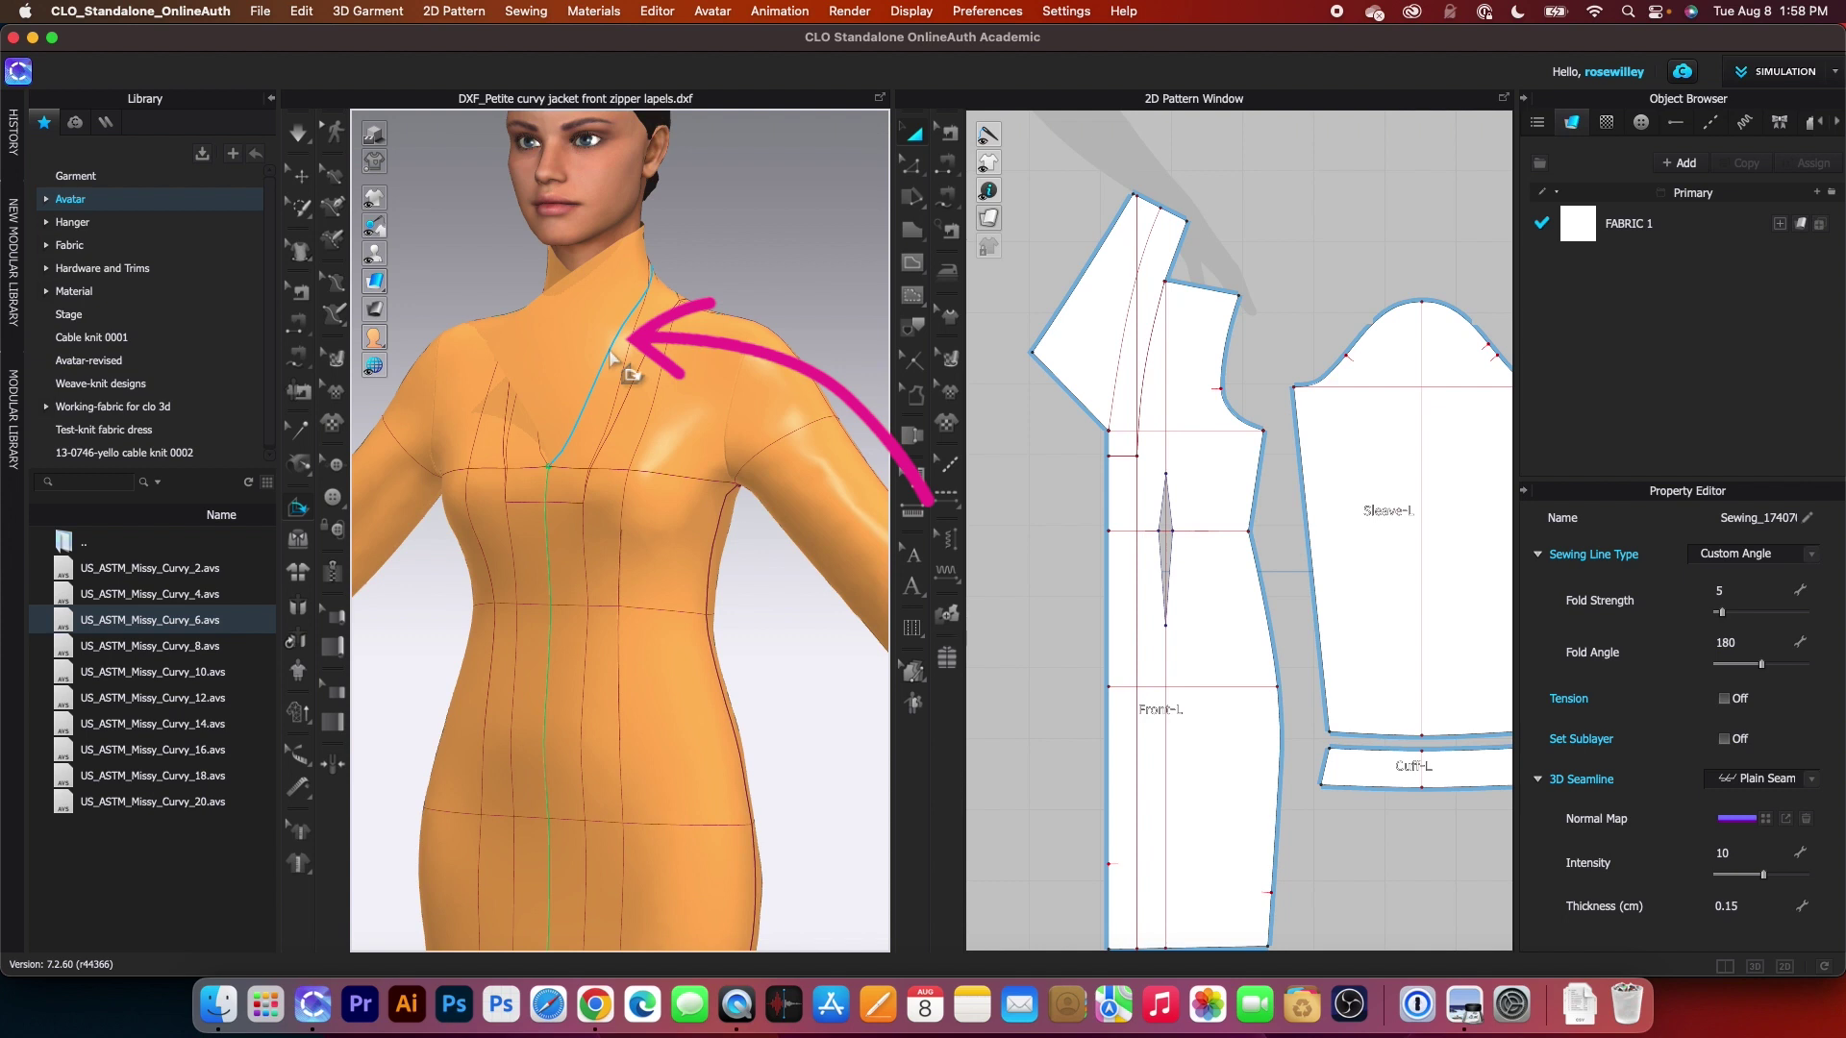
{"action": "left_click", "coordinate": [614, 358]}
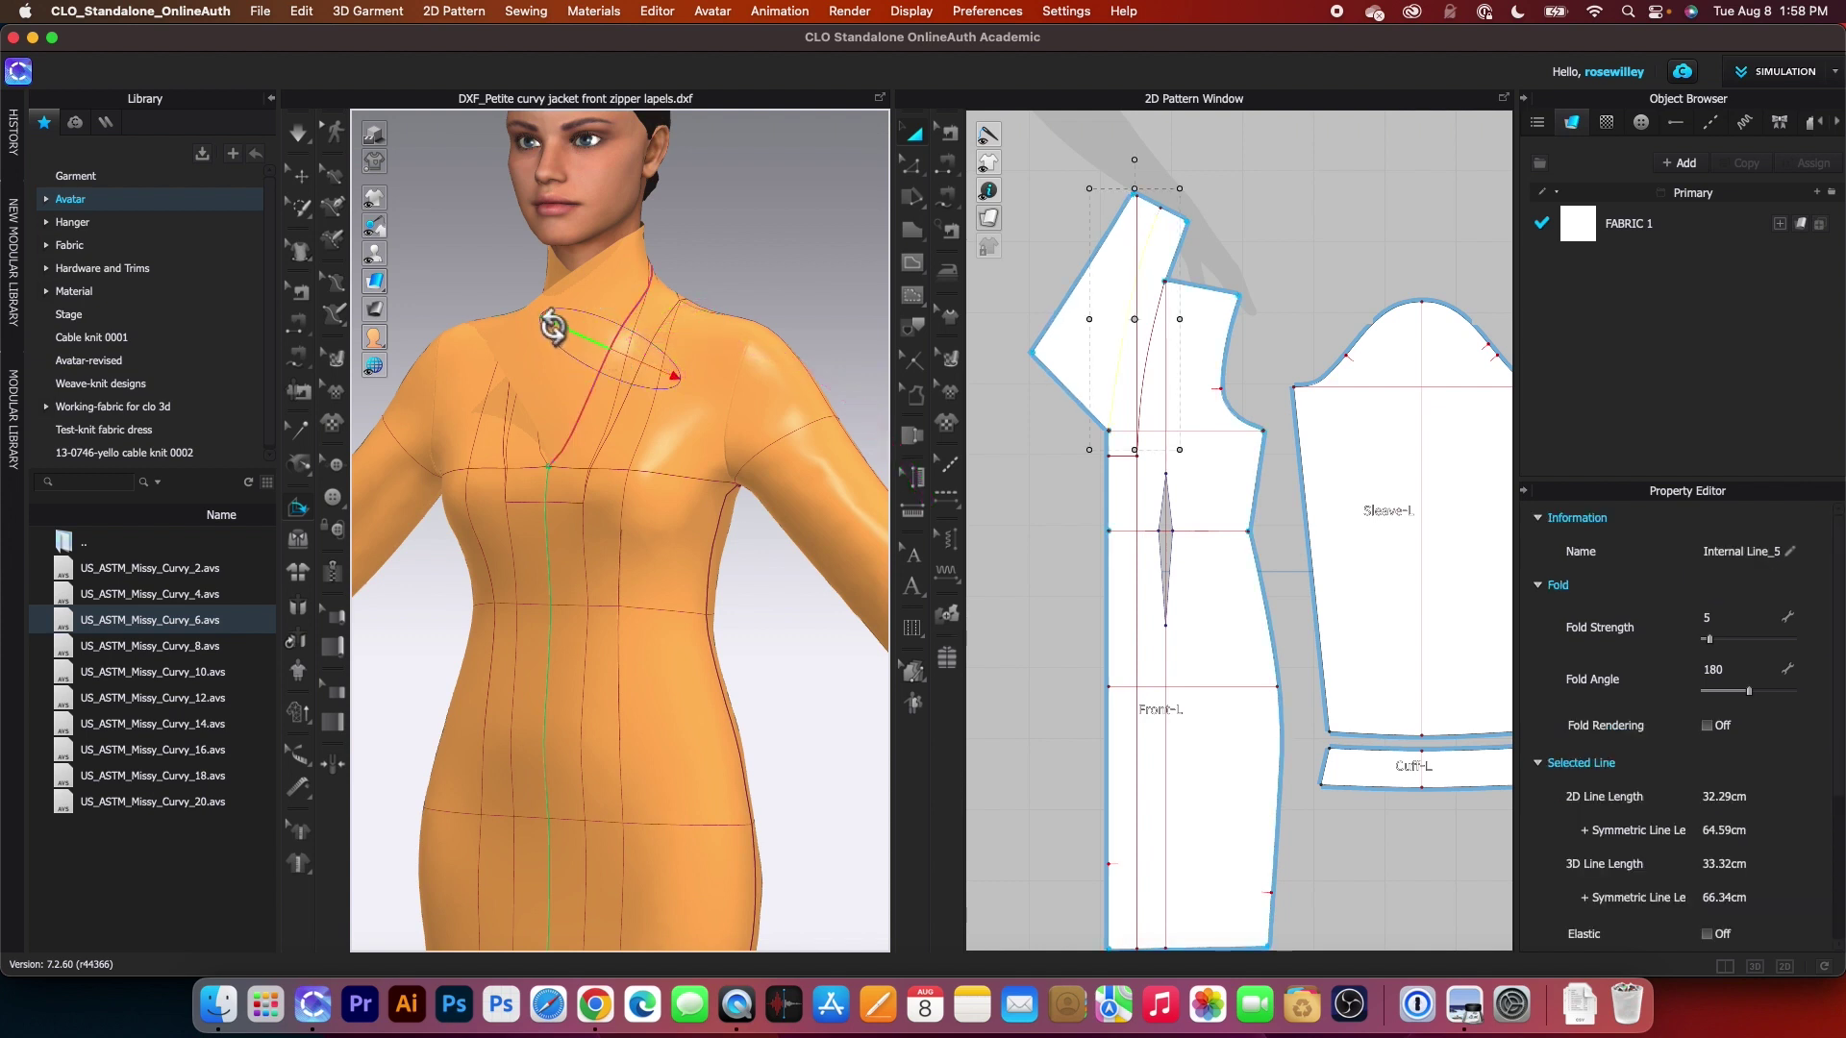
{"action": "left_click_drag", "start_coordinate": [552, 327], "coordinate": [625, 349]}
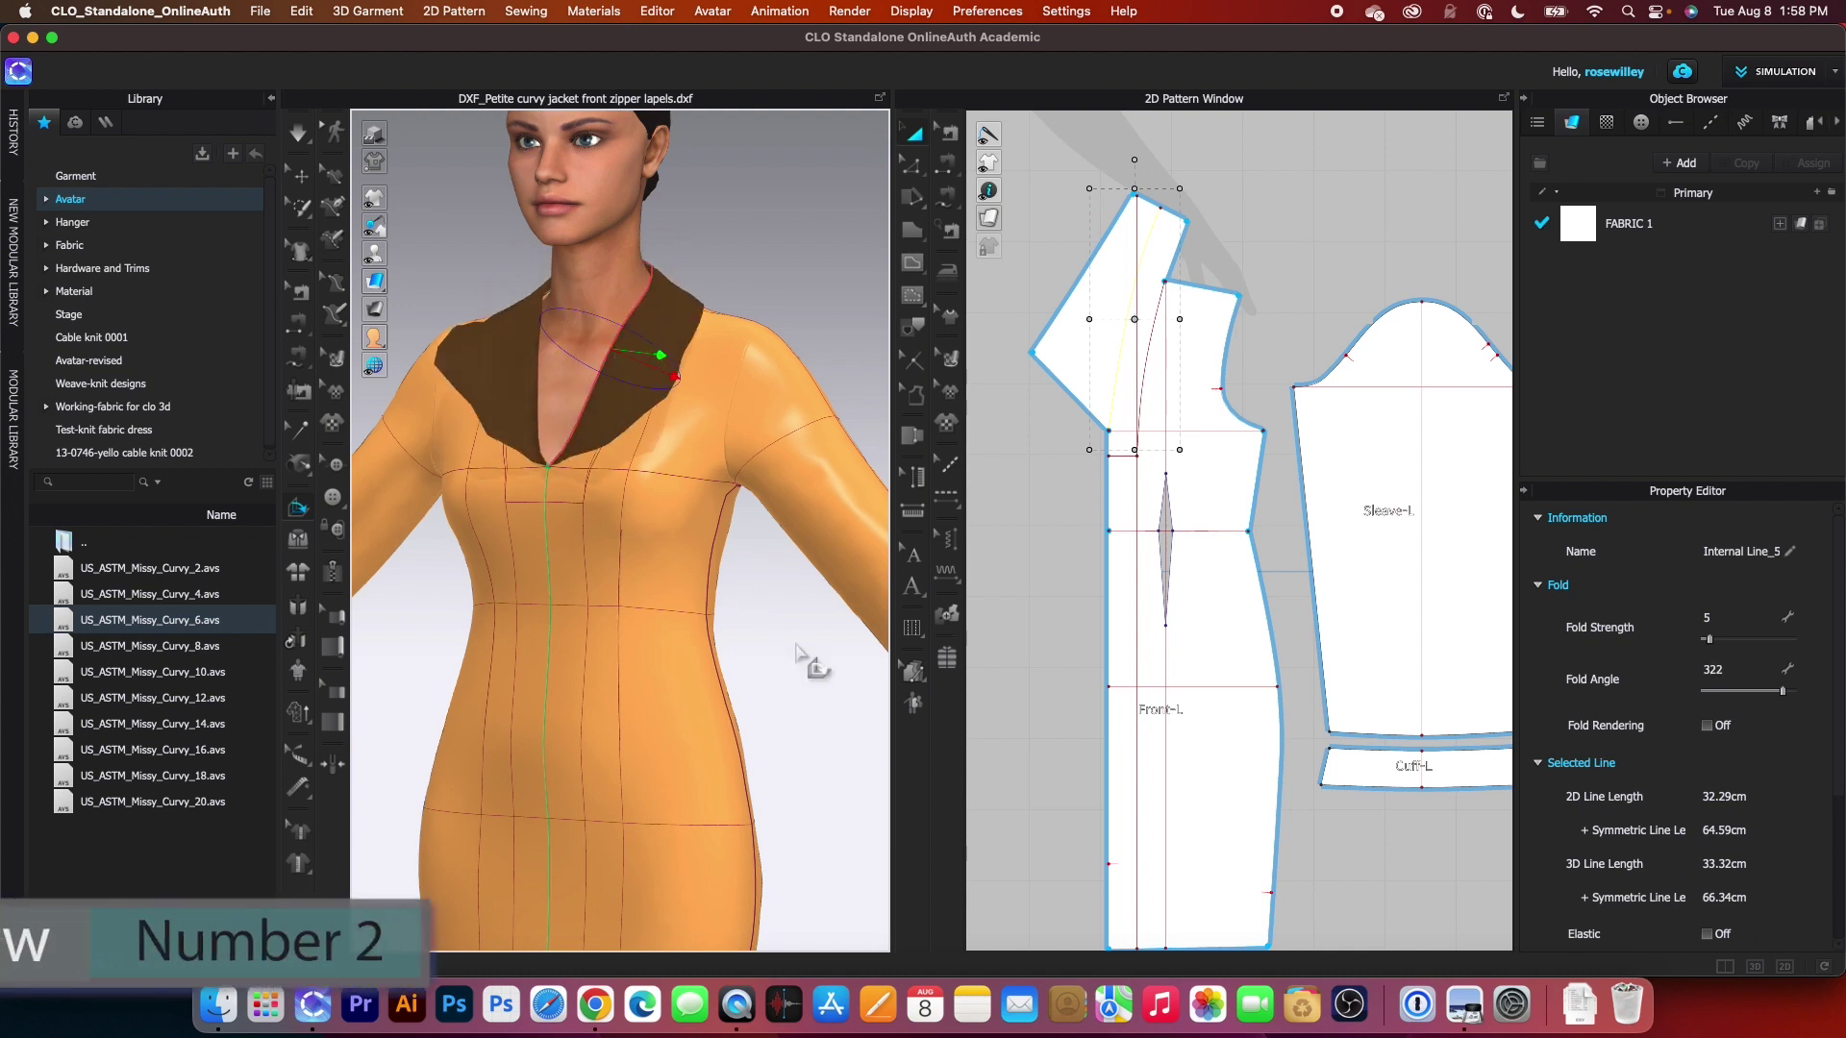
{"action": "key", "text": "2"}
{"action": "scroll", "coordinate": [784, 548], "scroll_direction": "up", "scroll_amount": 3}
{"action": "left_click_drag", "start_coordinate": [716, 232], "coordinate": [716, 245]}
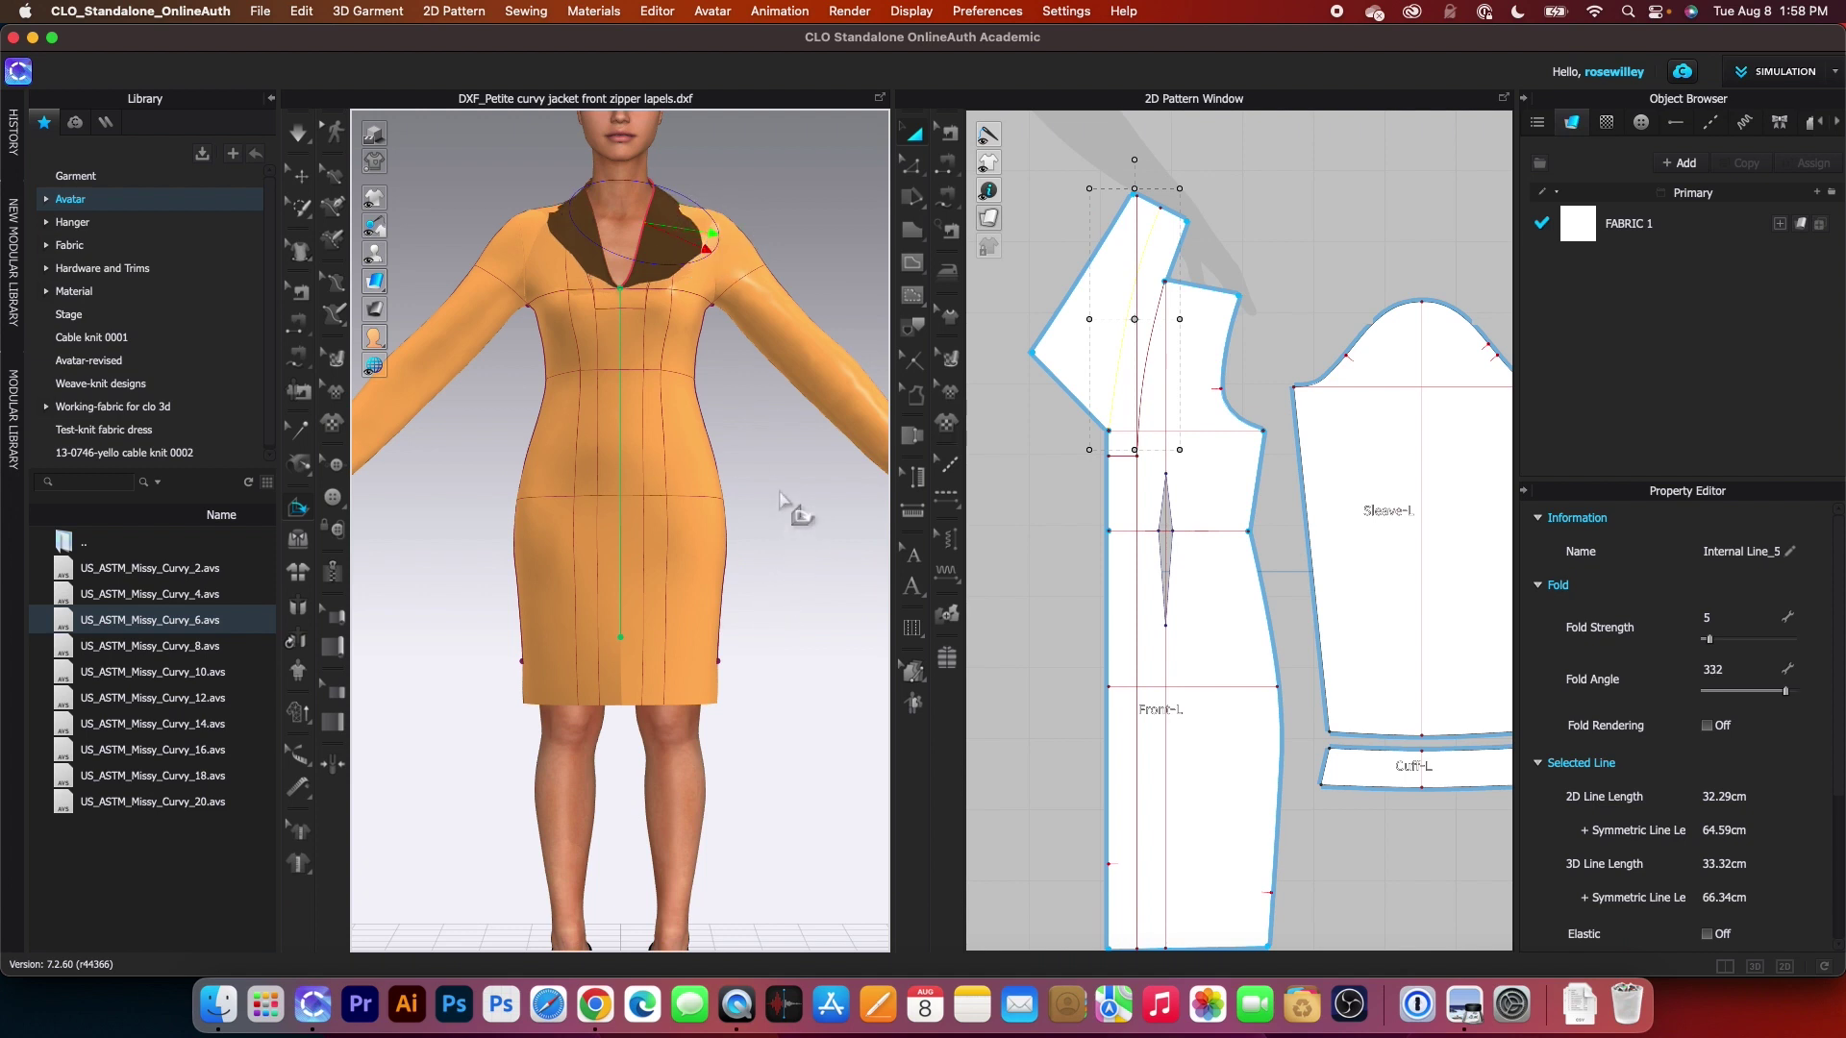
- Simulate the garment so the folded collar and lapels settle, and stop the simulation
{"action": "key", "text": "space"}
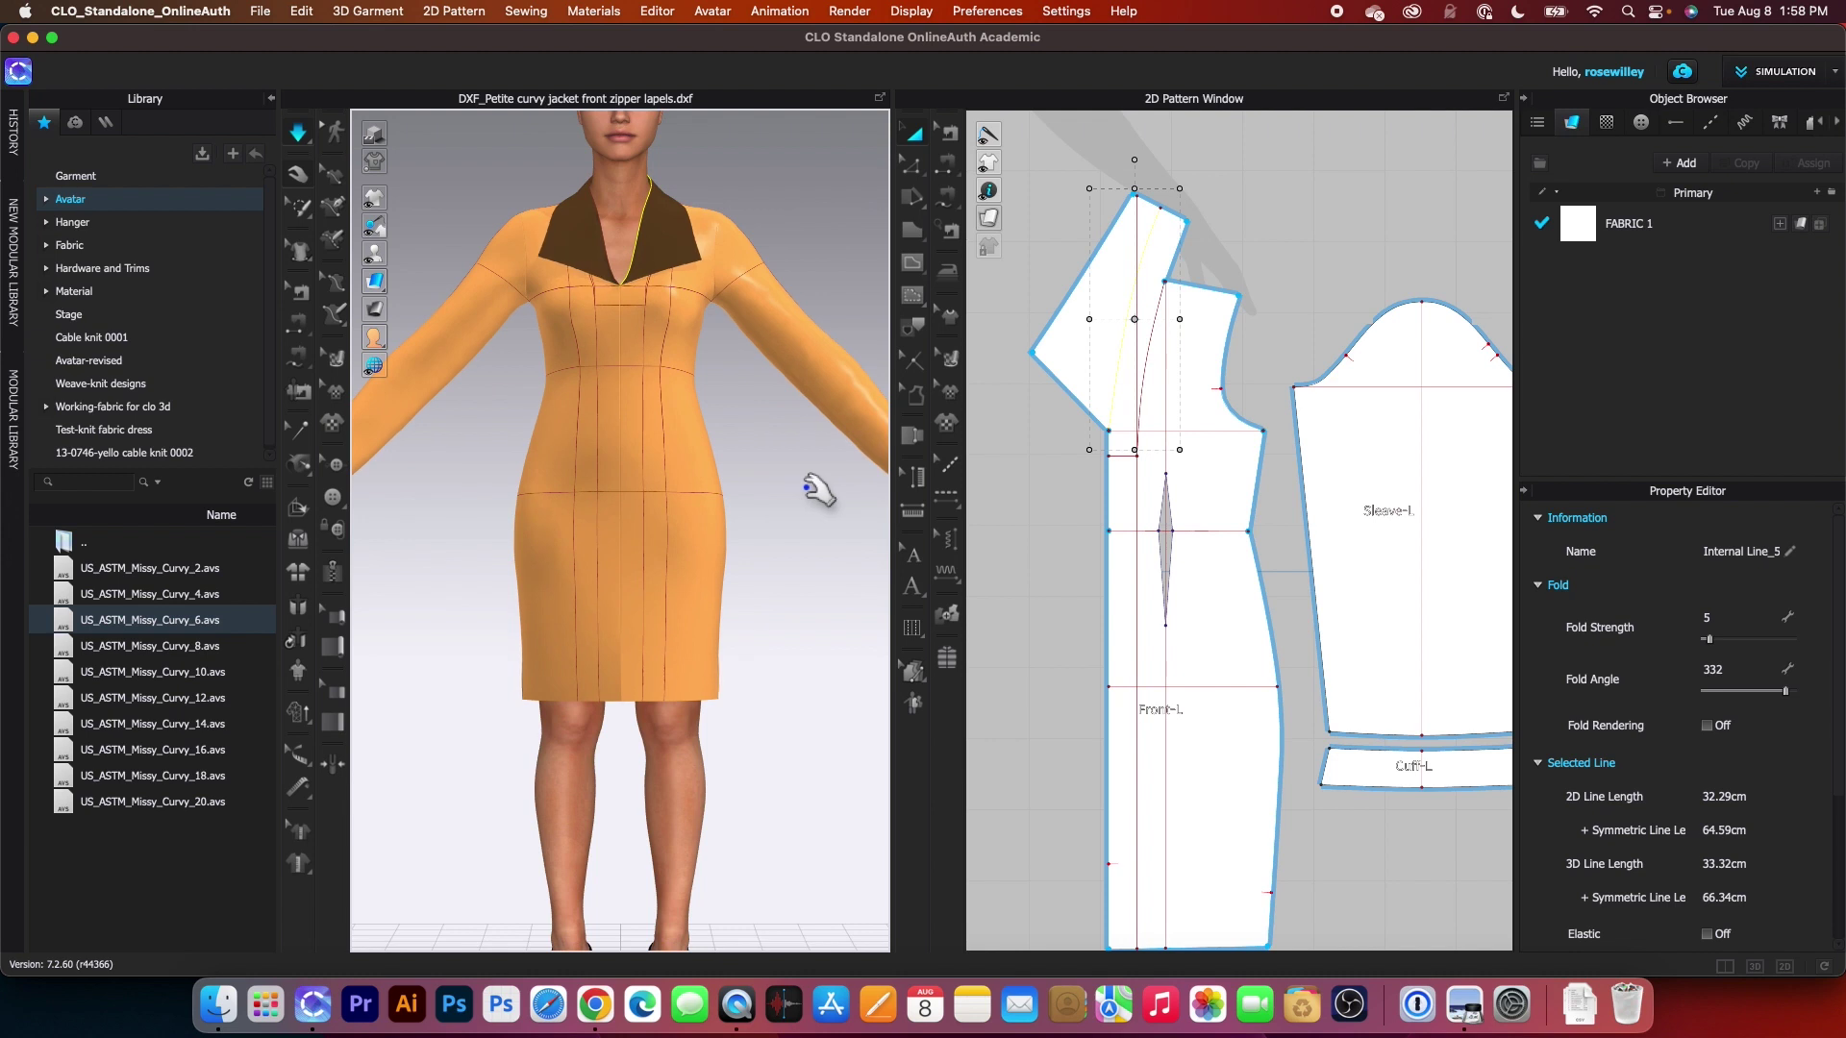
{"action": "key", "text": "space"}
{"action": "scroll", "coordinate": [806, 495], "scroll_direction": "down", "scroll_amount": 3}
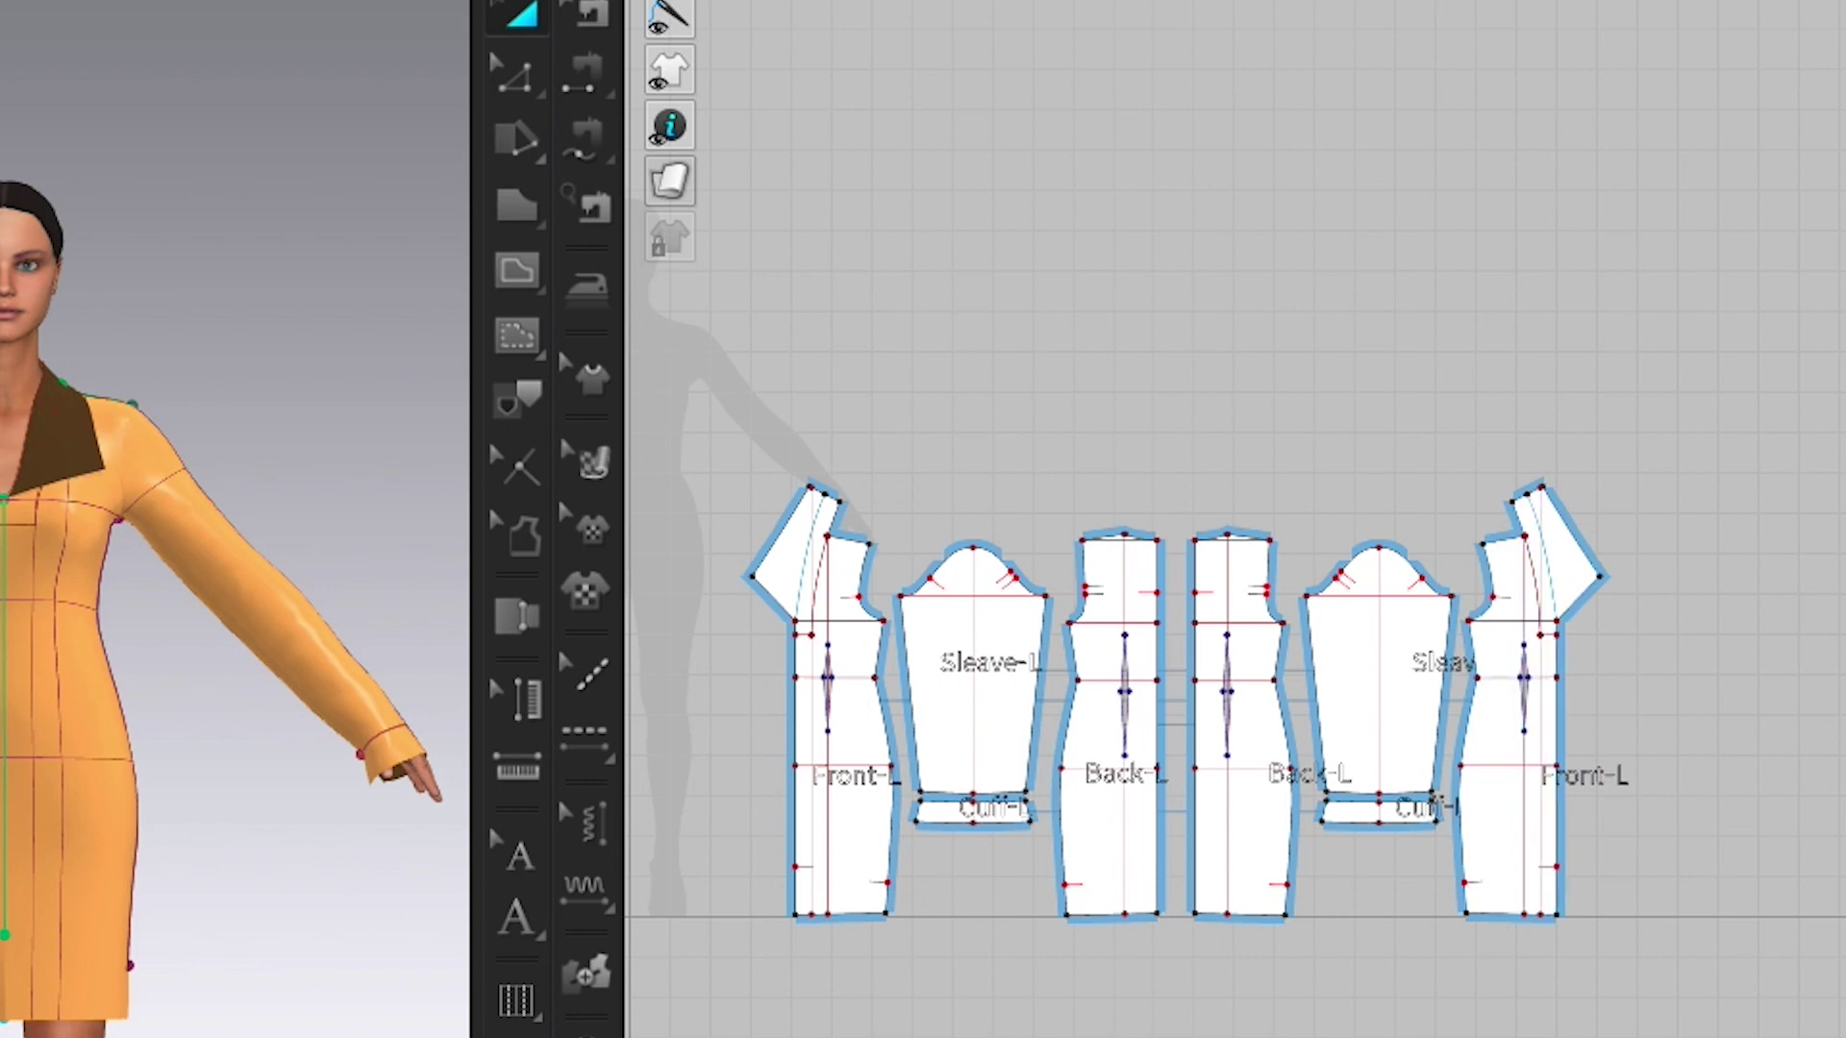
- Create Layer Clone (Under) copies of both front patterns, place them above the originals, and deselect them
{"action": "left_click", "coordinate": [870, 834]}
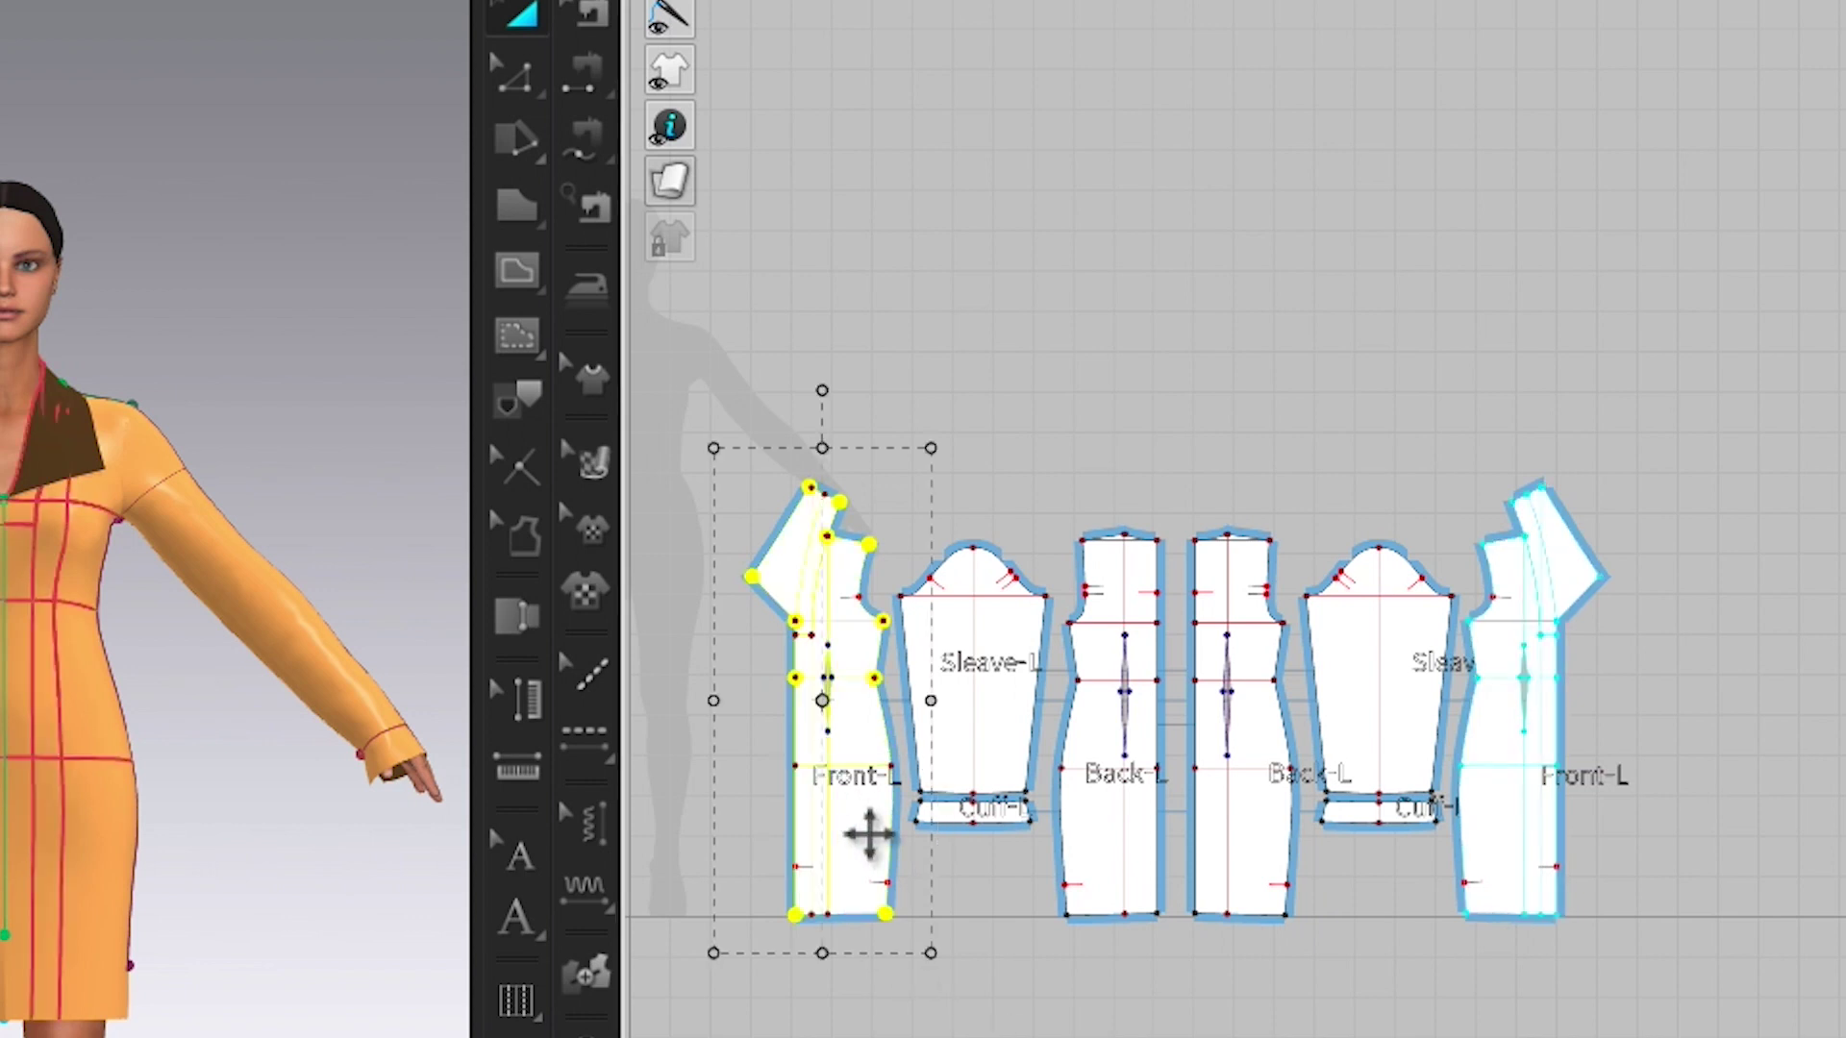
{"action": "left_click", "coordinate": [1502, 838], "text": "shift"}
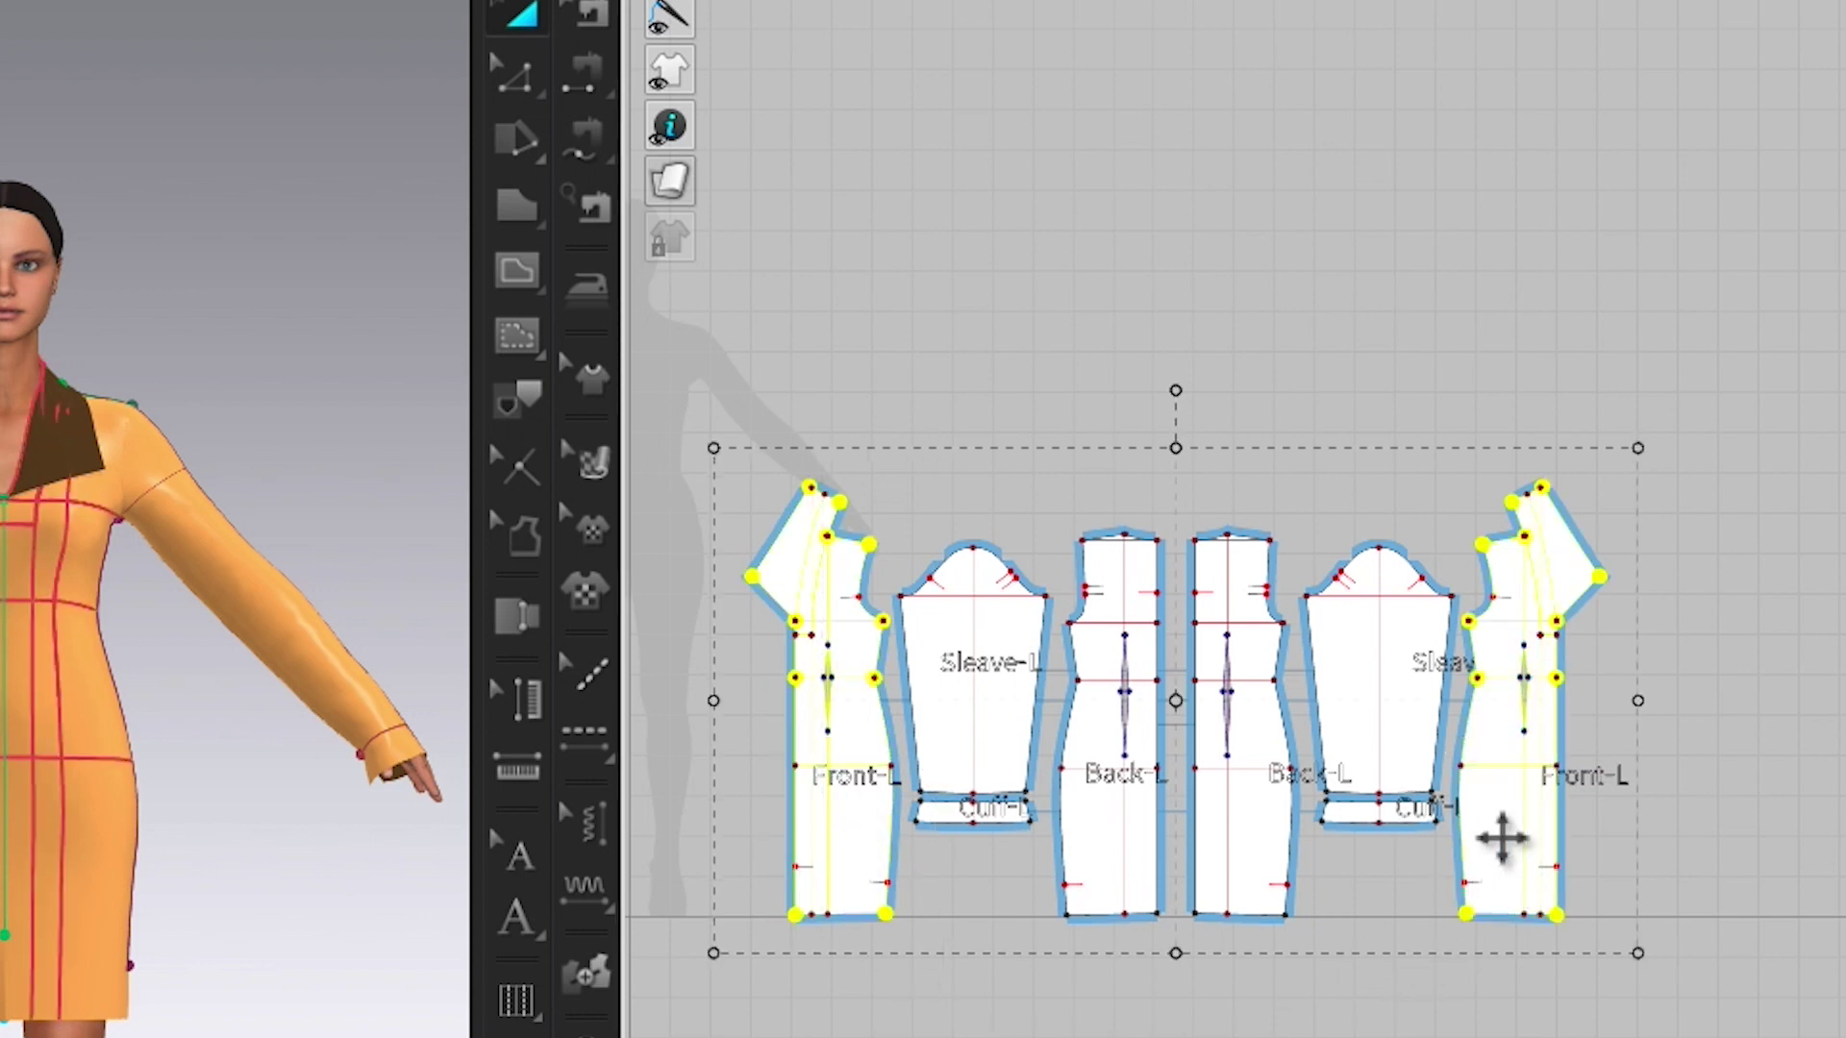
{"action": "right_click", "coordinate": [1502, 839]}
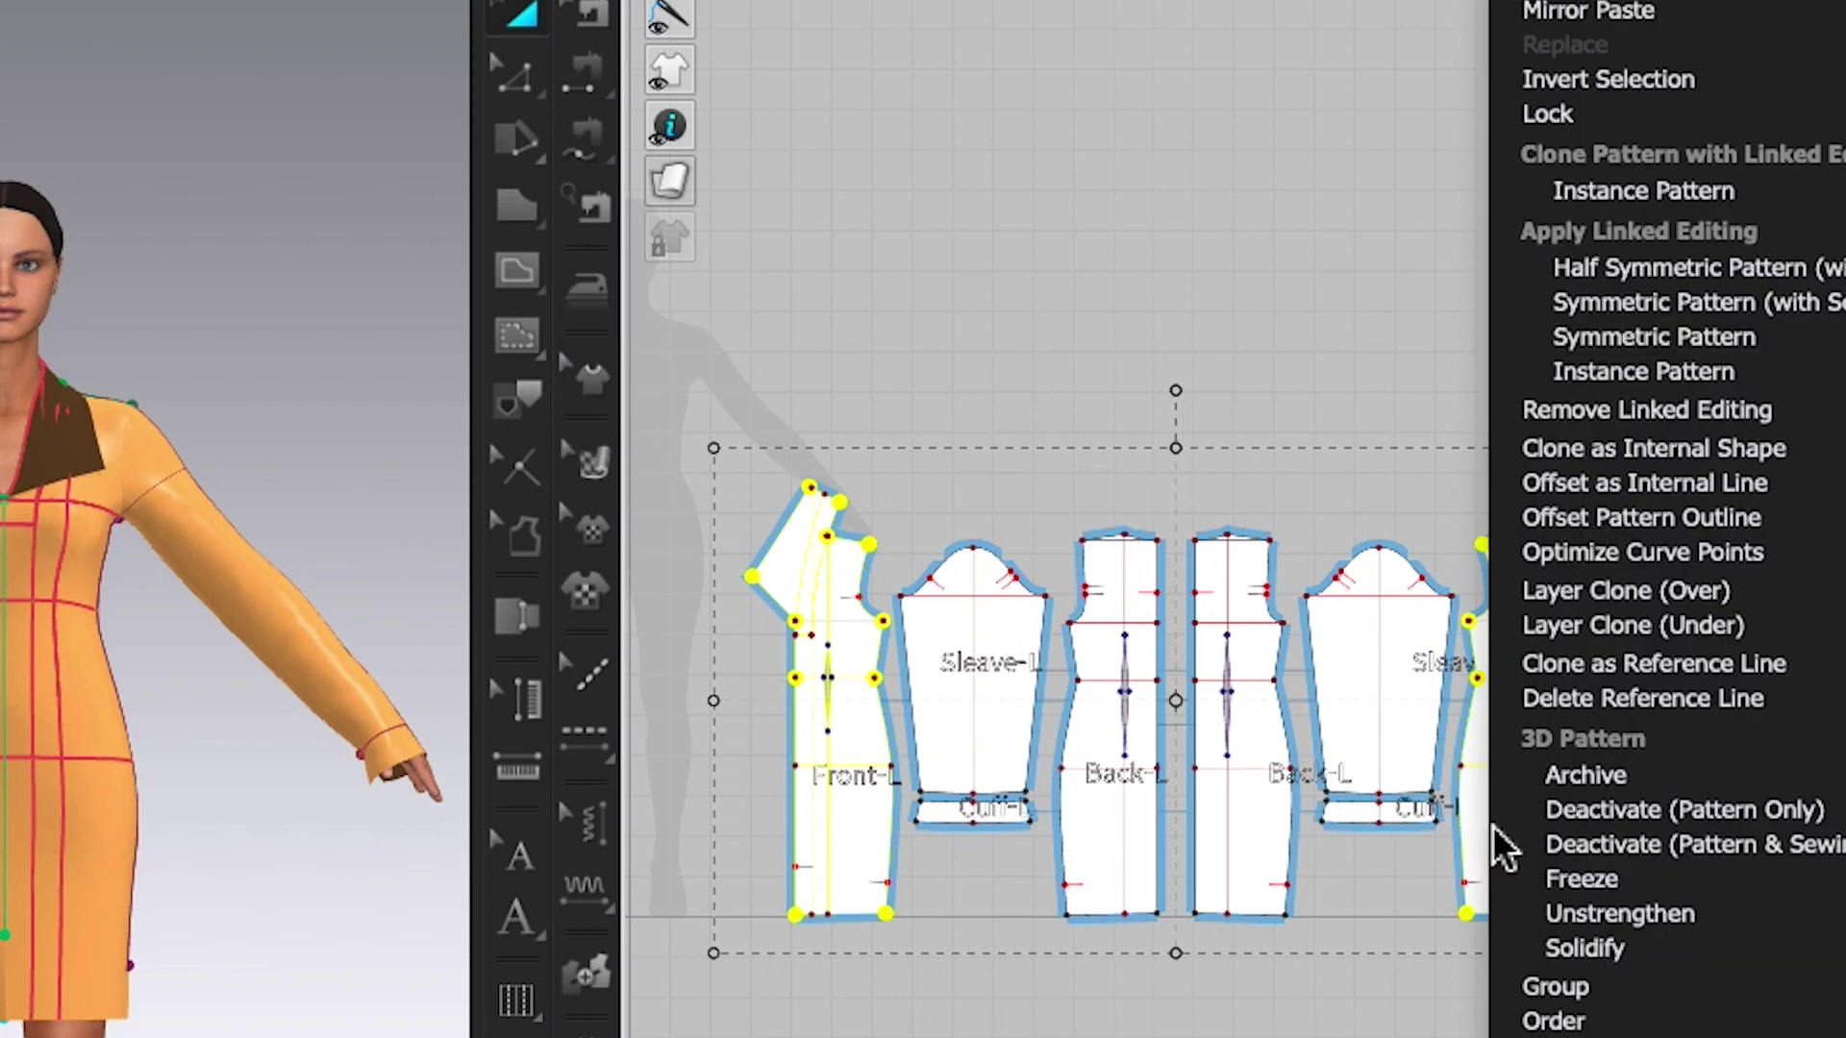
{"action": "left_click", "coordinate": [1666, 642]}
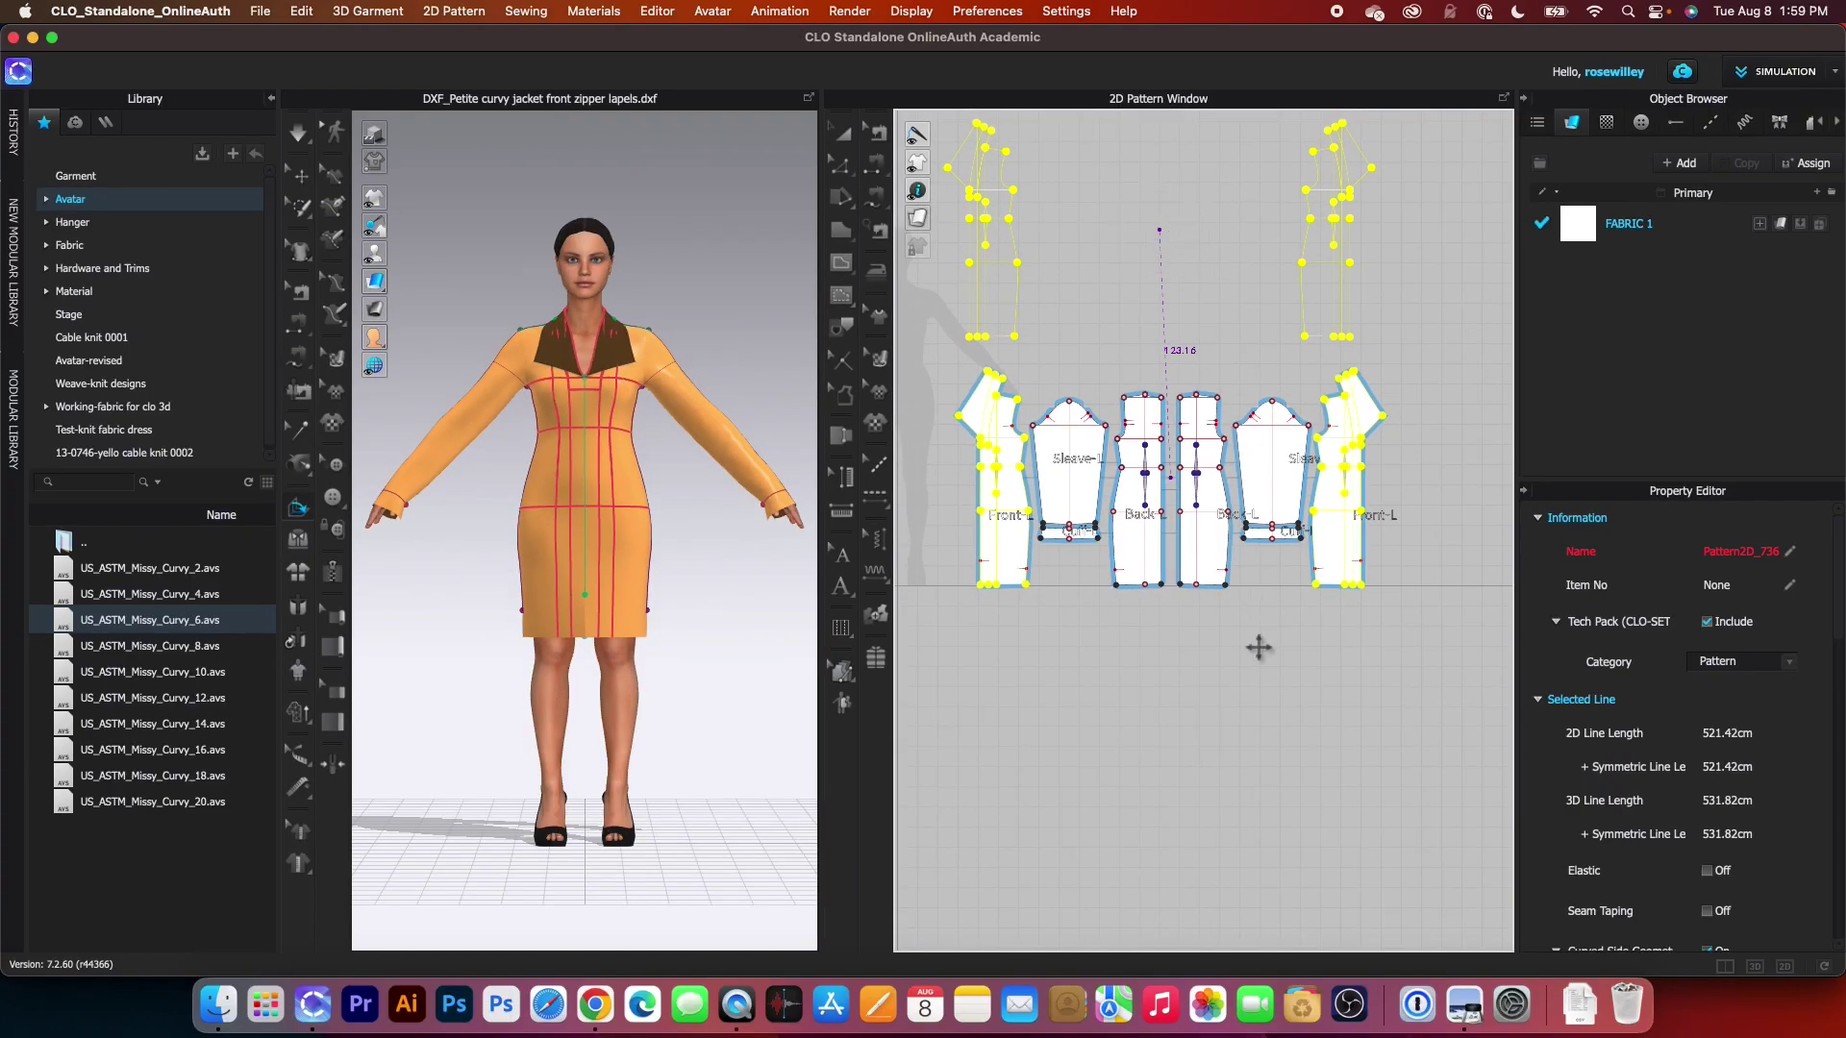
{"action": "left_click", "coordinate": [1258, 648]}
{"action": "scroll", "coordinate": [1042, 247], "scroll_direction": "up", "scroll_amount": 5}
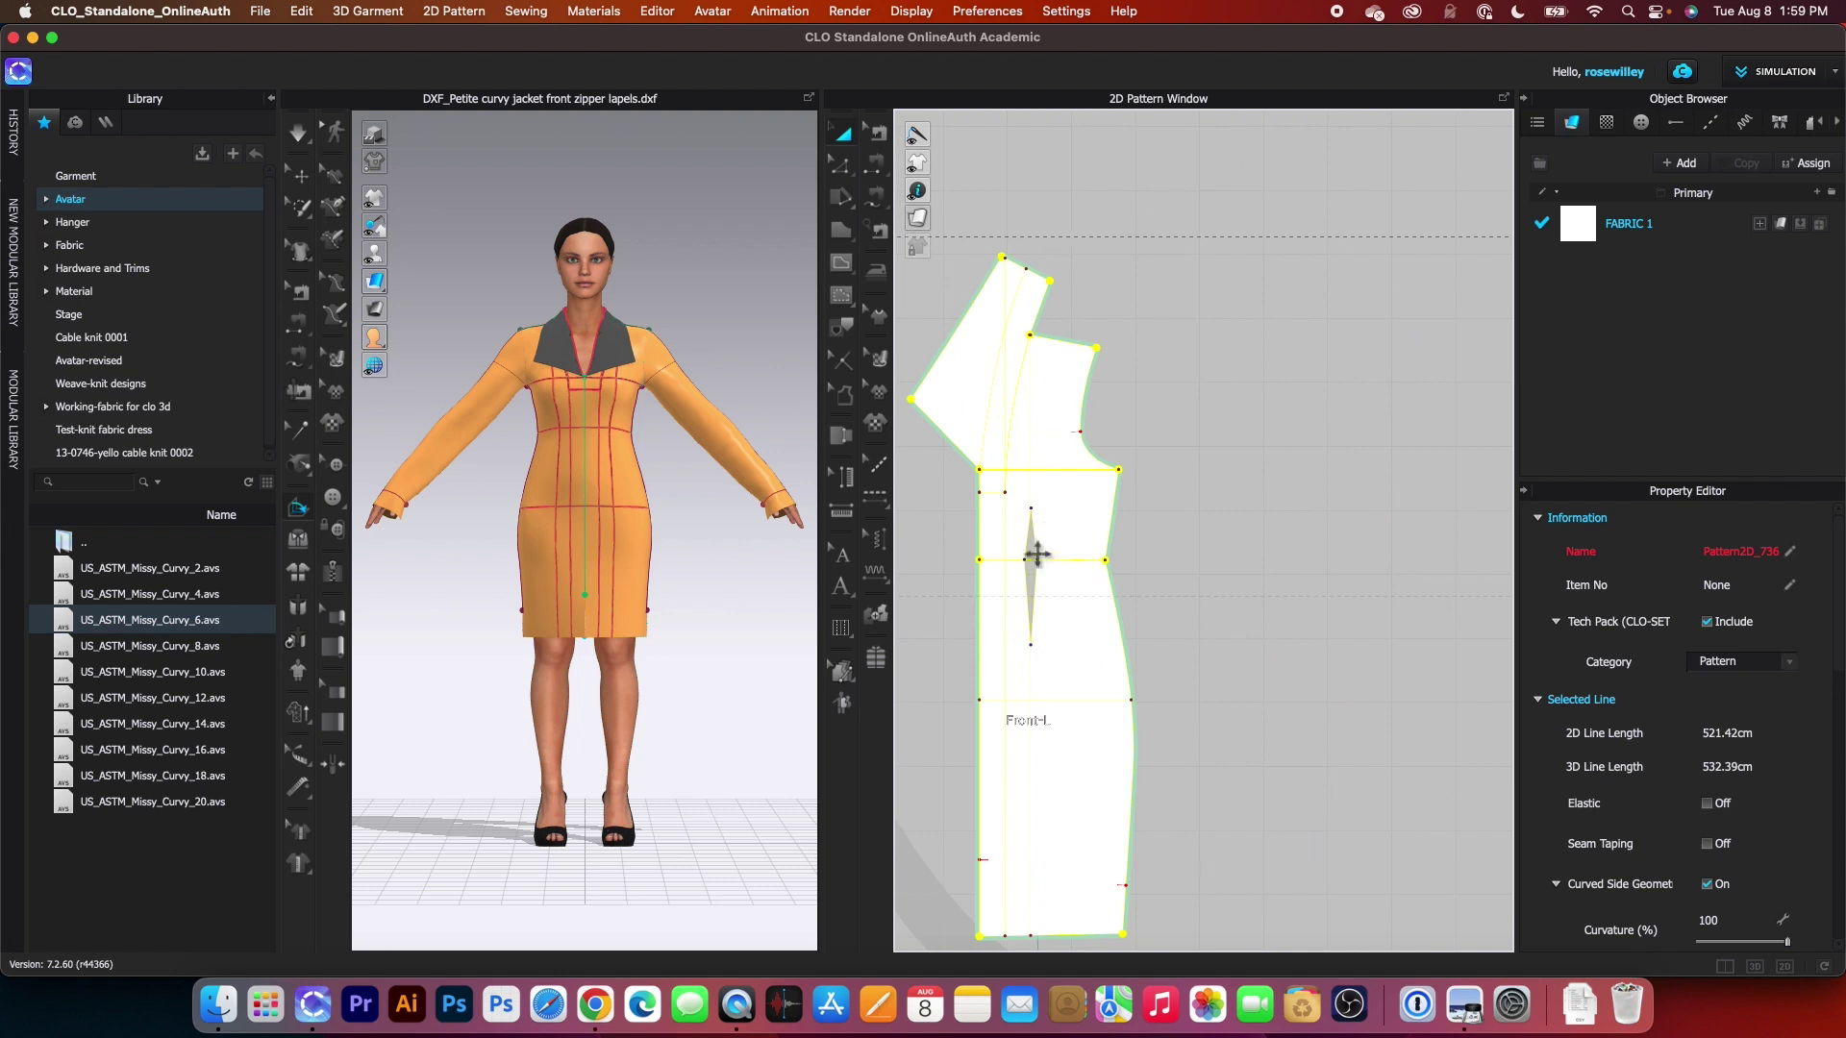
{"action": "scroll", "coordinate": [1043, 536], "scroll_direction": "up", "scroll_amount": 2}
{"action": "left_click", "coordinate": [1274, 289]}
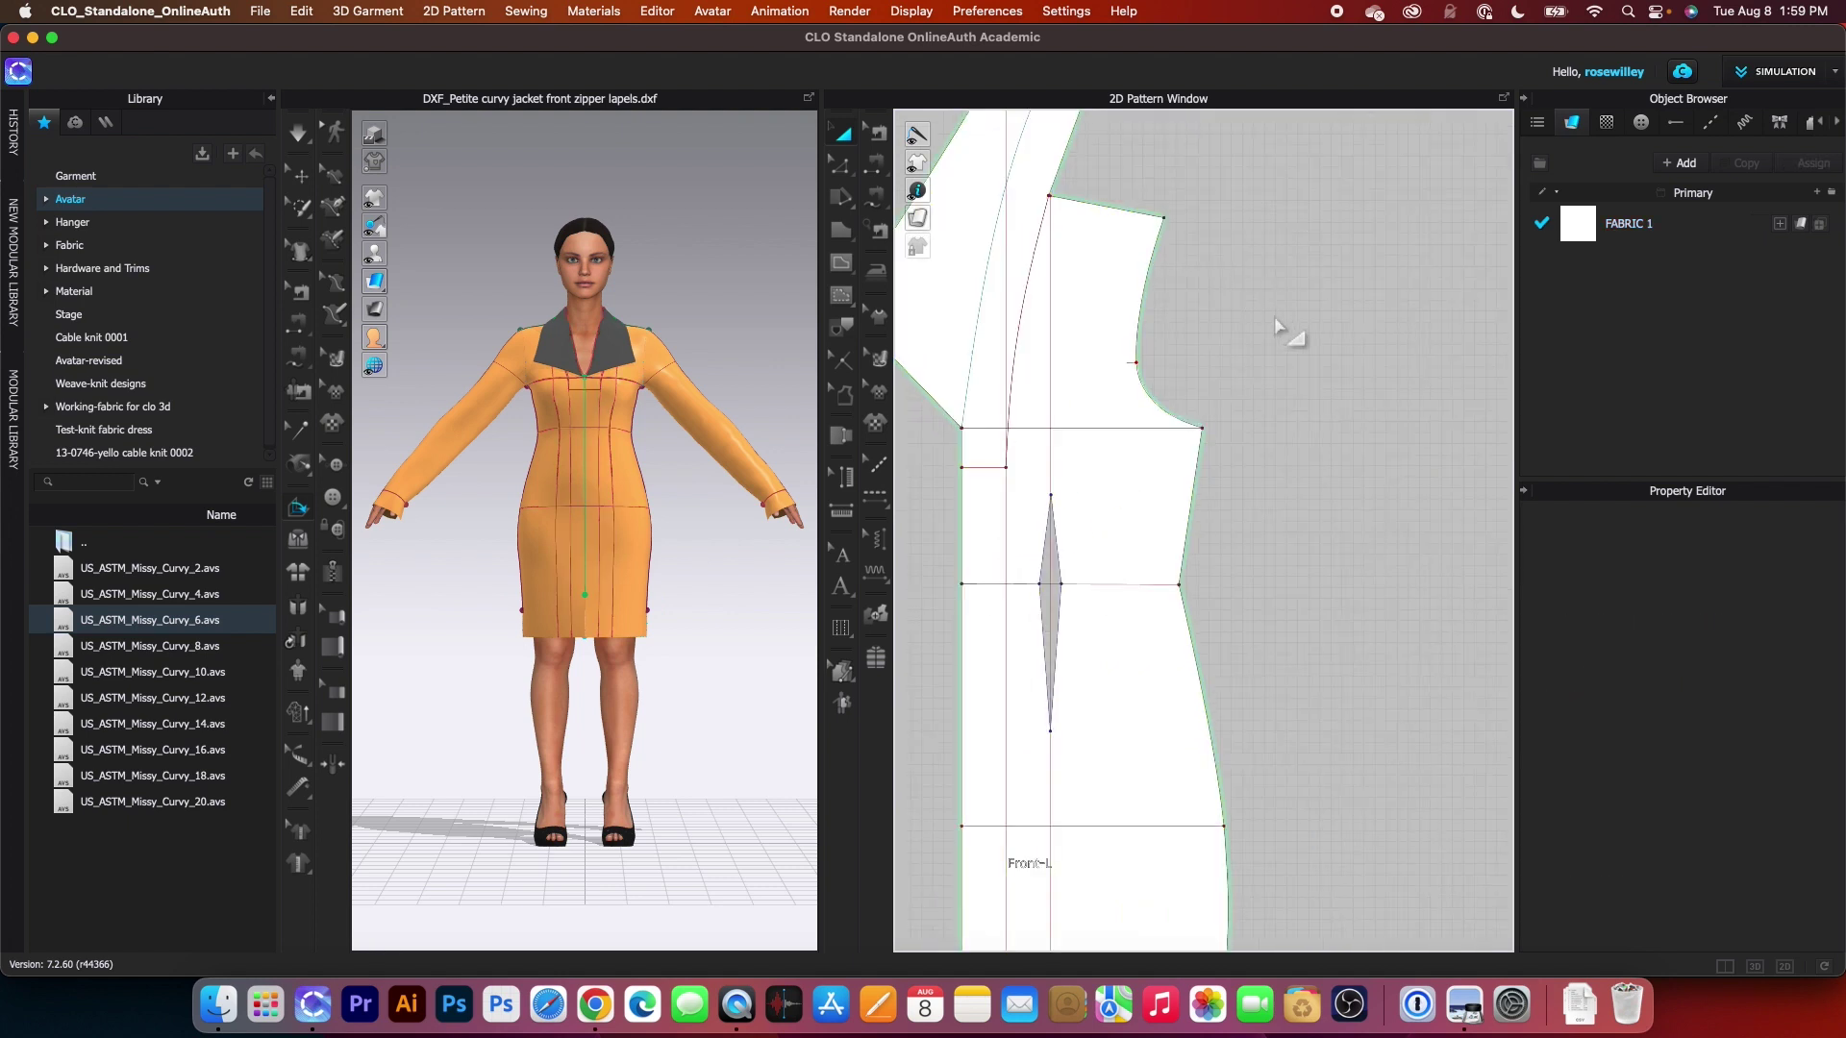
{"action": "scroll", "coordinate": [1289, 321], "scroll_direction": "down", "scroll_amount": 3}
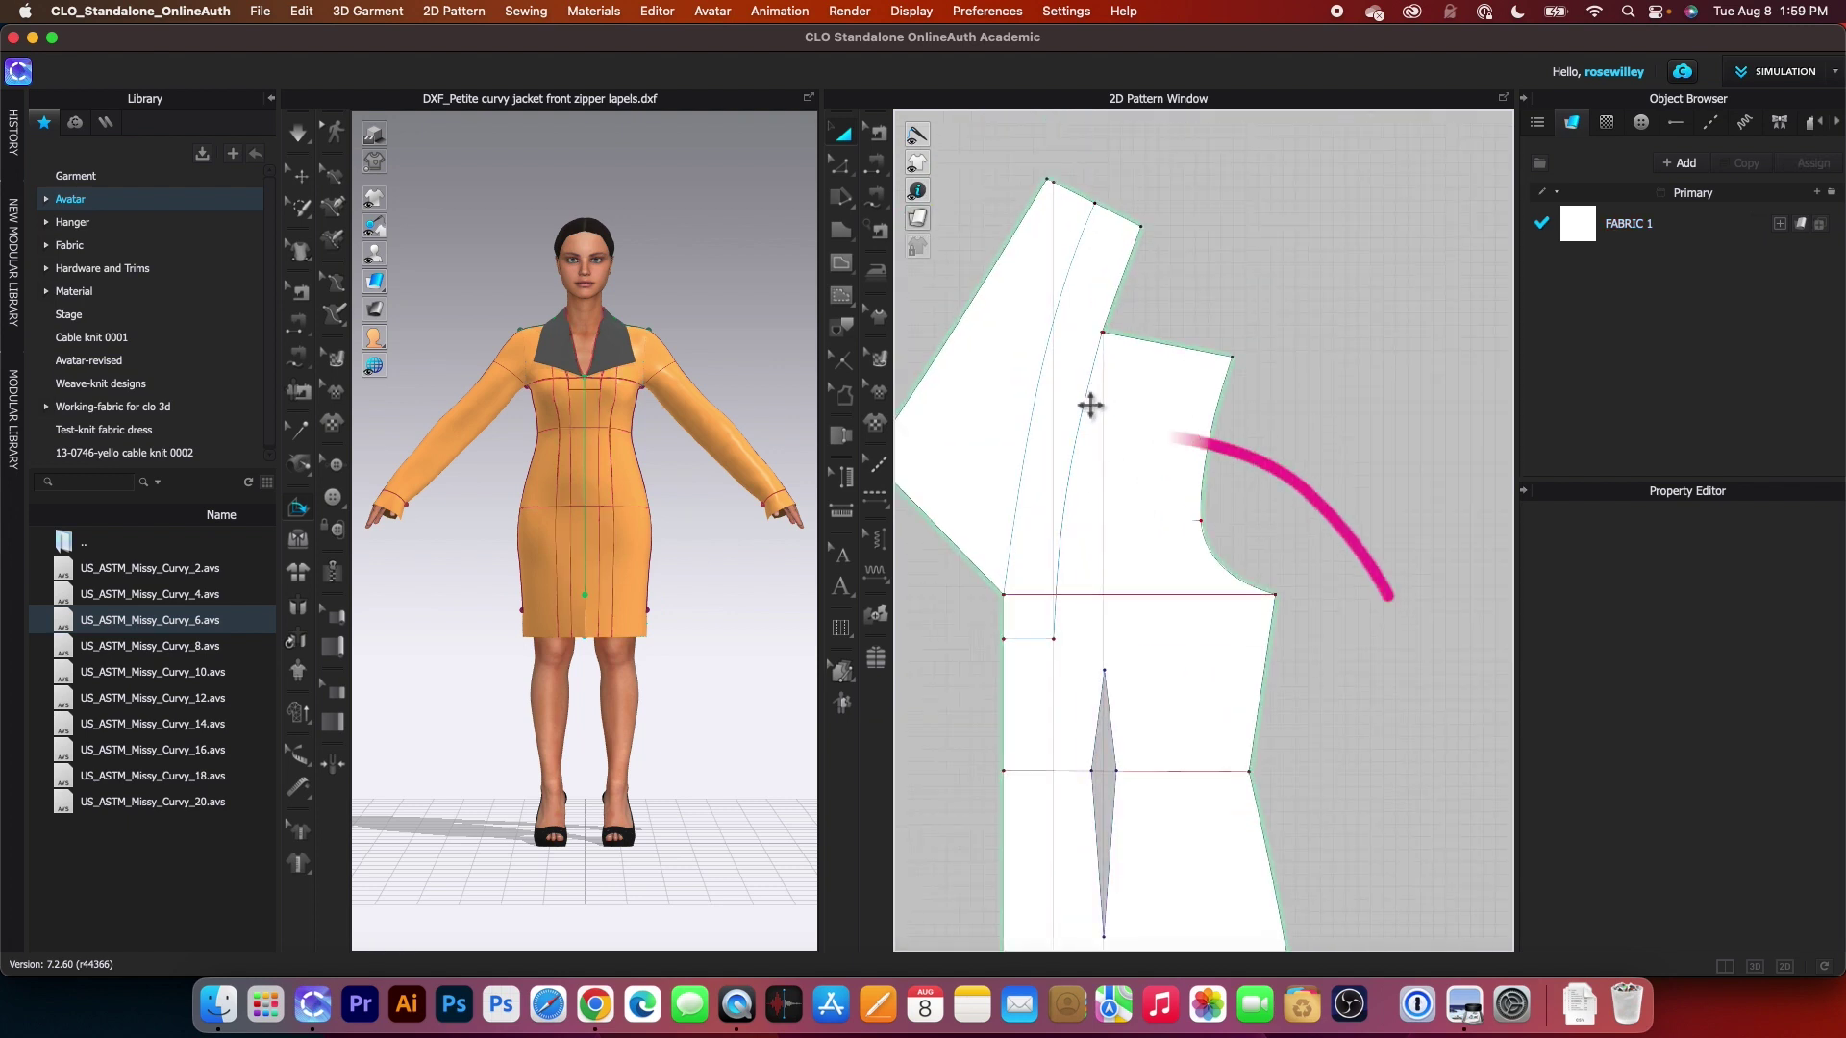
- Delete the duplicate internal line that overlaps the curved facing line on the left-hand front clone
{"action": "key", "text": "a"}
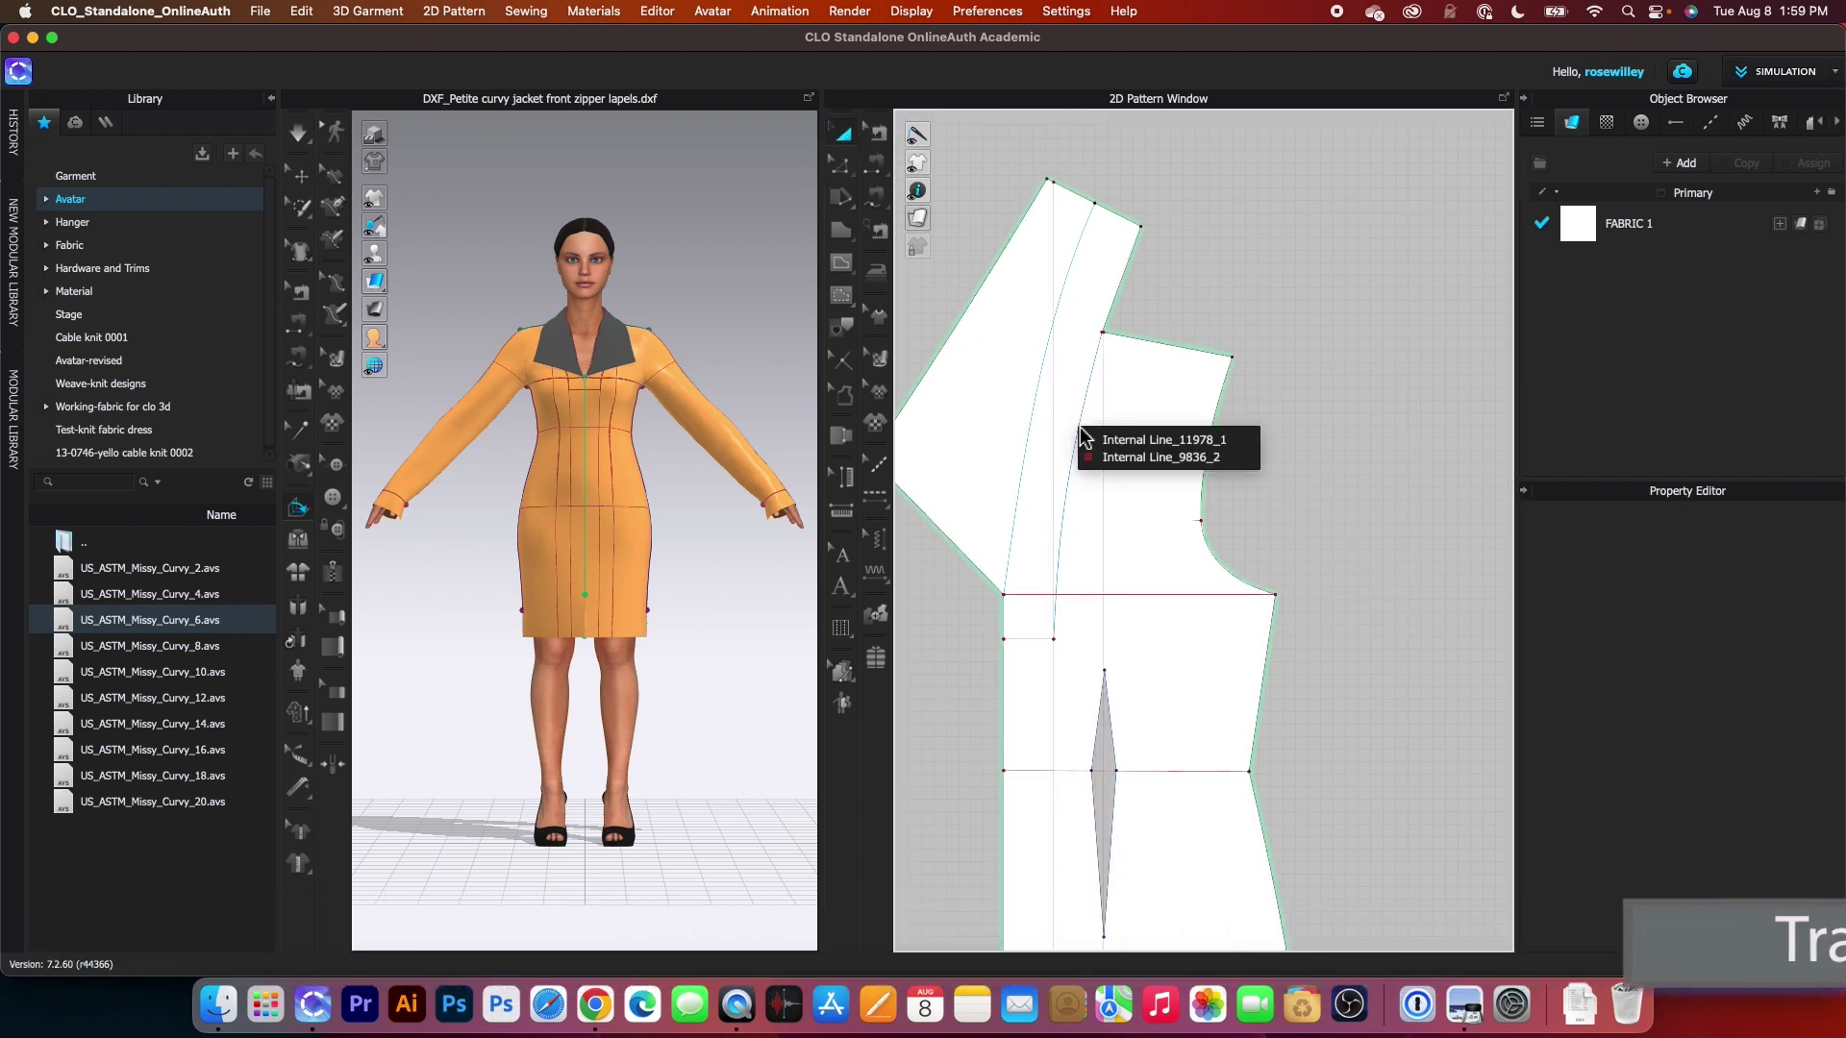
{"action": "left_click", "coordinate": [1141, 446]}
{"action": "key", "text": "Delete"}
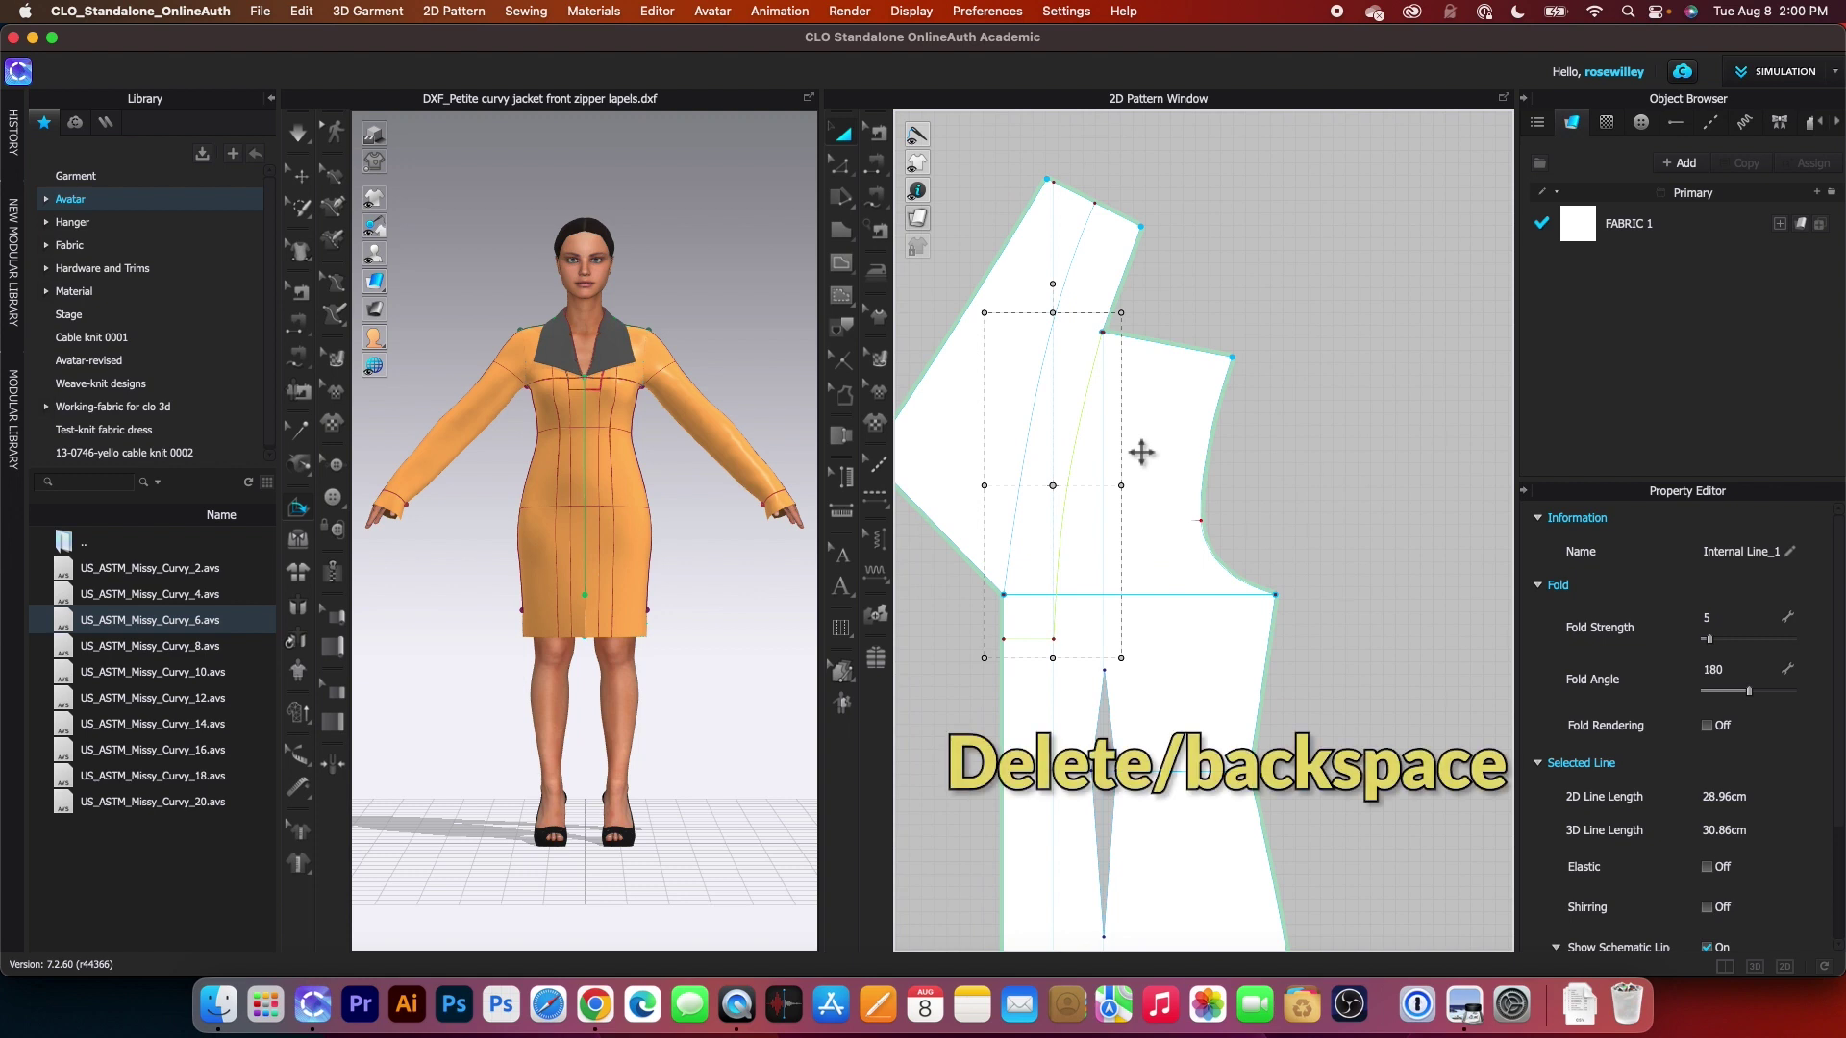
{"action": "key", "text": "Delete"}
- Cut the left-hand front clone along its curved facing line and delete the body portion, keeping the lapel facing
{"action": "left_click", "coordinate": [1081, 452]}
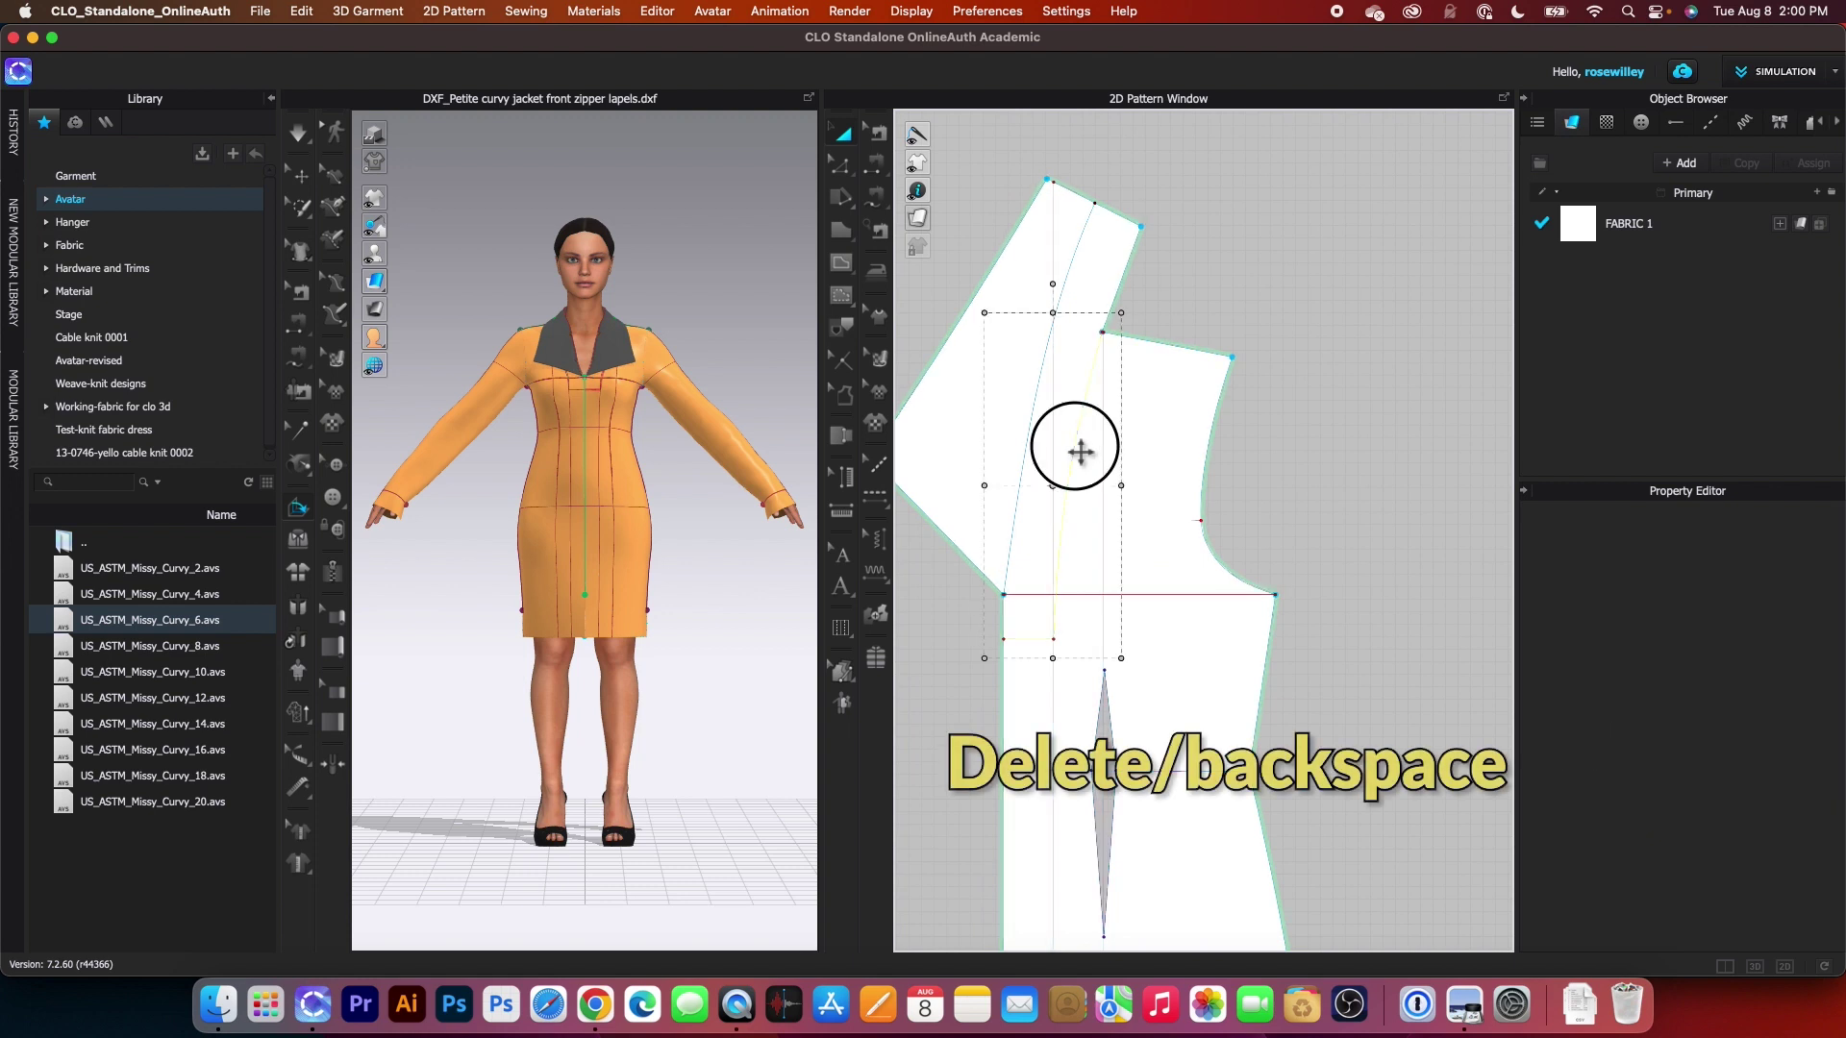
{"action": "right_click", "coordinate": [1080, 450]}
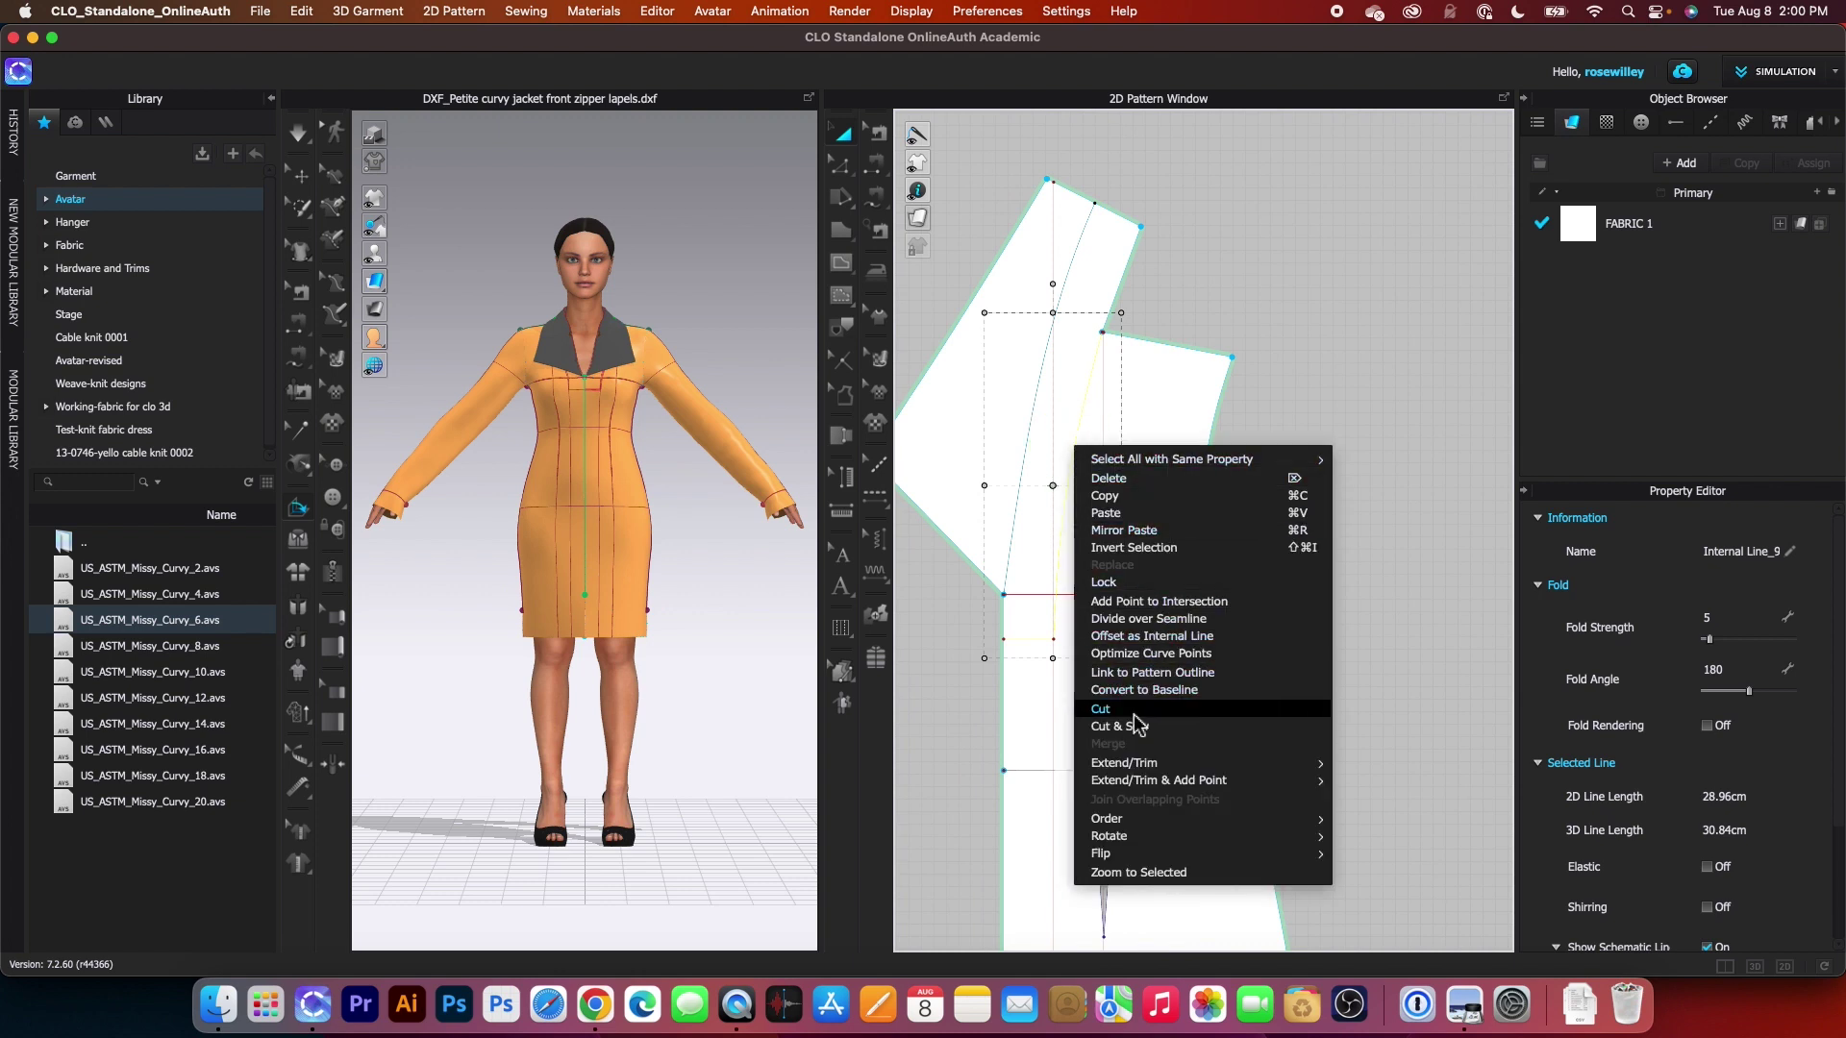
{"action": "left_click", "coordinate": [1086, 726]}
{"action": "left_click", "coordinate": [1193, 652]}
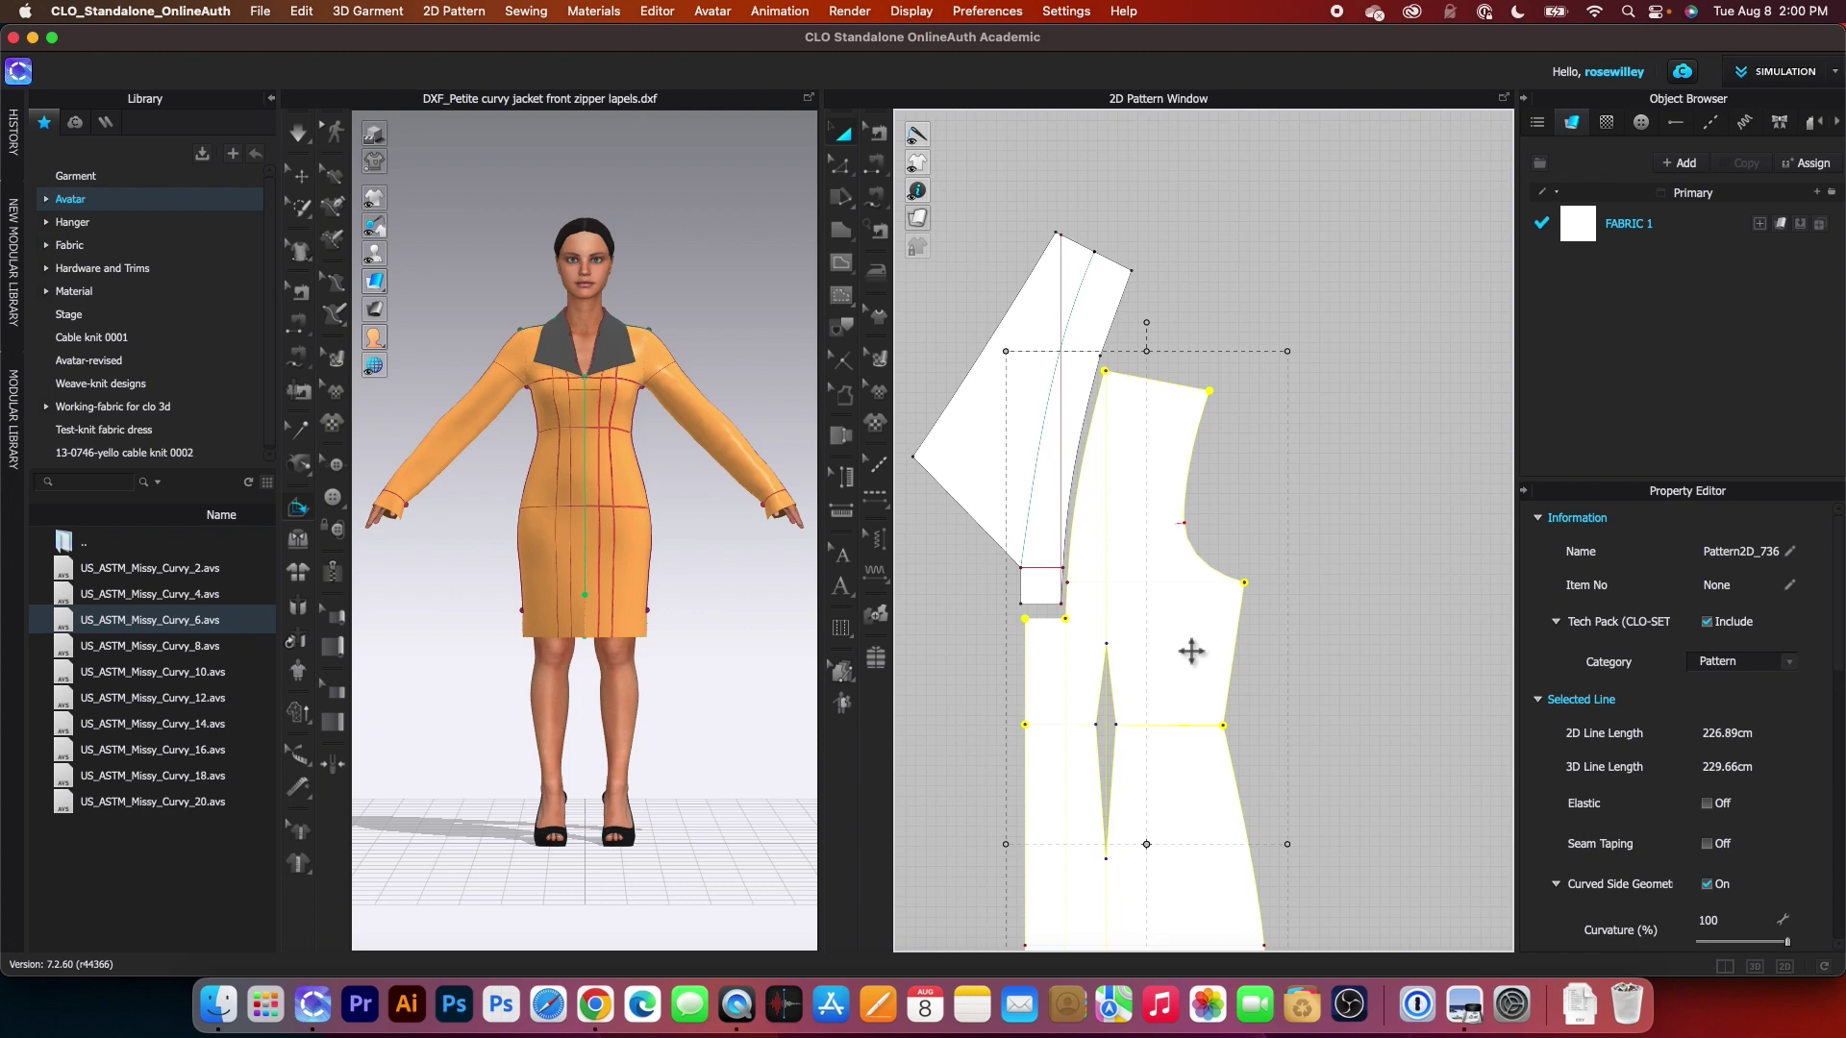
{"action": "key", "text": "Delete"}
- Cut the right-hand front clone along its curved facing line and delete the body portion, keeping the lapel facing
{"action": "scroll", "coordinate": [1154, 618], "scroll_direction": "down", "scroll_amount": 6}
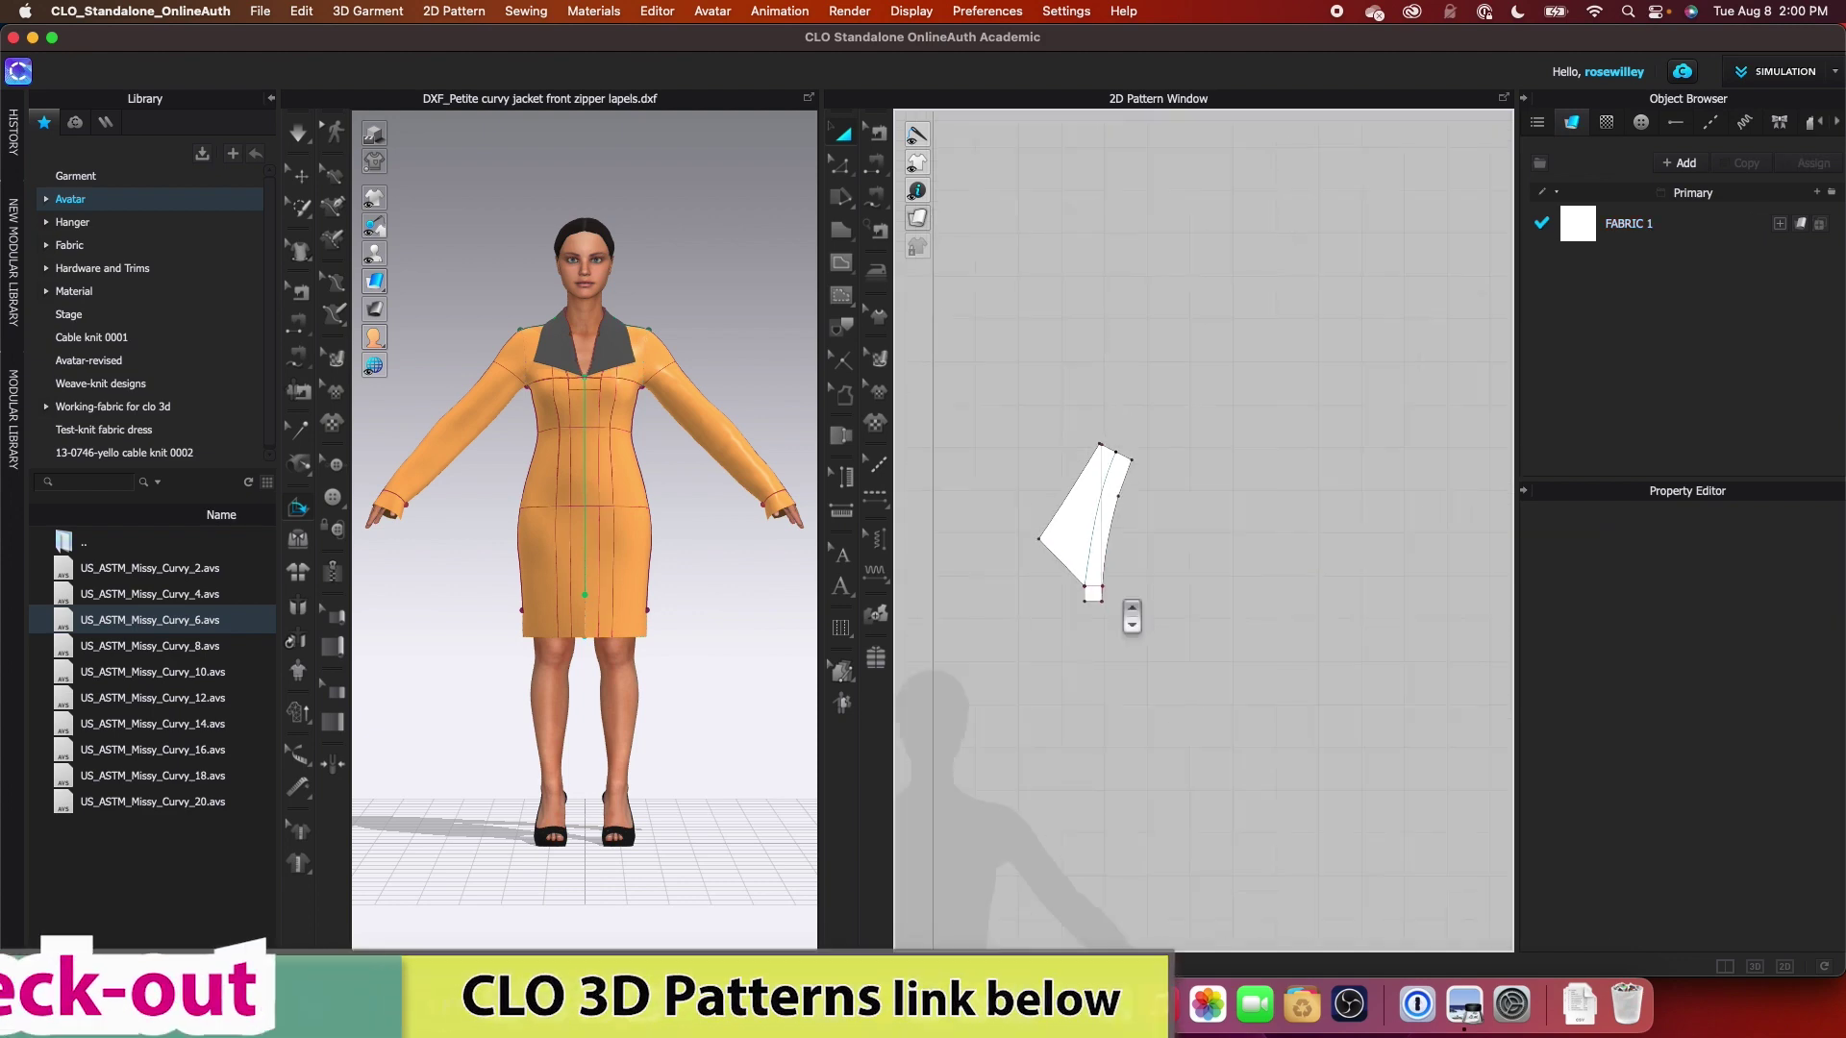
{"action": "scroll", "coordinate": [1359, 535], "scroll_direction": "up", "scroll_amount": 8}
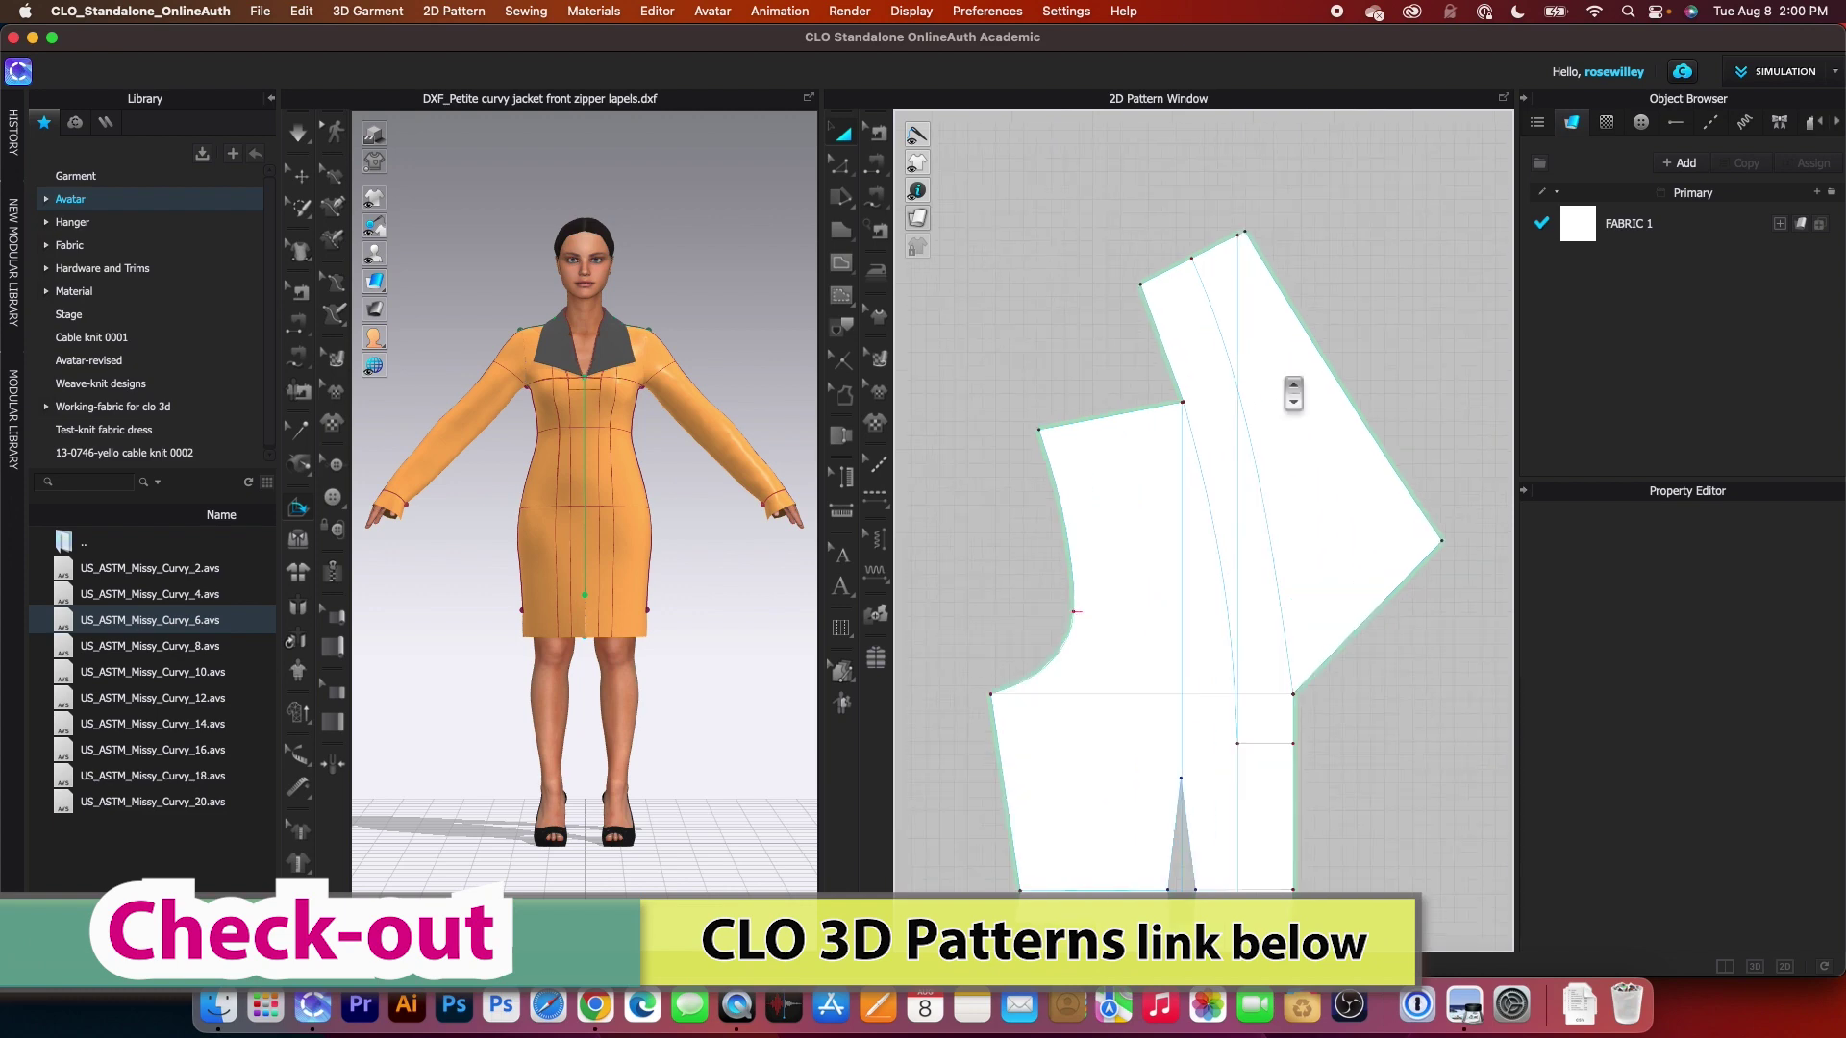
{"action": "left_click", "coordinate": [1219, 530]}
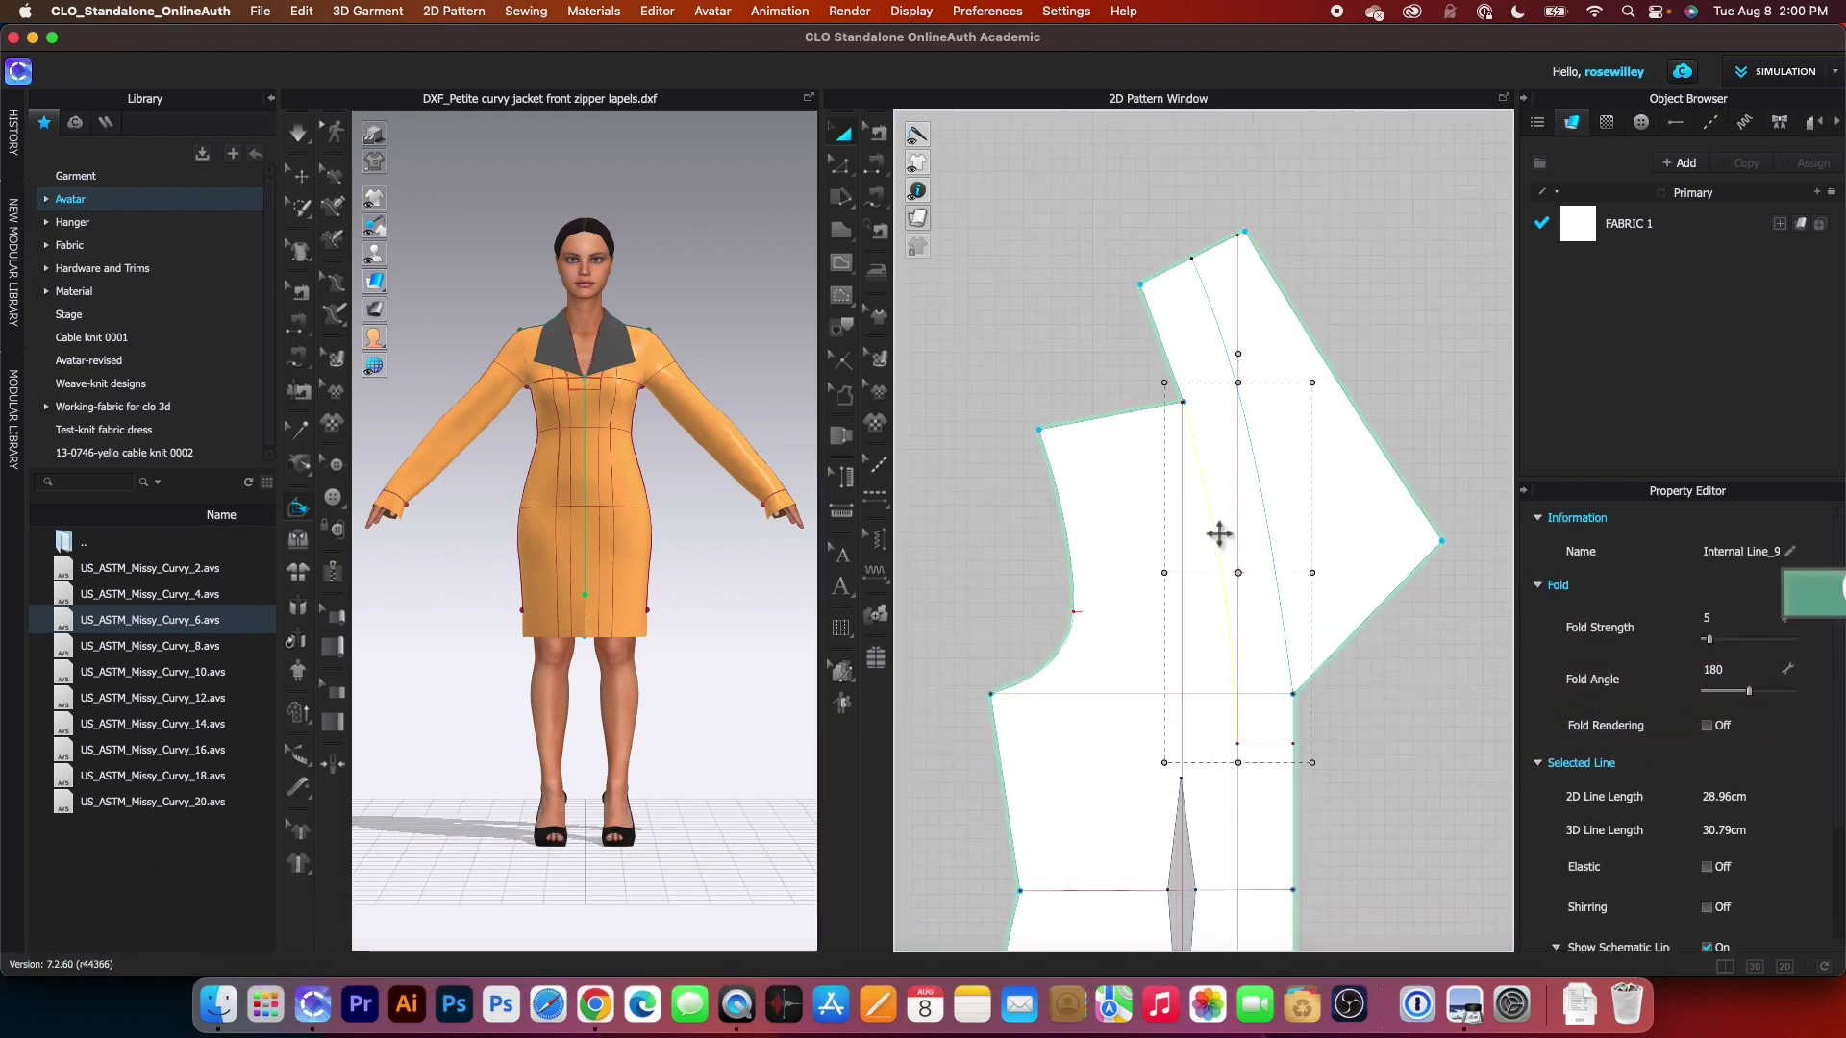
{"action": "right_click", "coordinate": [1217, 536]}
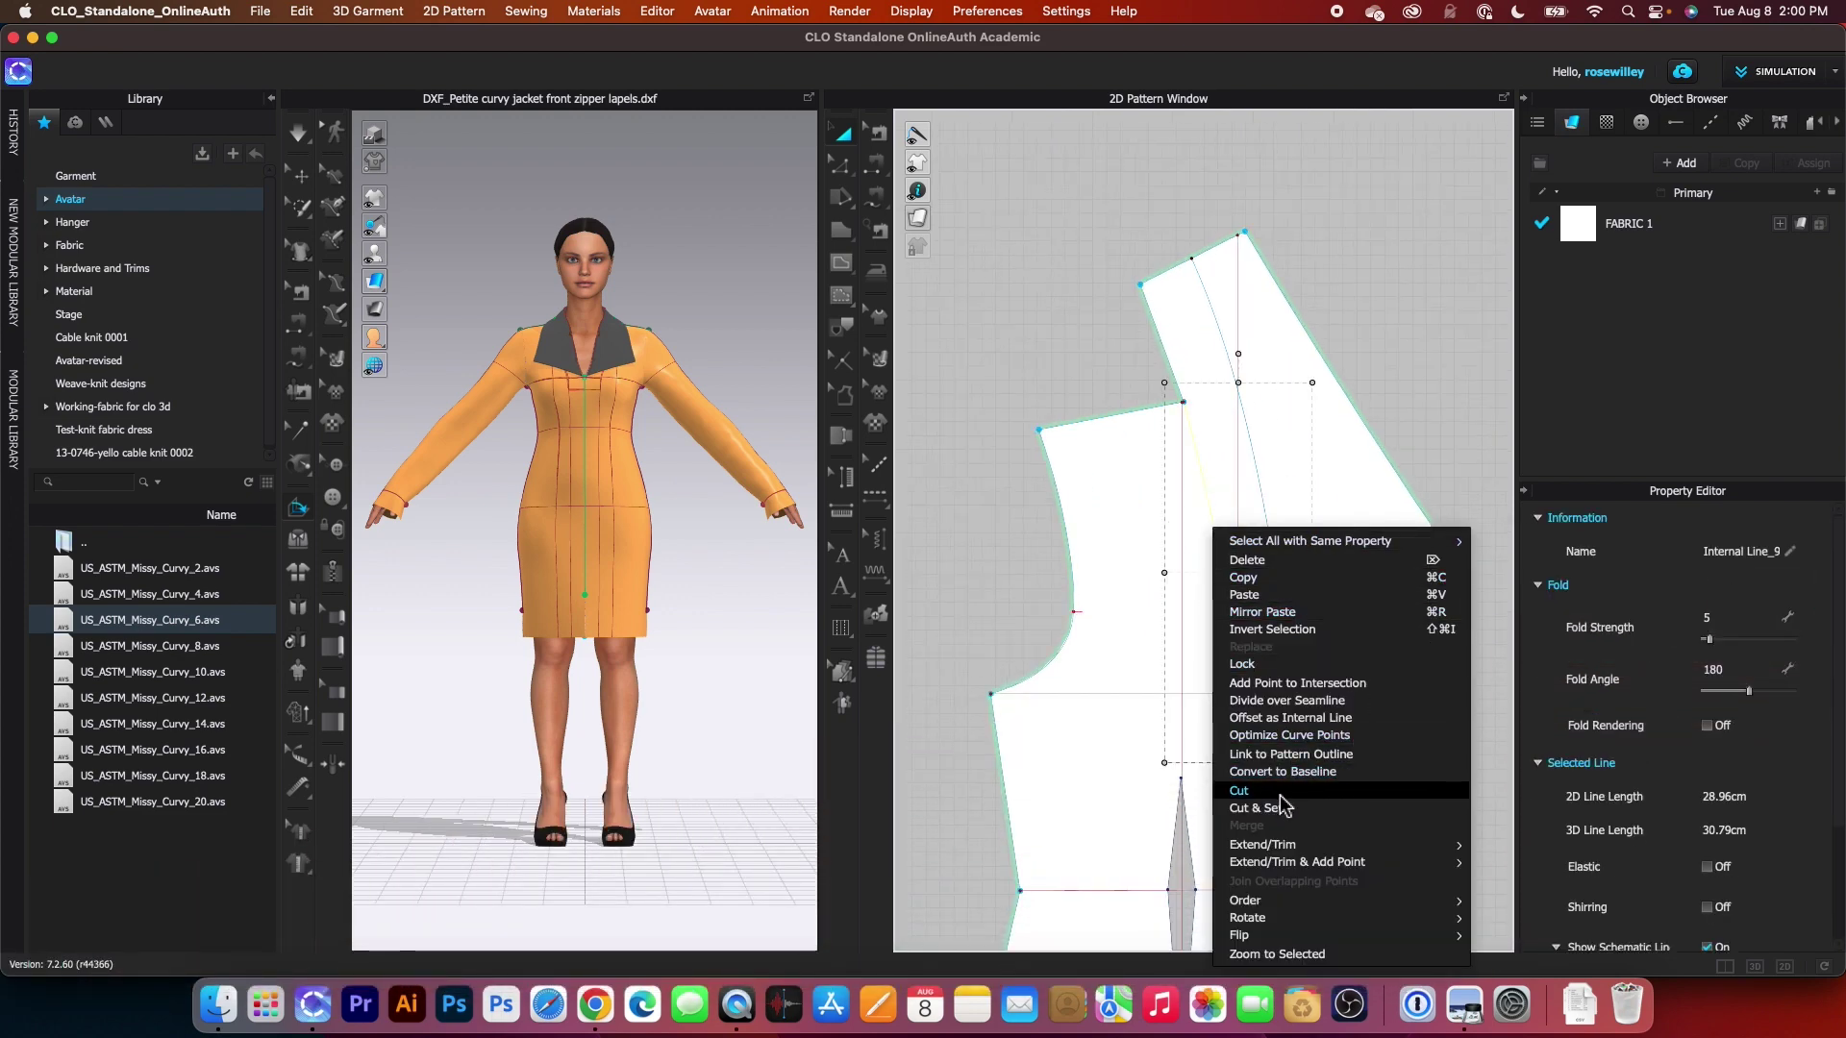
{"action": "left_click", "coordinate": [1269, 808]}
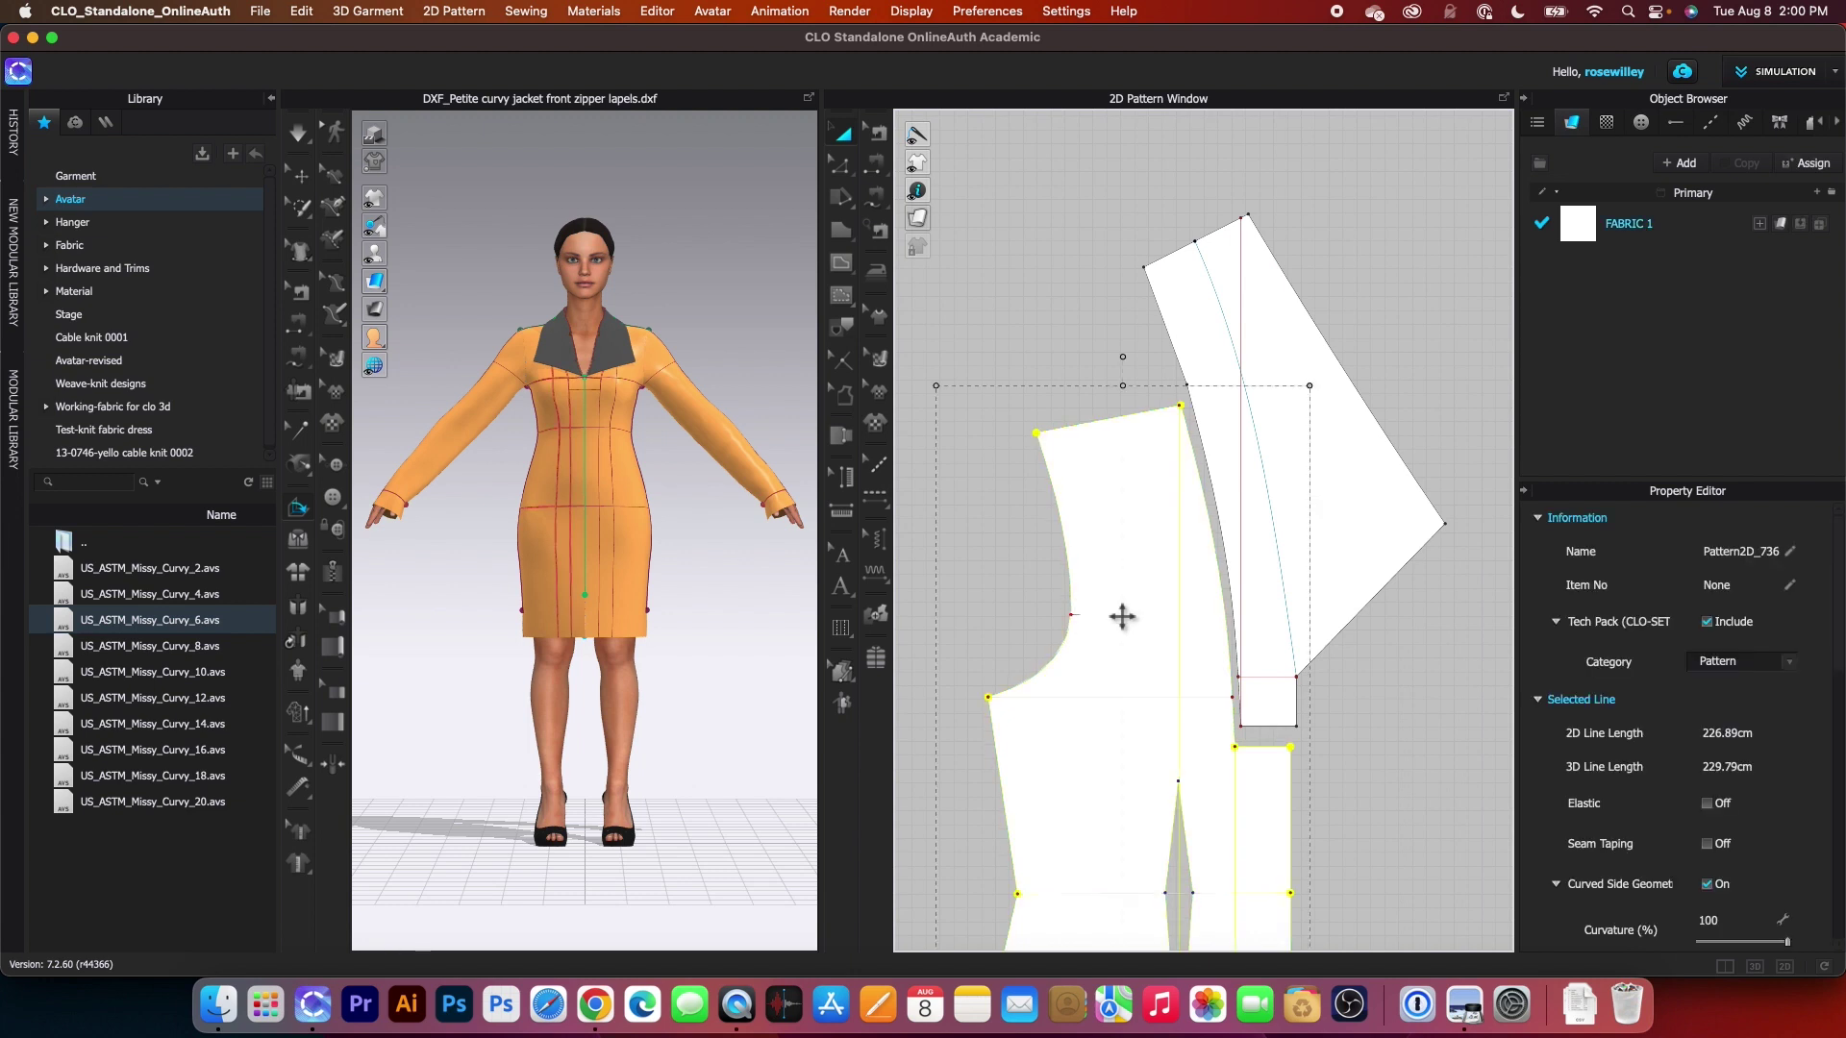
{"action": "key", "text": "Delete"}
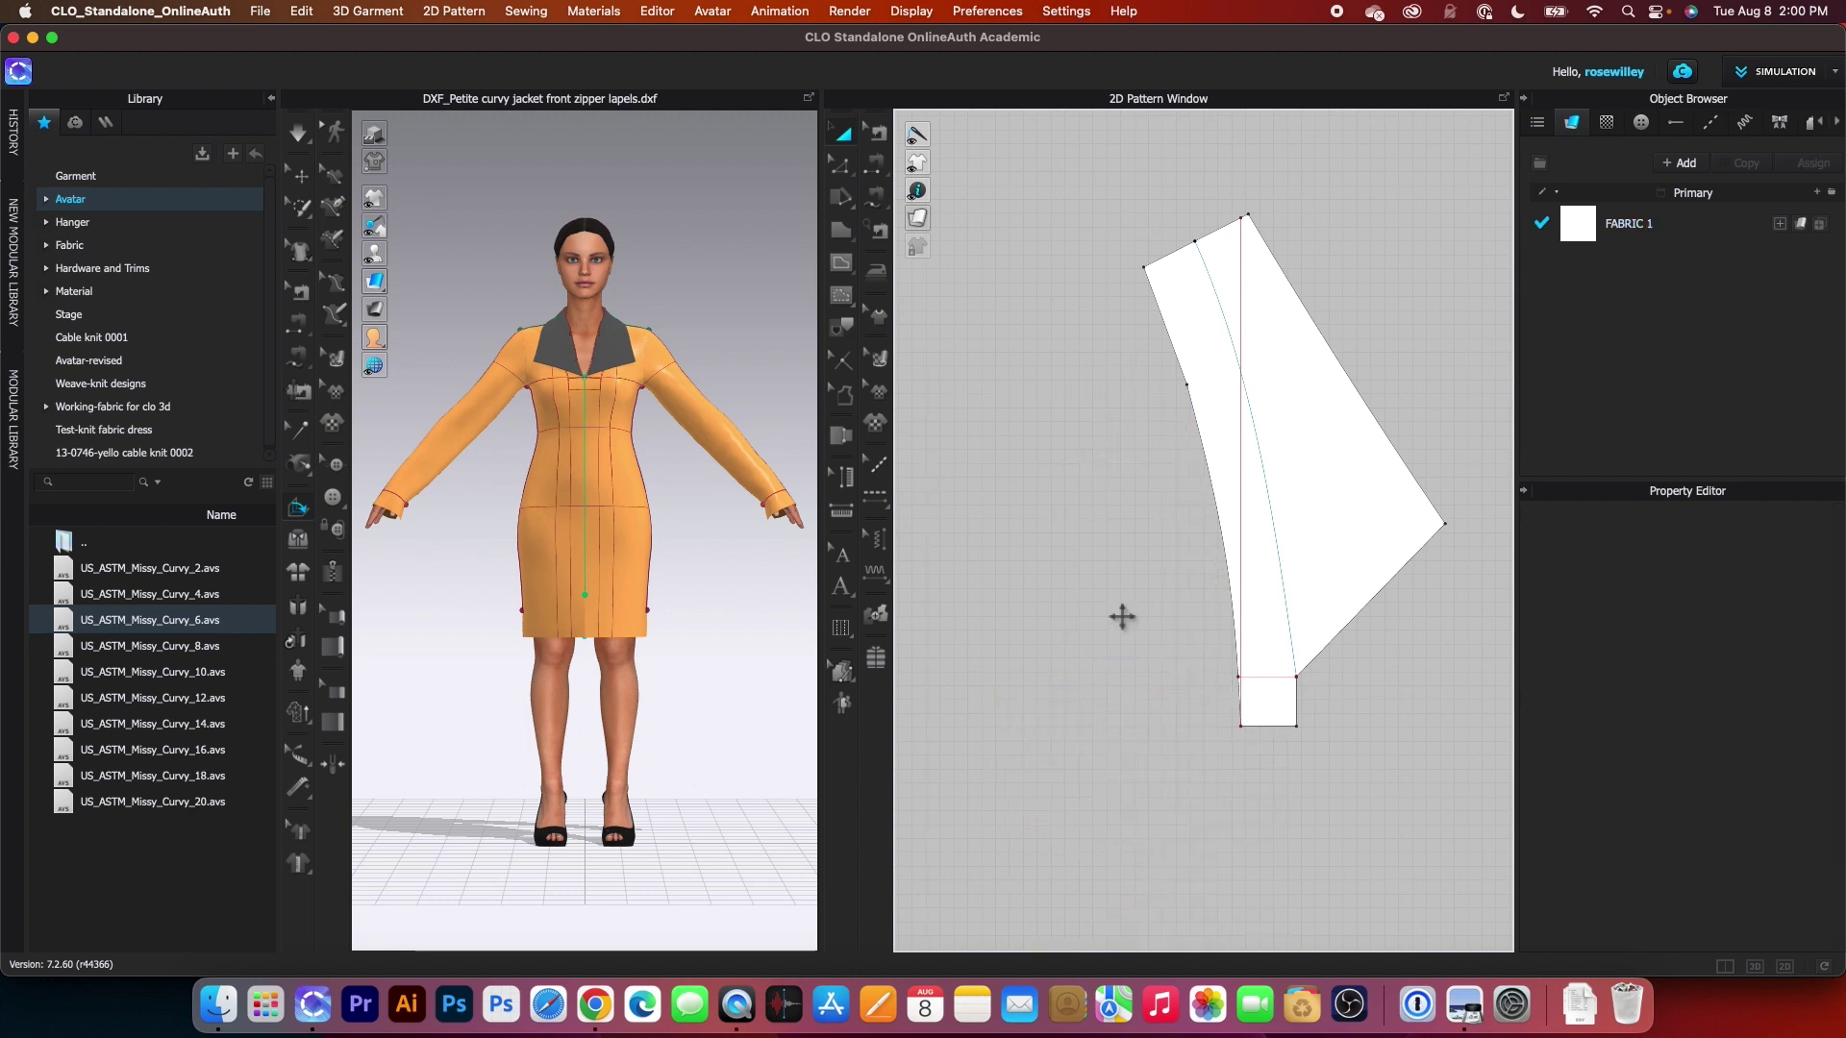
- Check with Edit Sewing how the outer edge of the left-hand lapel facing is sewn to the front pattern
{"action": "scroll", "coordinate": [1123, 612], "scroll_direction": "down", "scroll_amount": 6}
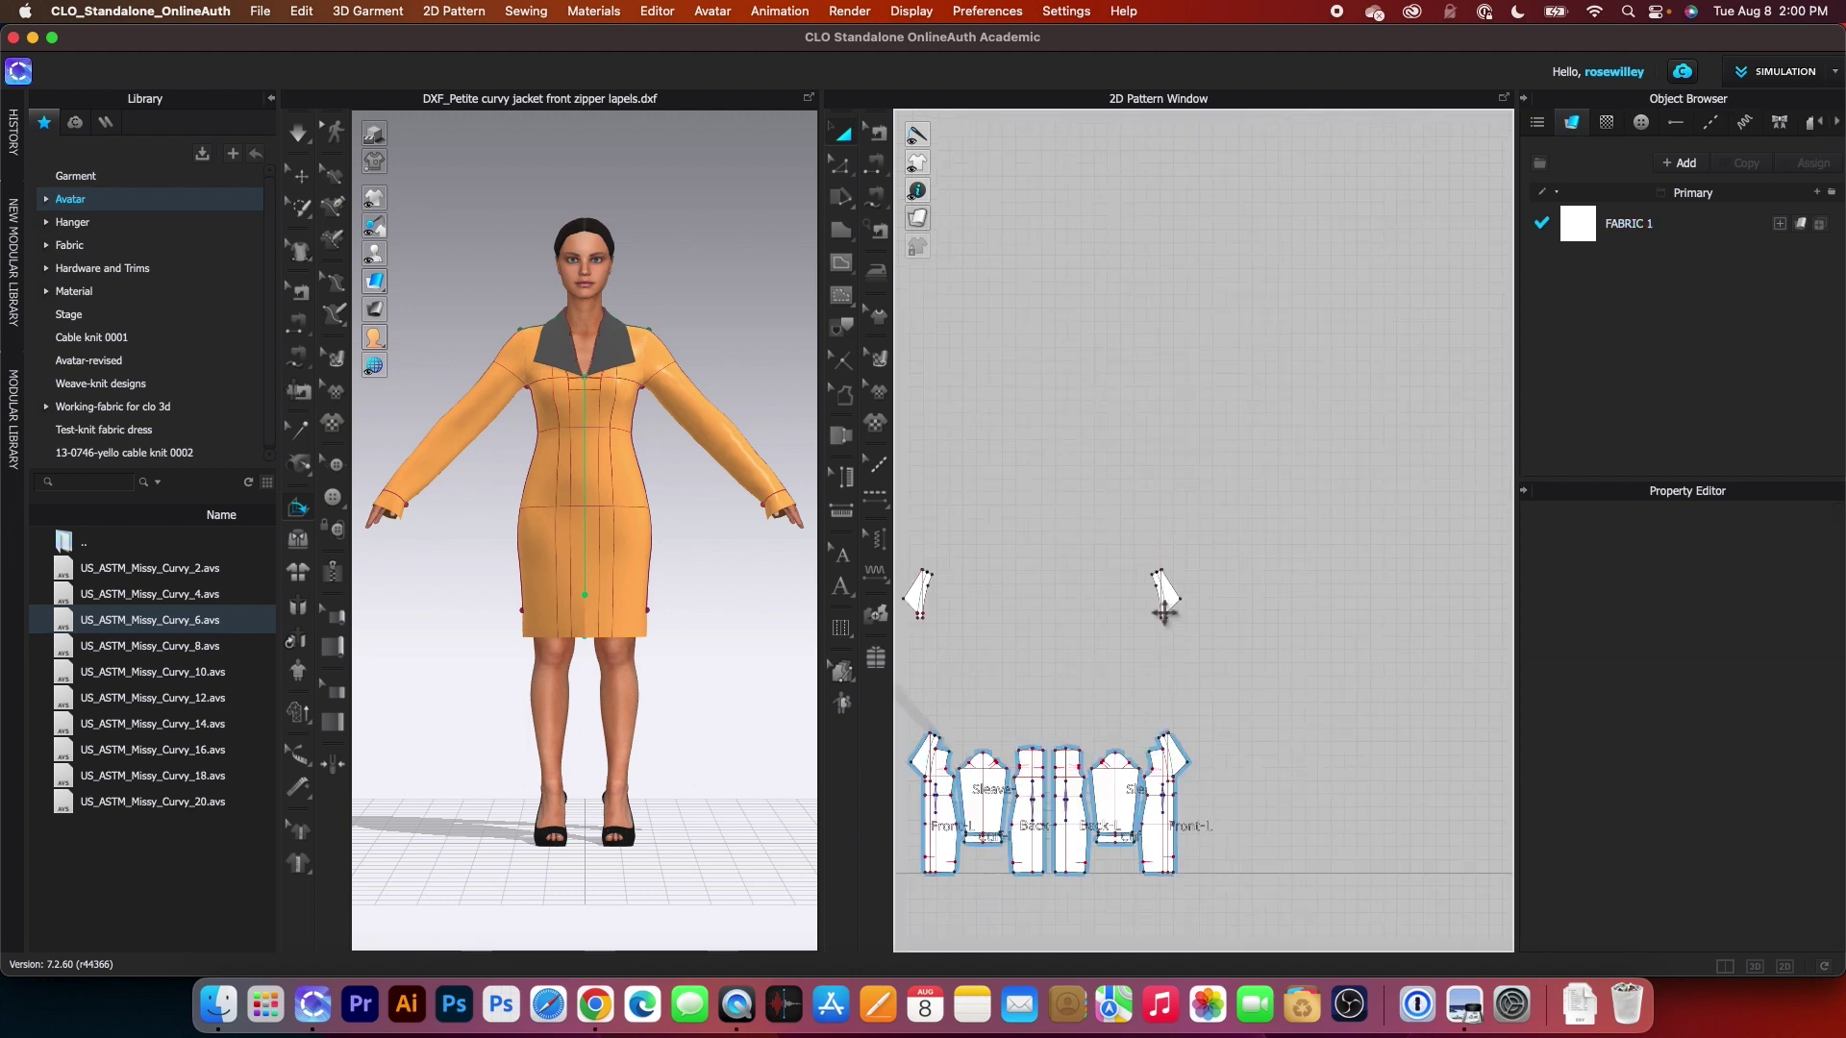
{"action": "middle_click_drag", "start_coordinate": [1046, 663], "coordinate": [1138, 511]}
{"action": "left_click_drag", "start_coordinate": [962, 332], "coordinate": [1325, 495]}
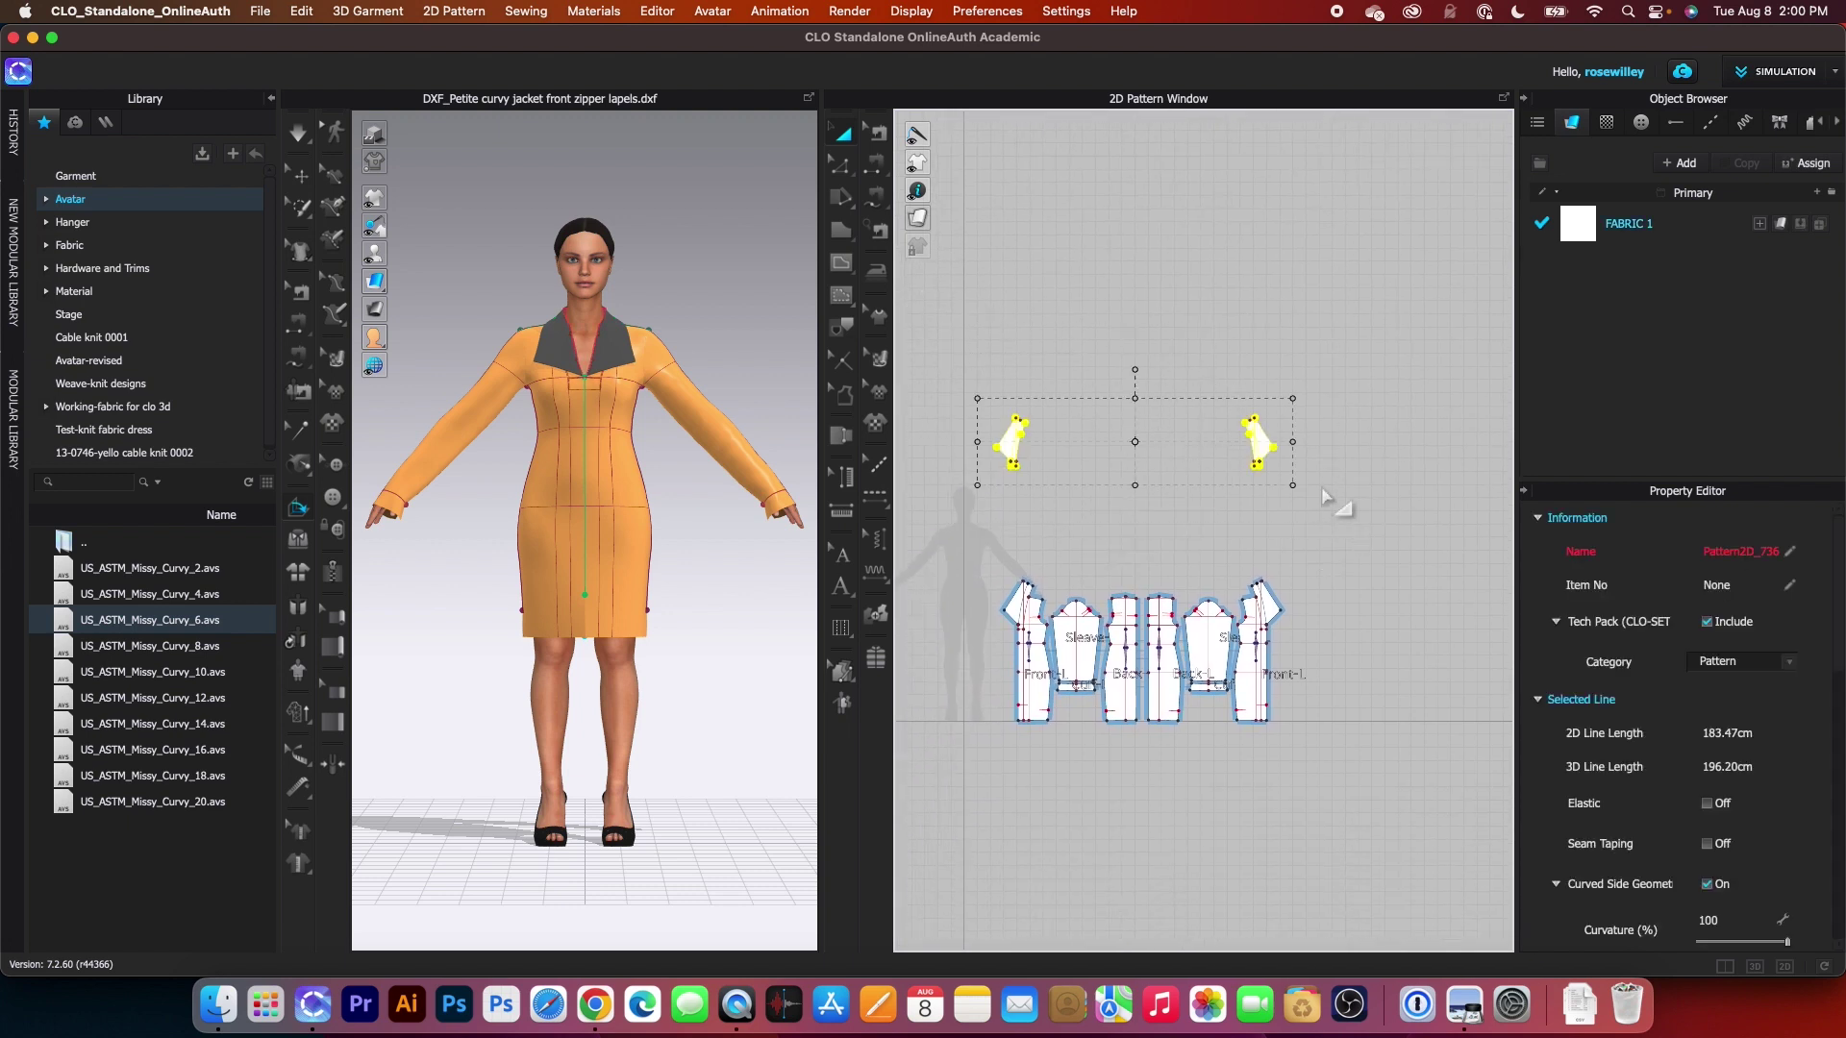
{"action": "scroll", "coordinate": [971, 471], "scroll_direction": "up", "scroll_amount": 5}
{"action": "key", "text": "b"}
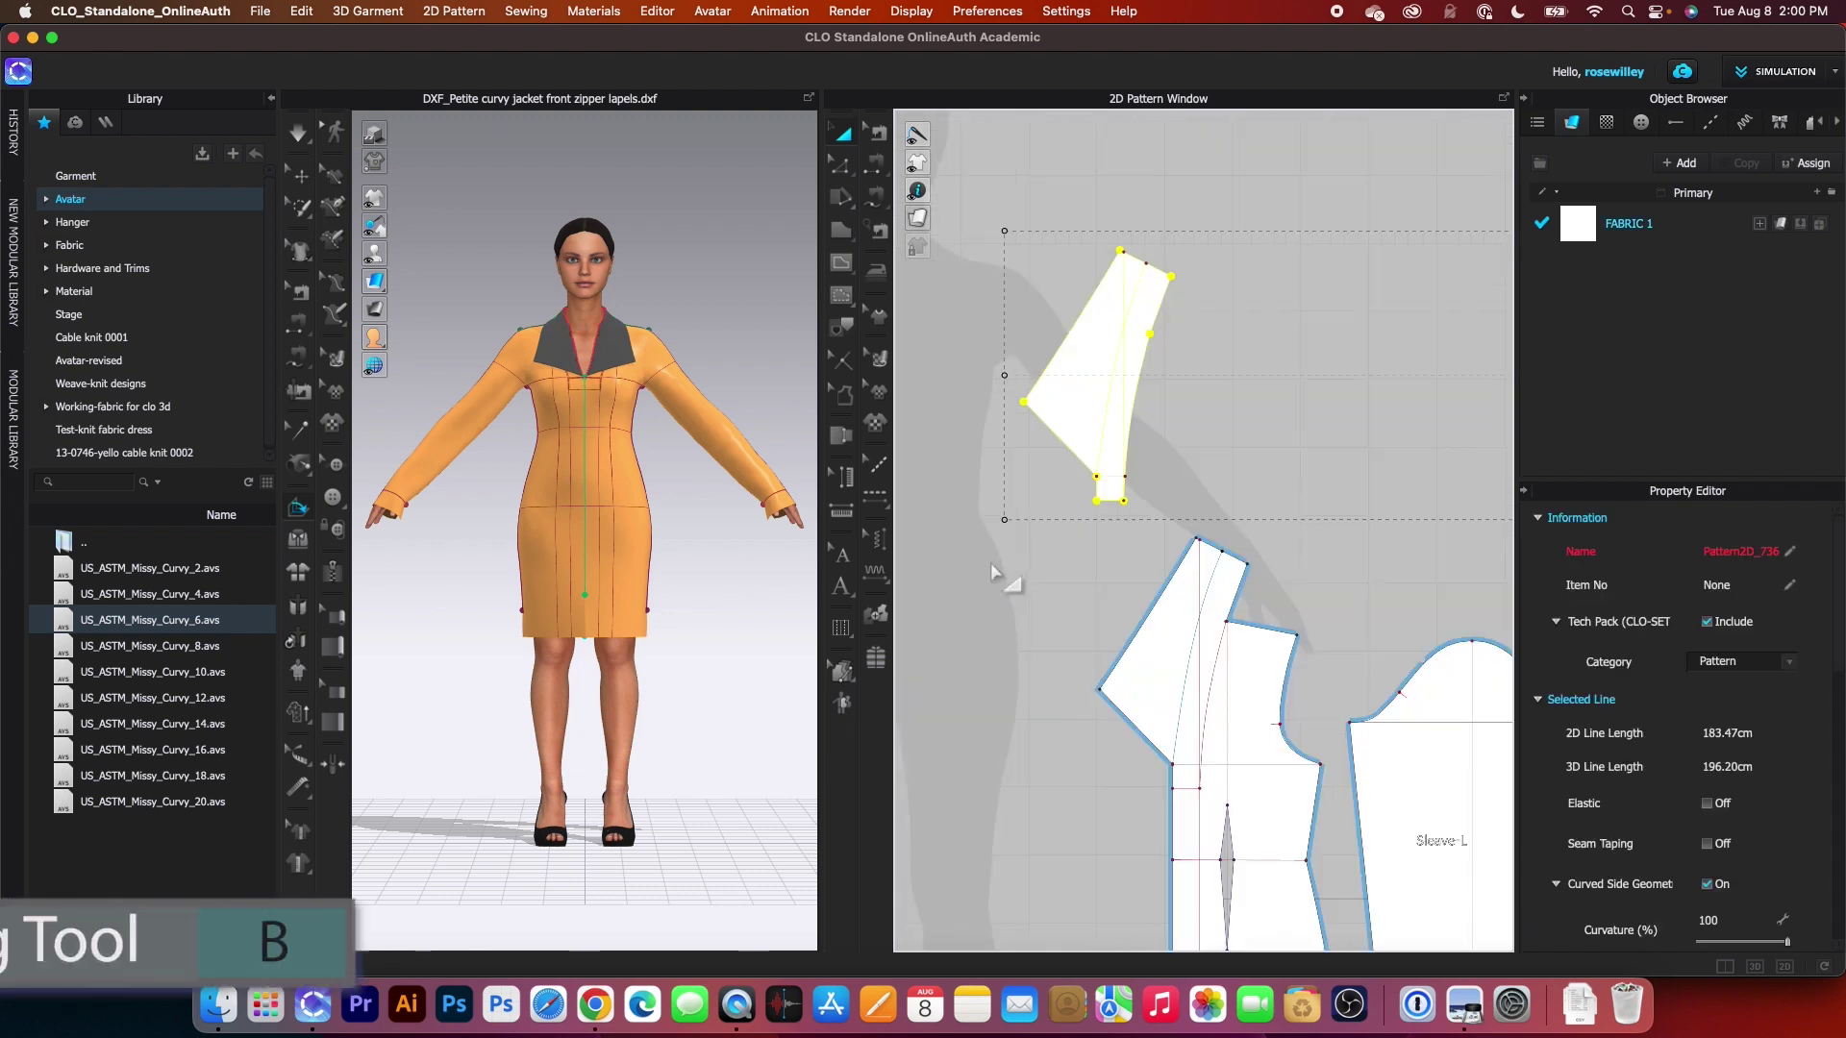
{"action": "left_click", "coordinate": [879, 143]}
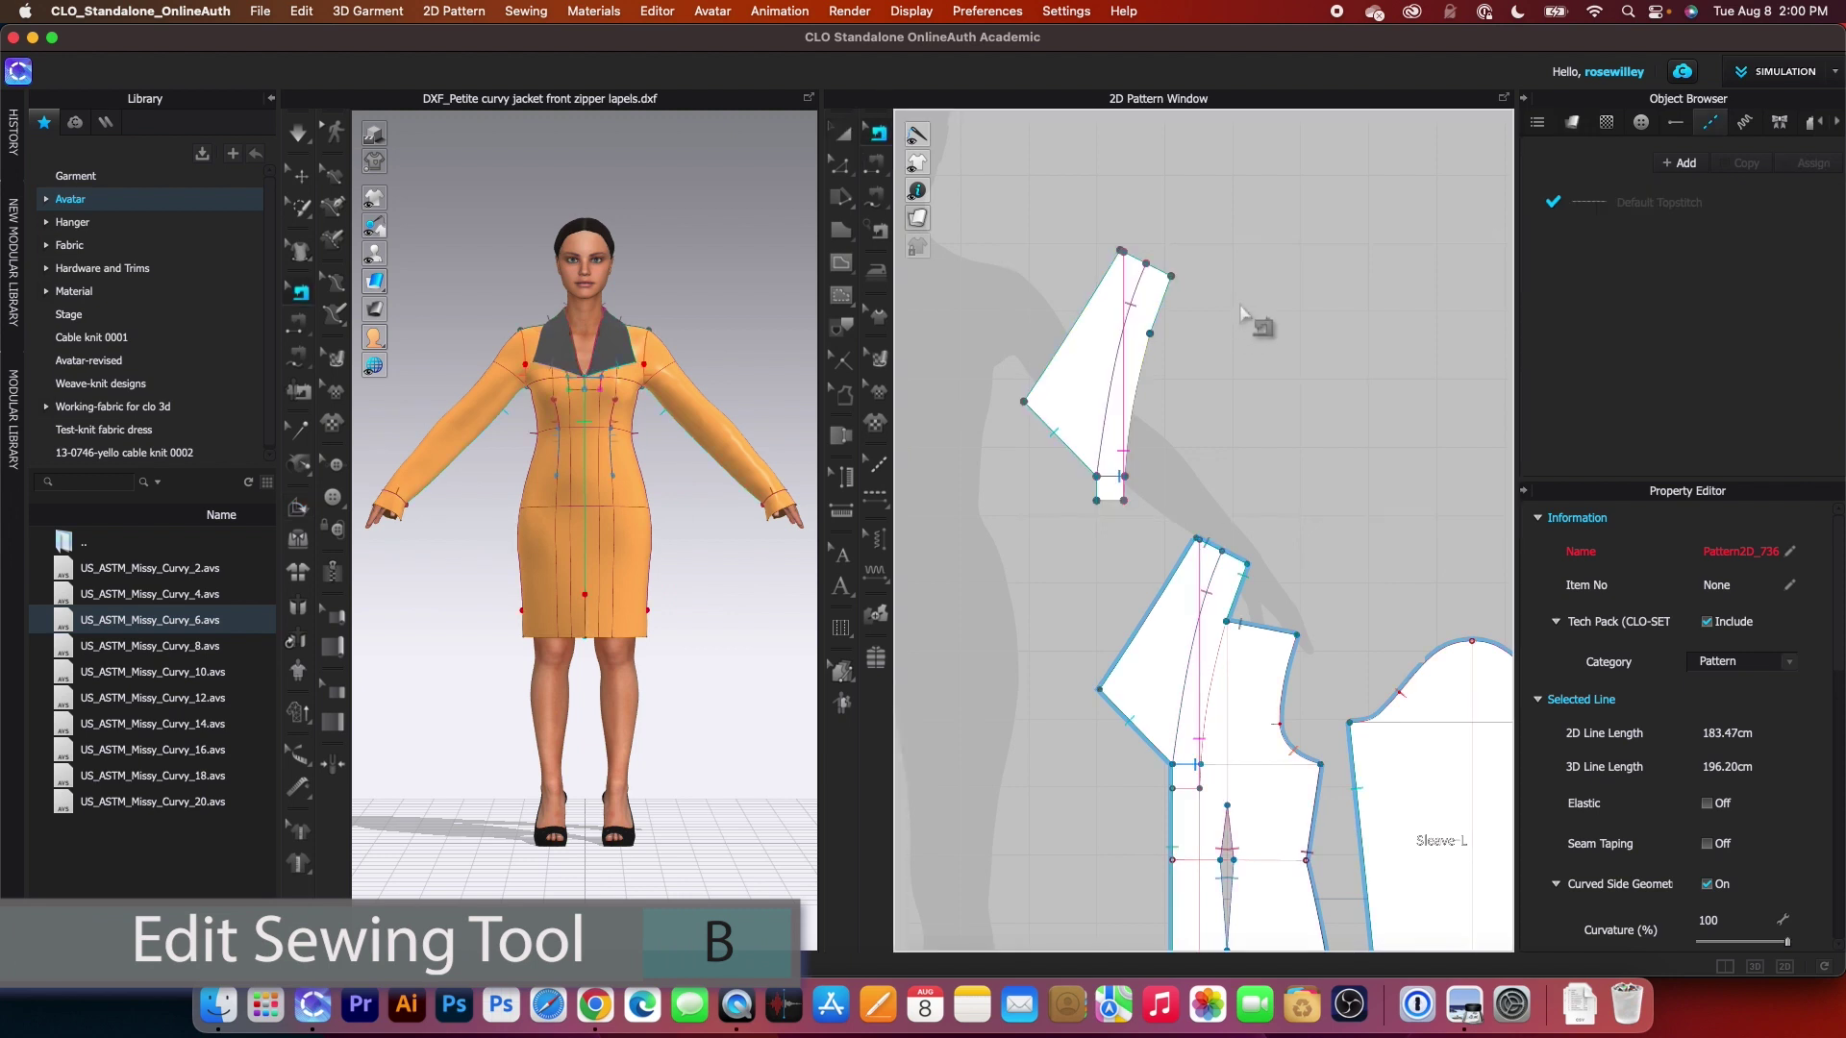
{"action": "left_click", "coordinate": [1166, 306]}
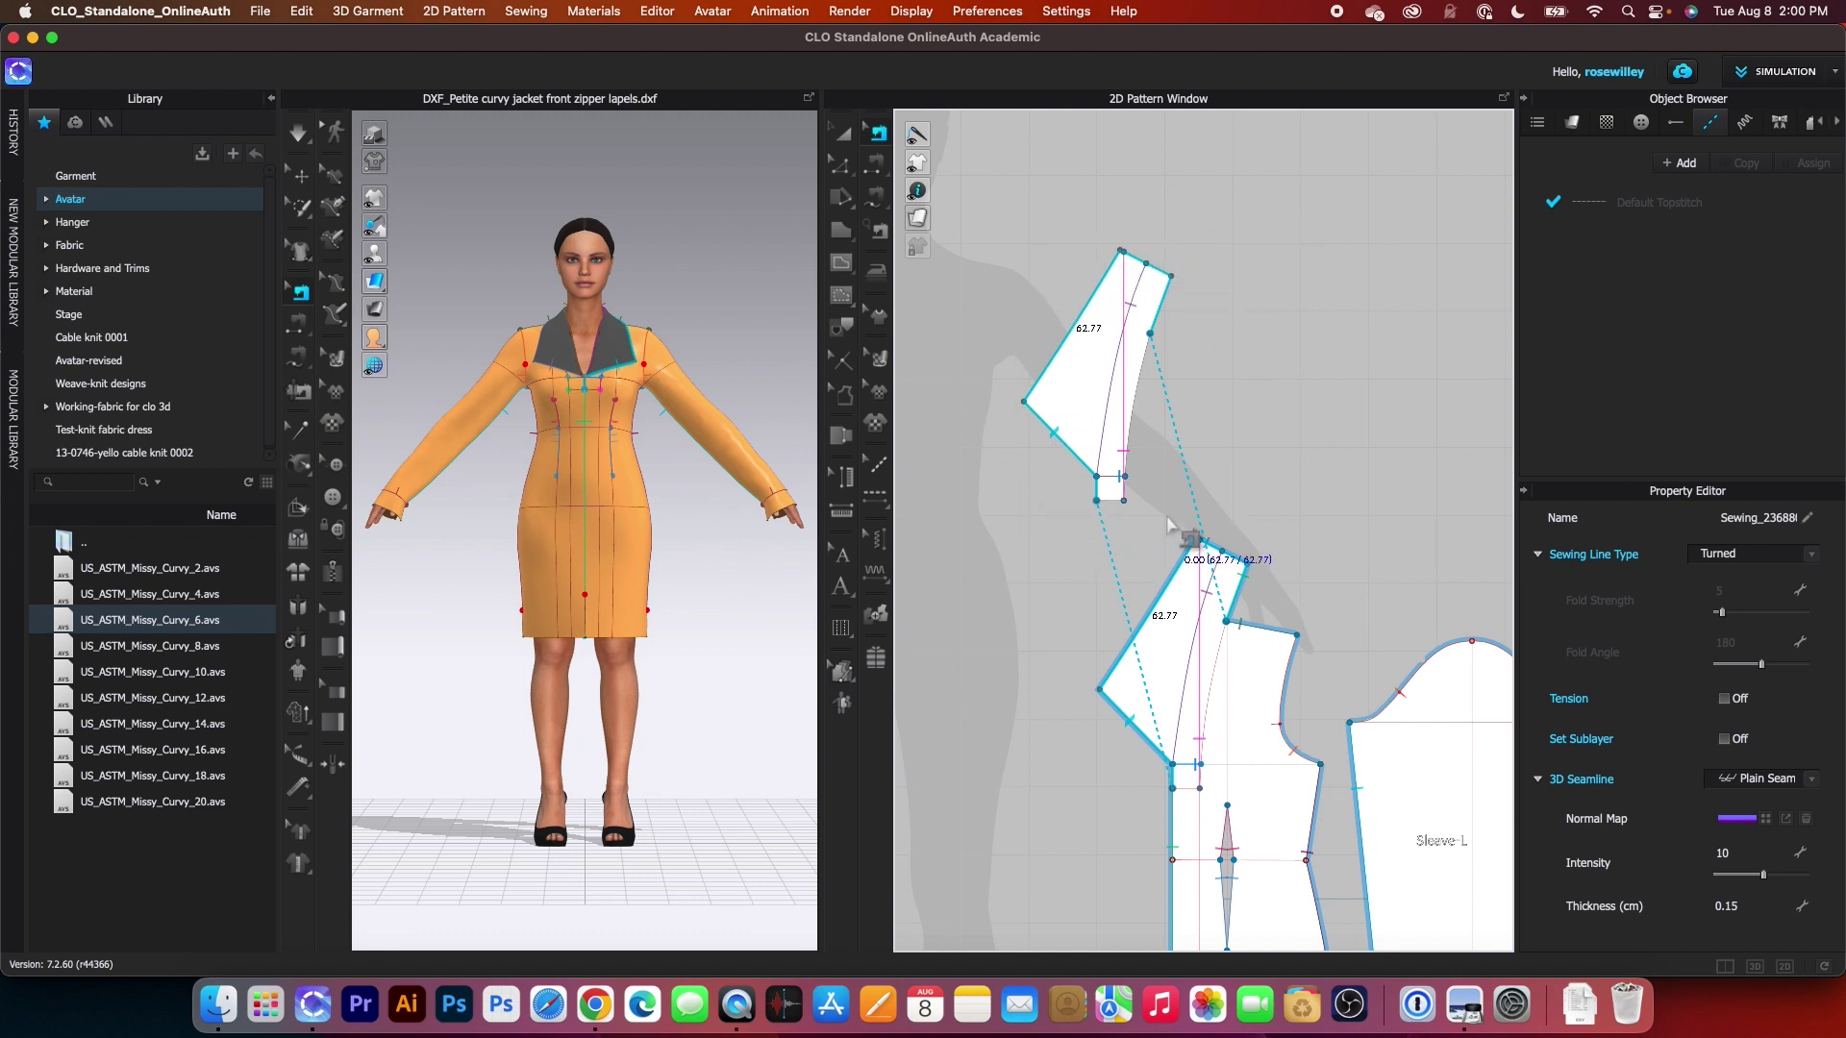
- Sew the left-hand facing's inner curved edge and short lower edge to the matching internal lines of the front with Segment Sewing
{"action": "key", "text": "n"}
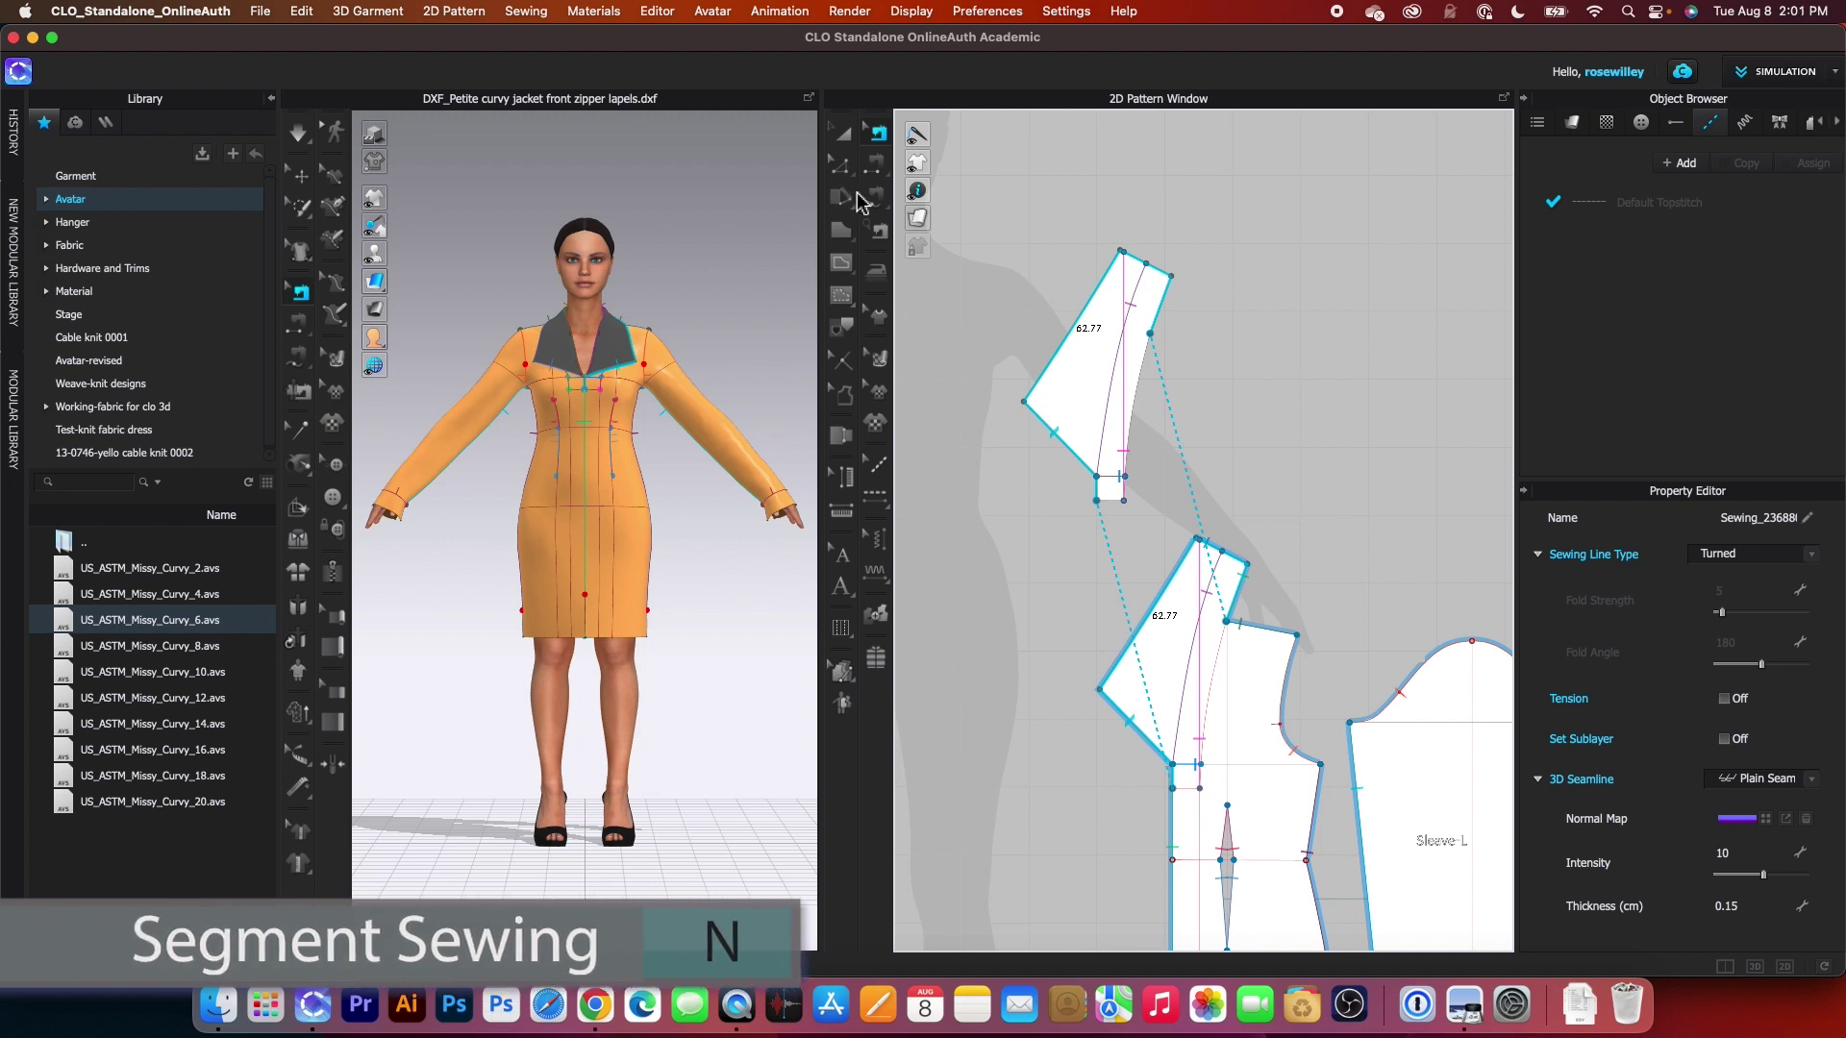
{"action": "left_click", "coordinate": [877, 169]}
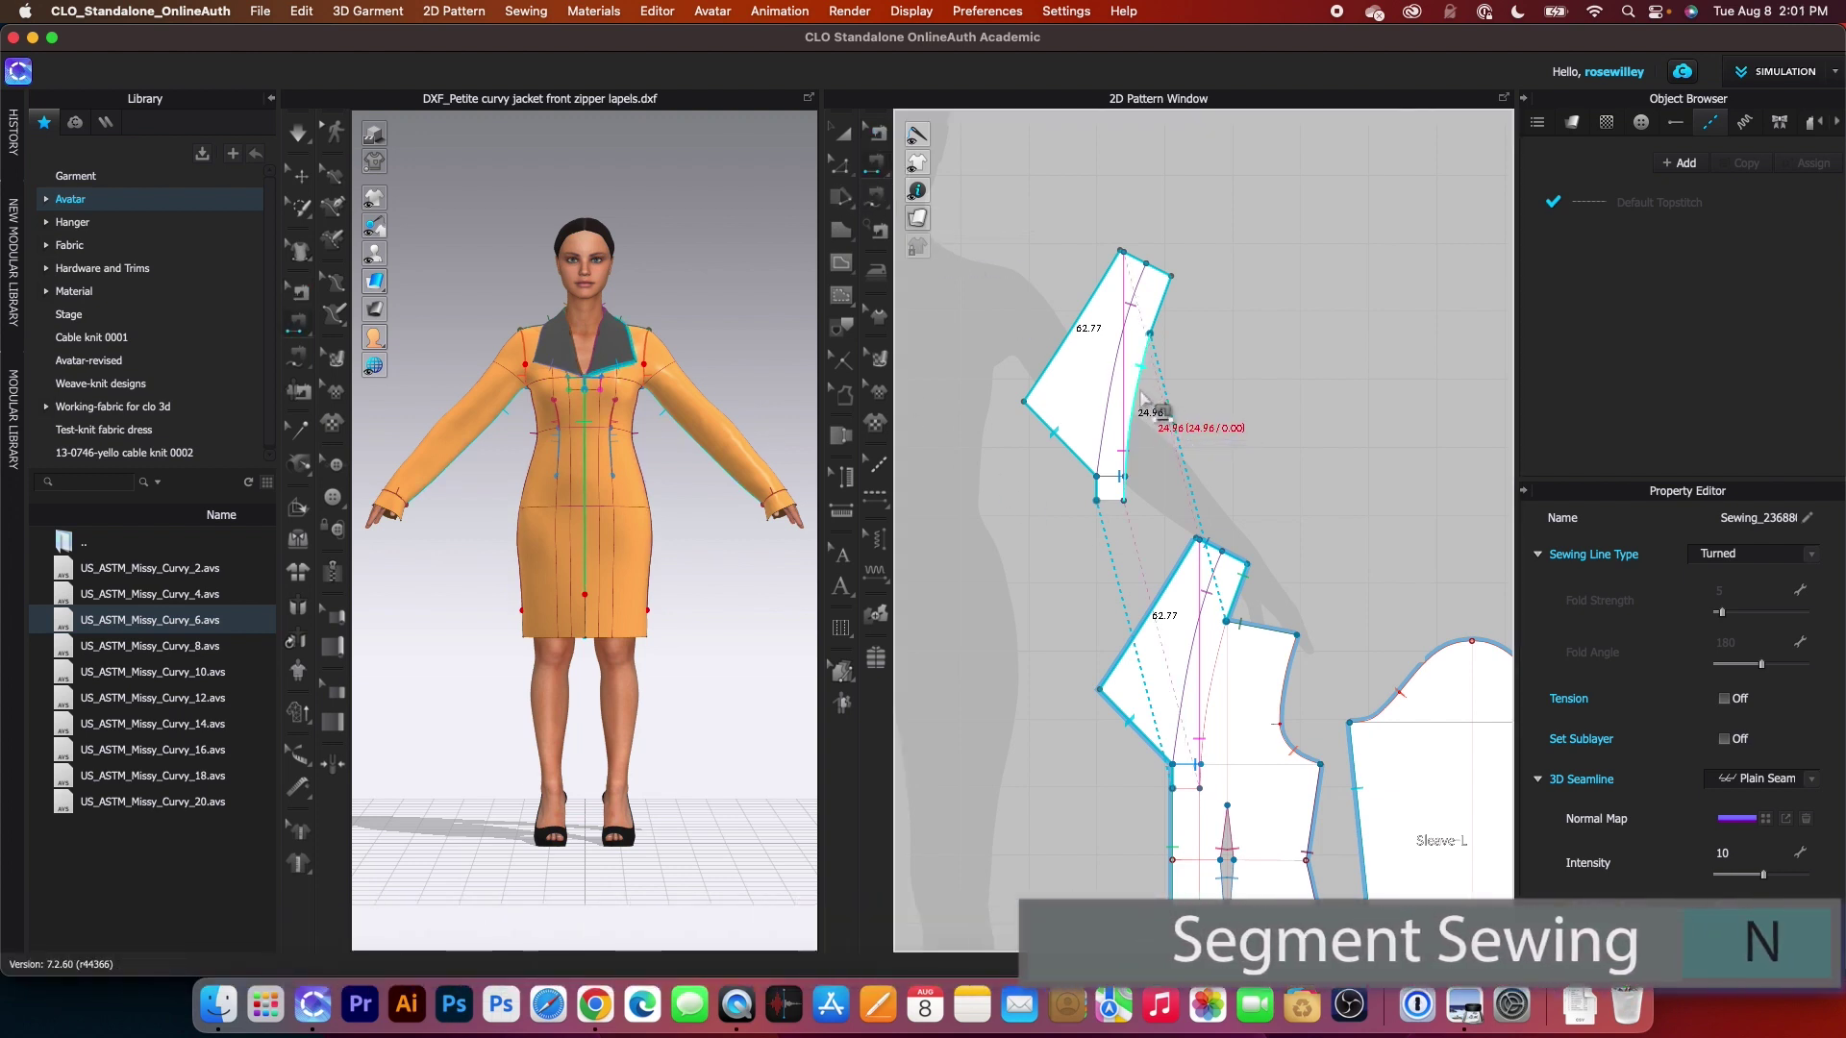
{"action": "left_click", "coordinate": [1142, 396]}
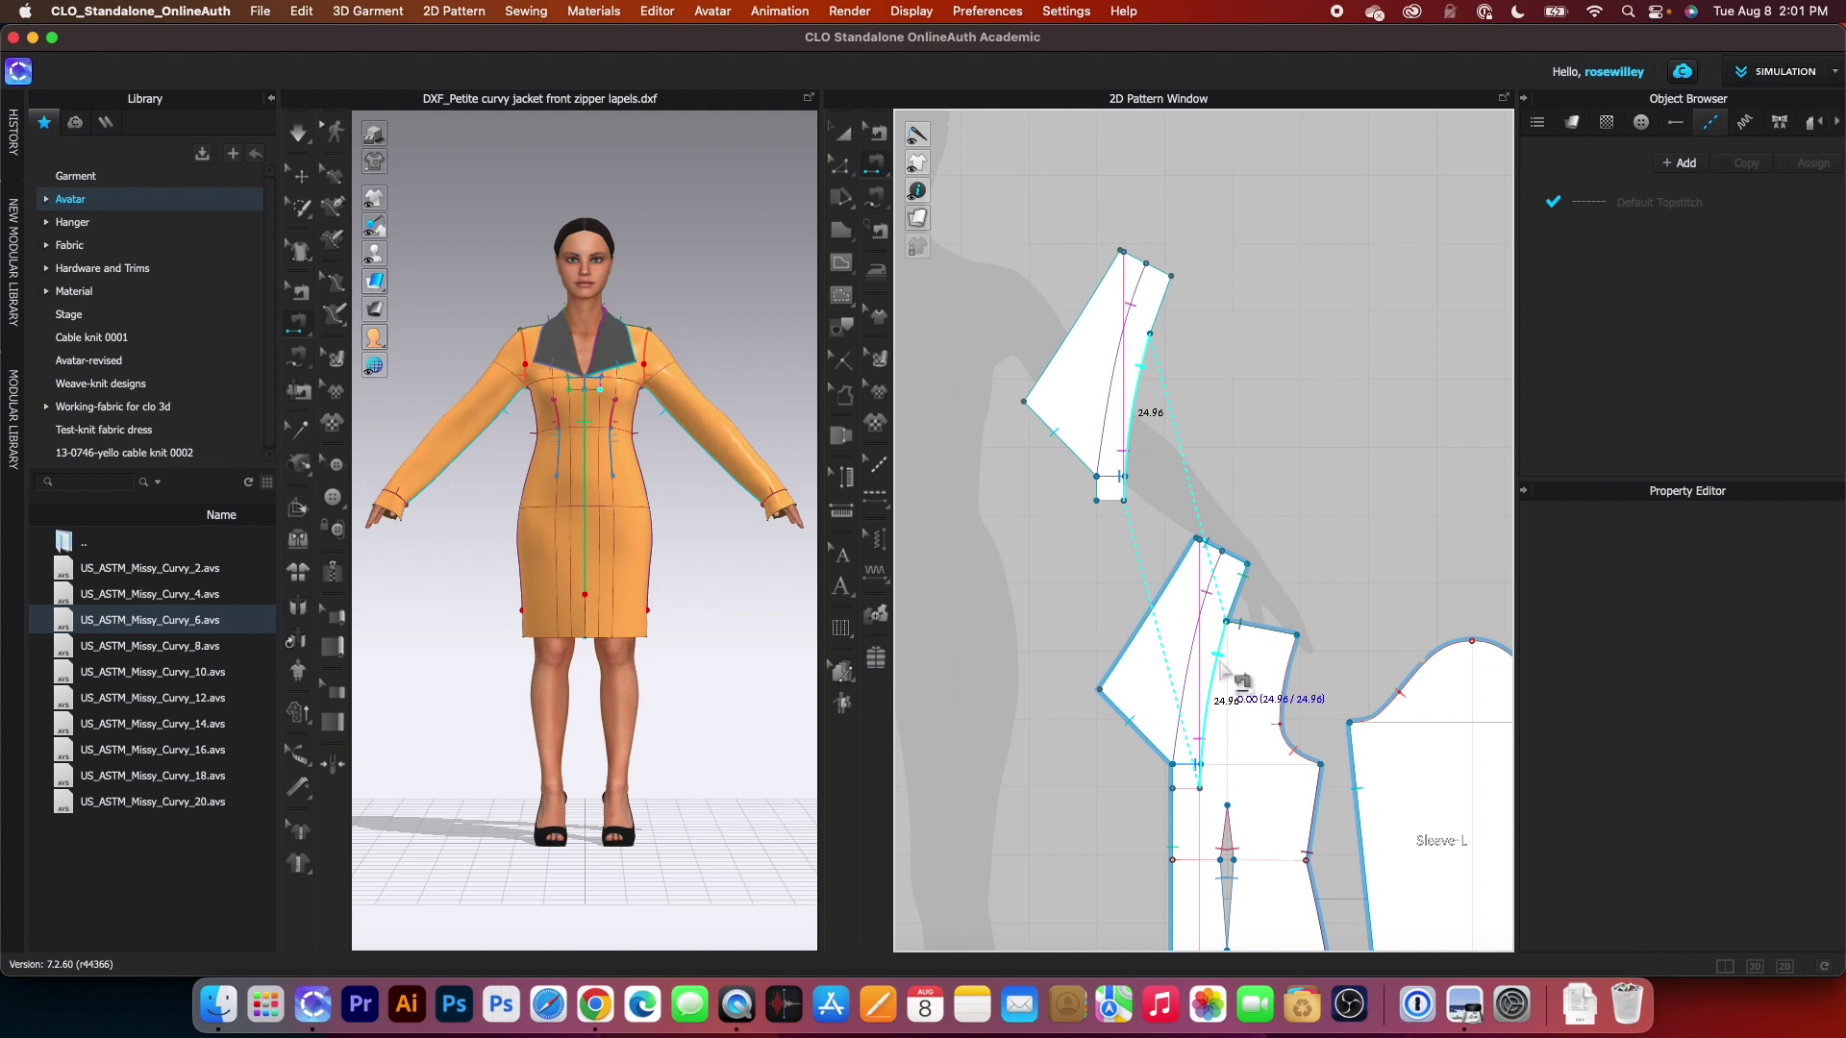
{"action": "left_click", "coordinate": [1223, 668]}
{"action": "left_click", "coordinate": [1114, 508]}
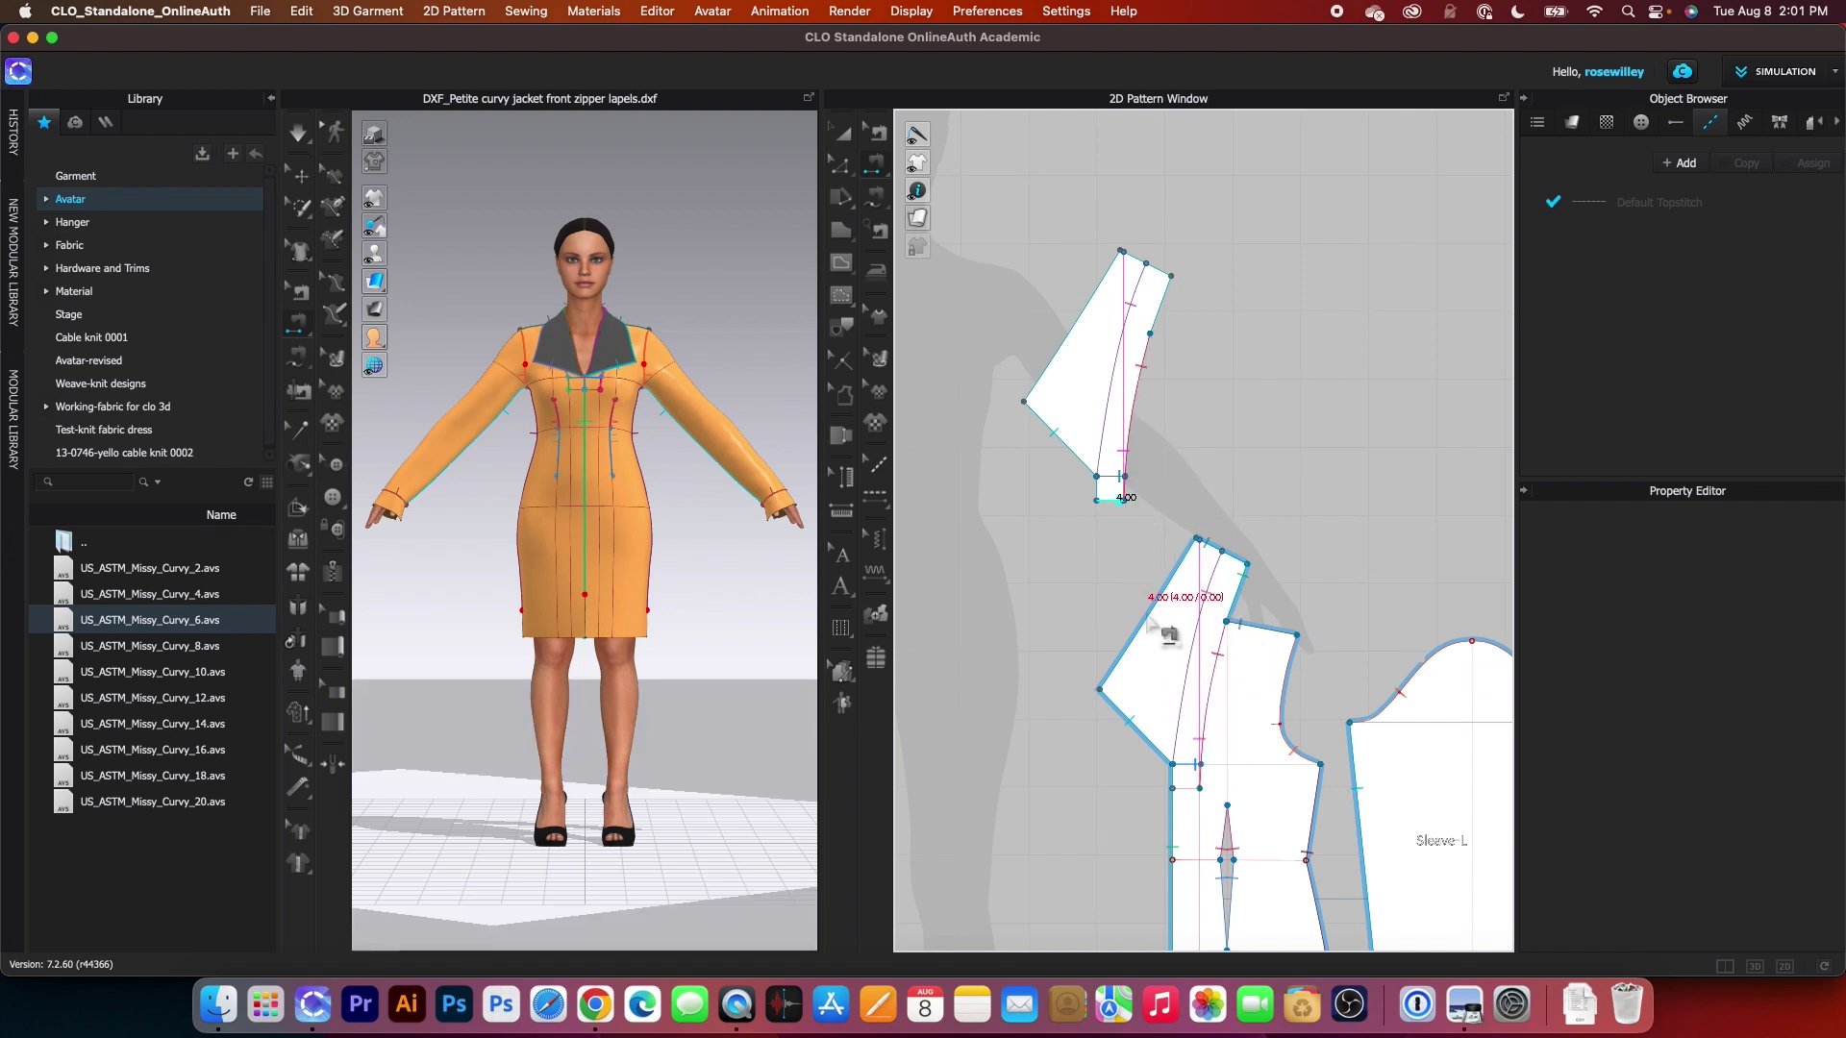
{"action": "left_click", "coordinate": [1201, 800]}
- Sew the right-hand facing's inner curved edge to the matching internal line of its front pattern
{"action": "scroll", "coordinate": [1202, 800], "scroll_direction": "down", "scroll_amount": 5}
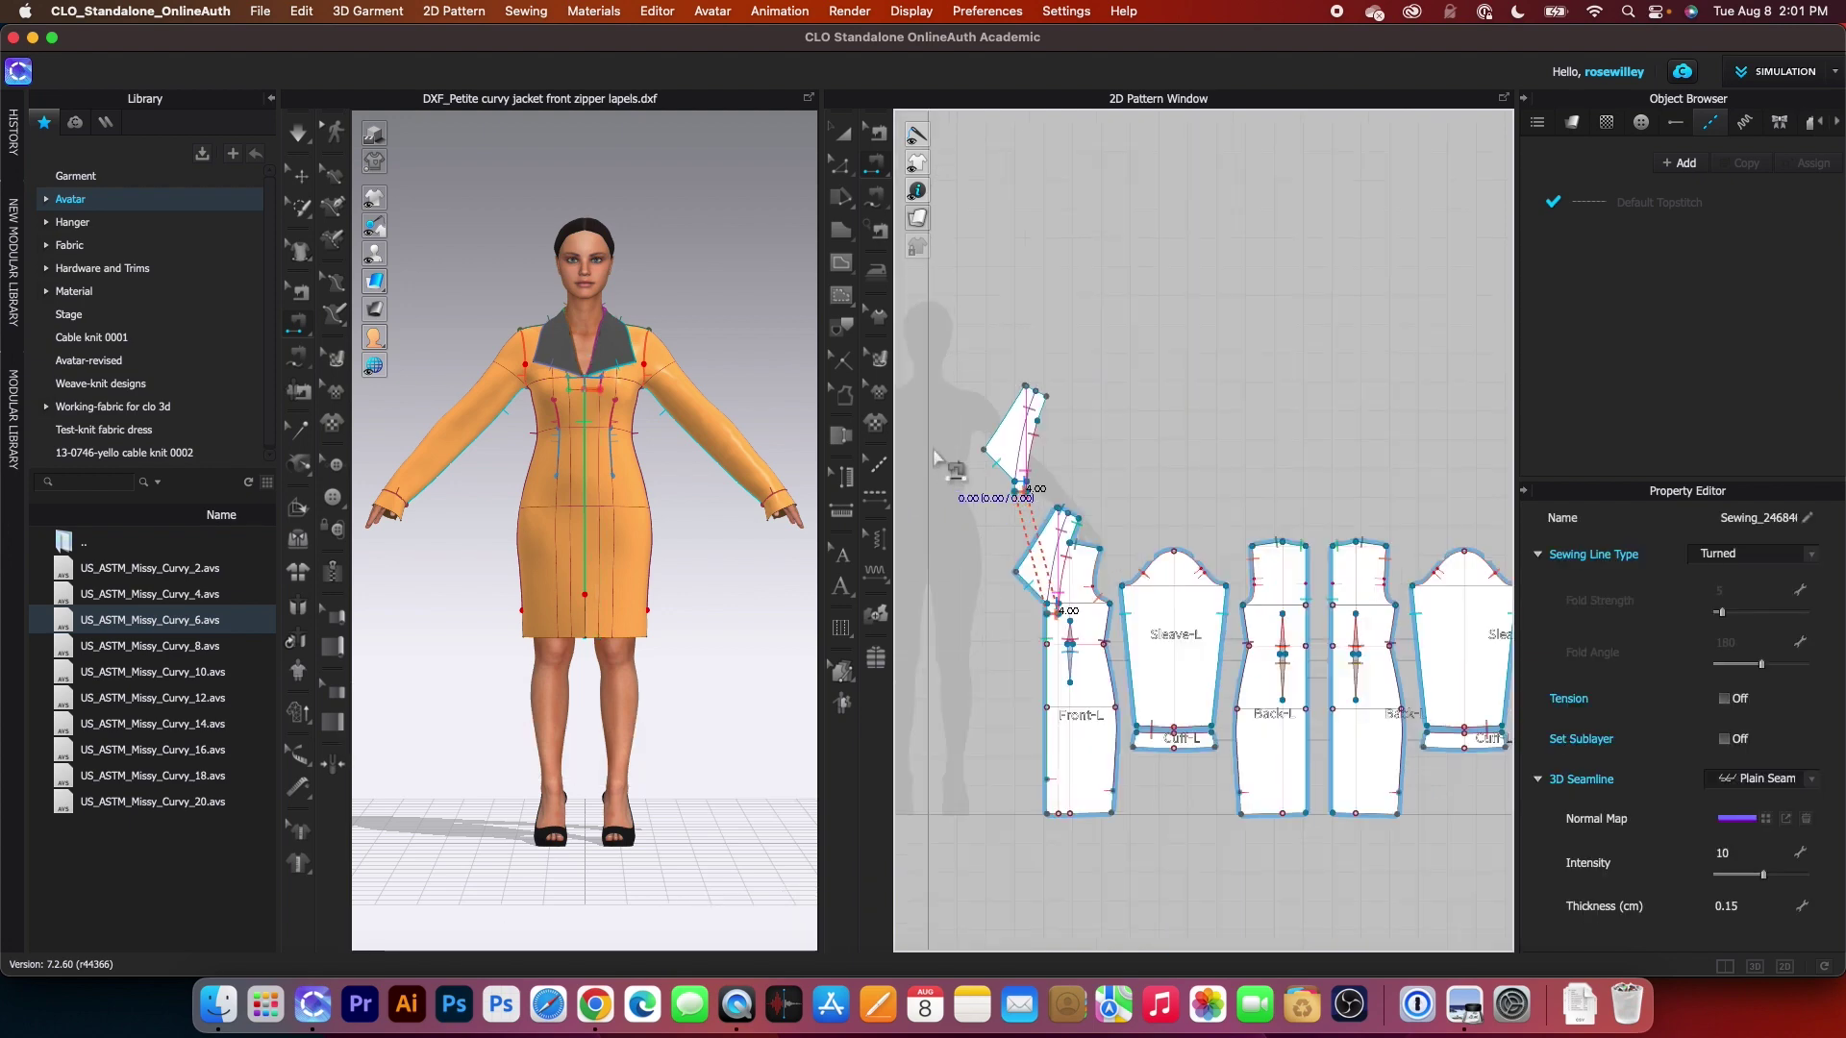
{"action": "scroll", "coordinate": [1171, 502], "scroll_direction": "up", "scroll_amount": 6}
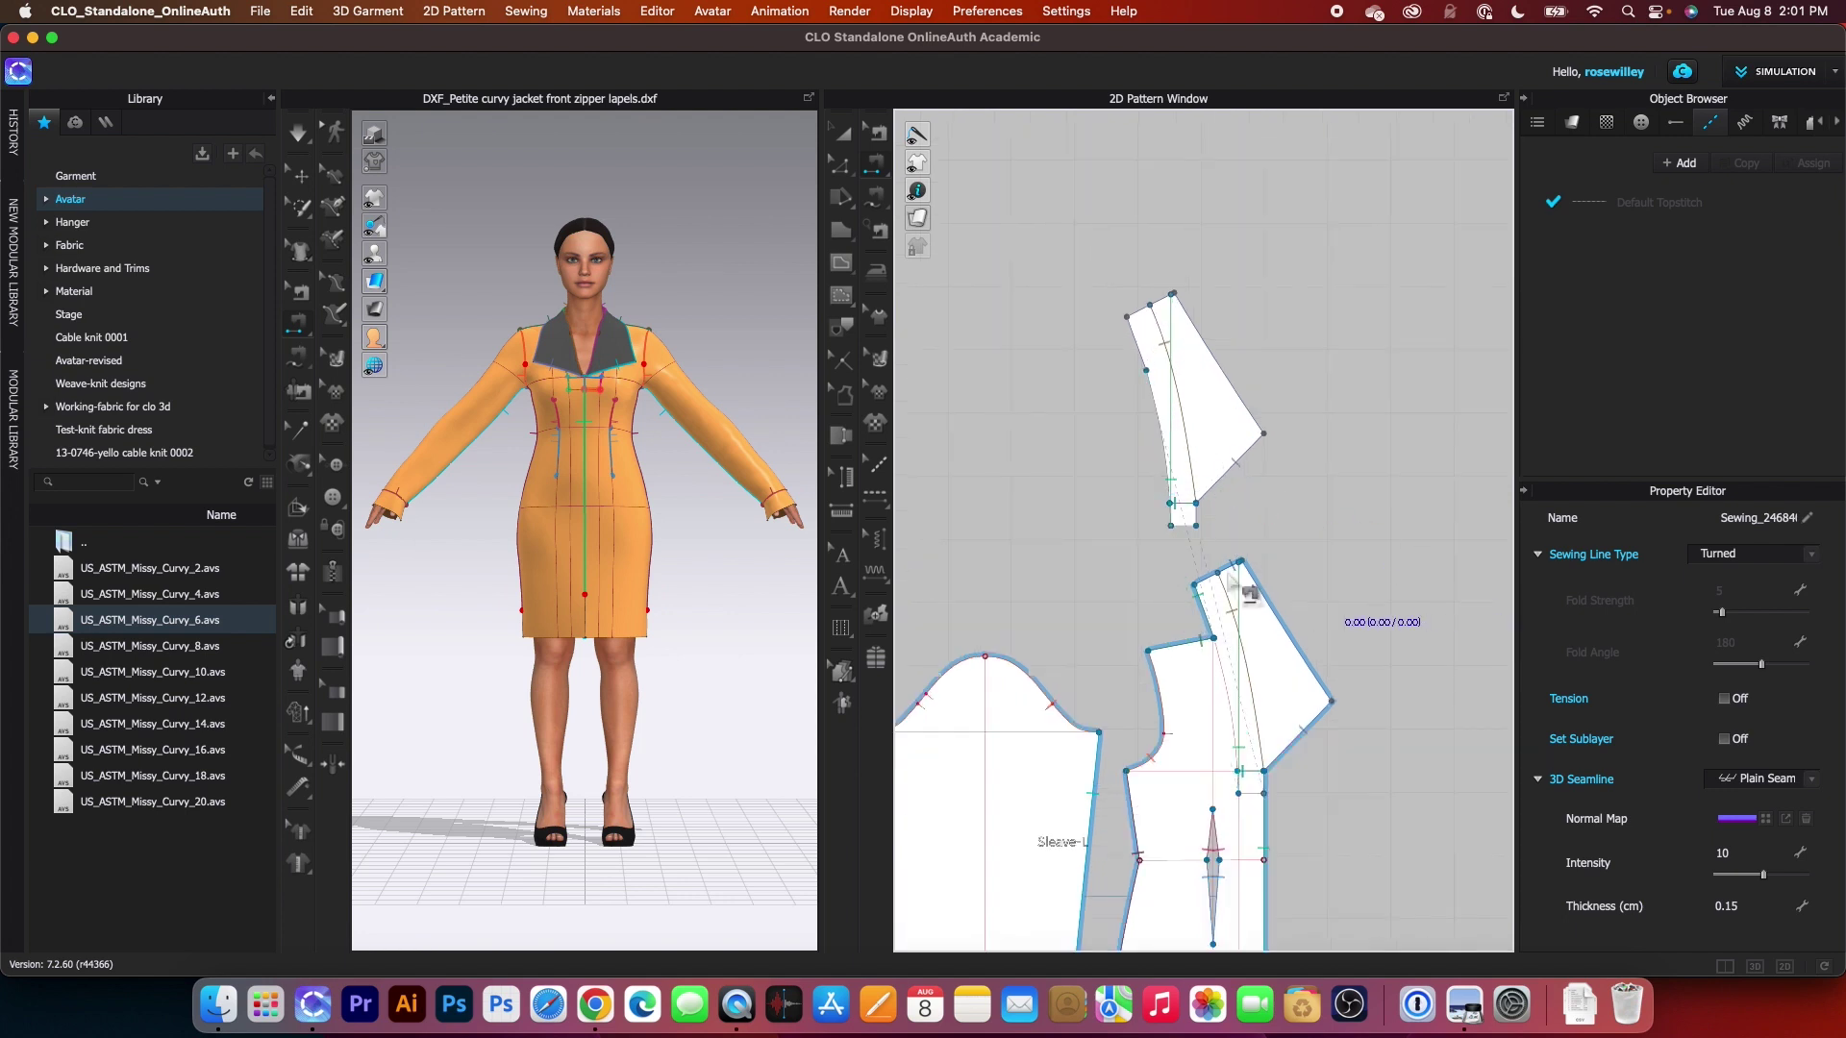
{"action": "left_click", "coordinate": [1155, 408]}
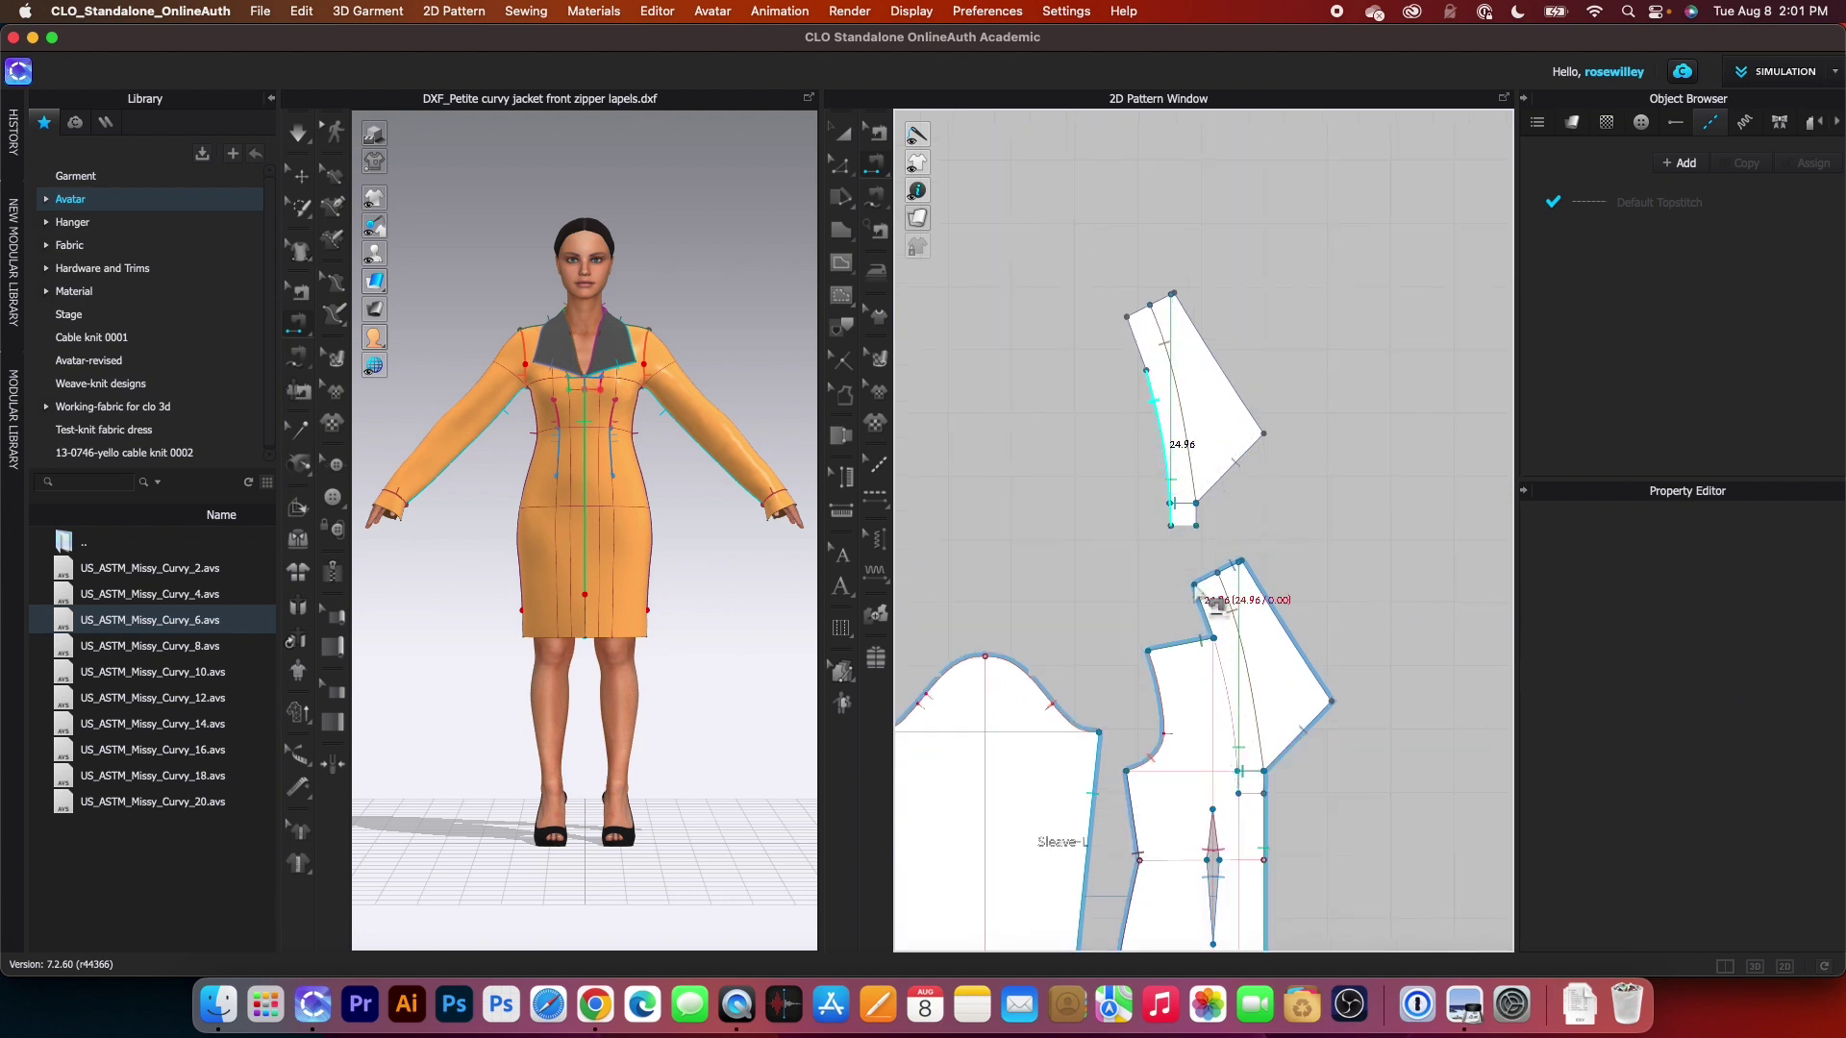
{"action": "left_click", "coordinate": [1233, 684]}
{"action": "key", "text": "a"}
- Strengthen both lapel facings and simulate the garment so they settle under the lapels
{"action": "scroll", "coordinate": [1175, 361], "scroll_direction": "down", "scroll_amount": 5}
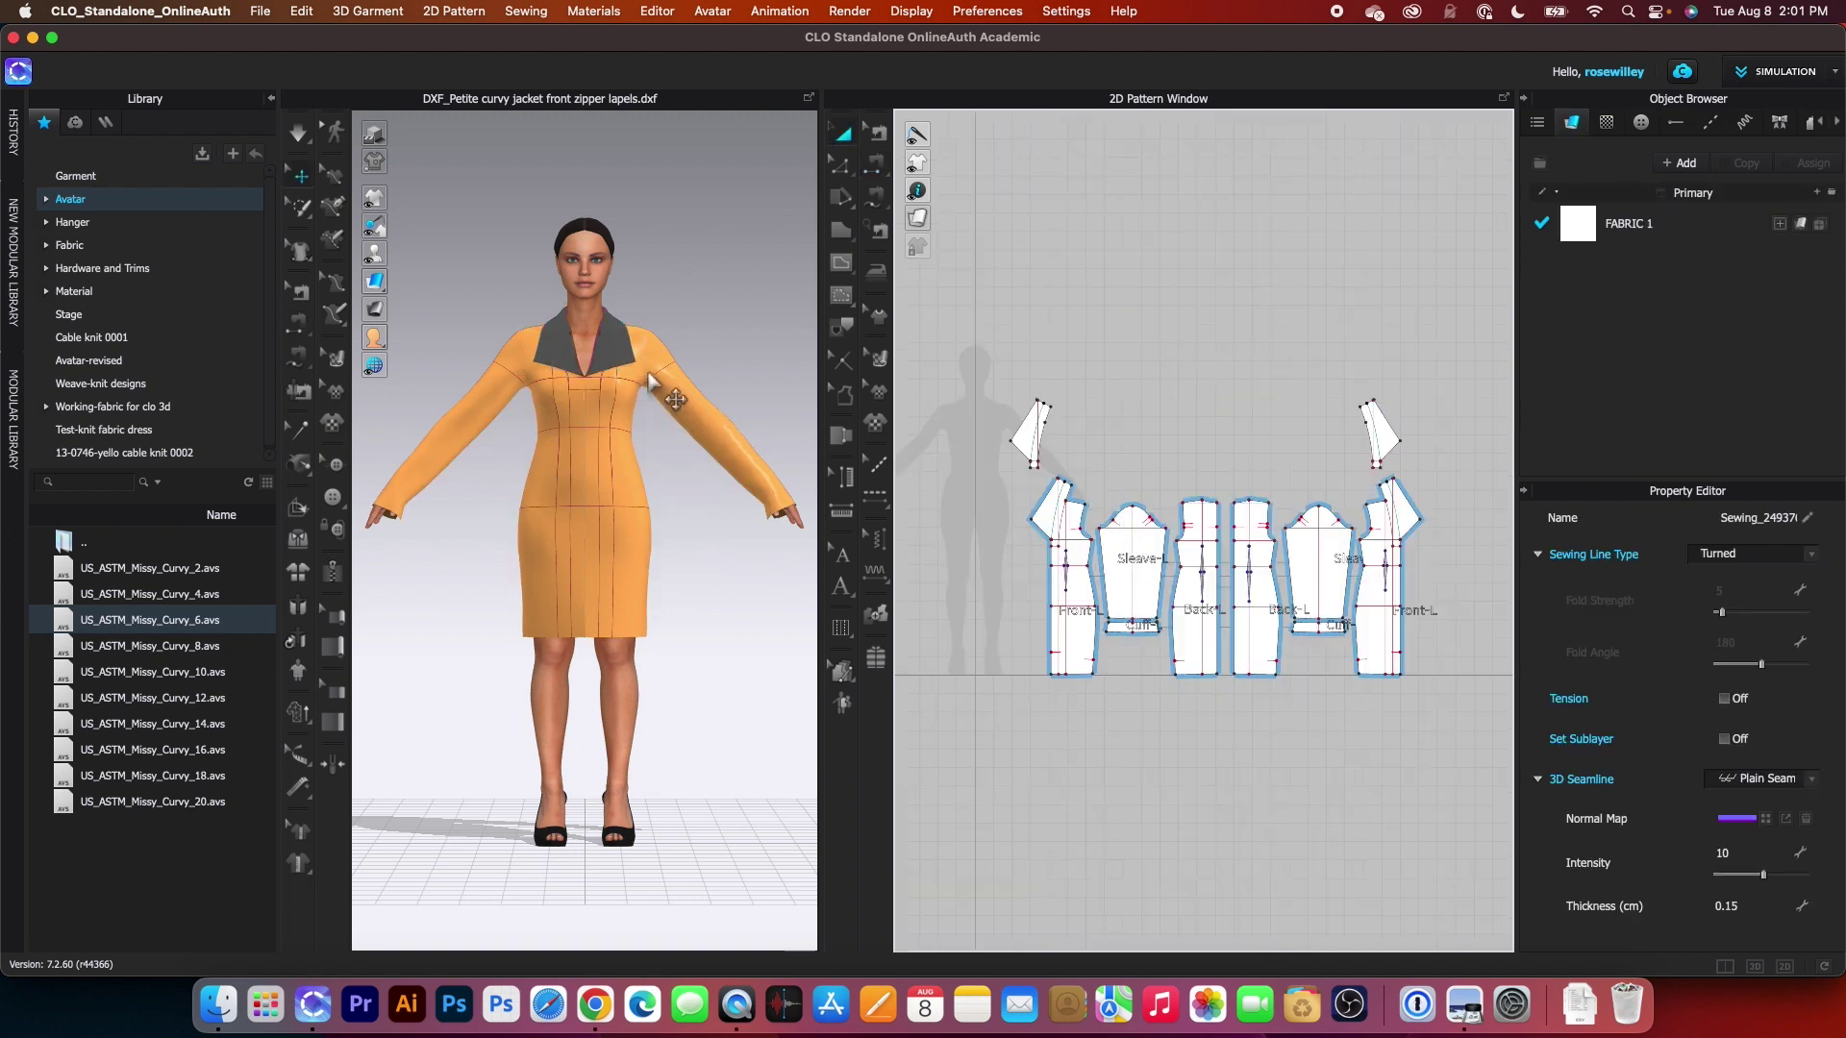
{"action": "scroll", "coordinate": [1173, 490], "scroll_direction": "down", "scroll_amount": 1}
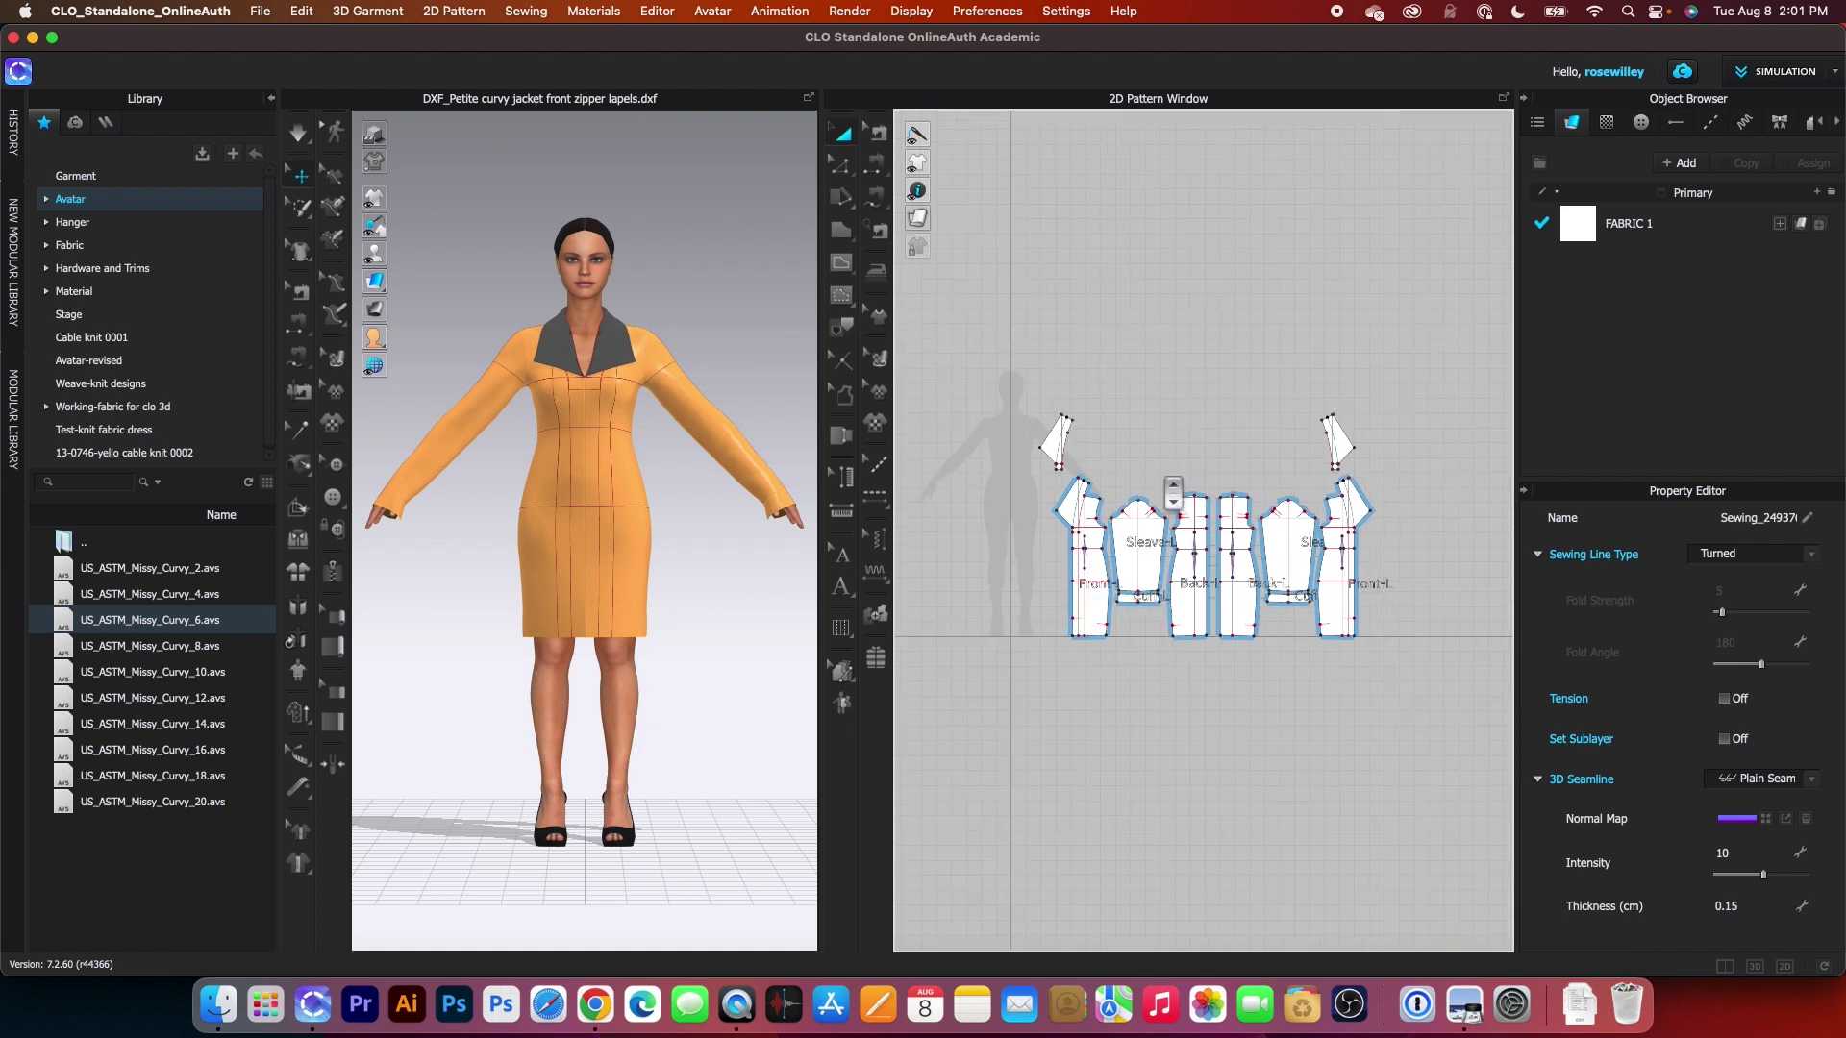
{"action": "left_click_drag", "start_coordinate": [980, 321], "coordinate": [1401, 486]}
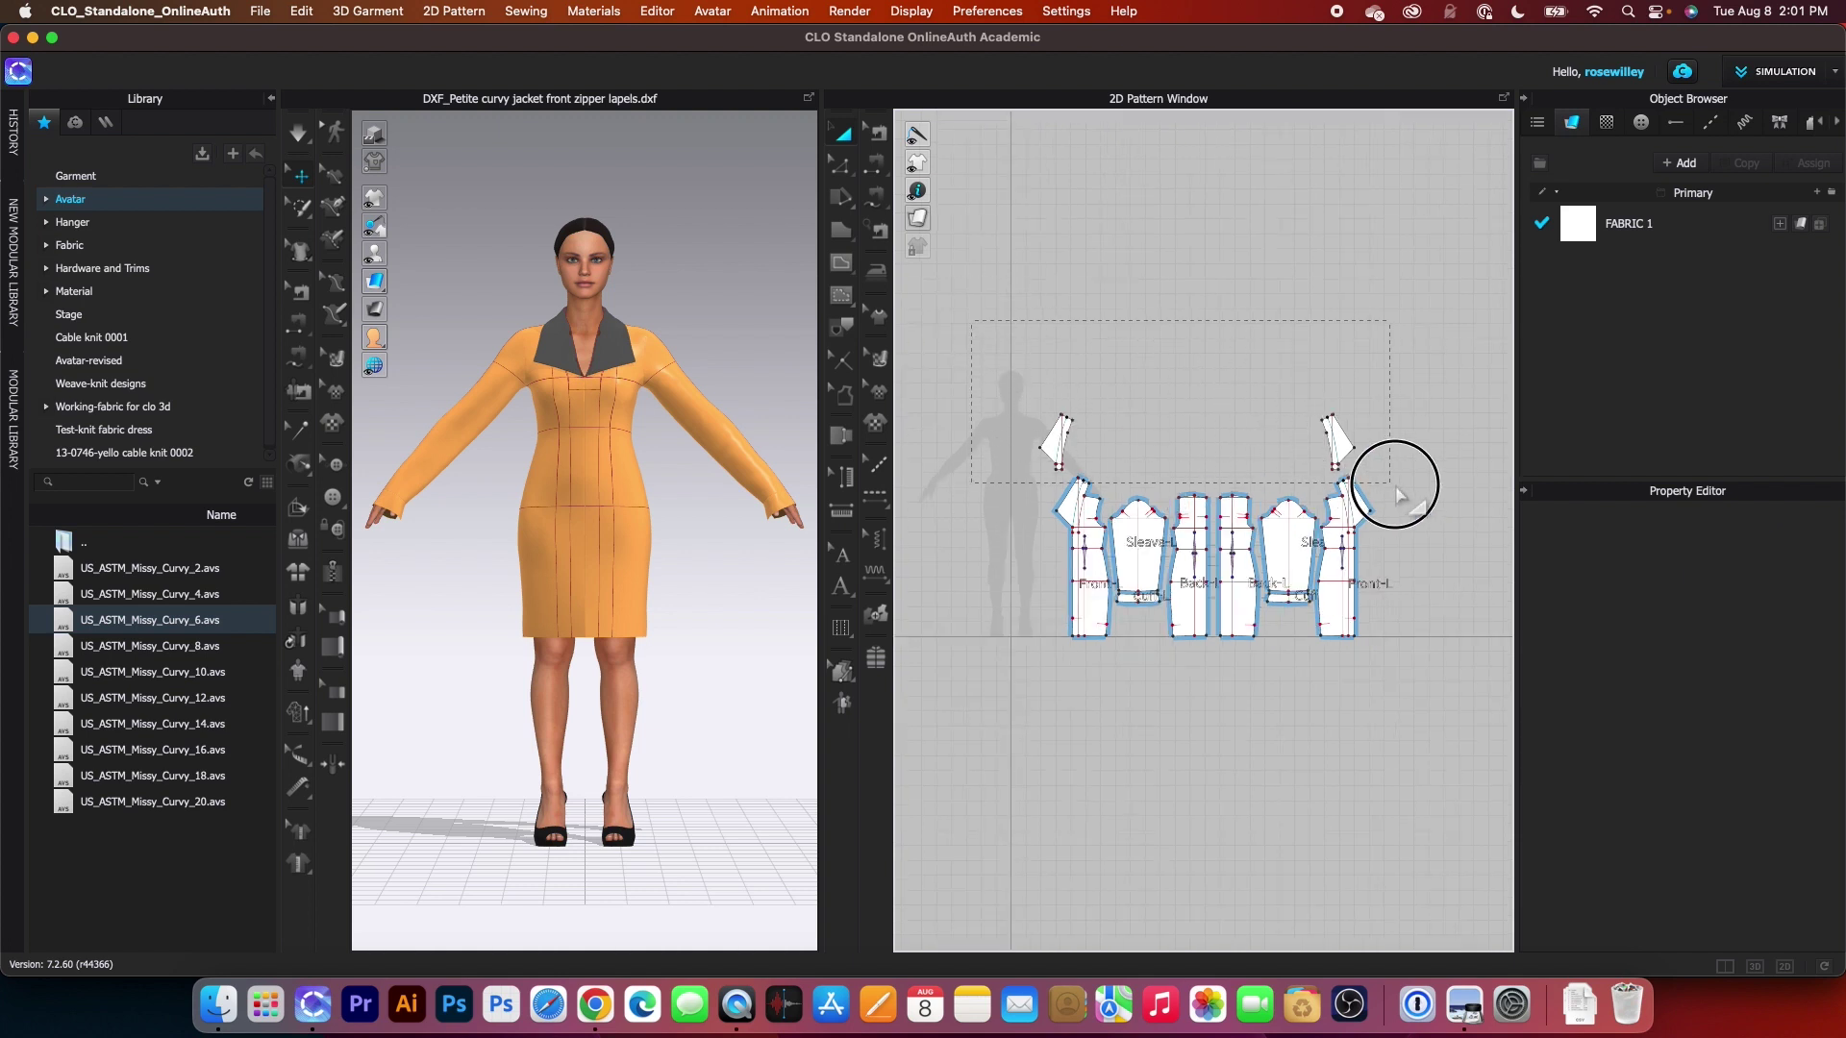
{"action": "right_click", "coordinate": [1339, 431]}
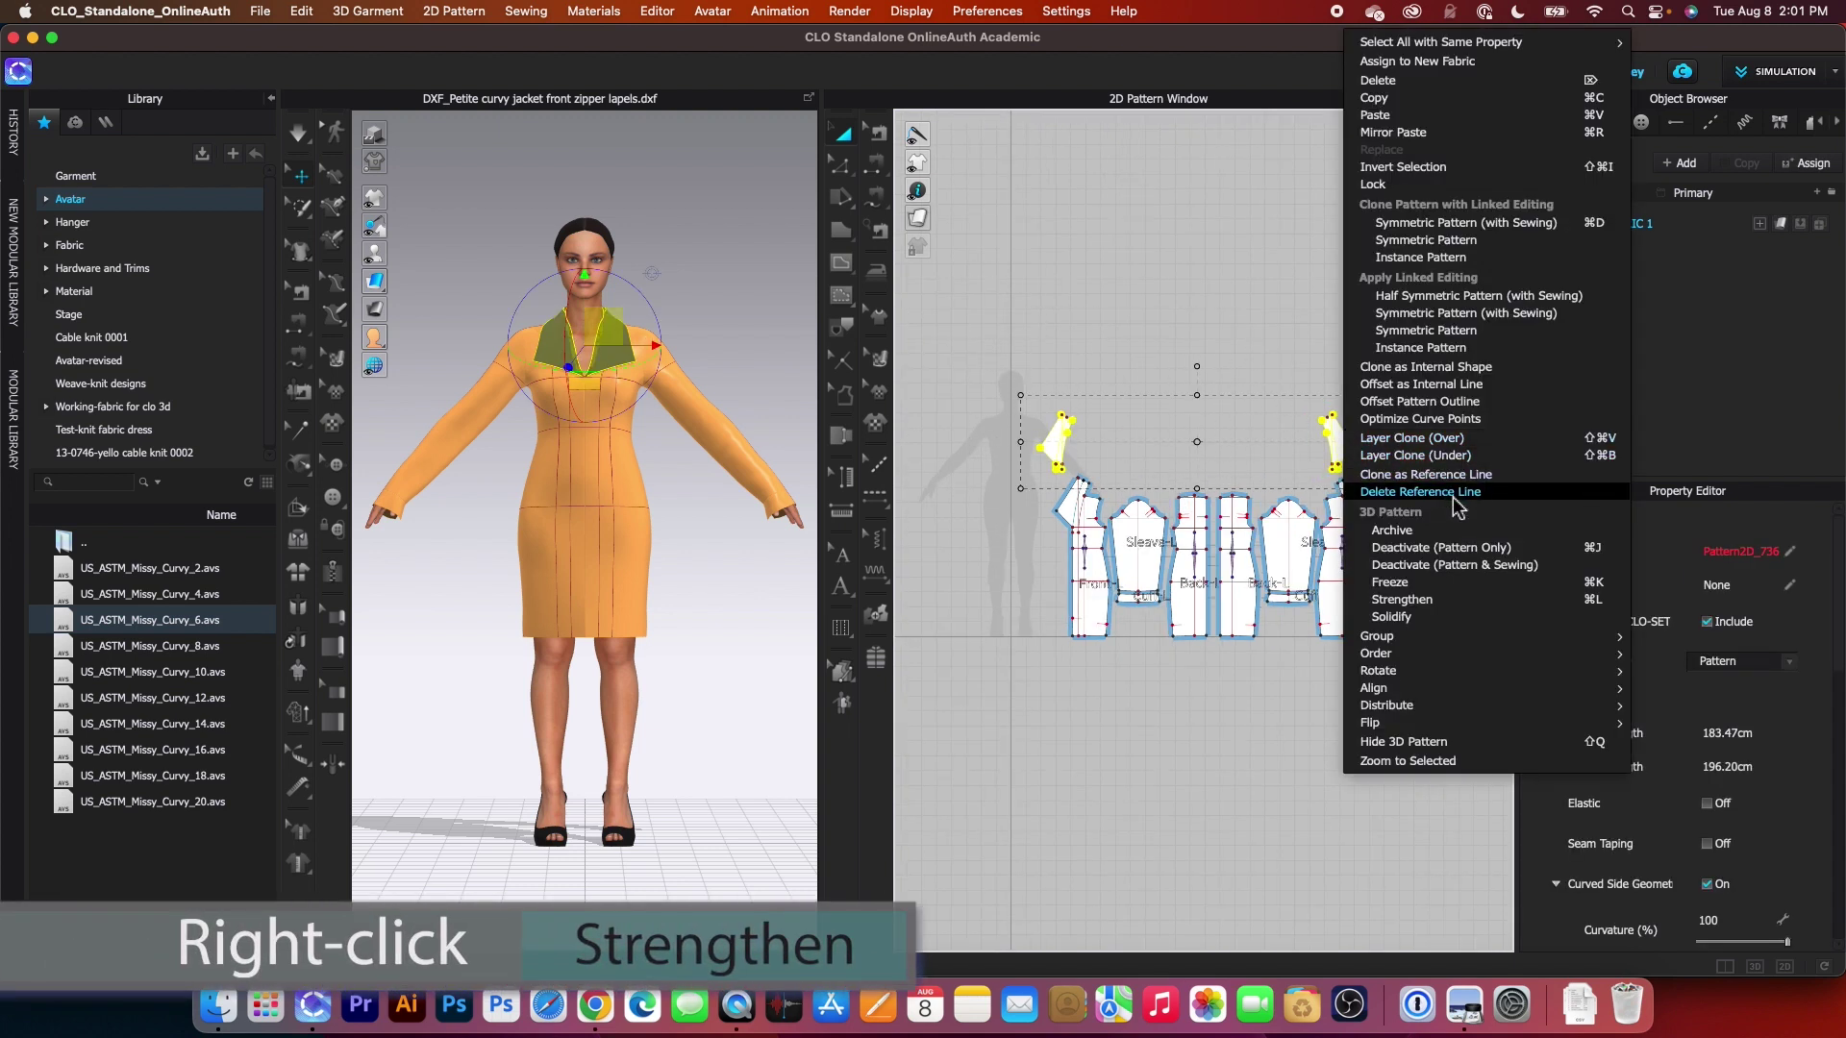
{"action": "left_click", "coordinate": [1461, 604]}
{"action": "left_click", "coordinate": [1092, 774]}
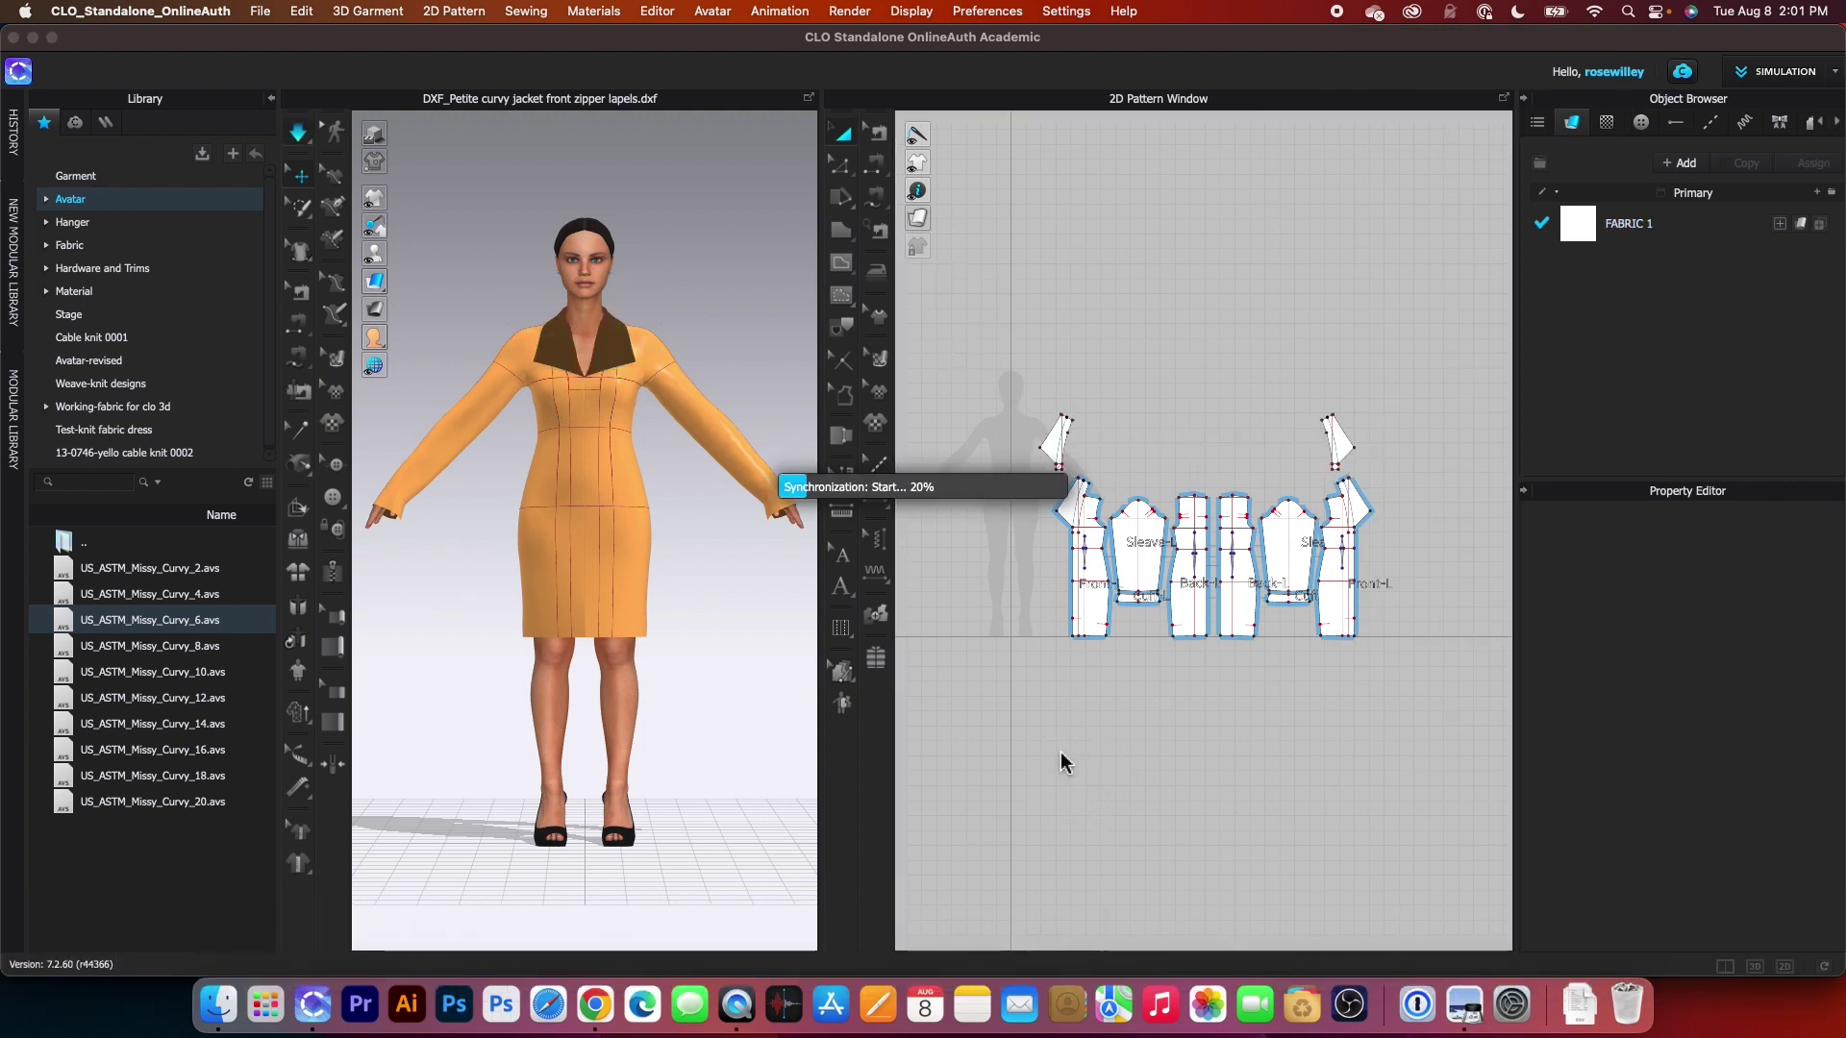
{"action": "left_click", "coordinate": [1062, 762]}
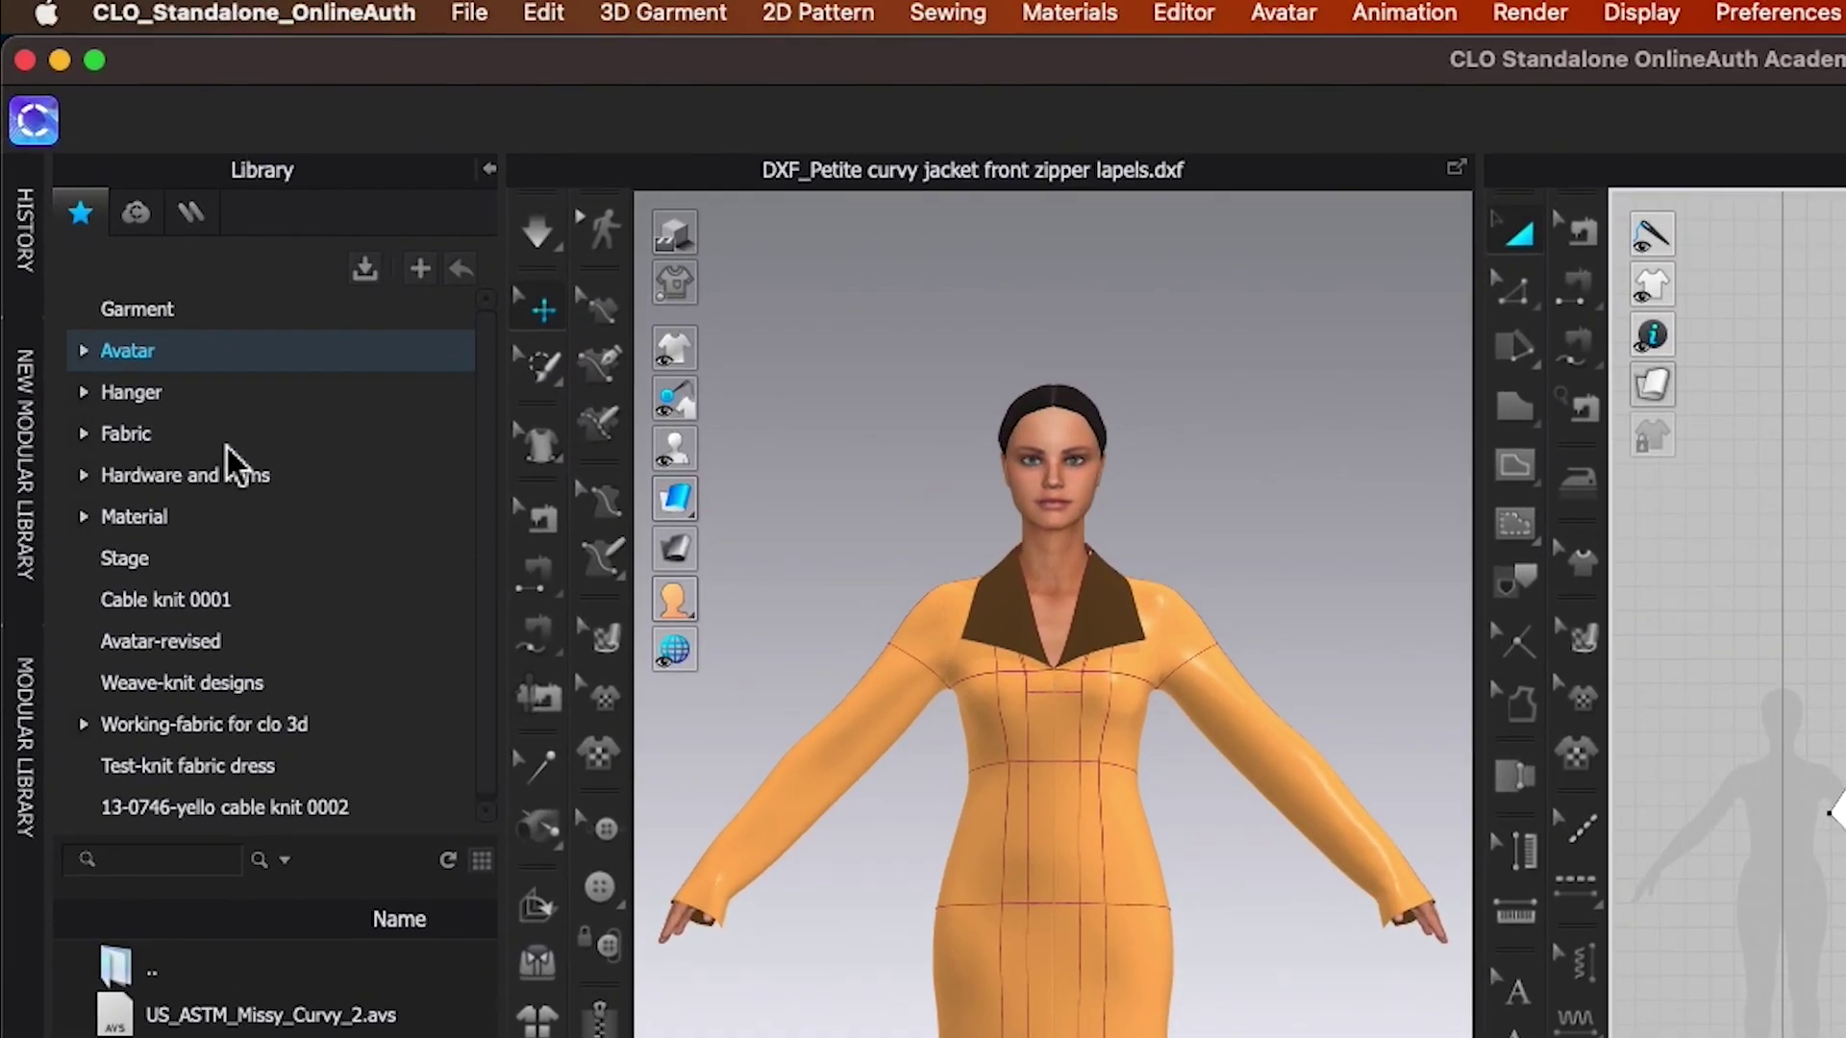
- Search the fabric library for "knit" and replace FABRIC 1 with Knit_Fleece_Terry
{"action": "left_click", "coordinate": [227, 447]}
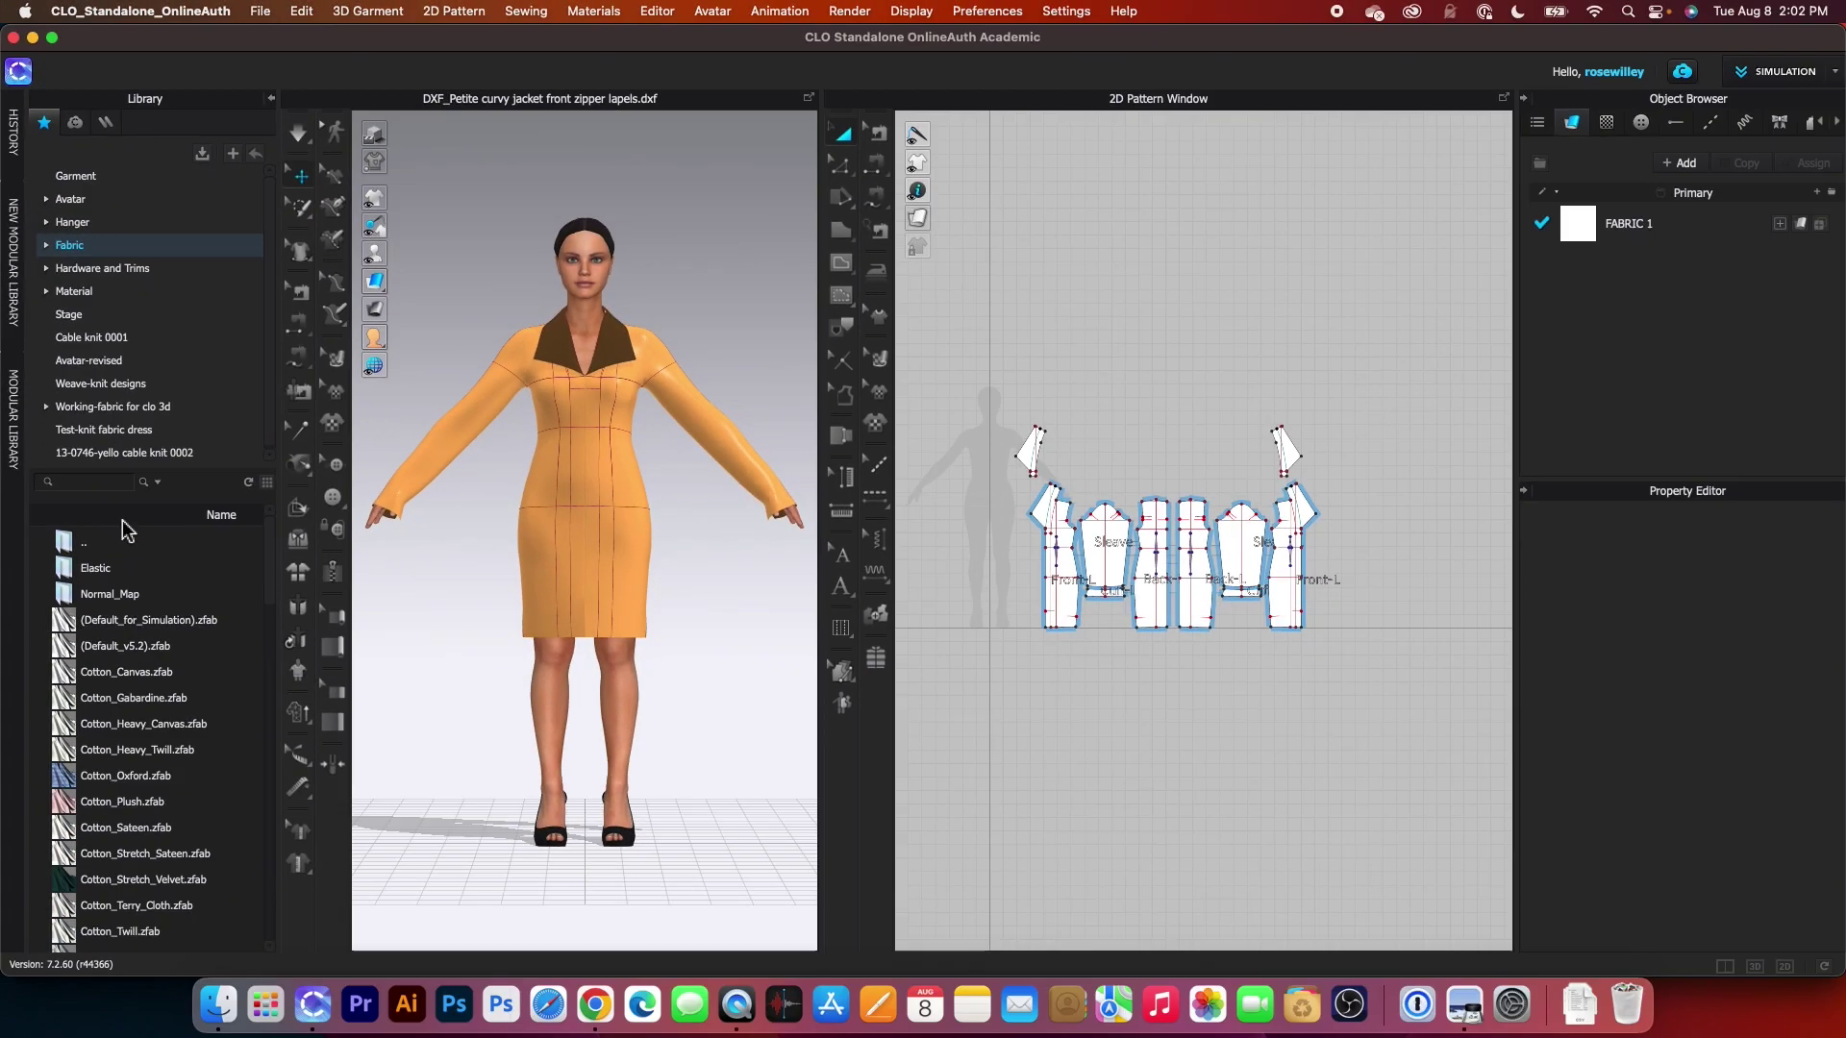
{"action": "left_click", "coordinate": [92, 481]}
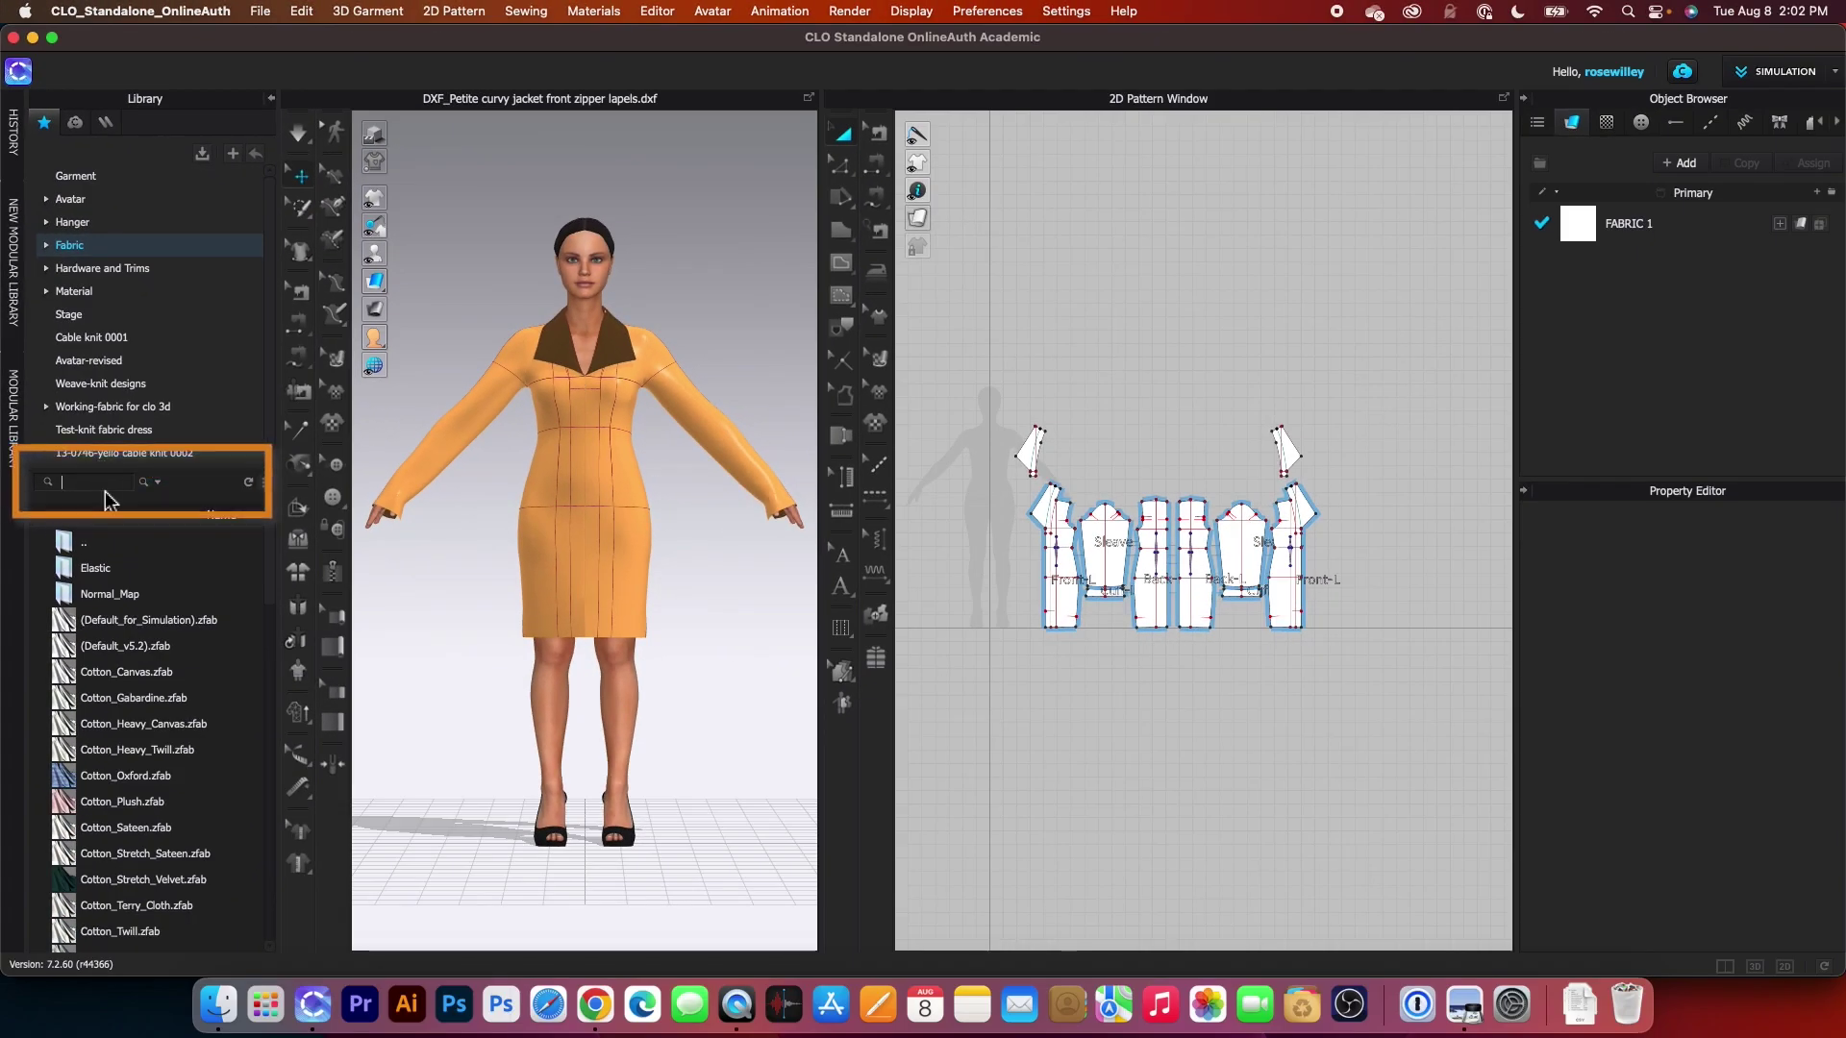
{"action": "key", "text": "Return"}
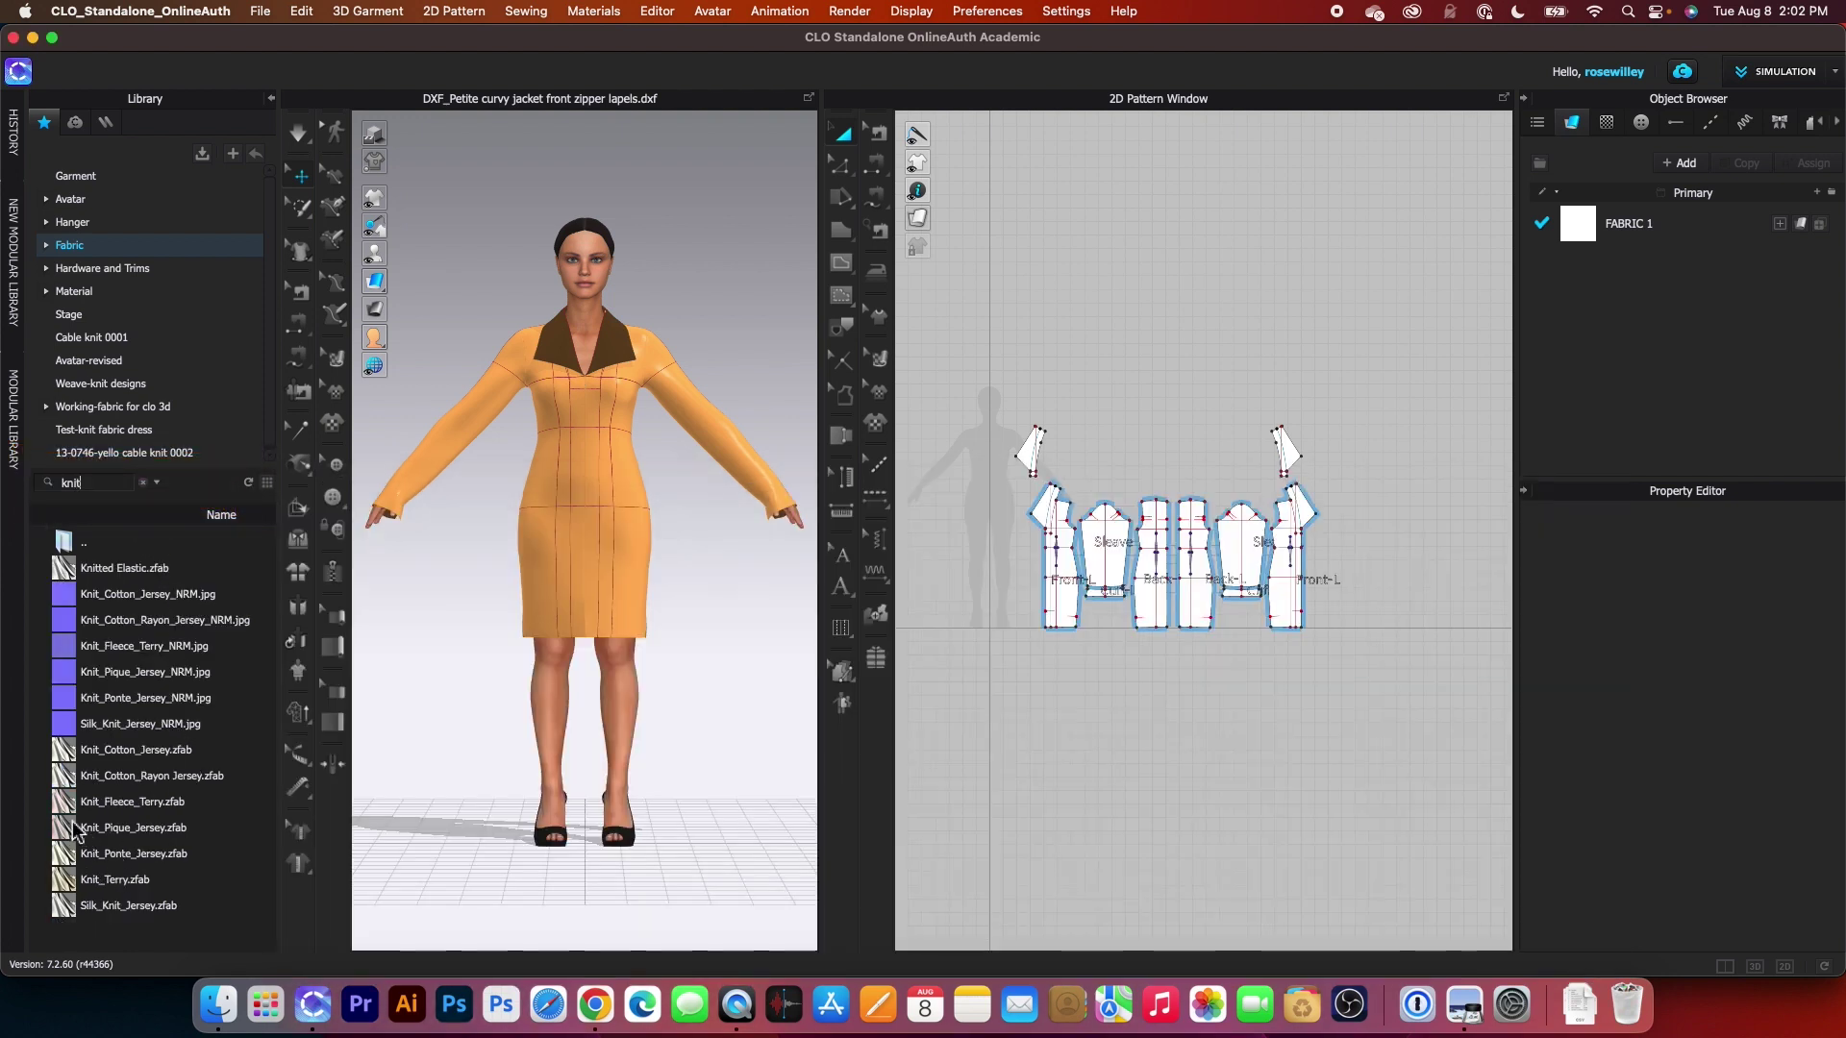
{"action": "mouse_move", "coordinate": [66, 808]}
{"action": "left_click_drag", "start_coordinate": [65, 808], "coordinate": [1625, 230]}
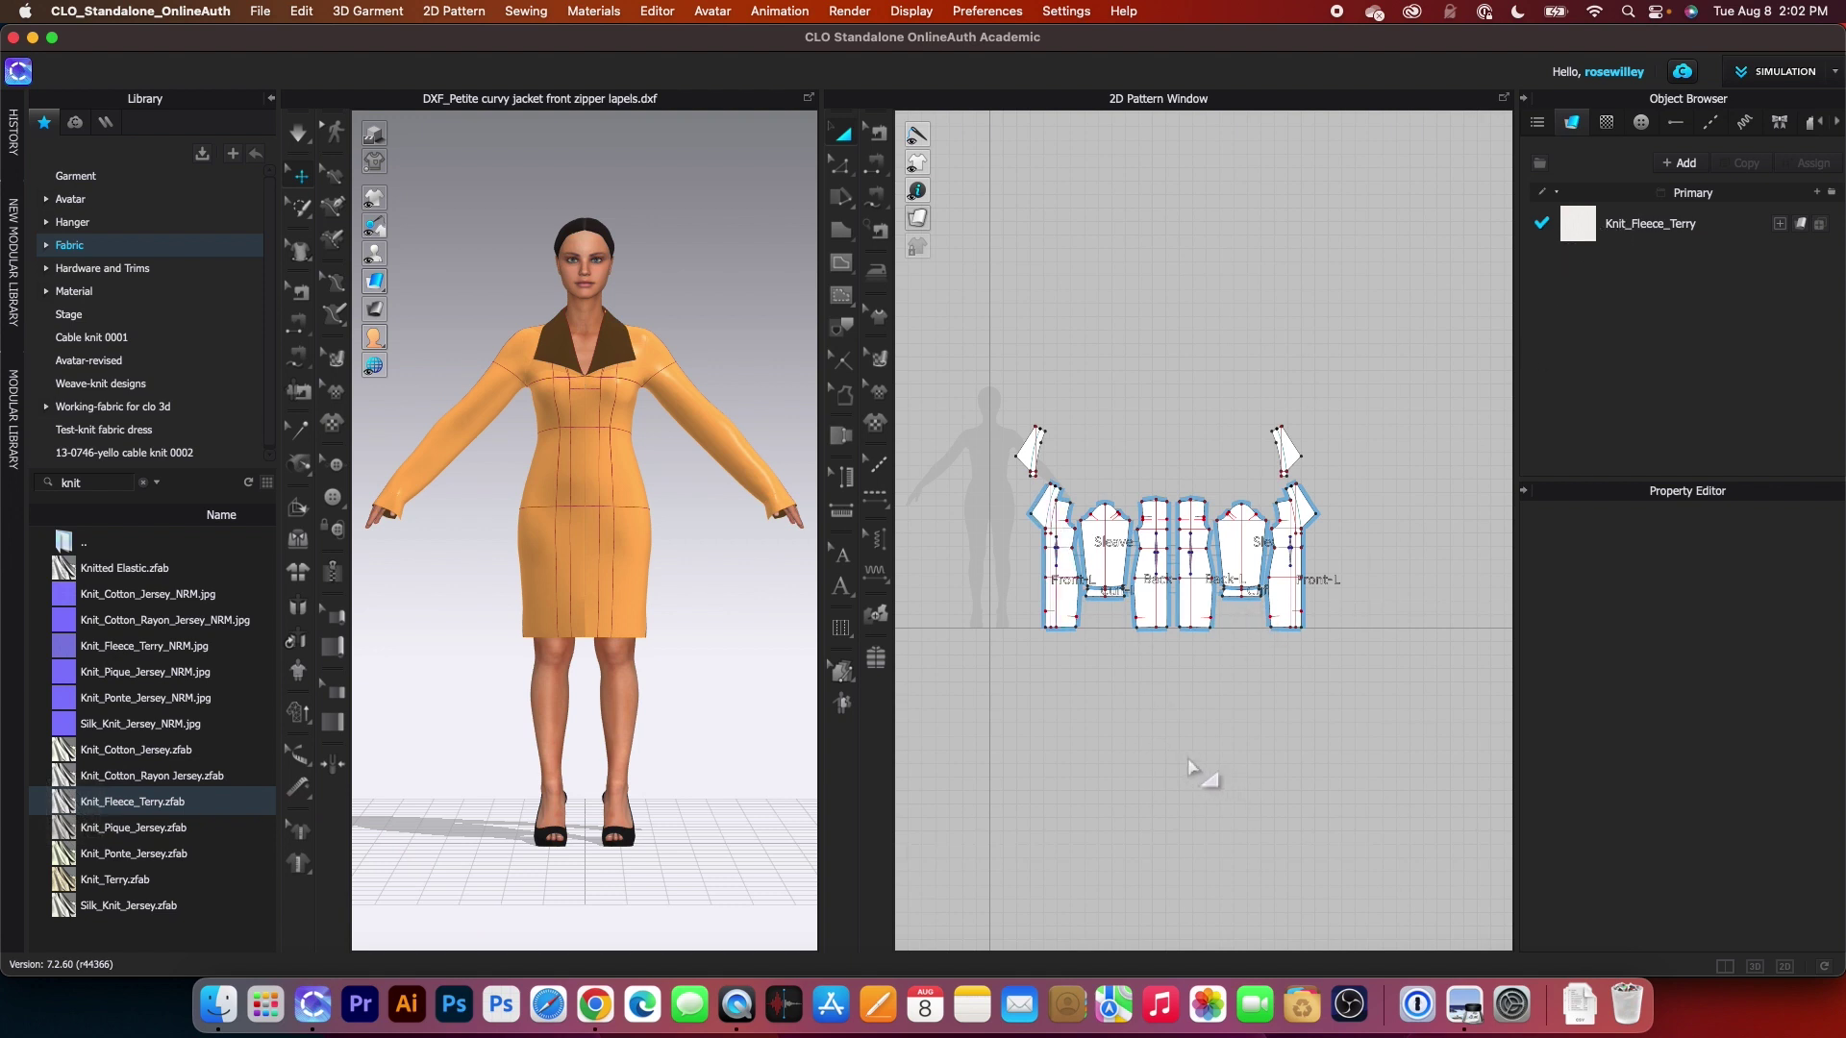
- Unstrengthen all the pattern pieces of the jacket and check the garment from the front
{"action": "left_click_drag", "start_coordinate": [932, 361], "coordinate": [1413, 733]}
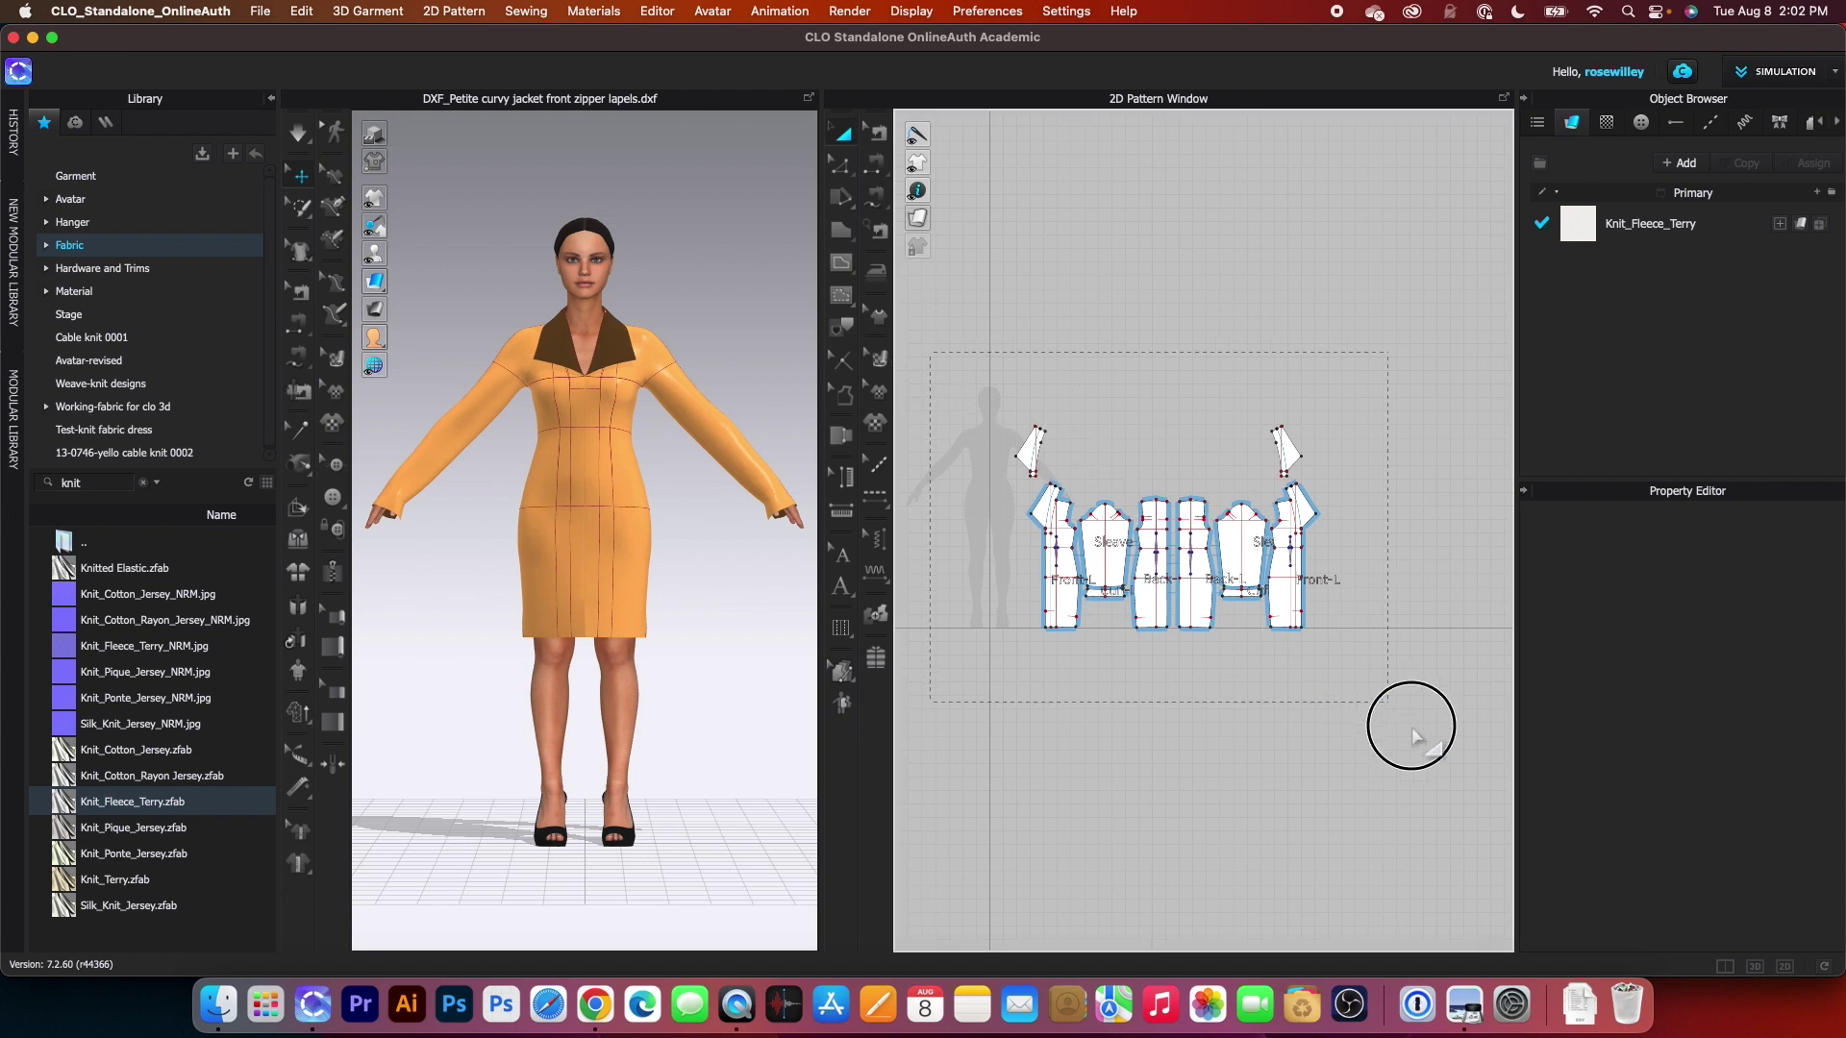
{"action": "right_click", "coordinate": [1265, 567]}
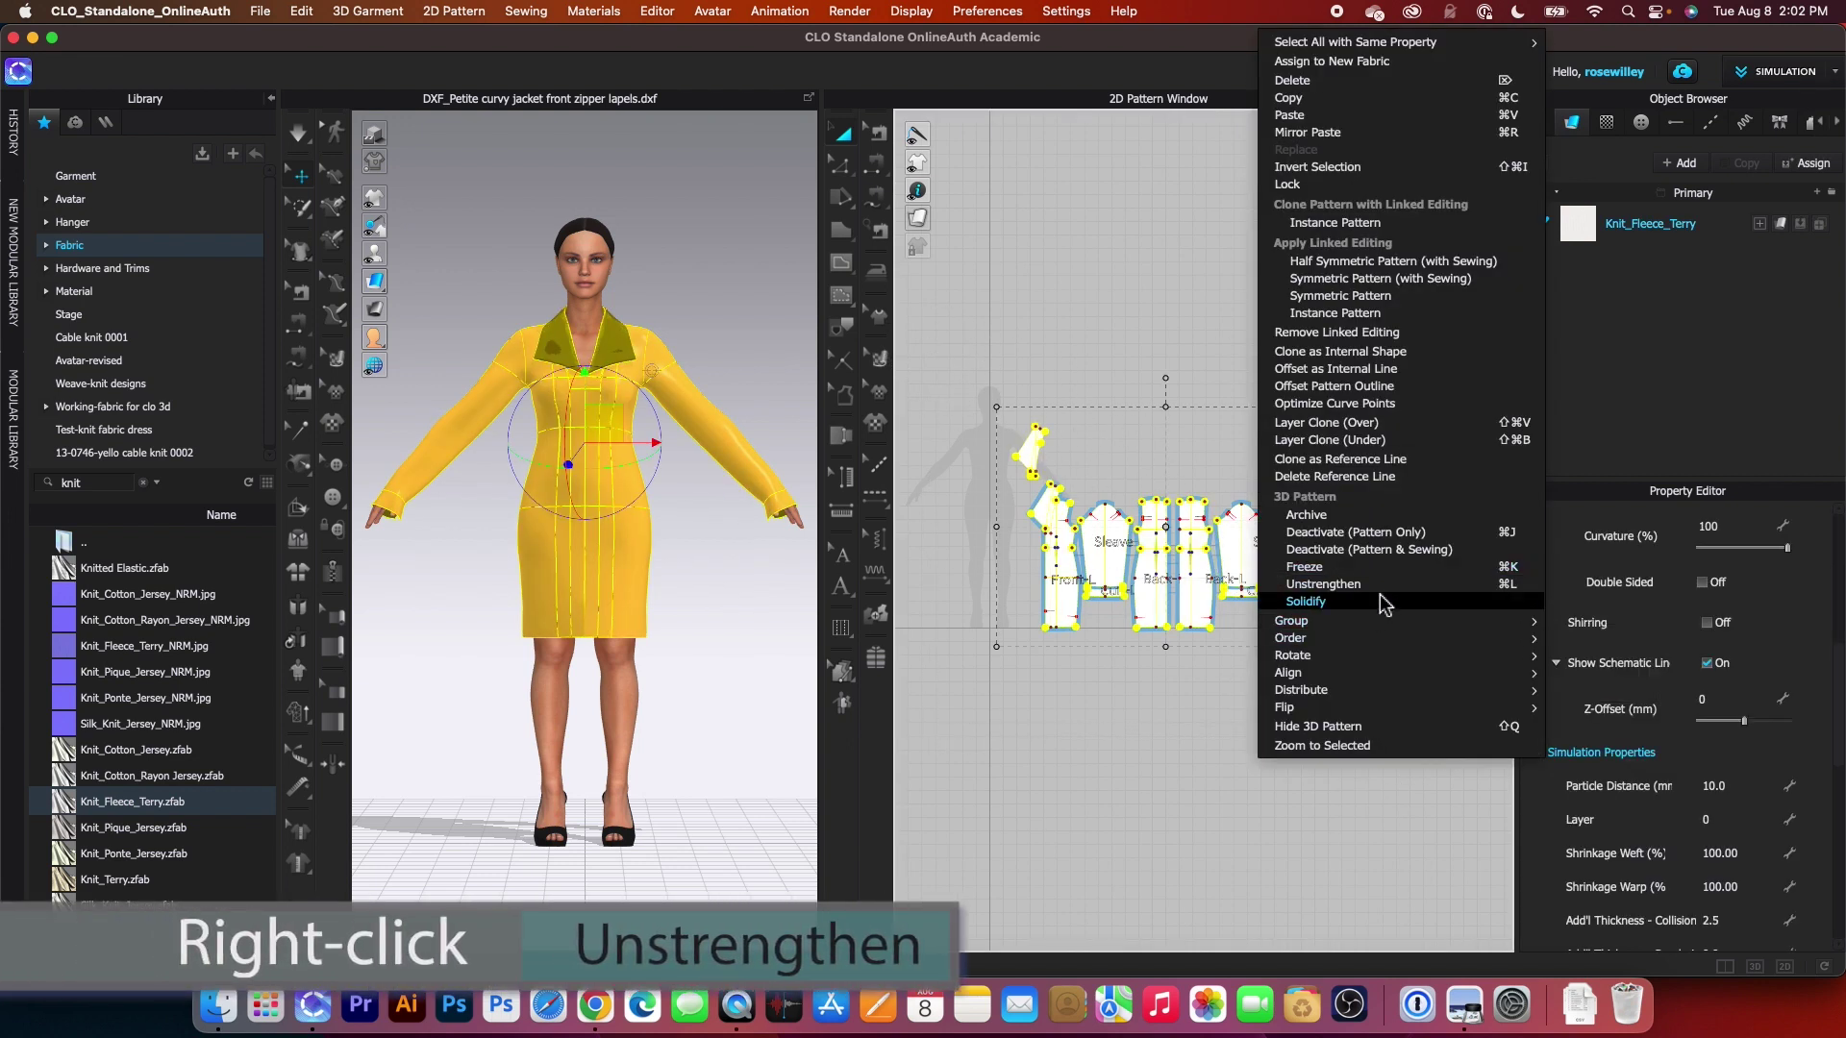
{"action": "left_click", "coordinate": [1375, 590]}
{"action": "left_click", "coordinate": [810, 757]}
{"action": "scroll", "coordinate": [760, 654], "scroll_direction": "up", "scroll_amount": 3}
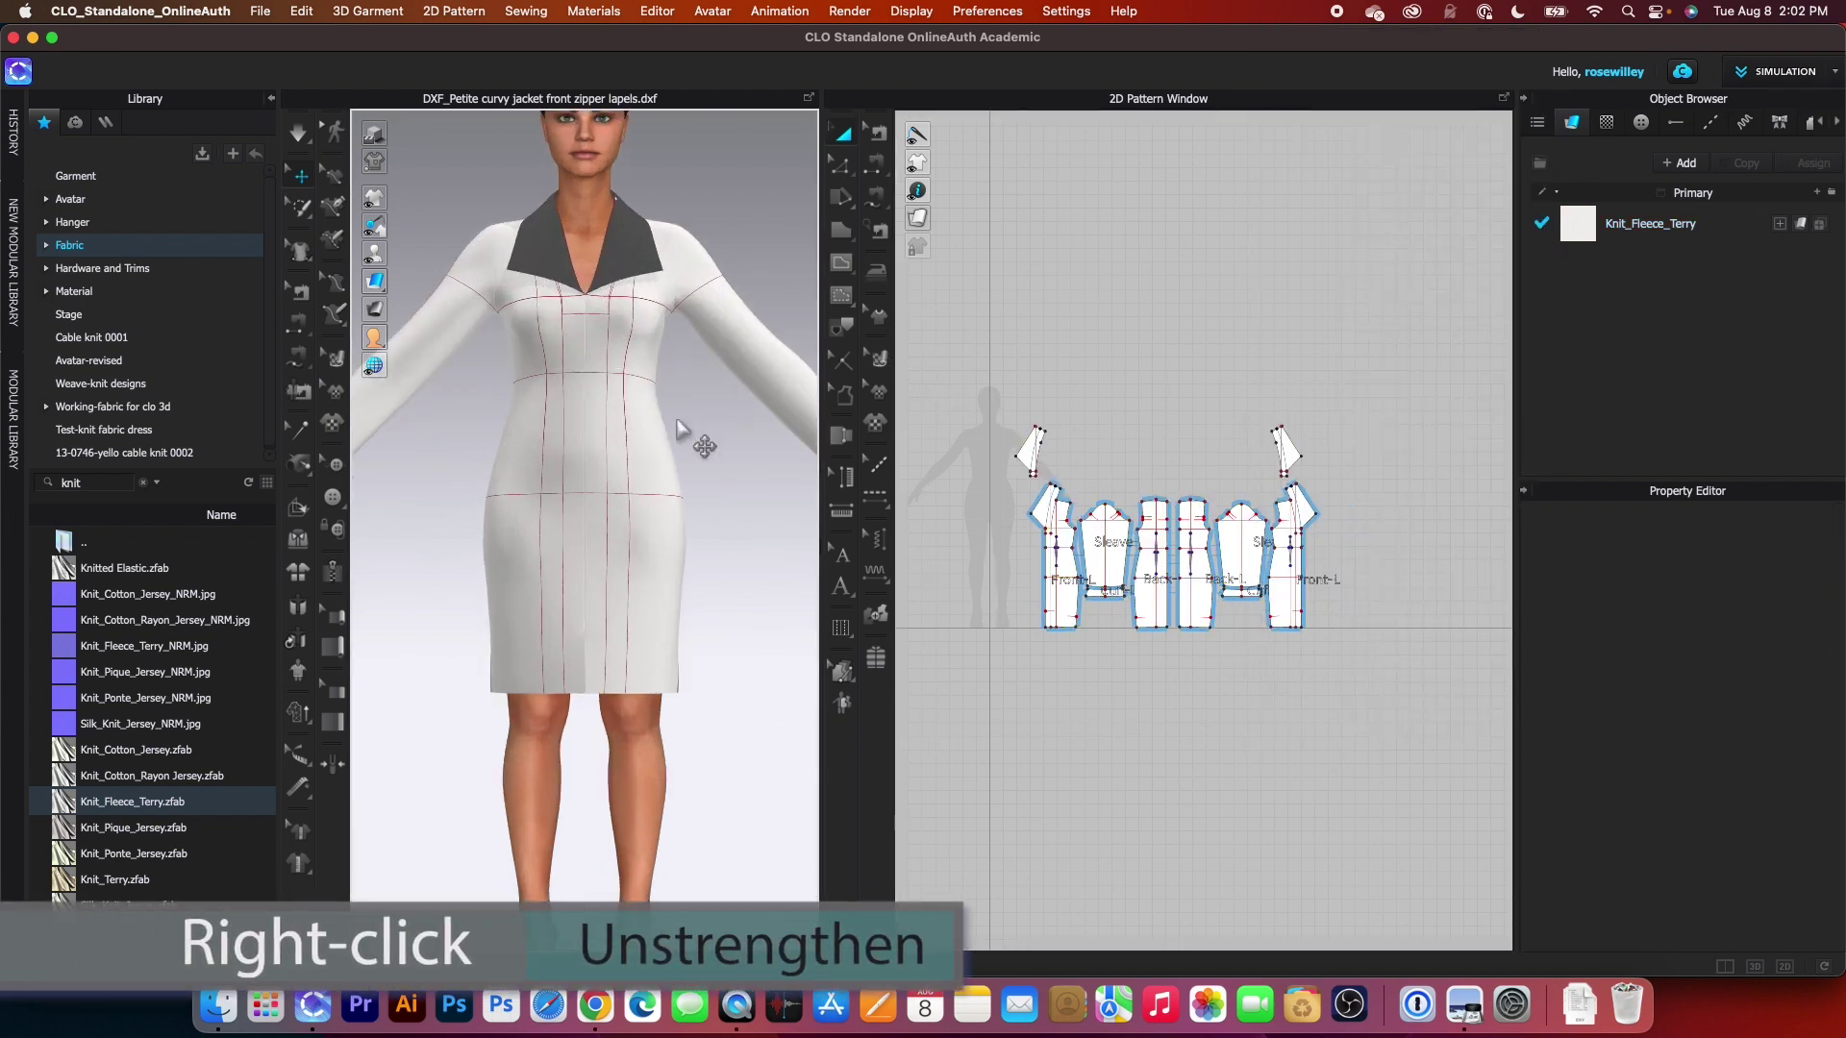
{"action": "scroll", "coordinate": [709, 571], "scroll_direction": "down", "scroll_amount": 1}
{"action": "mouse_move", "coordinate": [709, 571]}
{"action": "right_mouse_down"}
{"action": "mouse_move", "coordinate": [372, 589]}
{"action": "mouse_move", "coordinate": [726, 598]}
{"action": "right_mouse_up"}
{"action": "key", "text": "2"}
{"action": "scroll", "coordinate": [1100, 746], "scroll_direction": "up", "scroll_amount": 2}
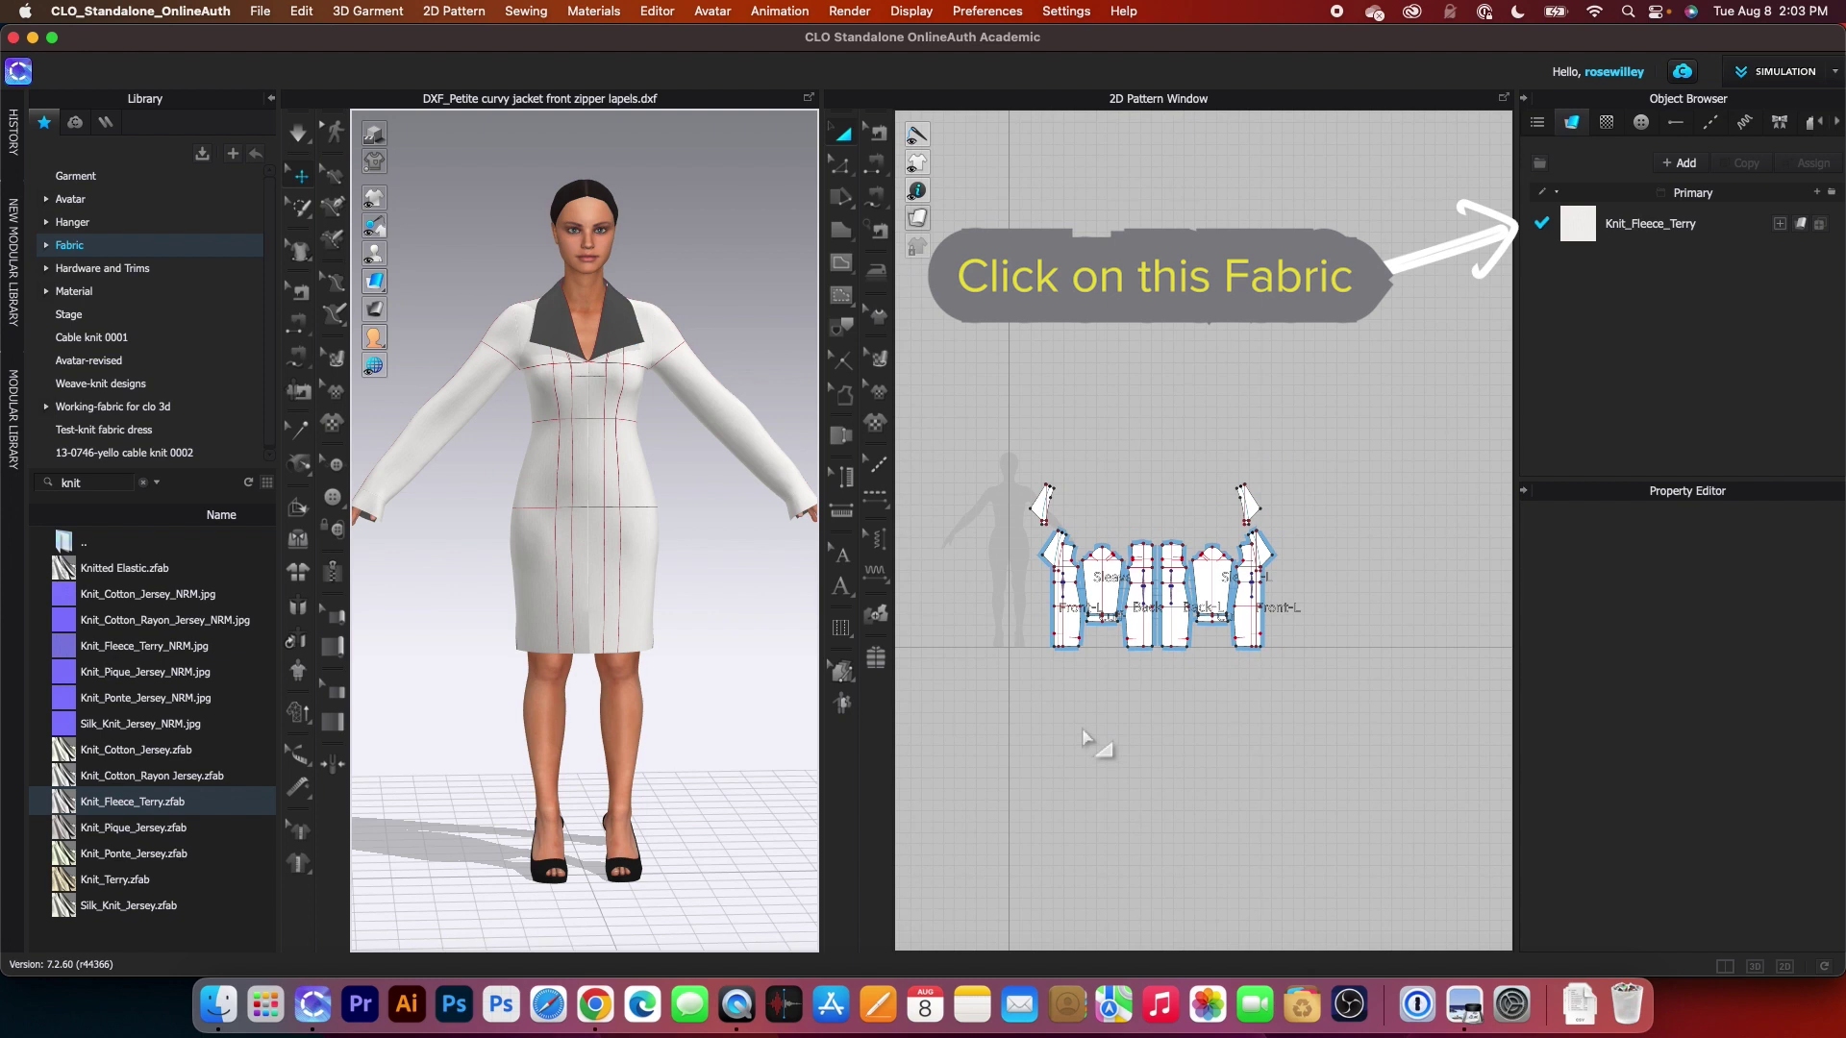
- Set the colour of the Knit_Fleece_Terry fabric to YKK 124 from the YKK Global Colors palette
{"action": "scroll", "coordinate": [1091, 741], "scroll_direction": "down", "scroll_amount": 1}
{"action": "left_click", "coordinate": [1728, 236]}
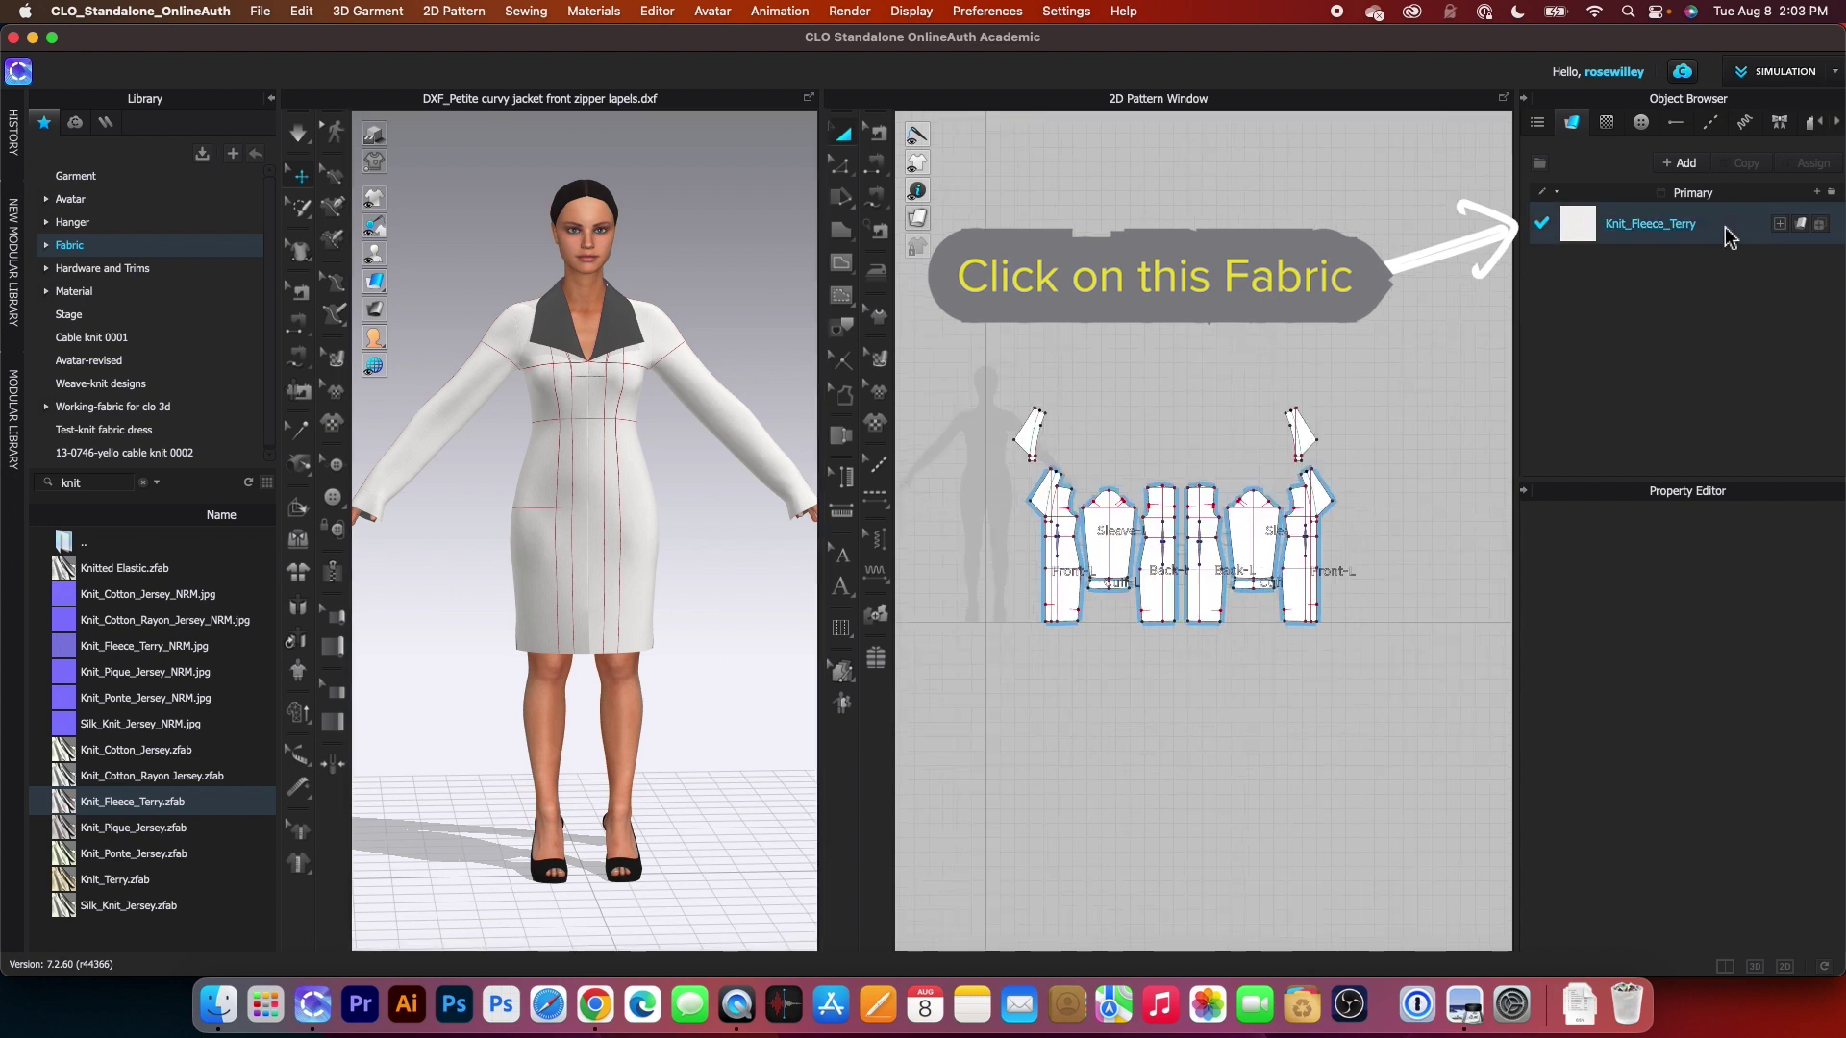
{"action": "scroll", "coordinate": [1798, 750], "scroll_direction": "down", "scroll_amount": 5}
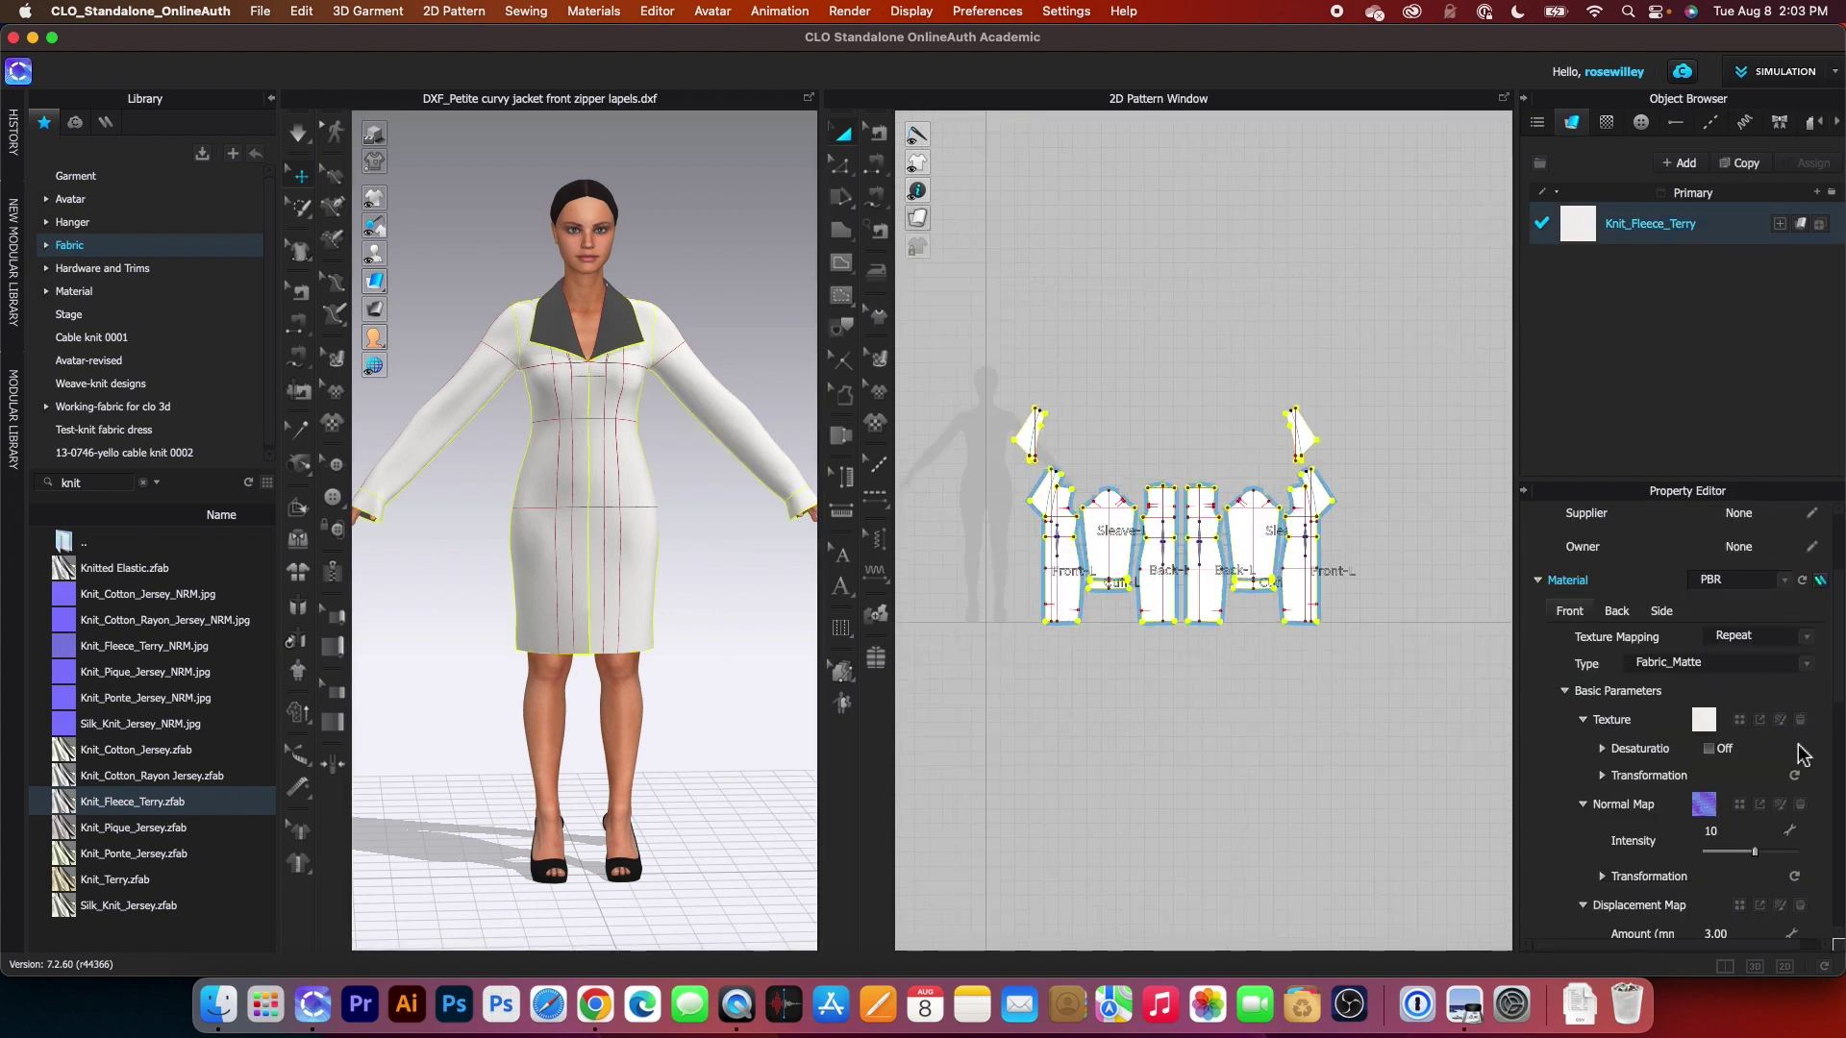
{"action": "scroll", "coordinate": [1801, 755], "scroll_direction": "down", "scroll_amount": 3}
{"action": "left_click", "coordinate": [1798, 781]}
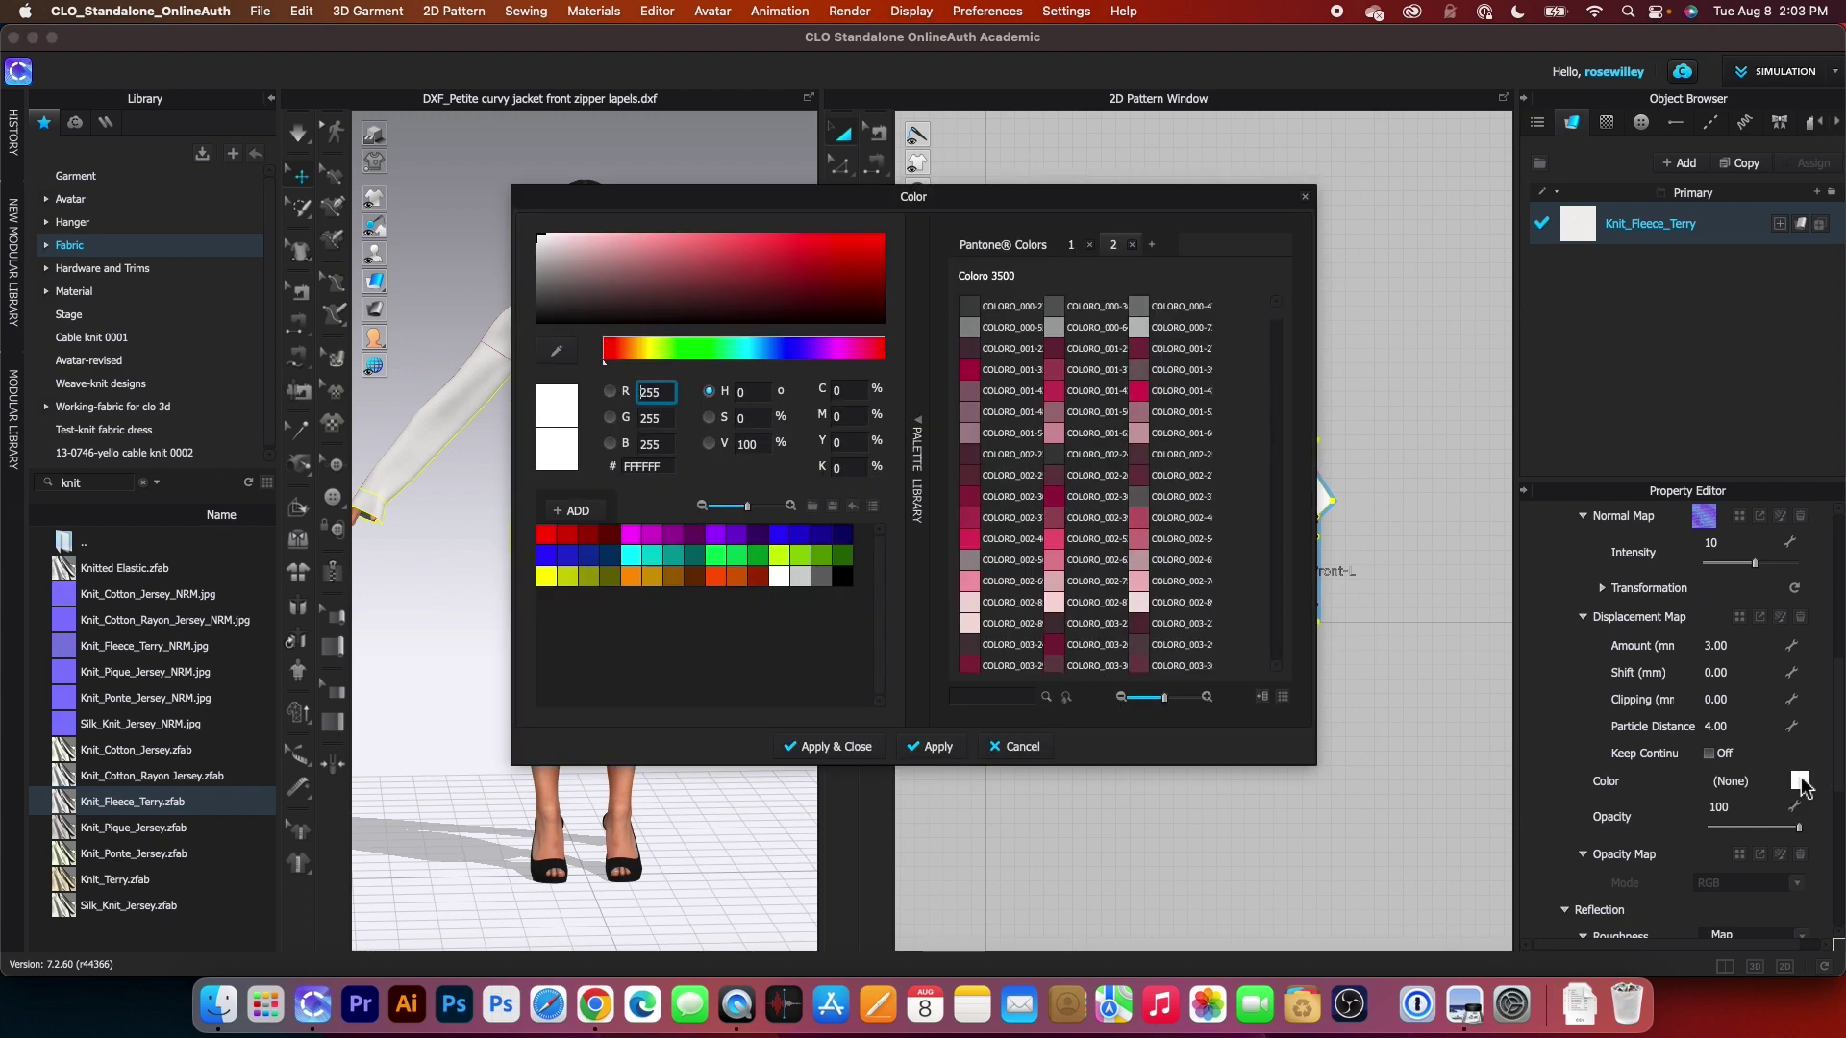
{"action": "scroll", "coordinate": [1080, 466], "scroll_direction": "down", "scroll_amount": 15}
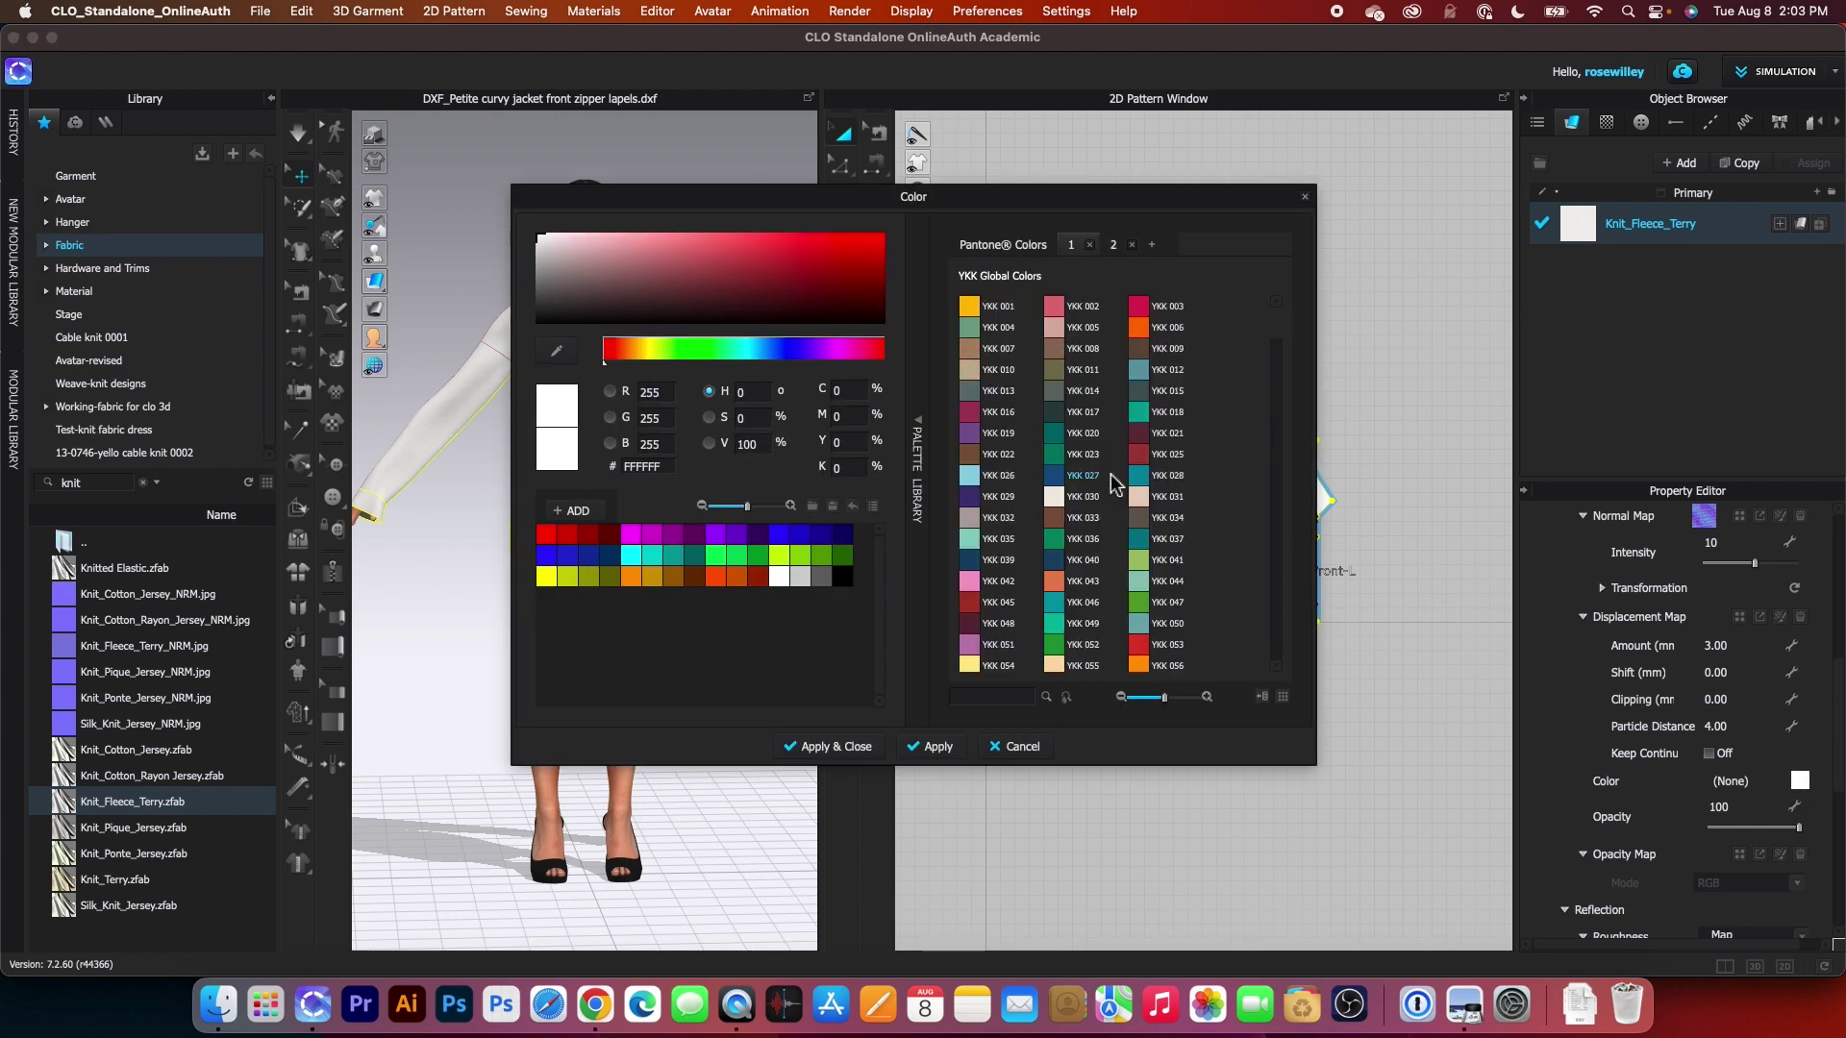
{"action": "left_click", "coordinate": [970, 454]}
{"action": "left_click_drag", "start_coordinate": [783, 196], "coordinate": [967, 161]}
{"action": "scroll", "coordinate": [1250, 480], "scroll_direction": "down", "scroll_amount": 5}
{"action": "left_click", "coordinate": [1154, 400]}
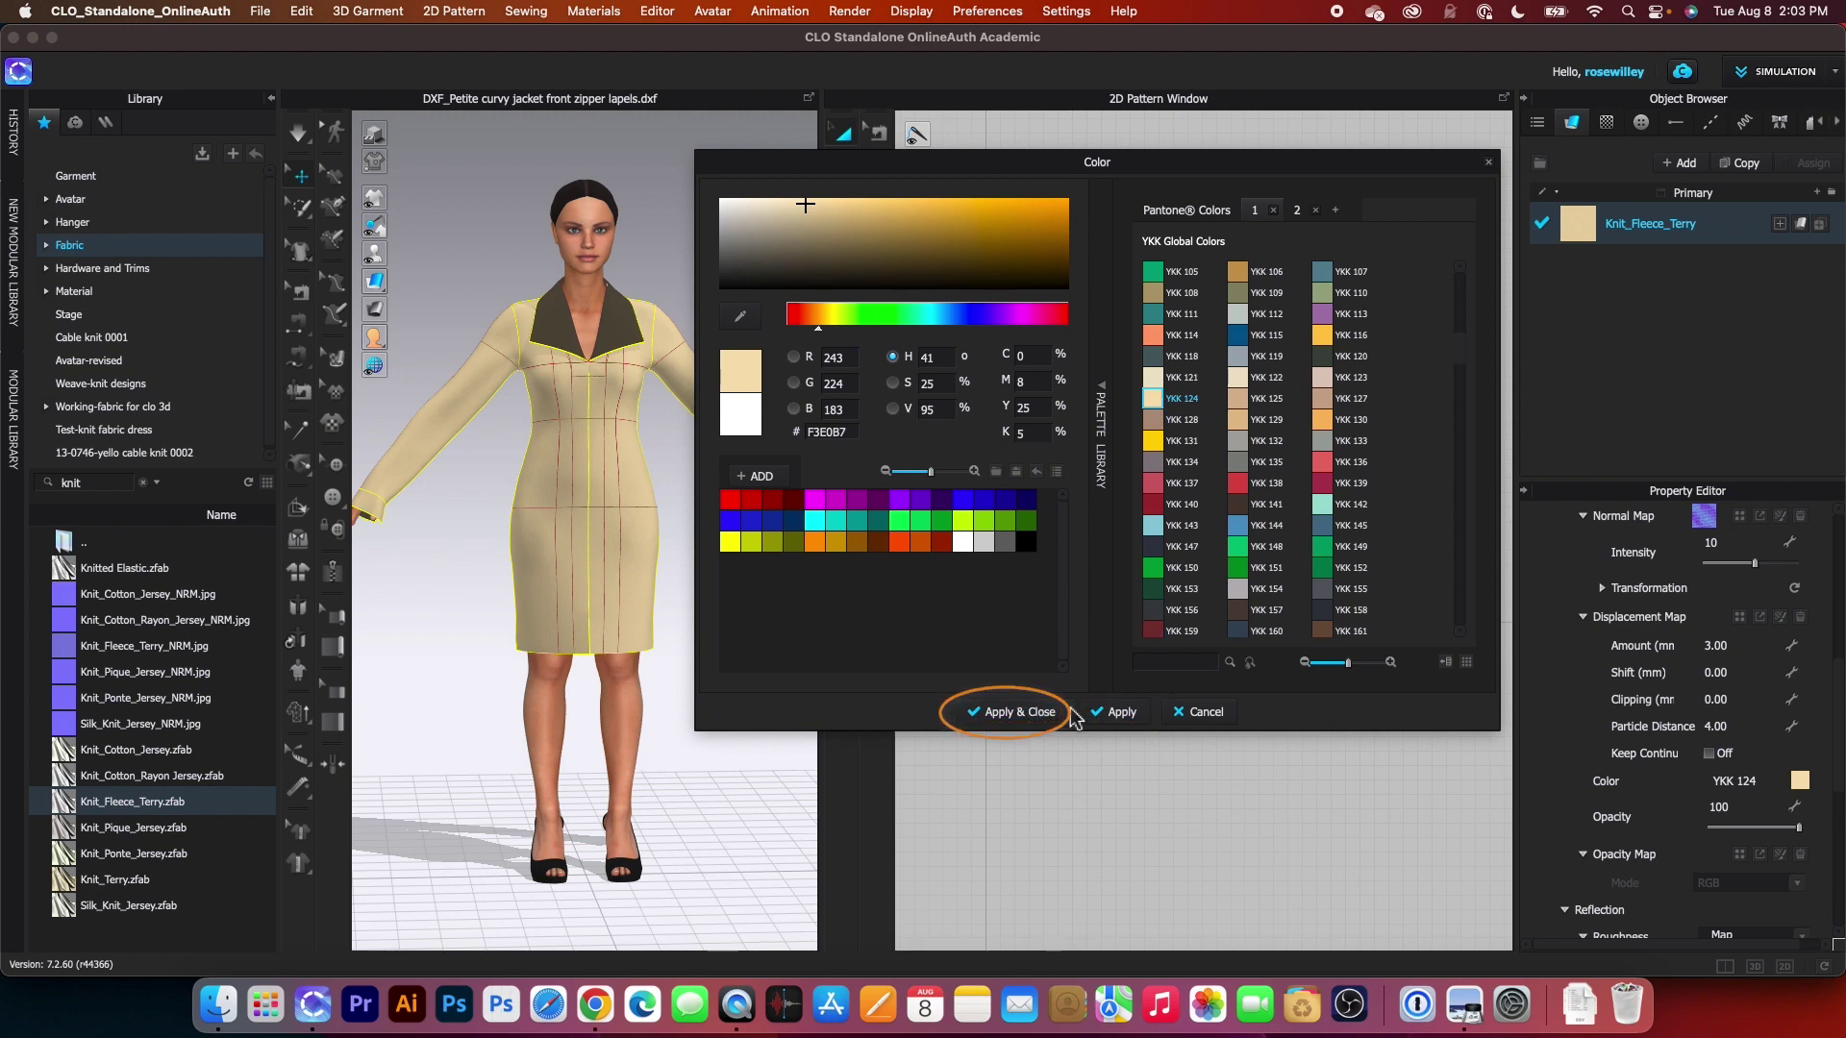
{"action": "left_click", "coordinate": [1021, 720]}
{"action": "scroll", "coordinate": [1083, 769], "scroll_direction": "up", "scroll_amount": 3}
{"action": "left_click", "coordinate": [1071, 294]}
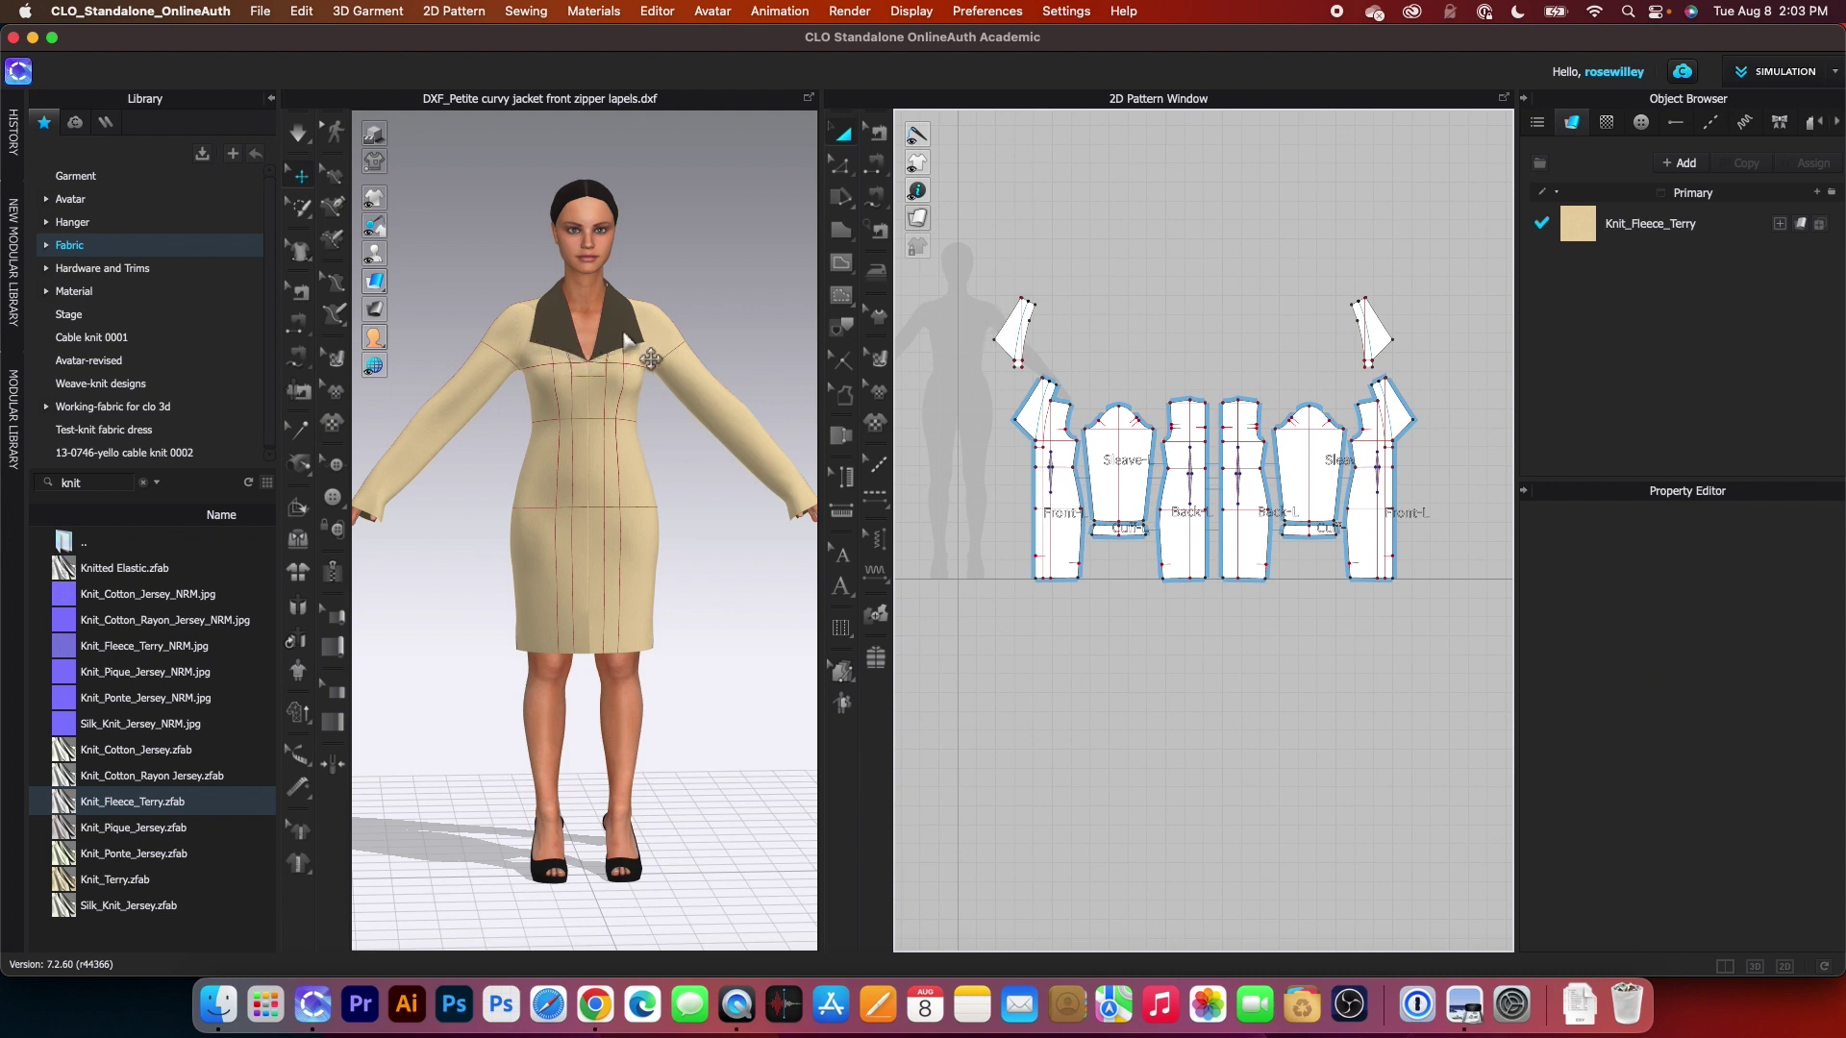
- Hide the internal lines of the garment in the 3D view
{"action": "scroll", "coordinate": [1022, 710], "scroll_direction": "up", "scroll_amount": 1}
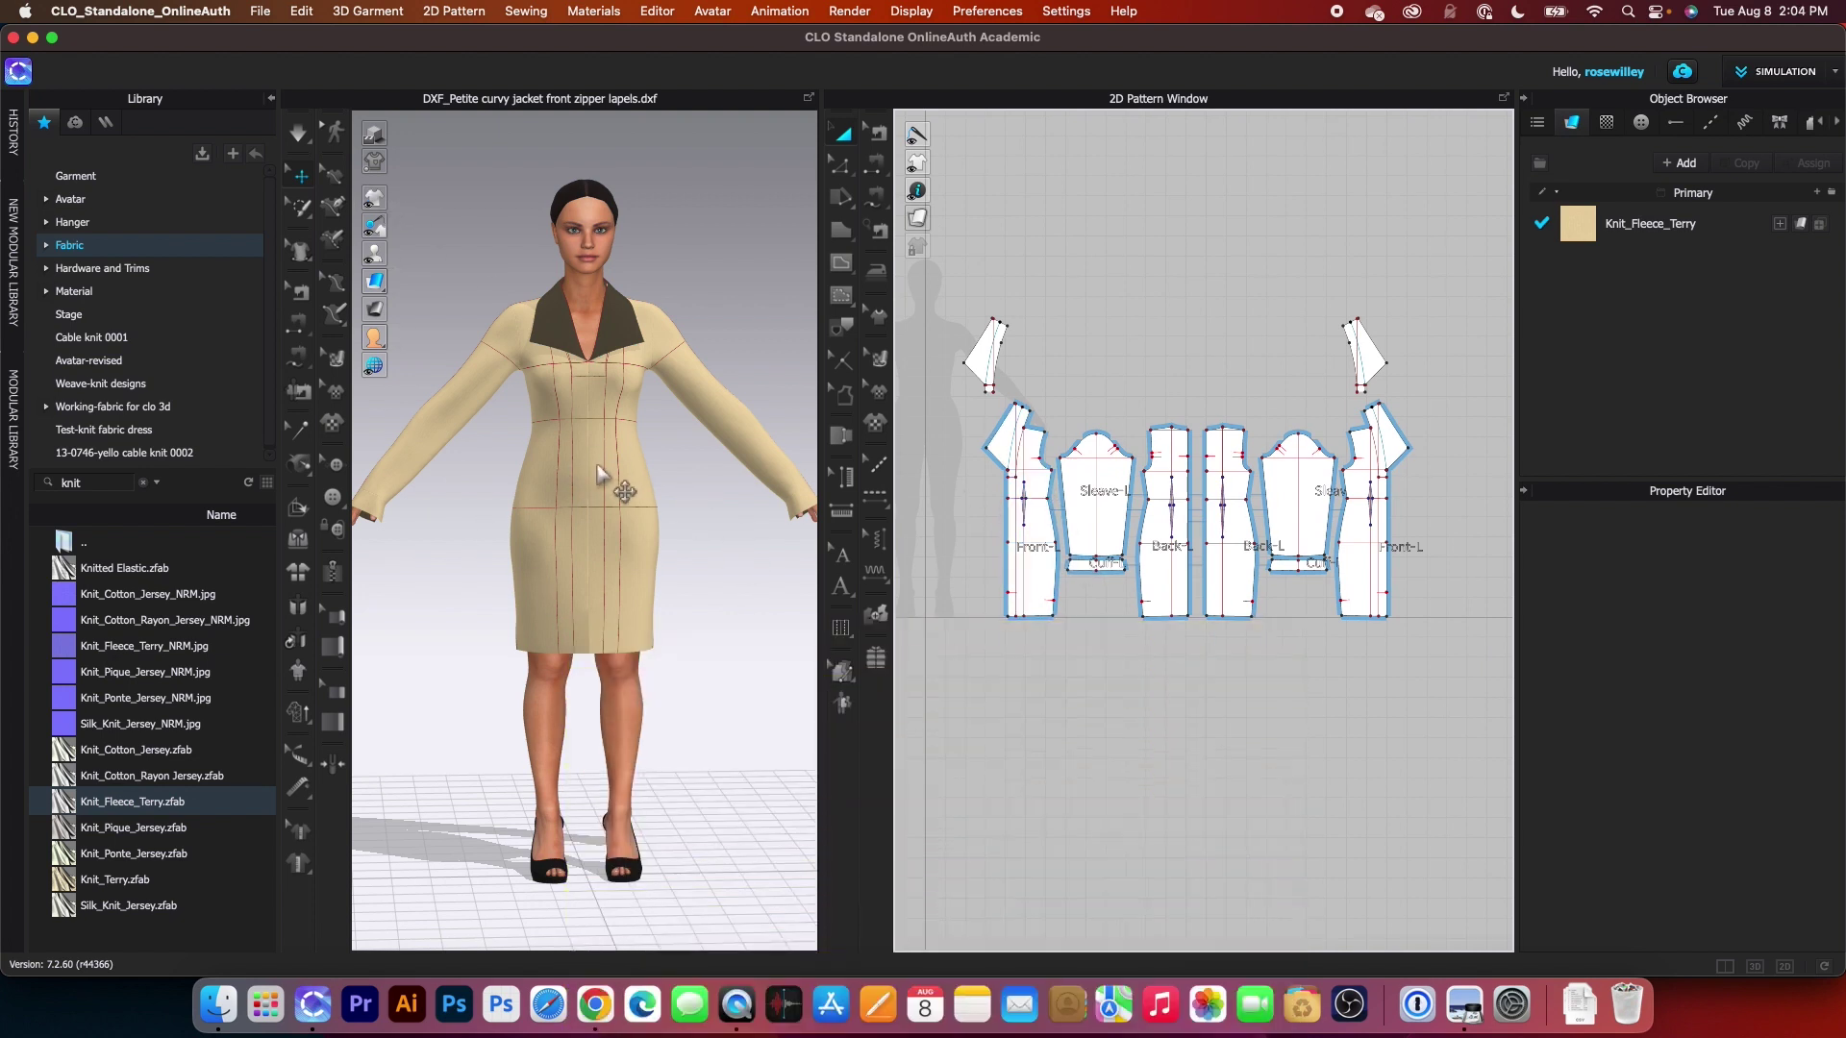
{"action": "left_click", "coordinate": [377, 202]}
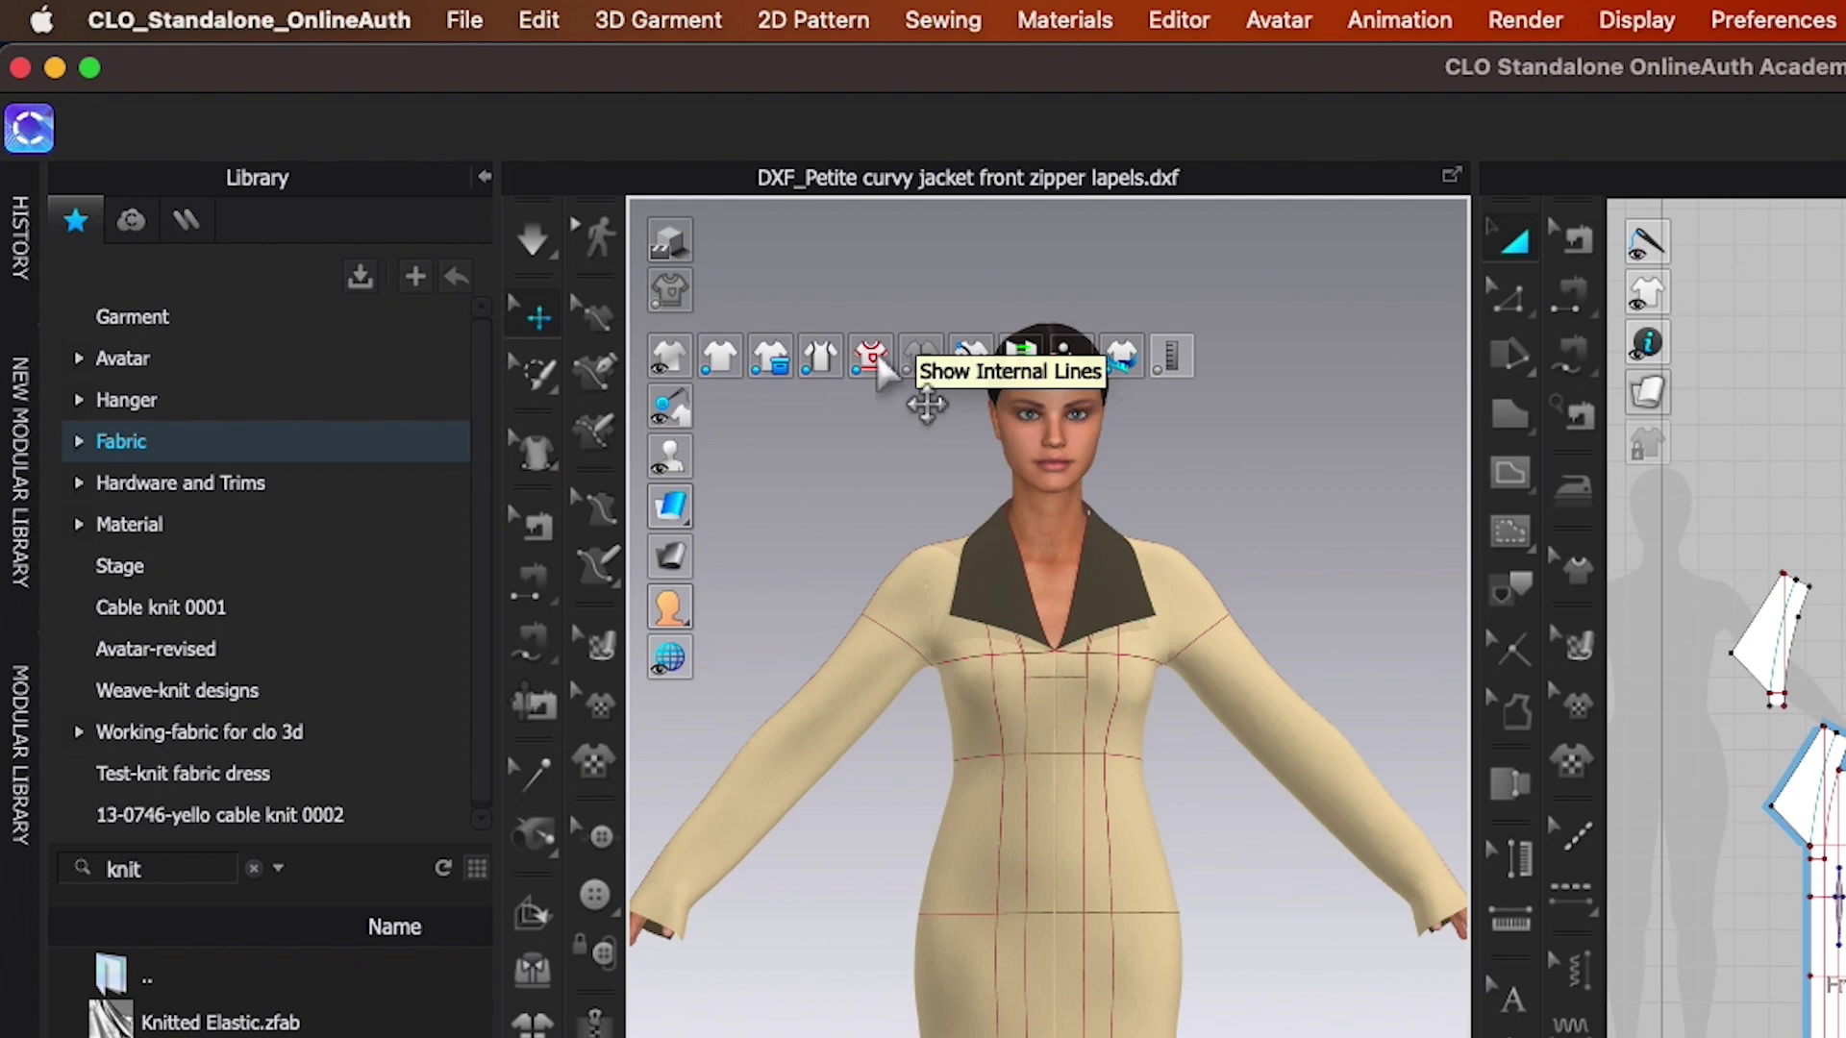
{"action": "left_click", "coordinate": [873, 360]}
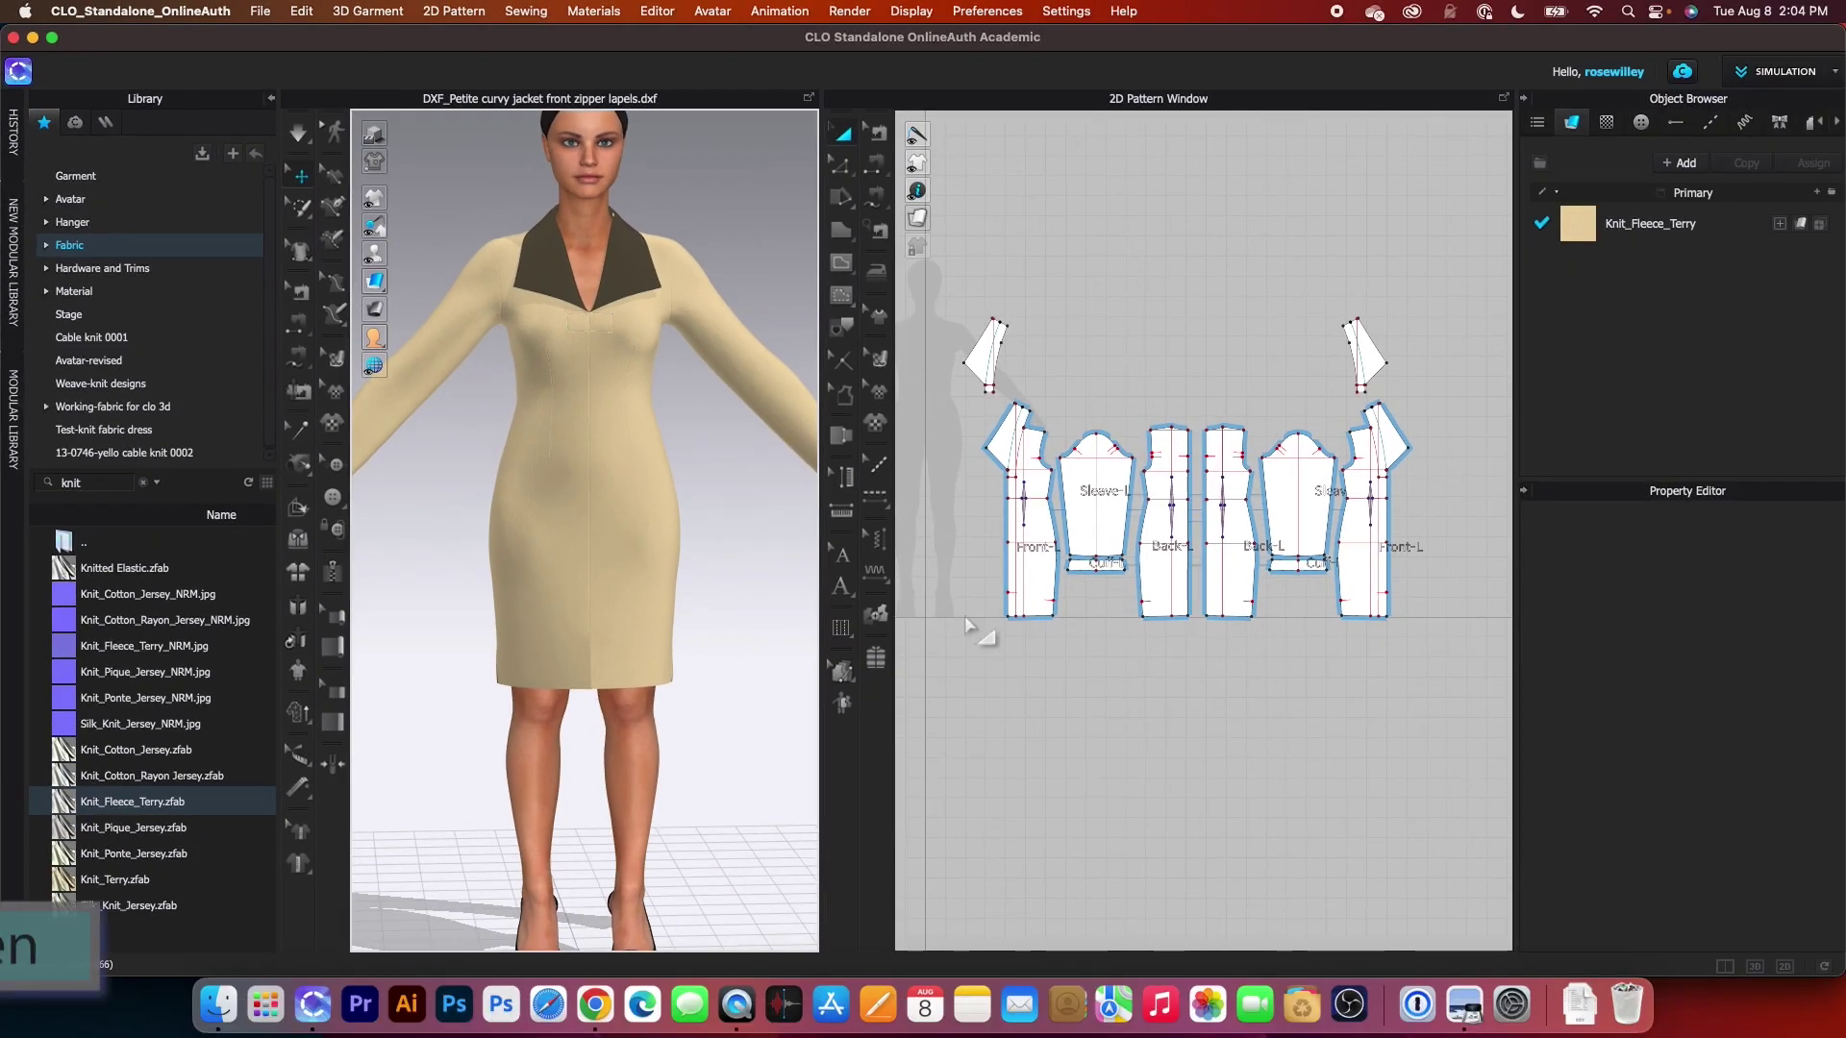
- Strengthen all the pattern pieces of the jacket and clear the selection
{"action": "left_click_drag", "start_coordinate": [967, 291], "coordinate": [1396, 623]}
{"action": "right_click", "coordinate": [1316, 511]}
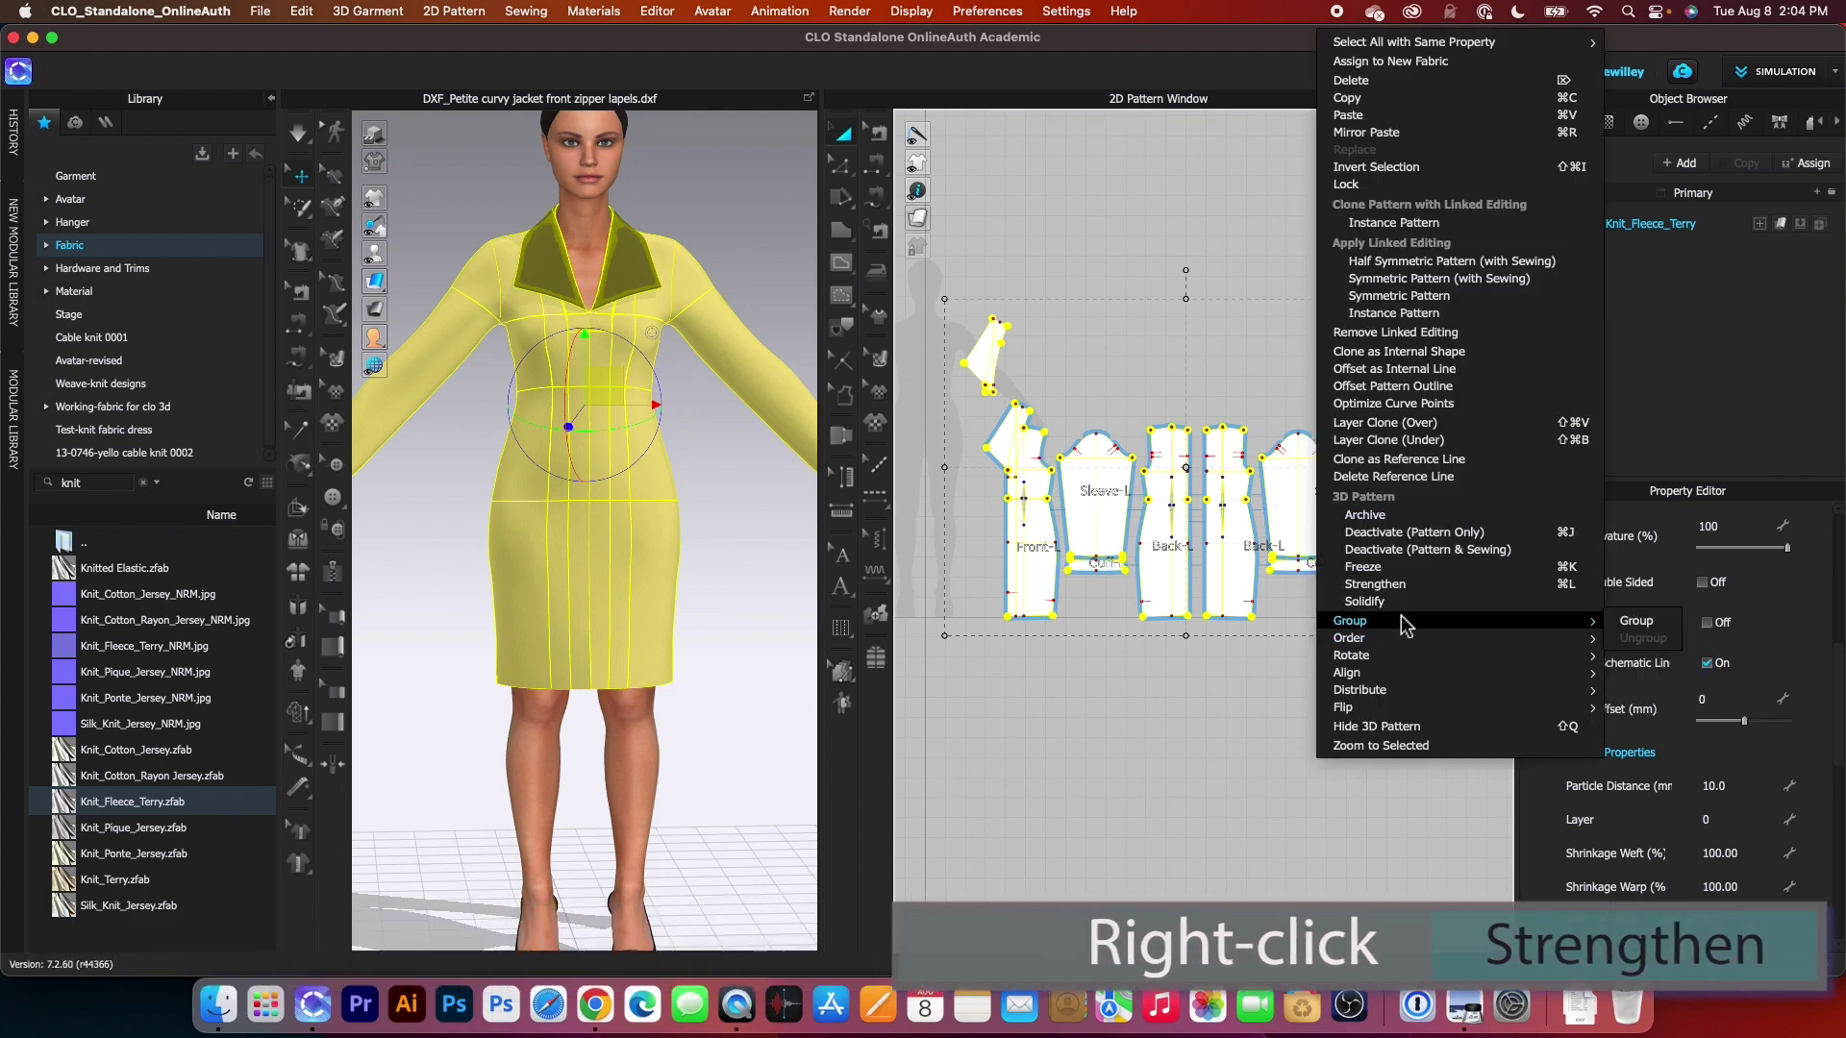
{"action": "left_click", "coordinate": [1417, 586]}
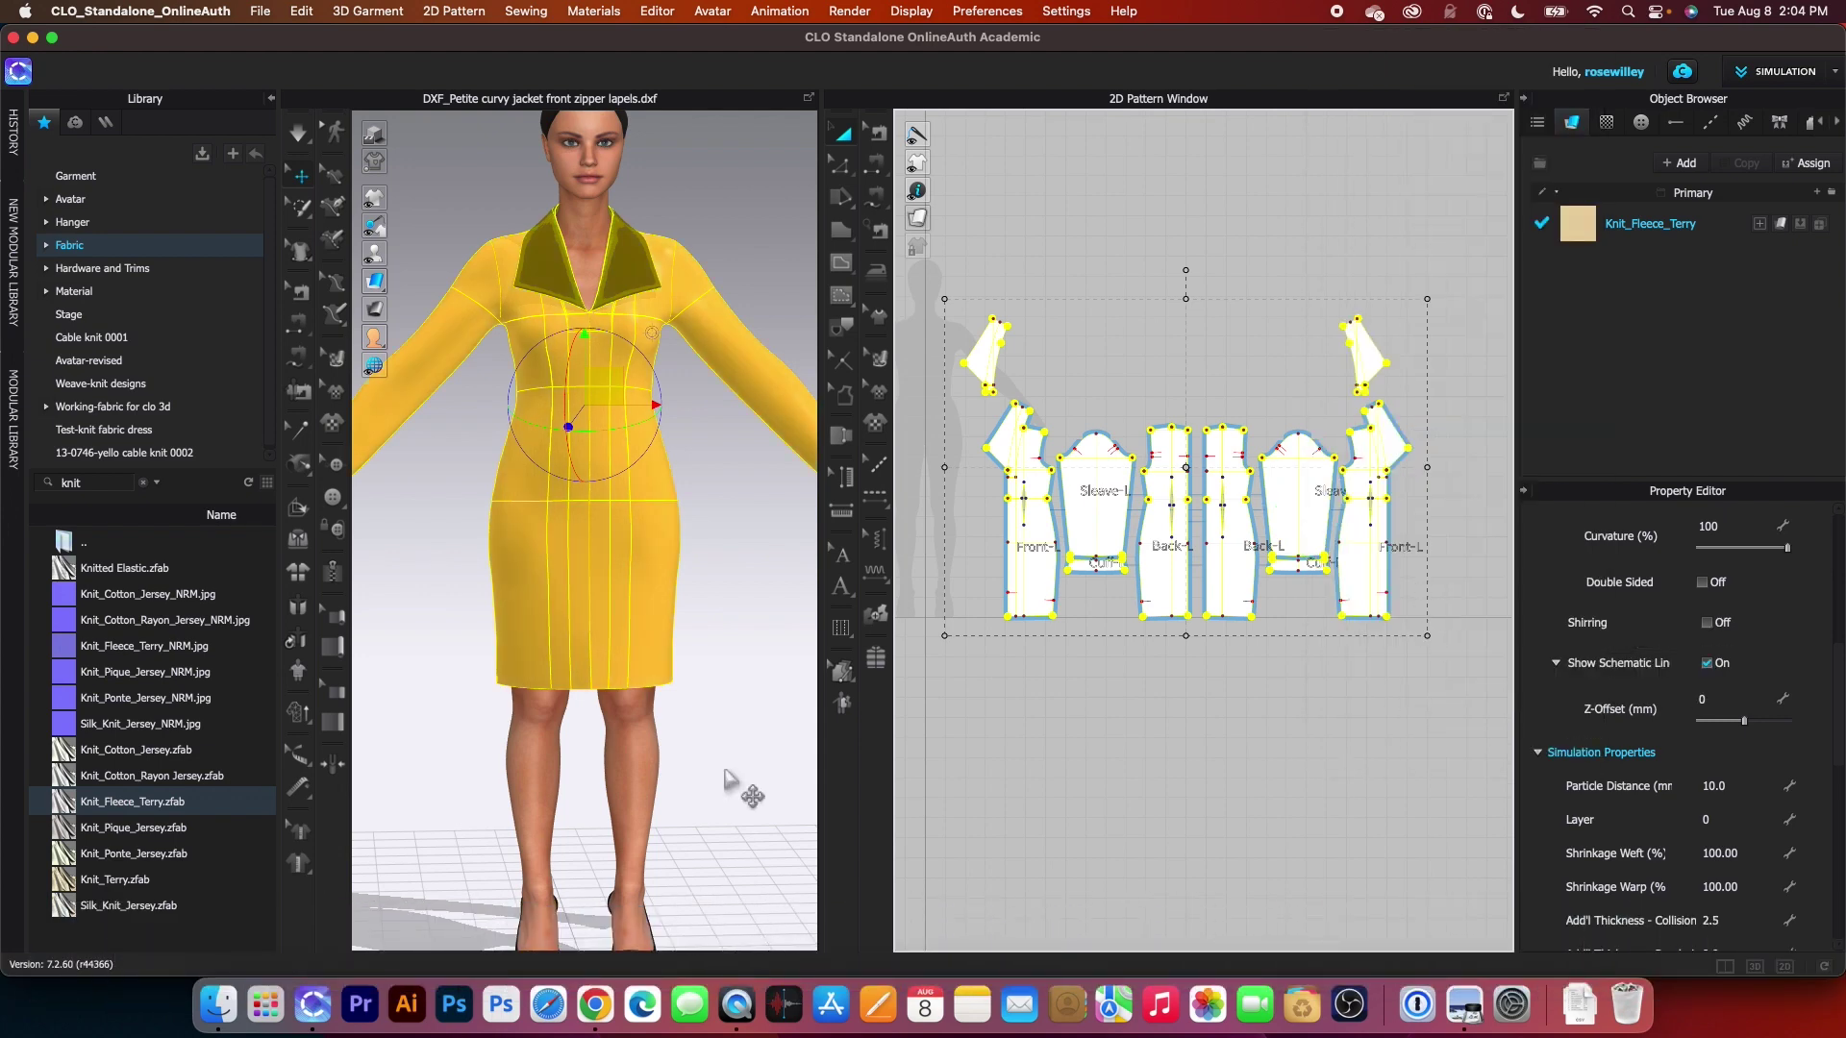
{"action": "key", "text": "b"}
{"action": "scroll", "coordinate": [1048, 615], "scroll_direction": "up", "scroll_amount": 2}
{"action": "left_click", "coordinate": [1116, 815]}
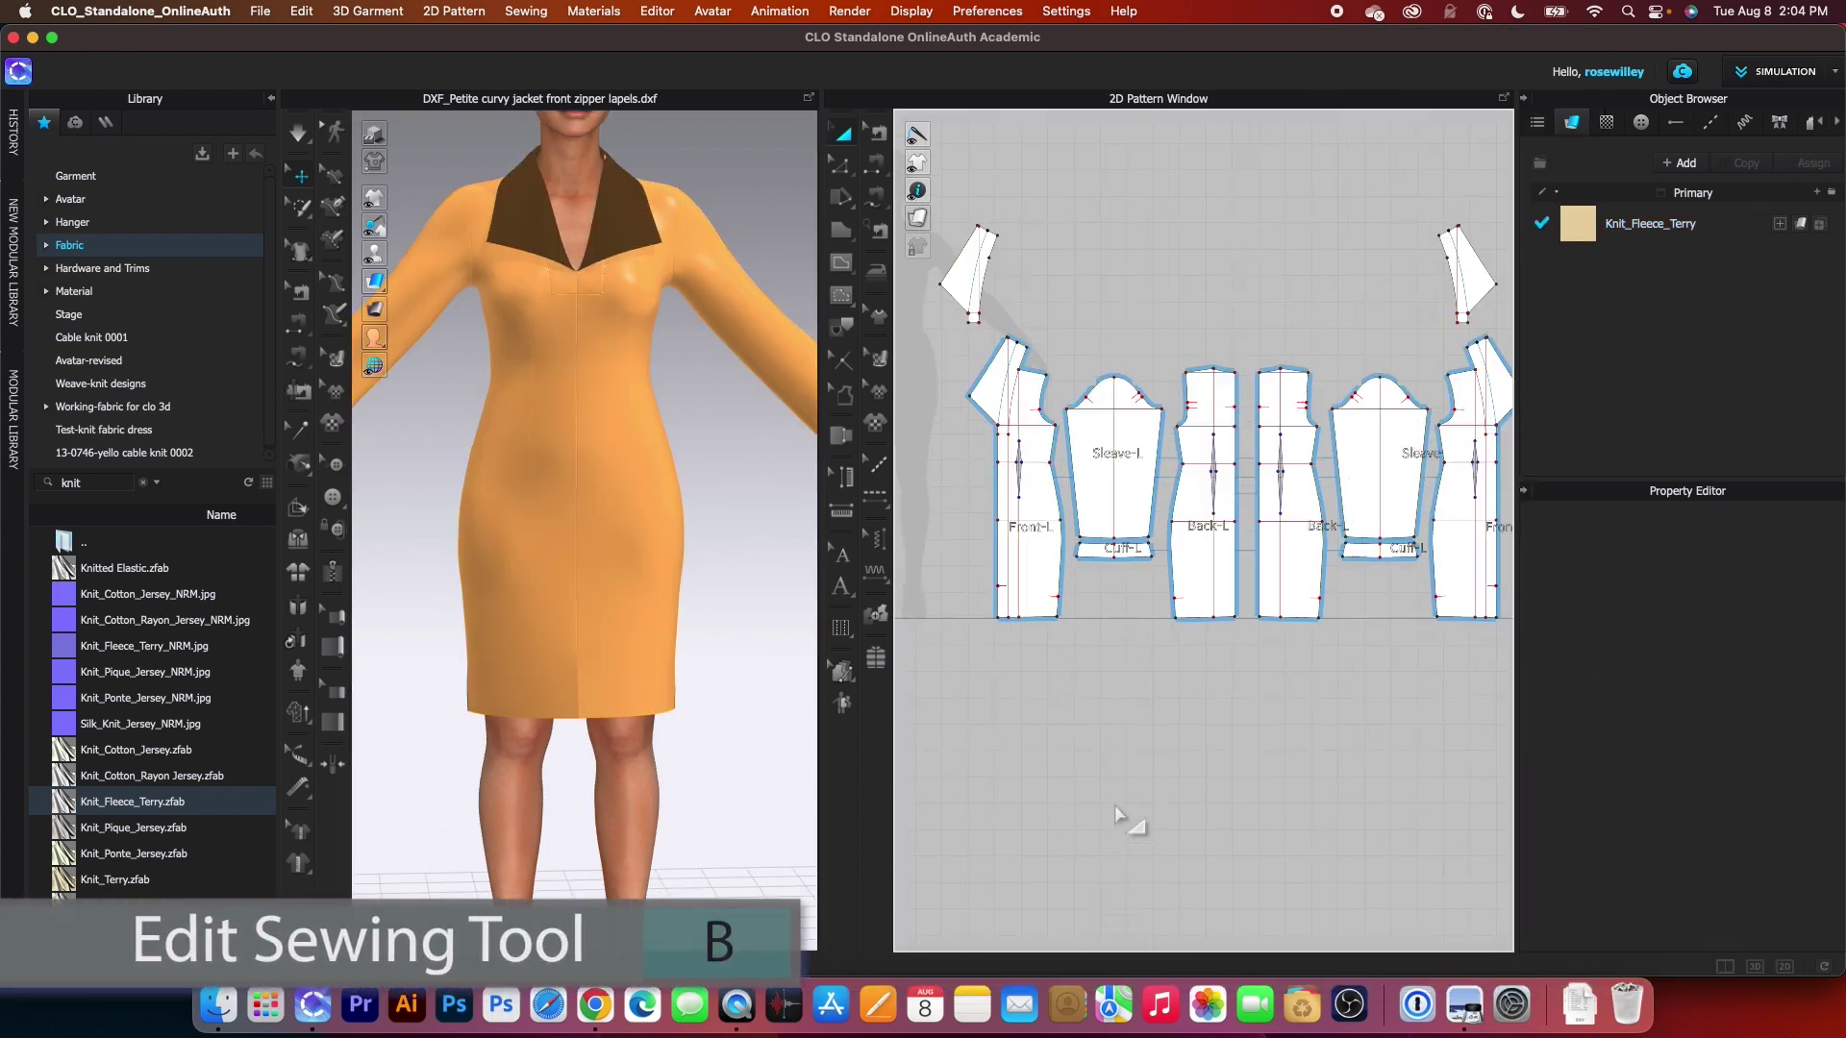
- Delete the sewing that joins the two fronts at the centre front with Edit Sewing and simulate the garment to open it
{"action": "left_click", "coordinate": [882, 137]}
{"action": "left_click", "coordinate": [1000, 584]}
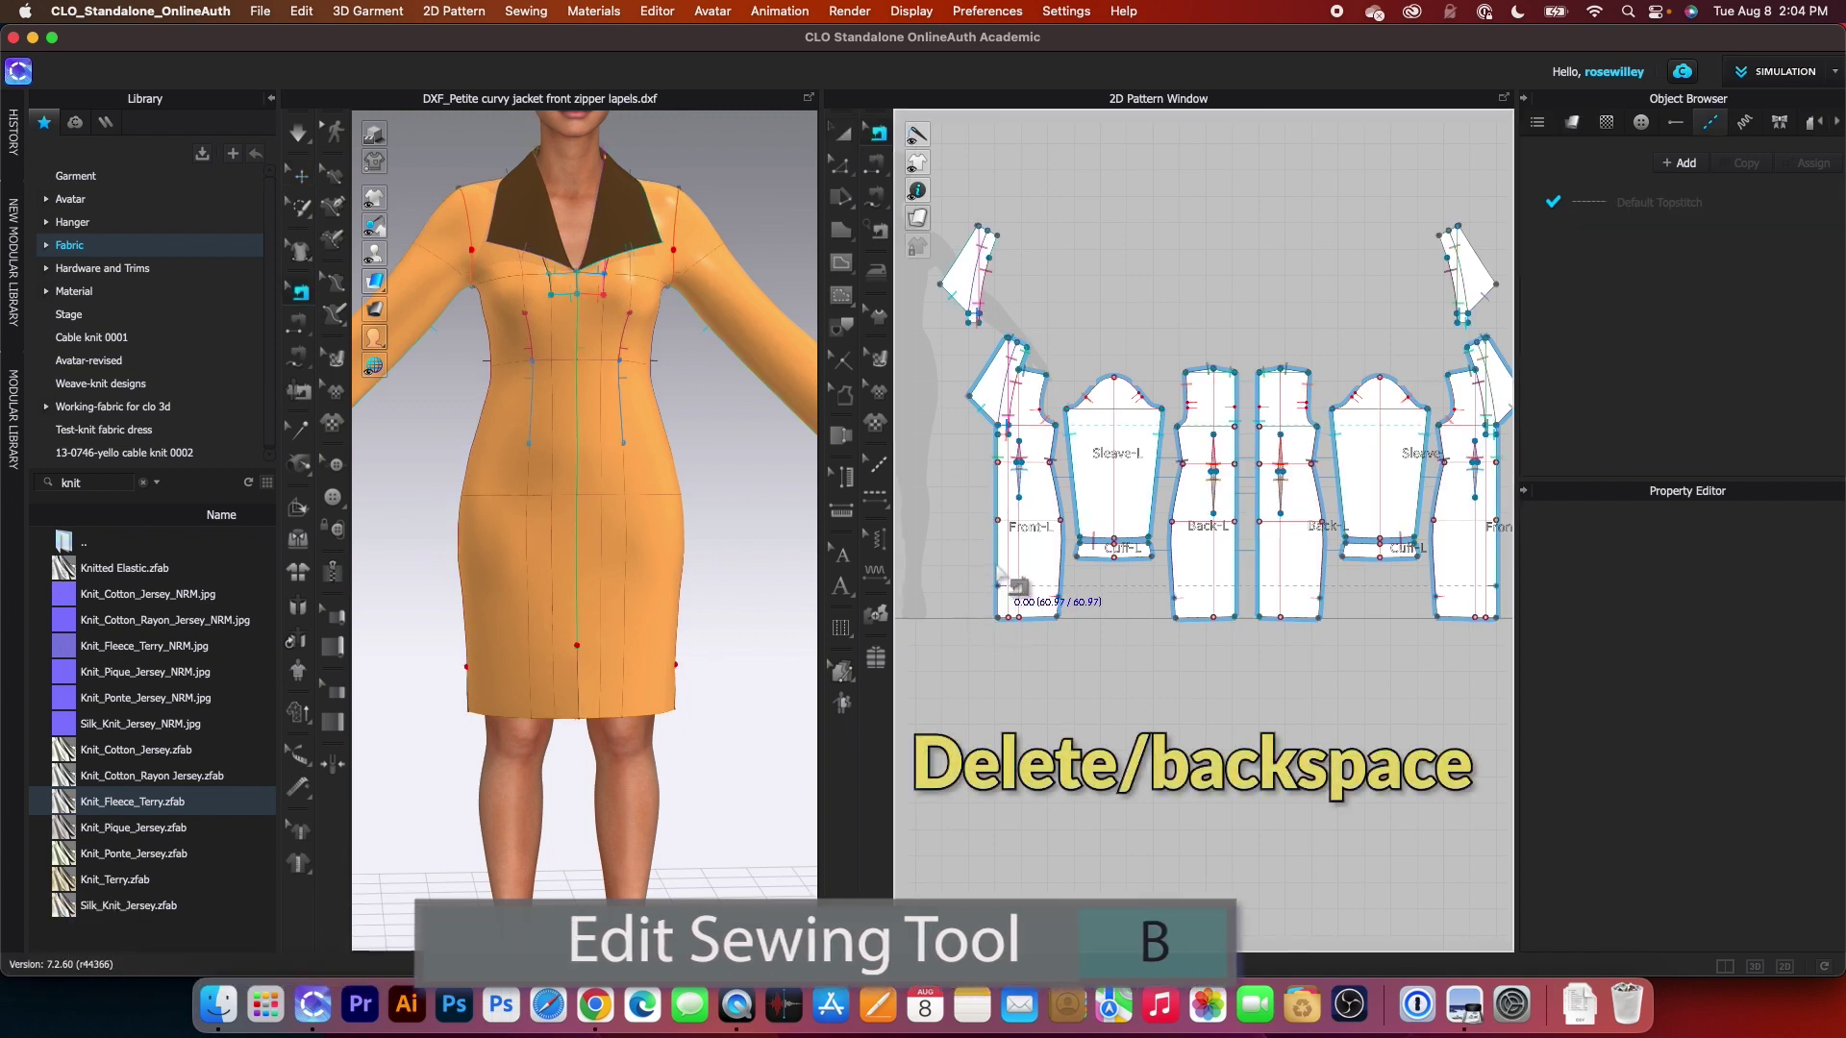
{"action": "key", "text": "BackSpace"}
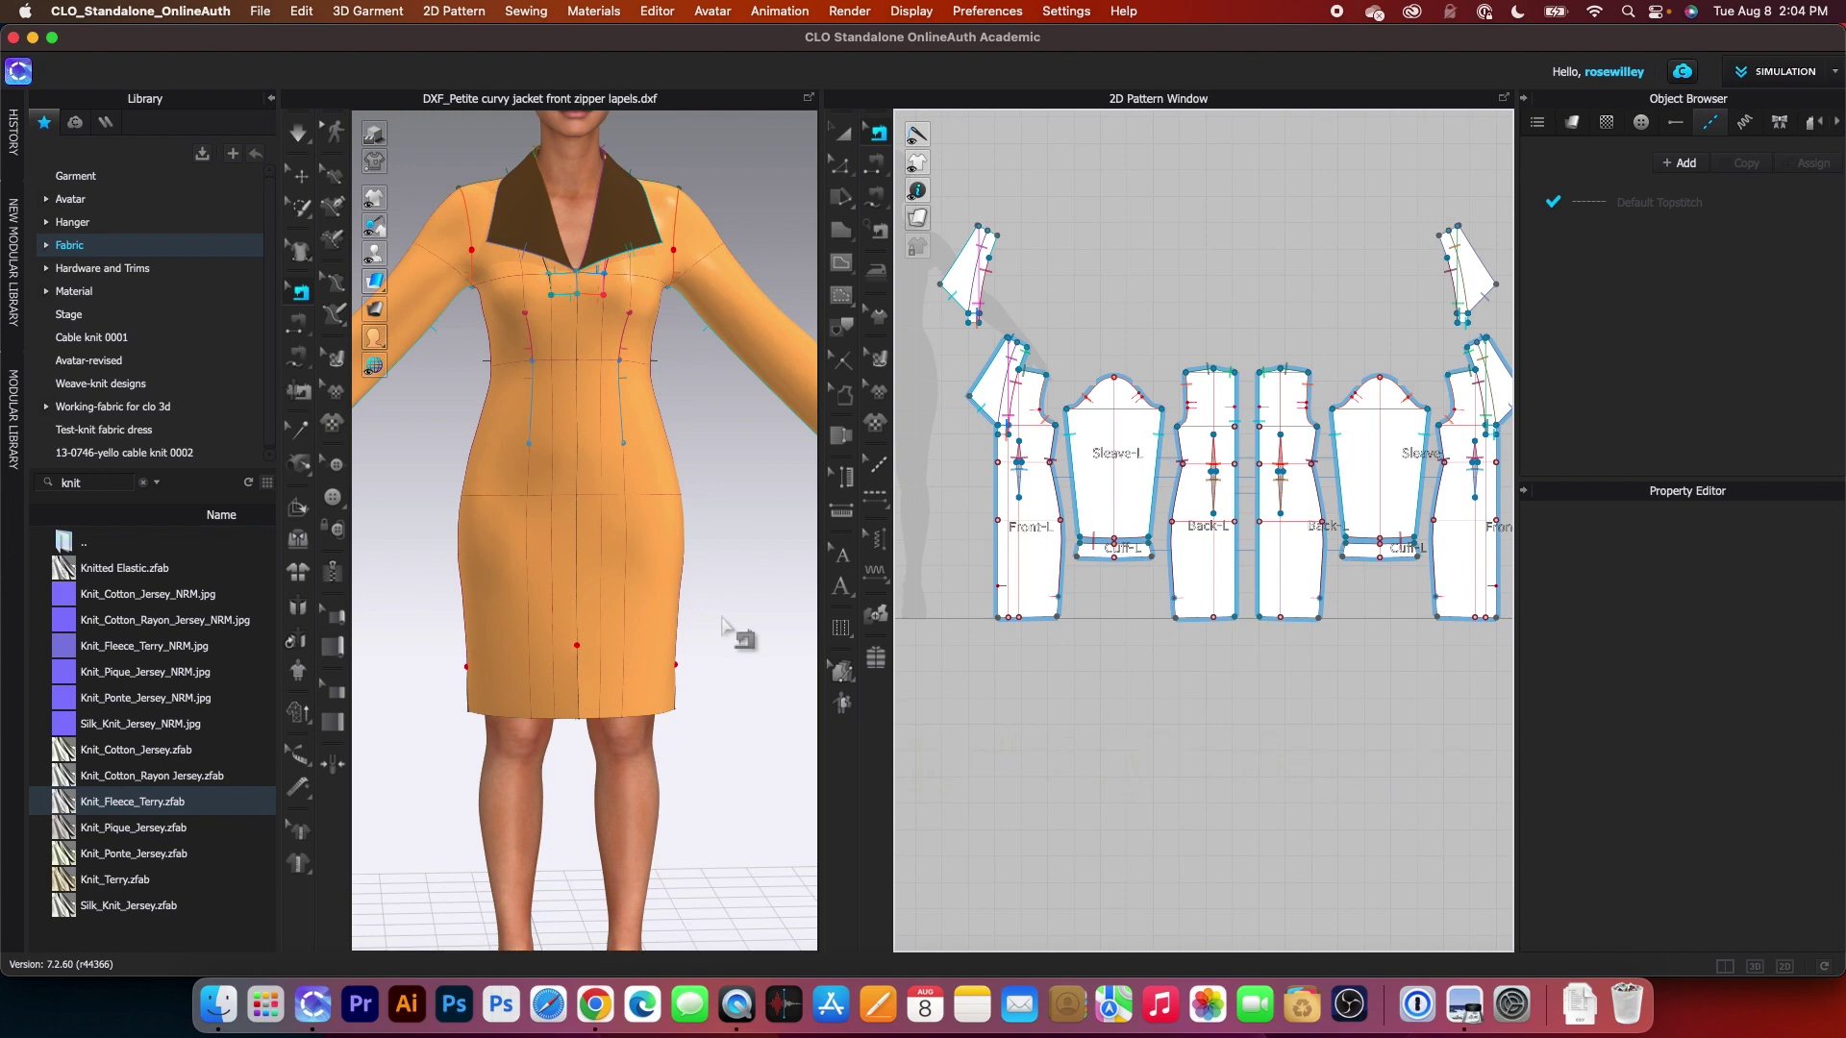
{"action": "key", "text": "space"}
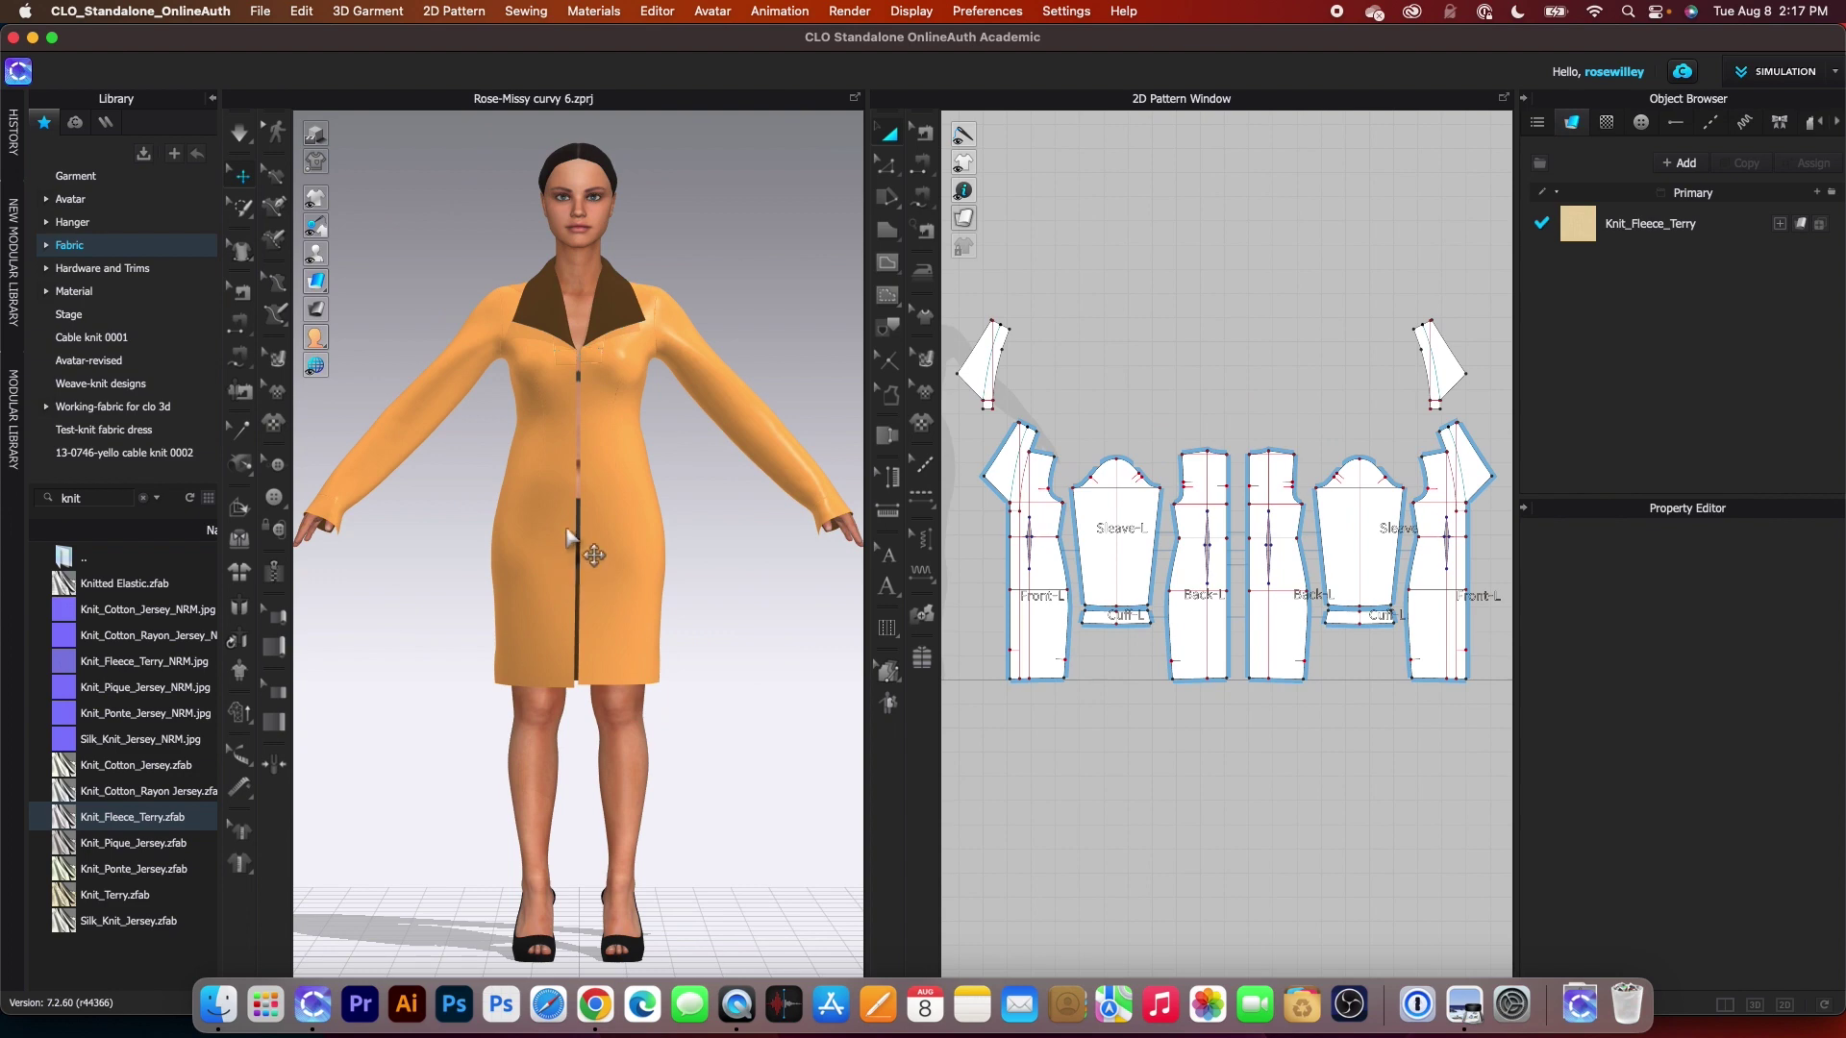
- Draw the first side of a zipper along the left-hand centre-front edge, from the lapel point to a little above the hem
{"action": "scroll", "coordinate": [568, 536], "scroll_direction": "up", "scroll_amount": 3}
{"action": "scroll", "coordinate": [610, 577], "scroll_direction": "up", "scroll_amount": 4}
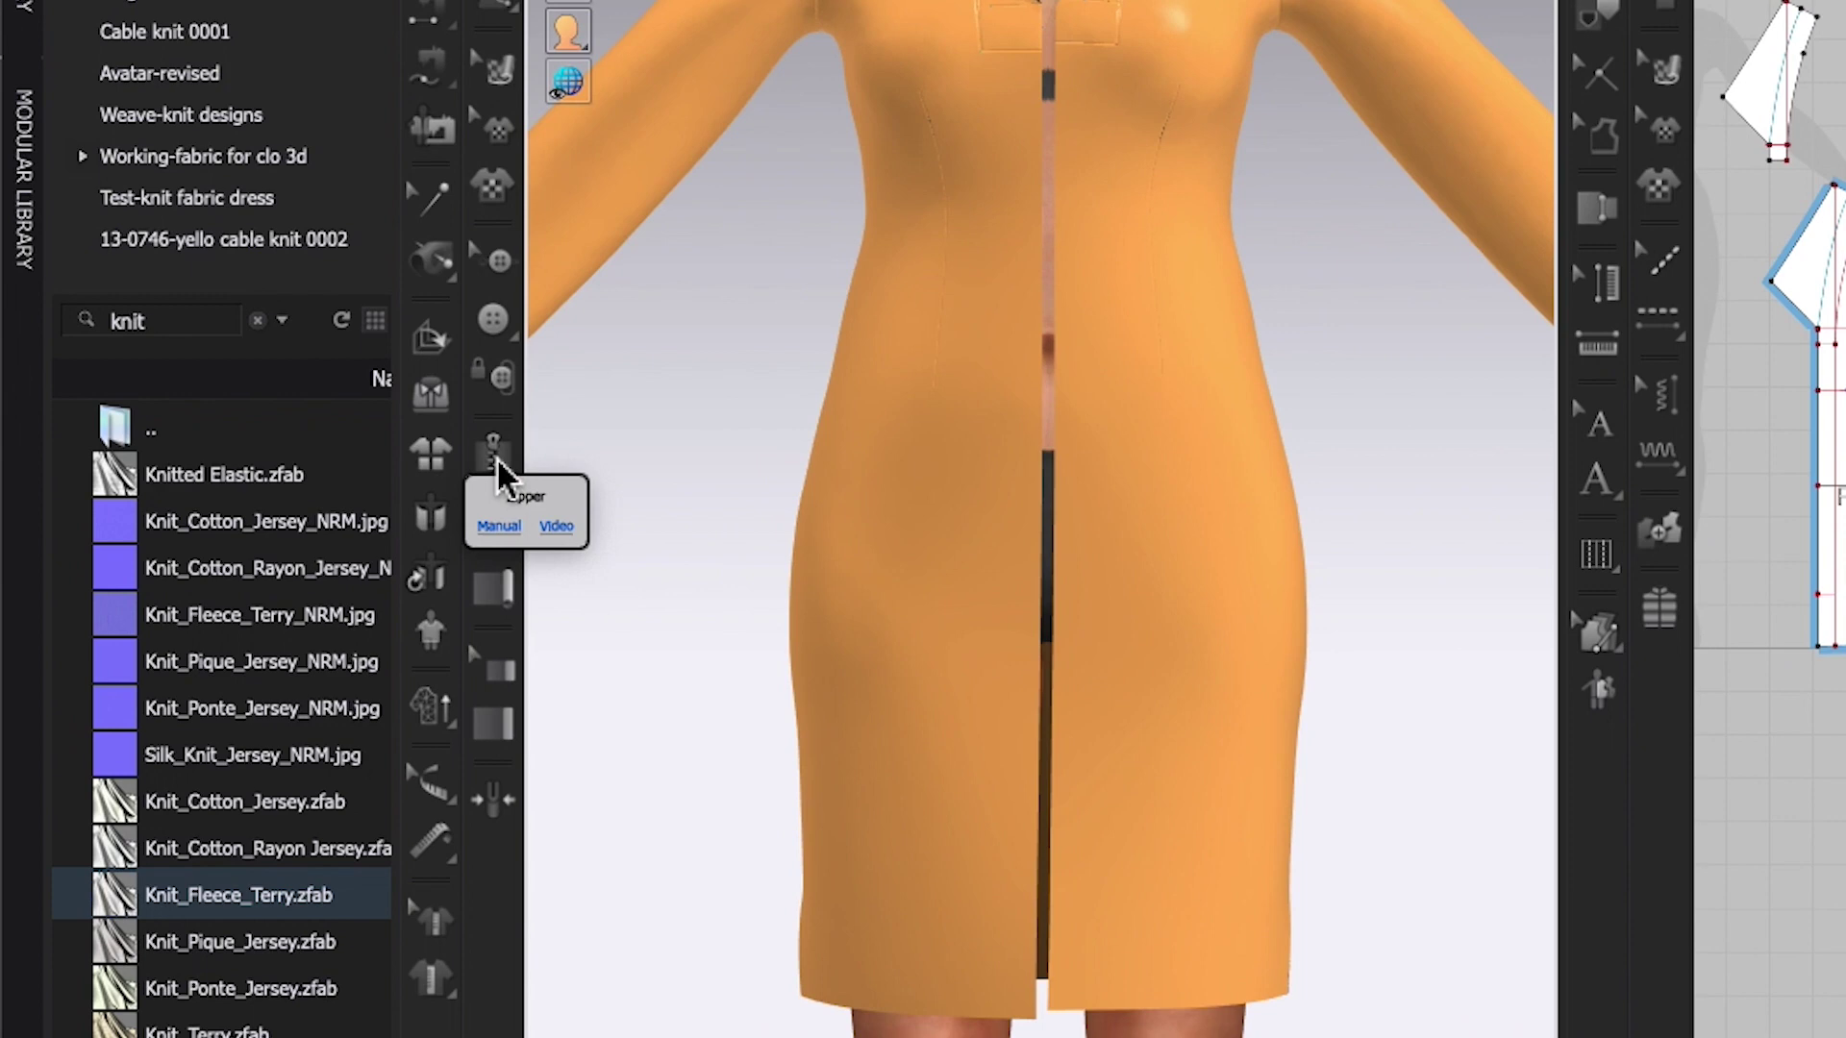
{"action": "left_click", "coordinate": [350, 535]}
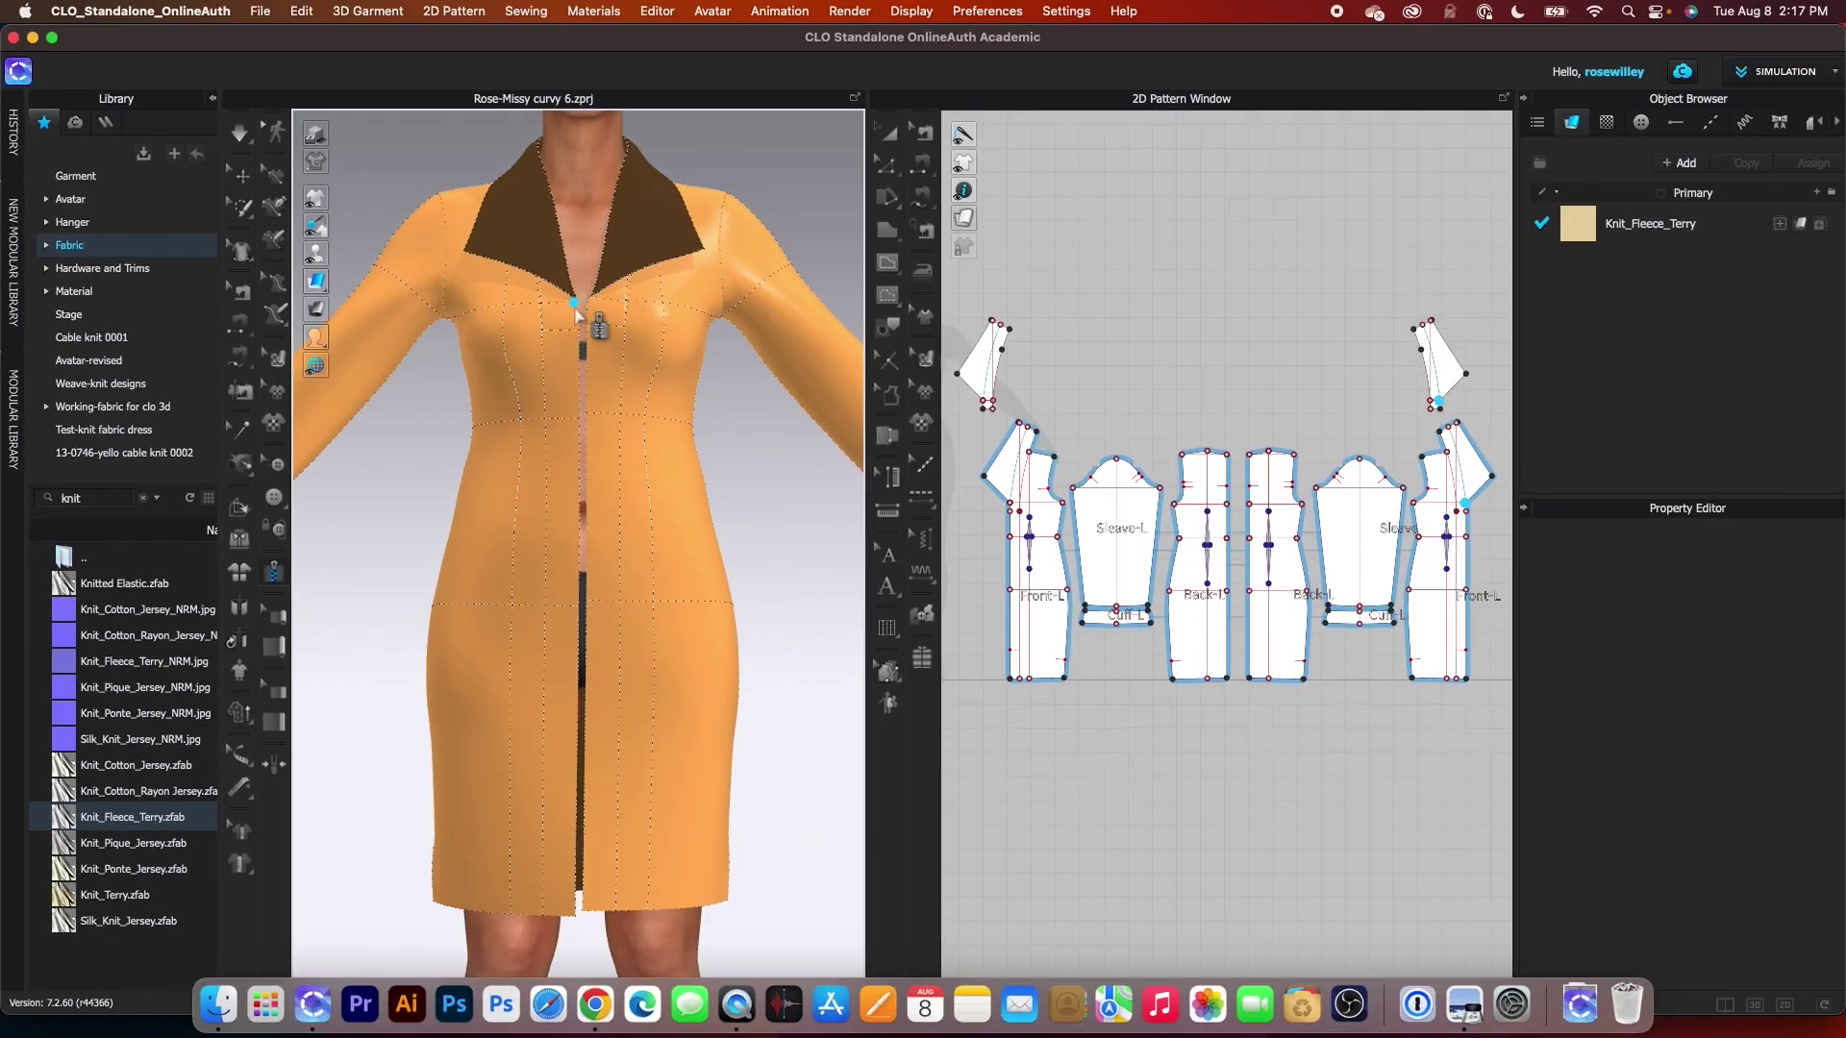
{"action": "scroll", "coordinate": [575, 313], "scroll_direction": "up", "scroll_amount": 2}
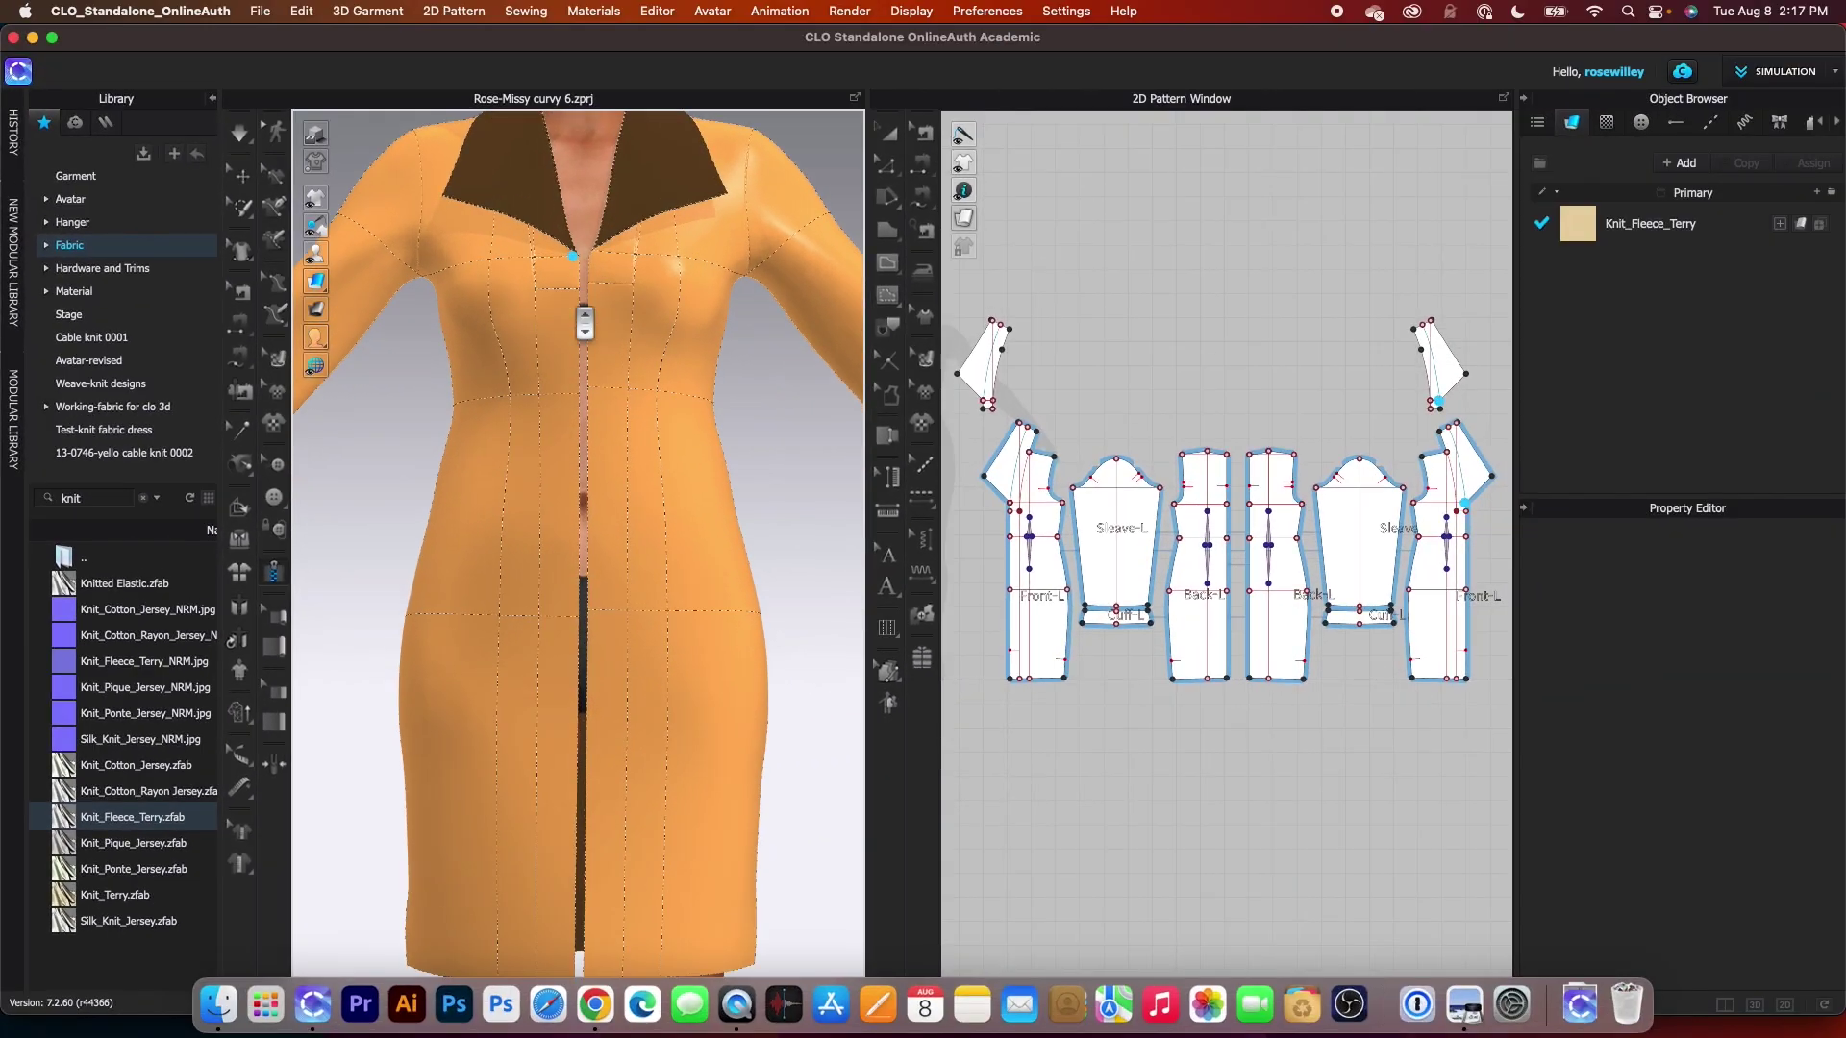
{"action": "left_click", "coordinate": [578, 258]}
{"action": "left_click", "coordinate": [574, 858]}
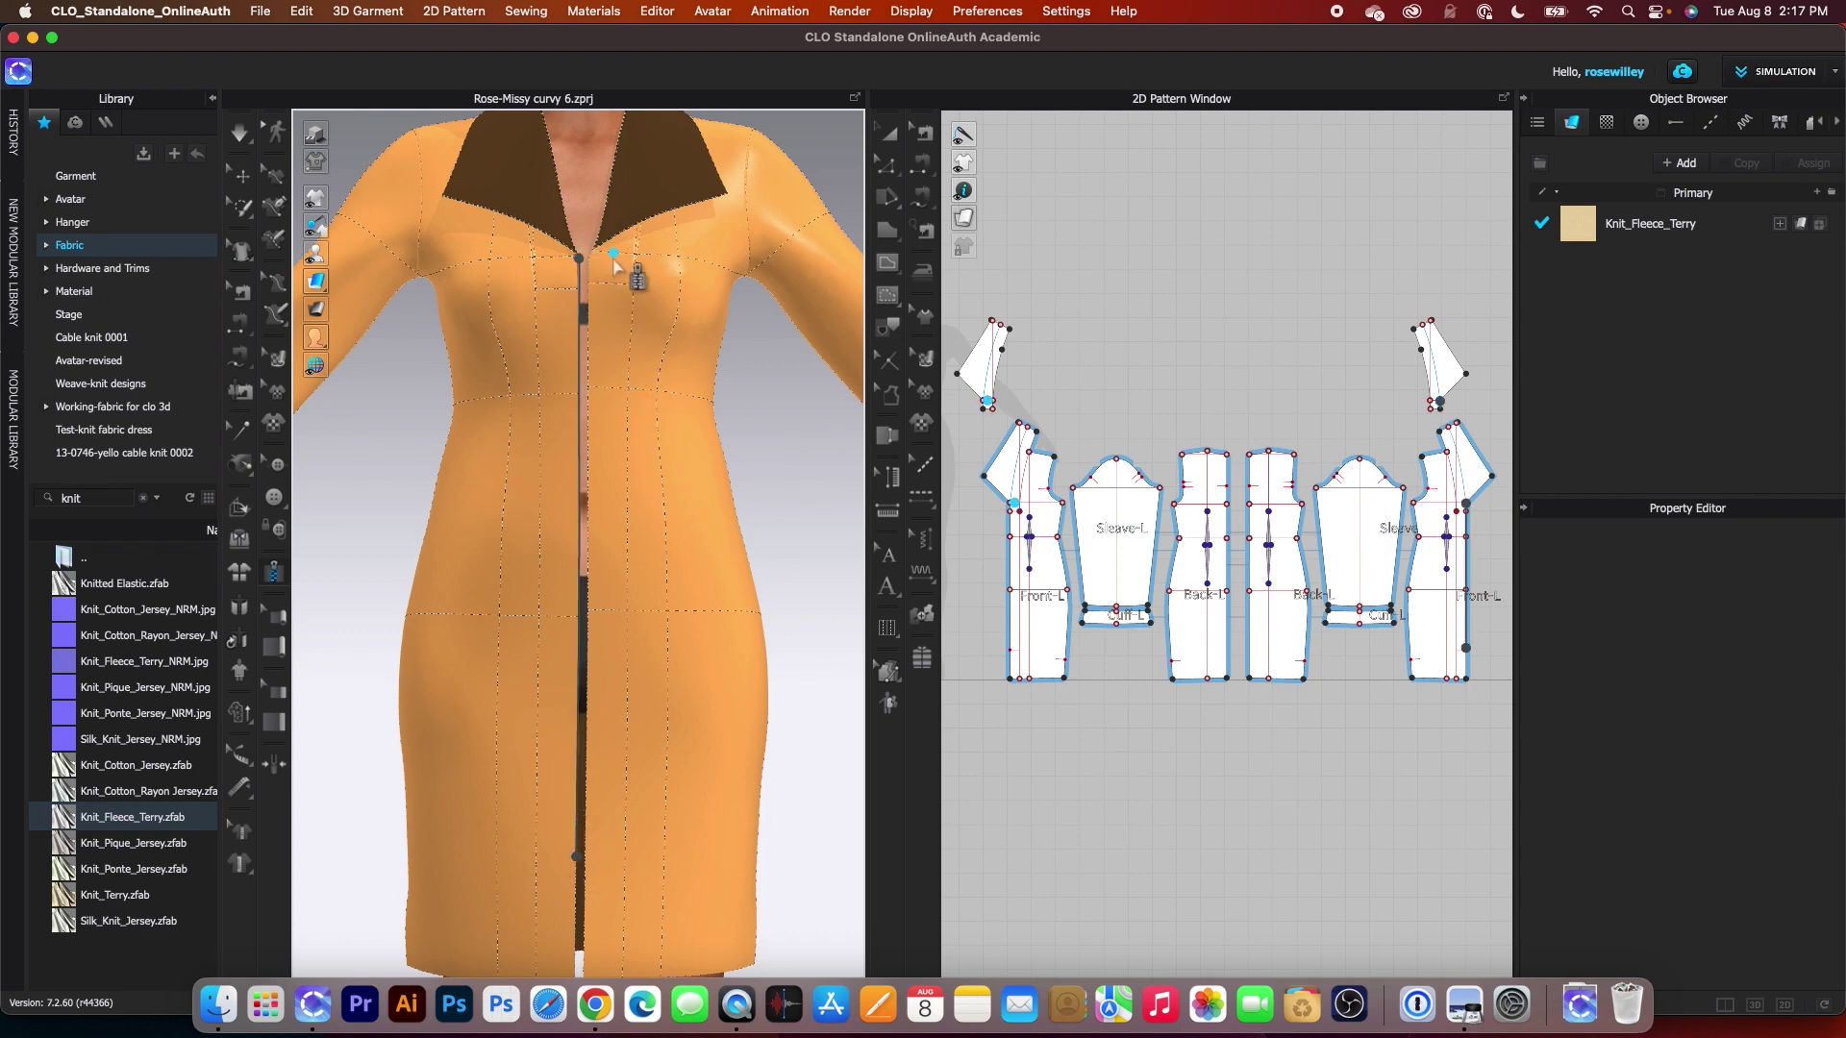
- Draw the zipper's second side along the opposite centre-front edge, from the lapel point to the matching height above the hem
{"action": "scroll", "coordinate": [606, 274], "scroll_direction": "up", "scroll_amount": 3}
{"action": "scroll", "coordinate": [576, 384], "scroll_direction": "up", "scroll_amount": 4}
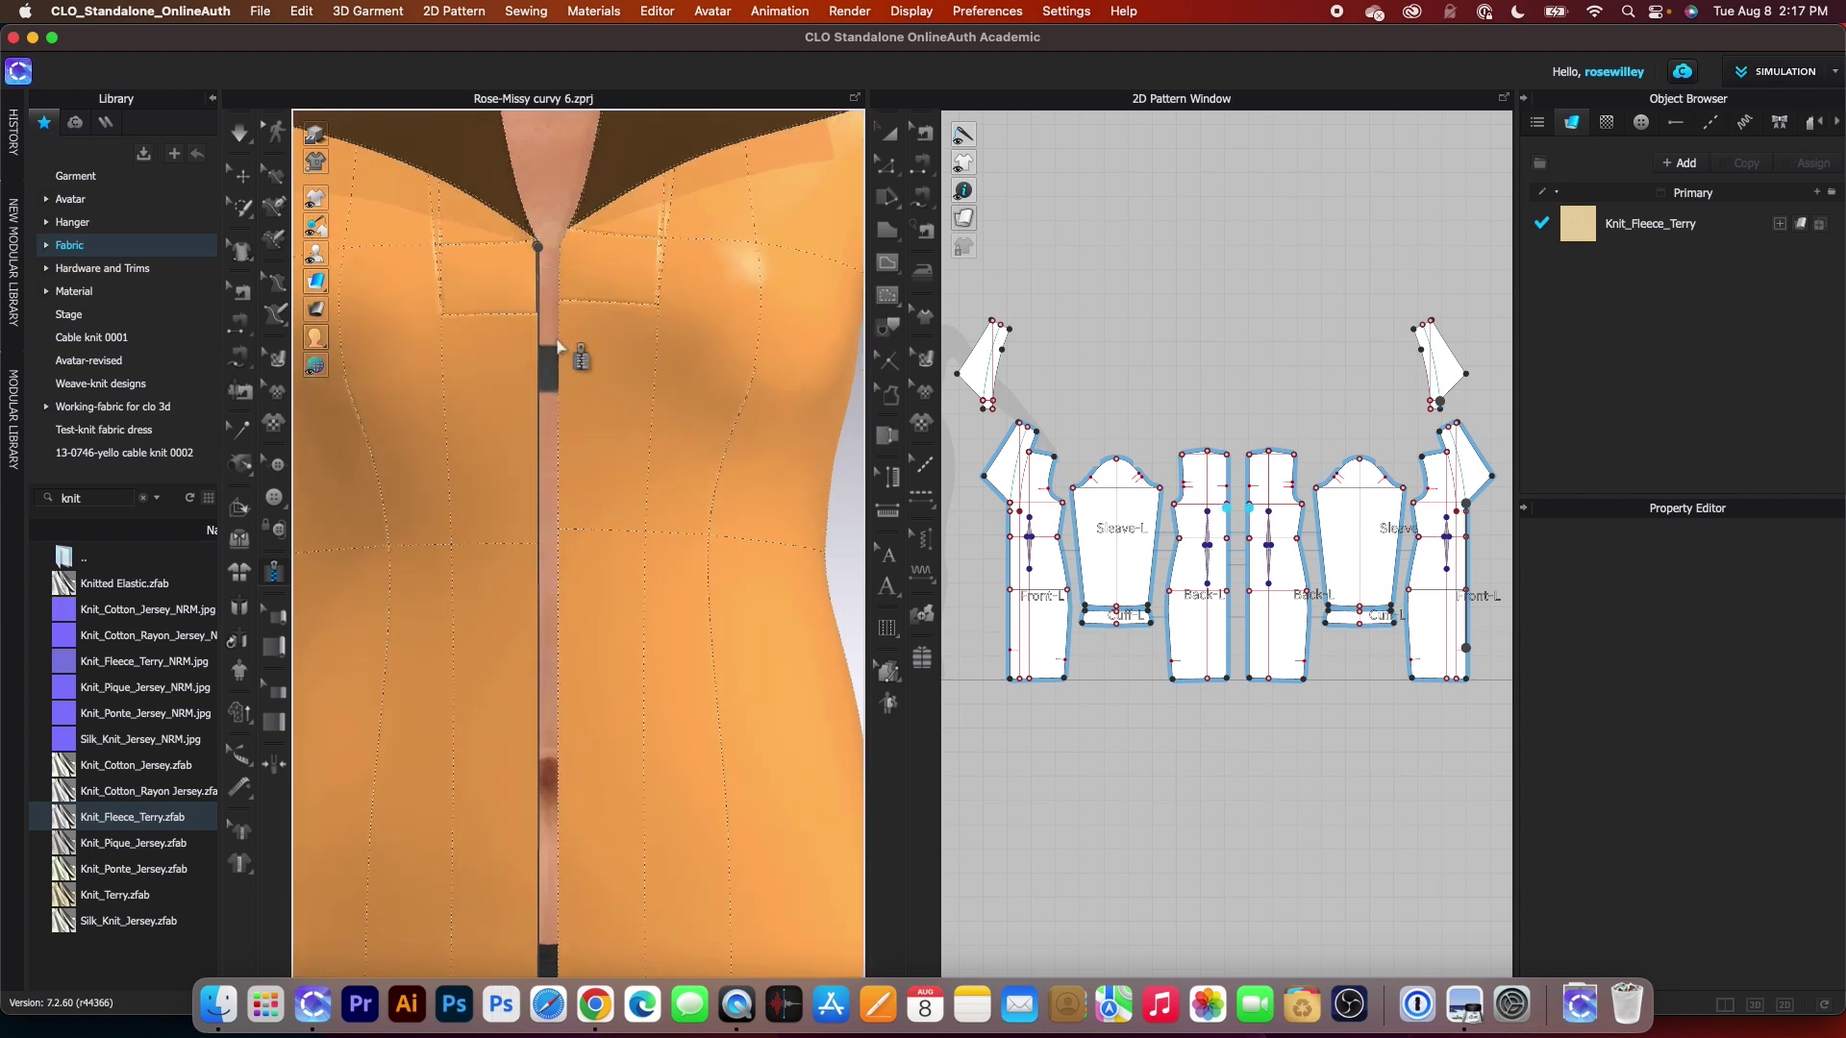
{"action": "scroll", "coordinate": [558, 348], "scroll_direction": "up", "scroll_amount": 2}
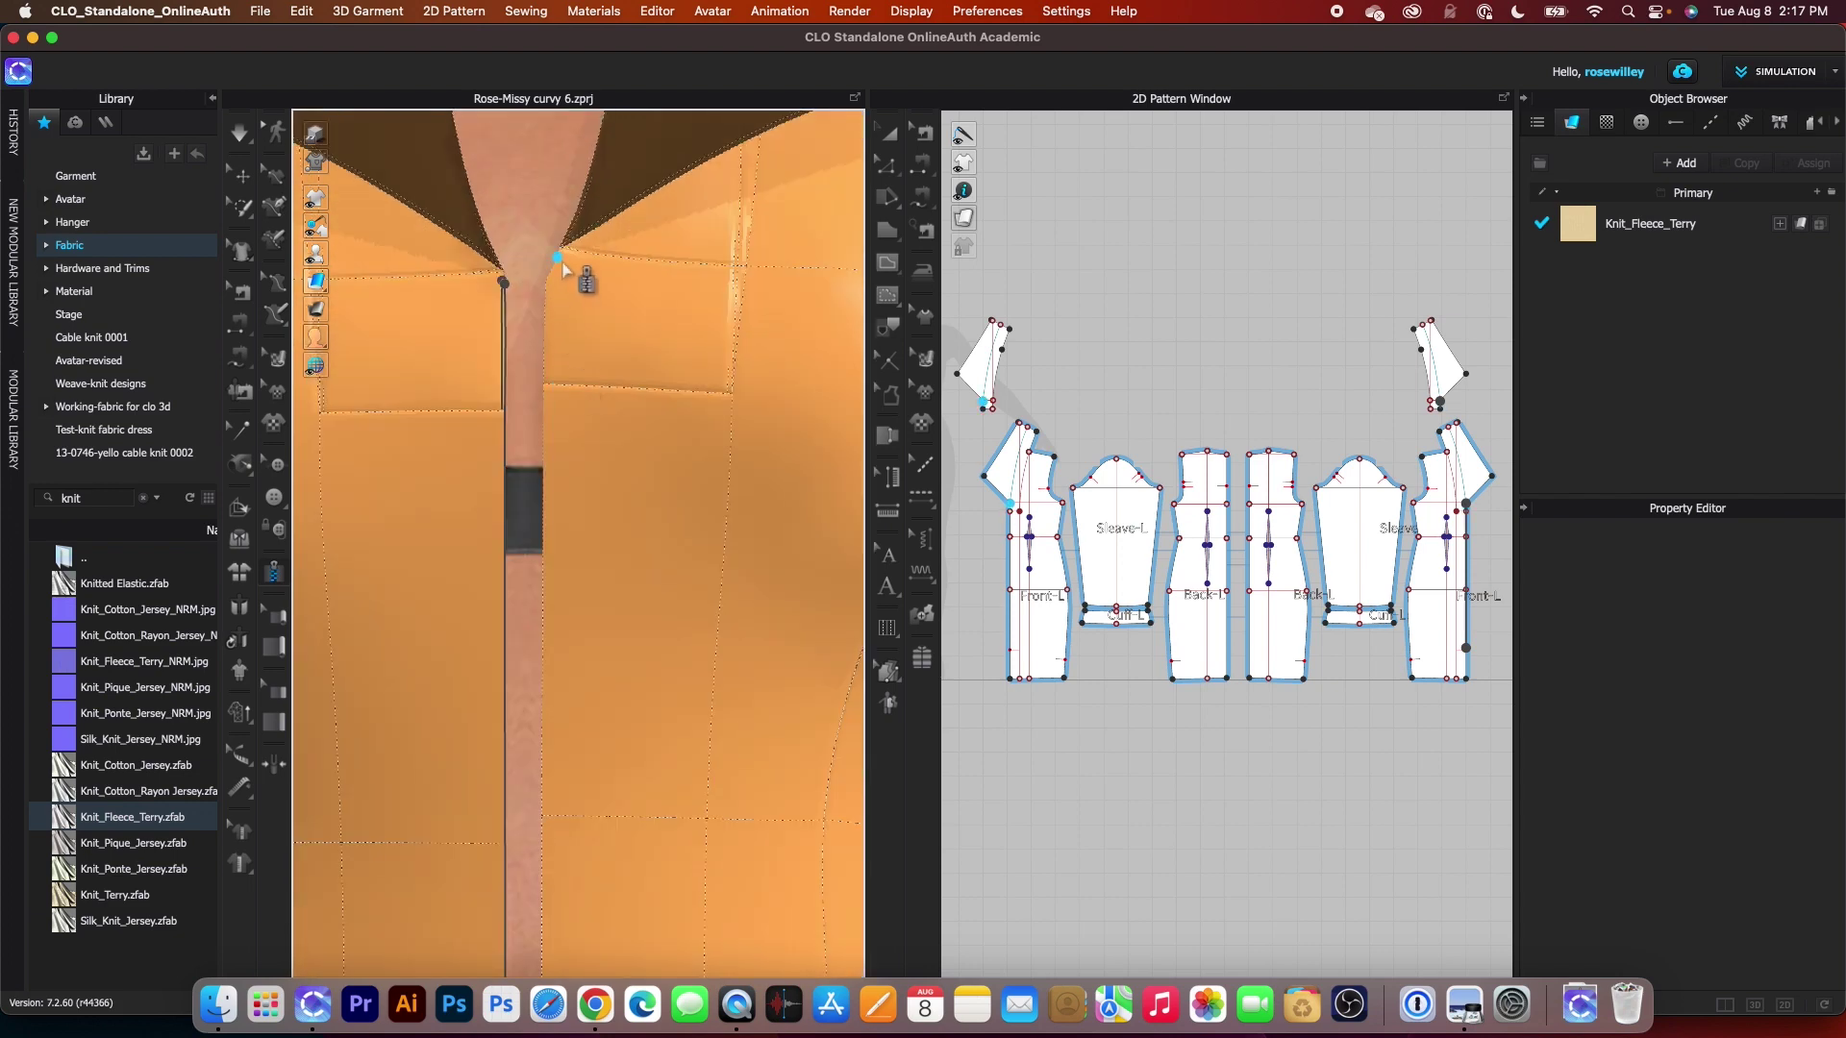
{"action": "scroll", "coordinate": [577, 510], "scroll_direction": "down", "scroll_amount": 3}
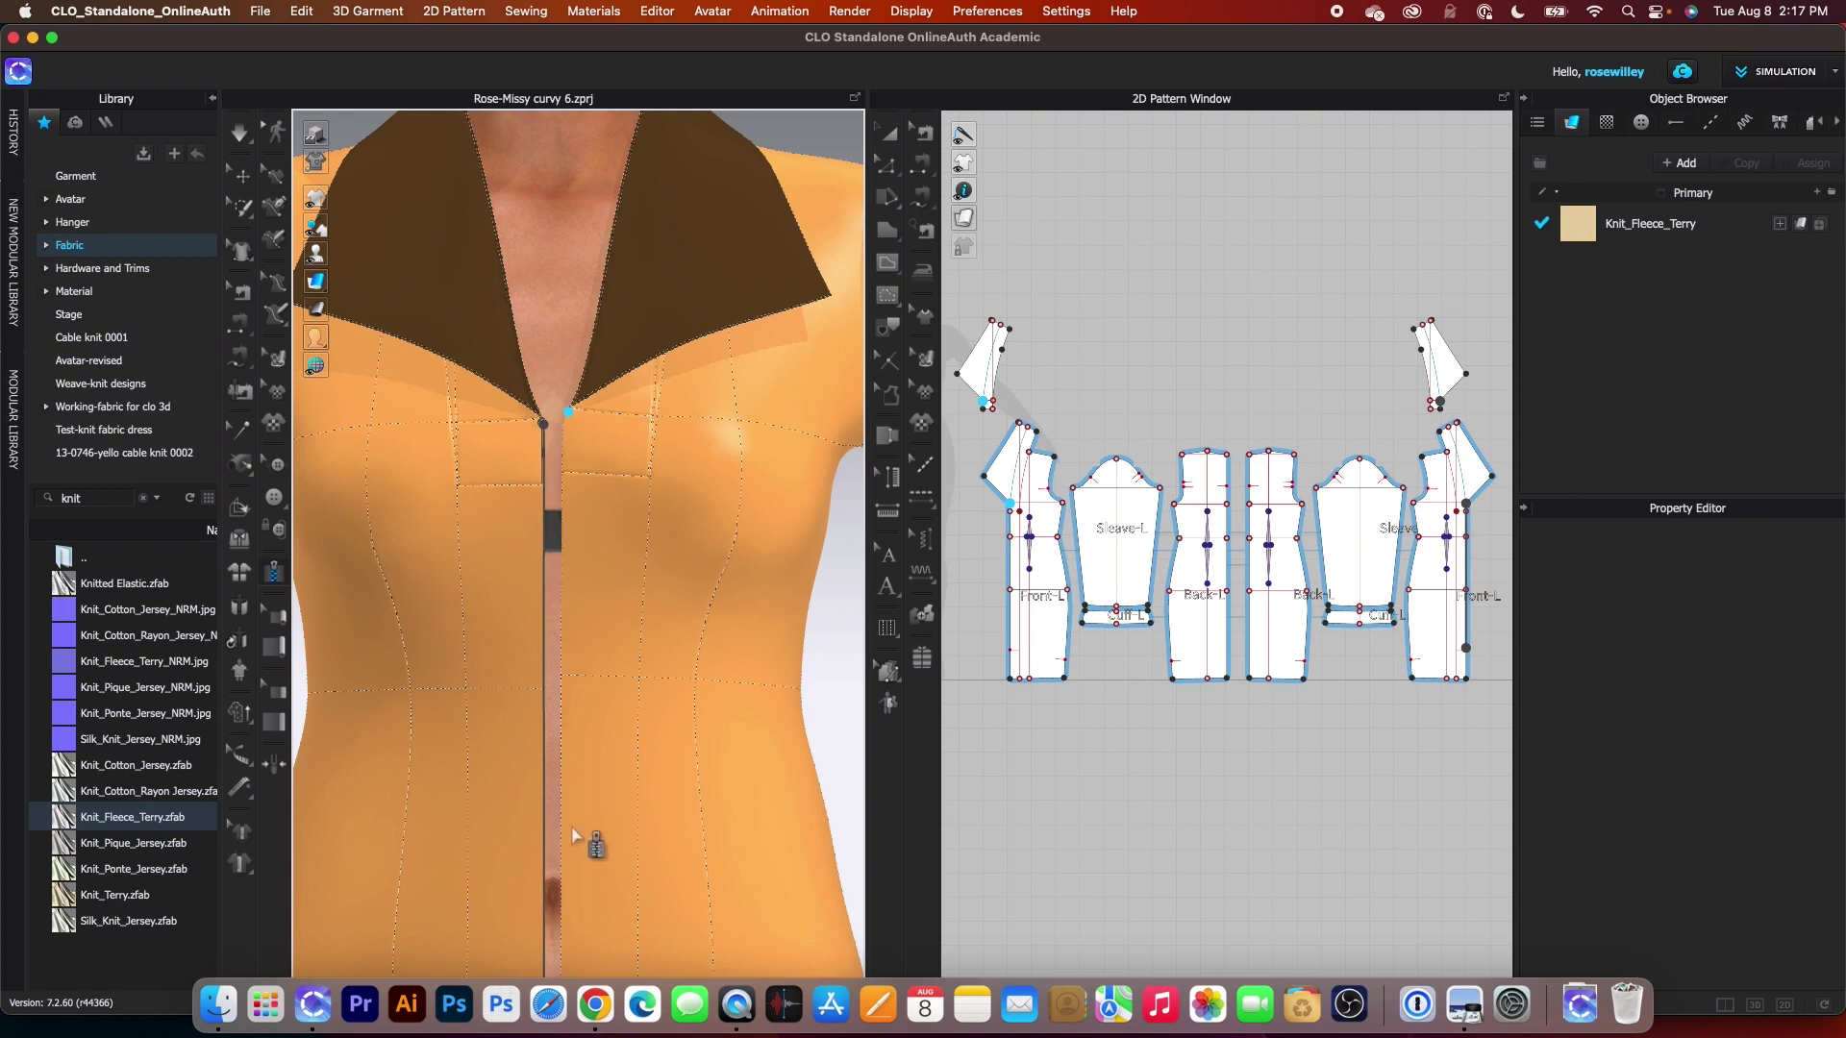
{"action": "scroll", "coordinate": [574, 834], "scroll_direction": "down", "scroll_amount": 2}
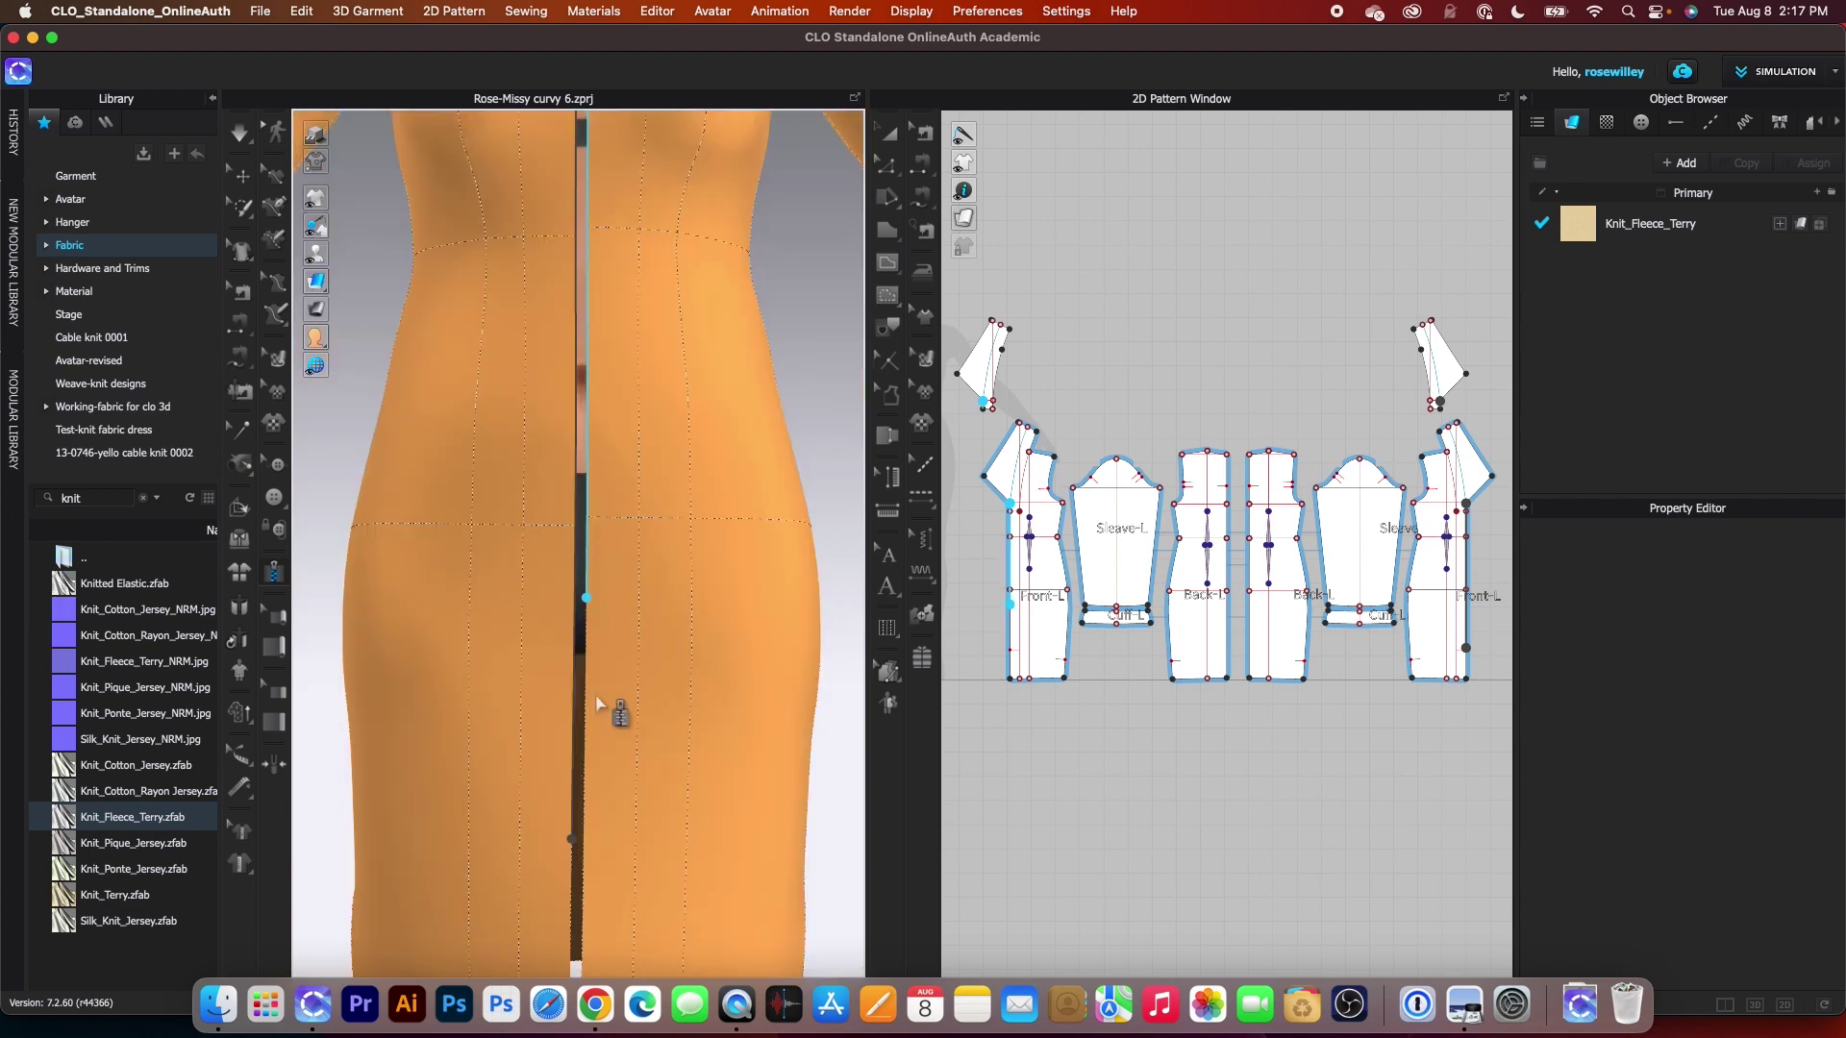
{"action": "double_click", "coordinate": [584, 833]}
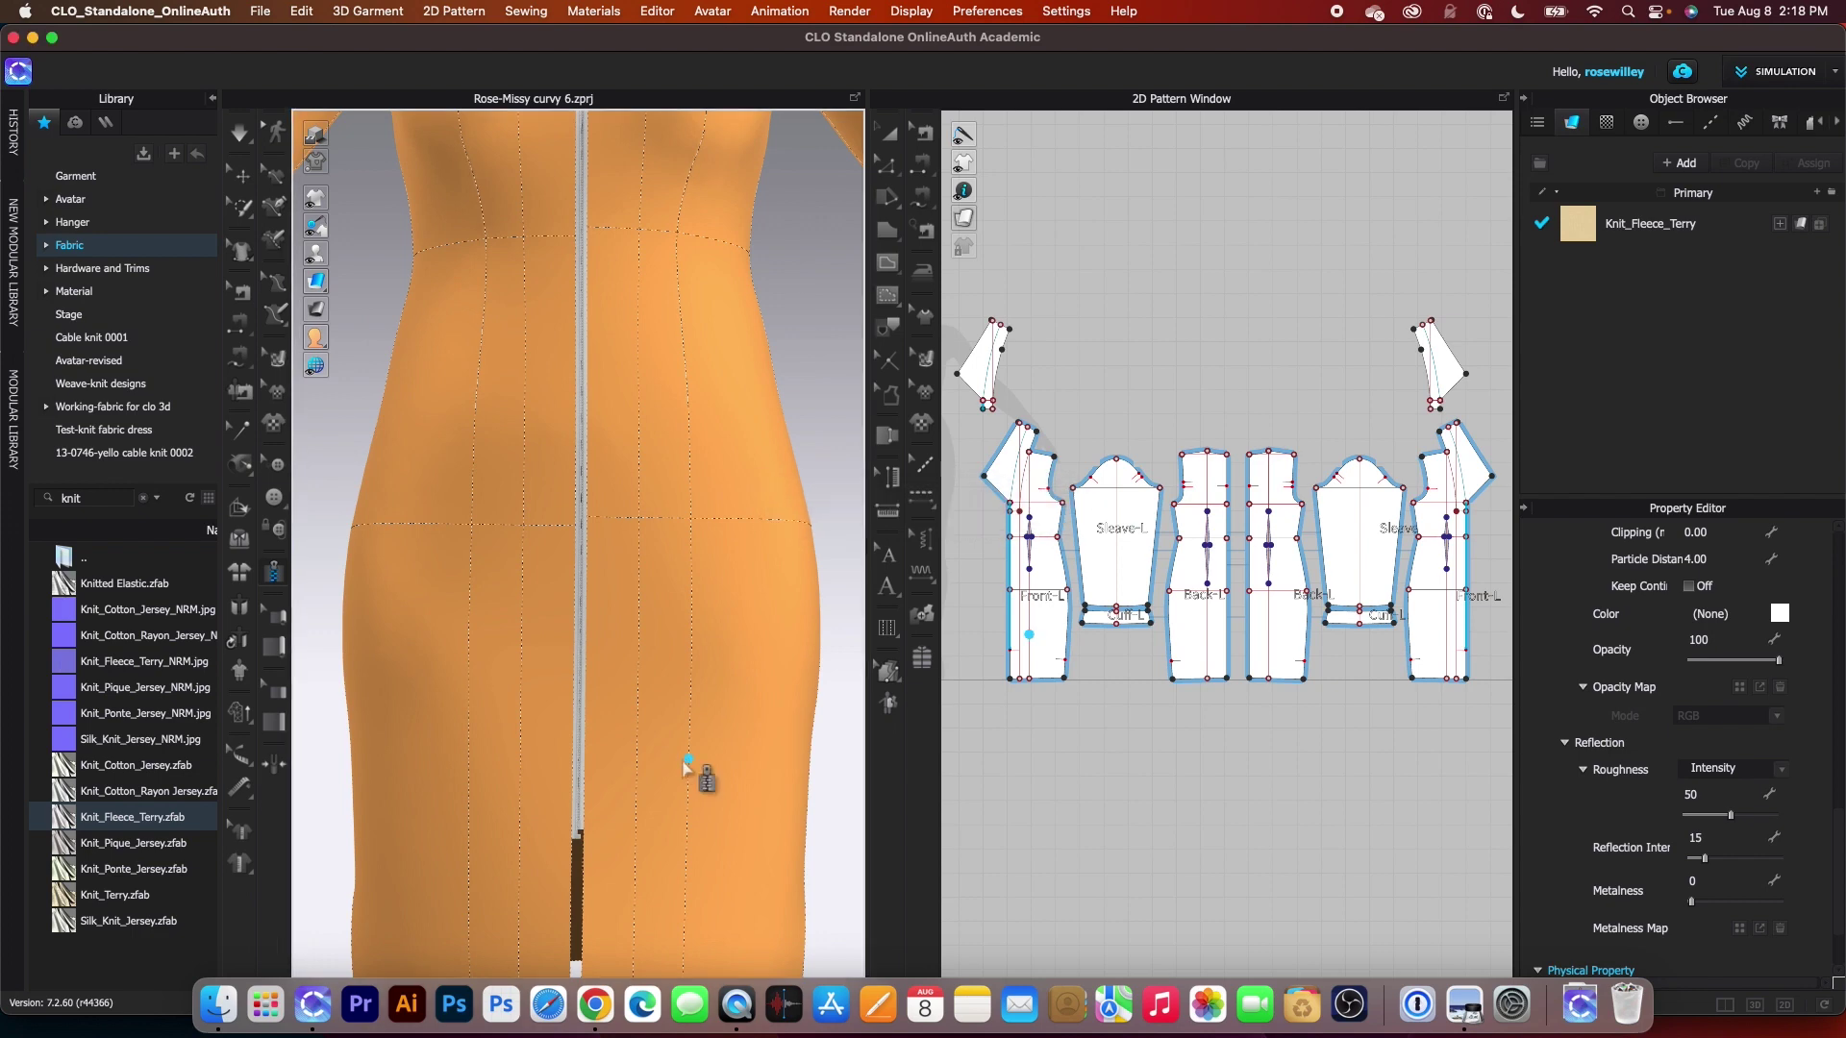
- Simulate the garment with the zipper attached to the centre front
{"action": "key", "text": "q"}
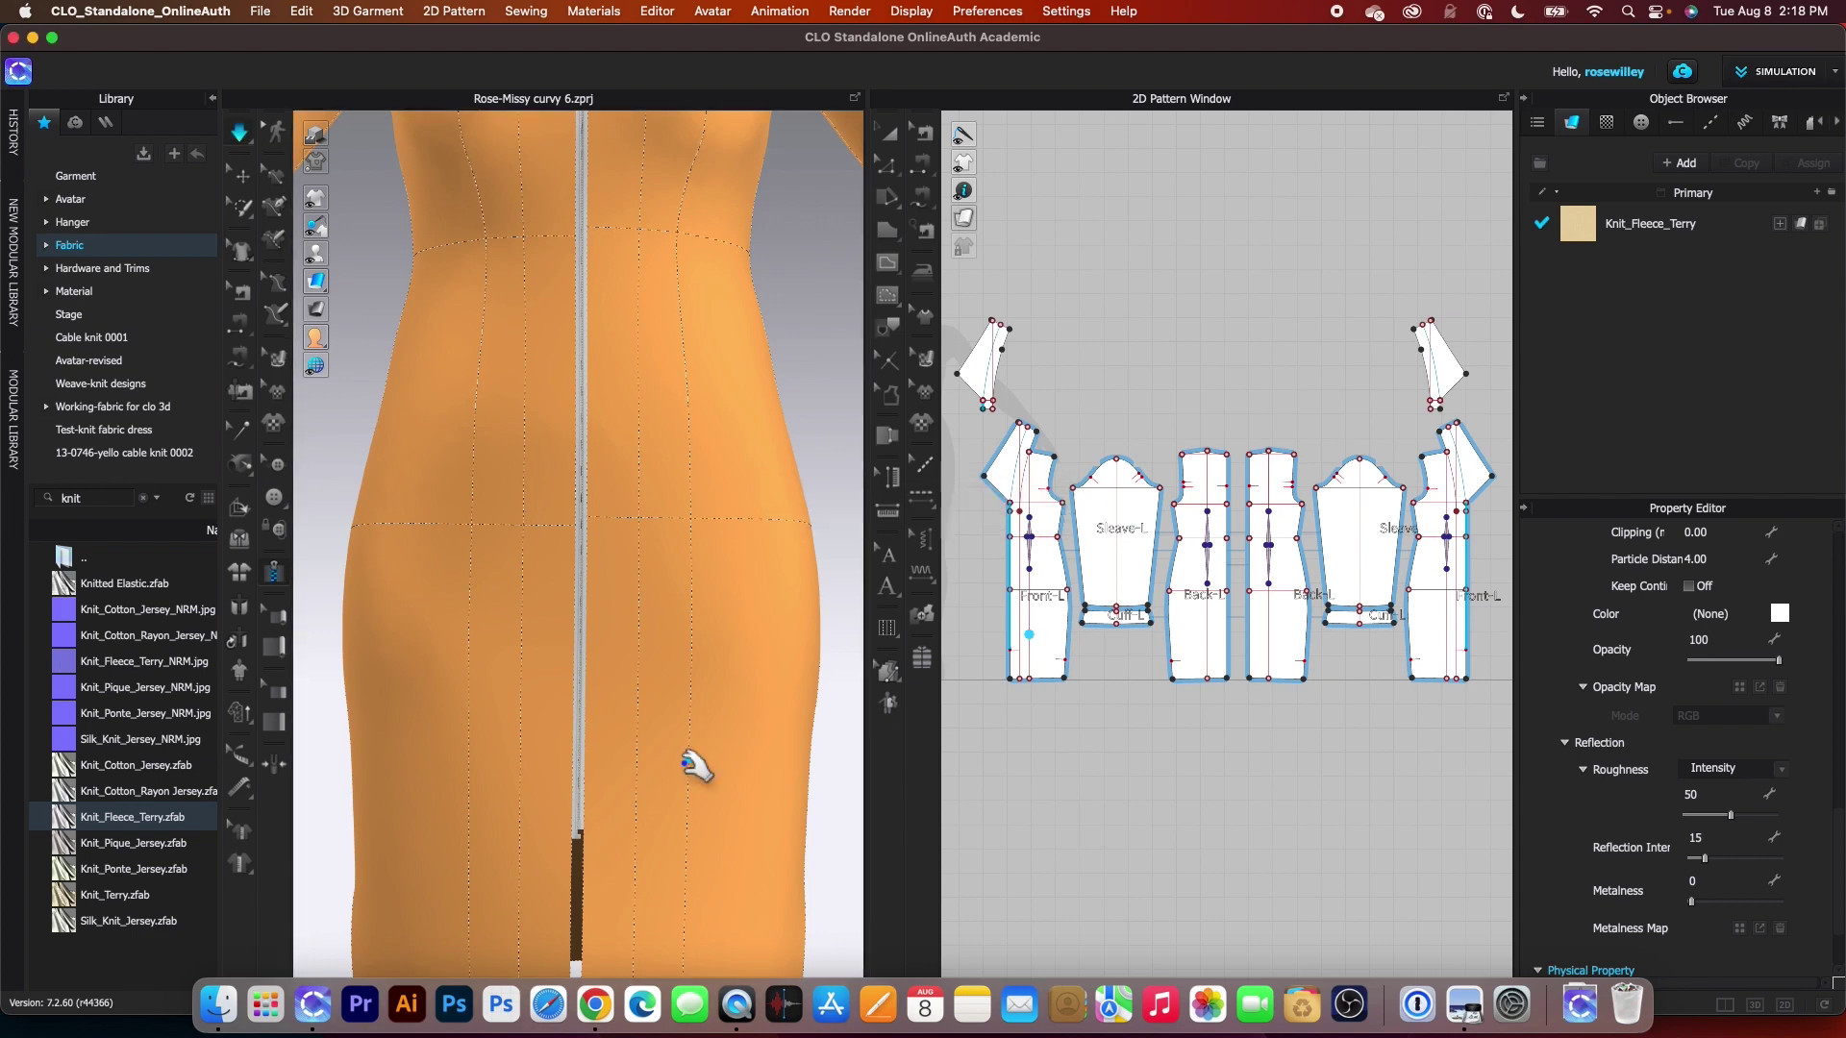
{"action": "scroll", "coordinate": [697, 767], "scroll_direction": "down", "scroll_amount": 5}
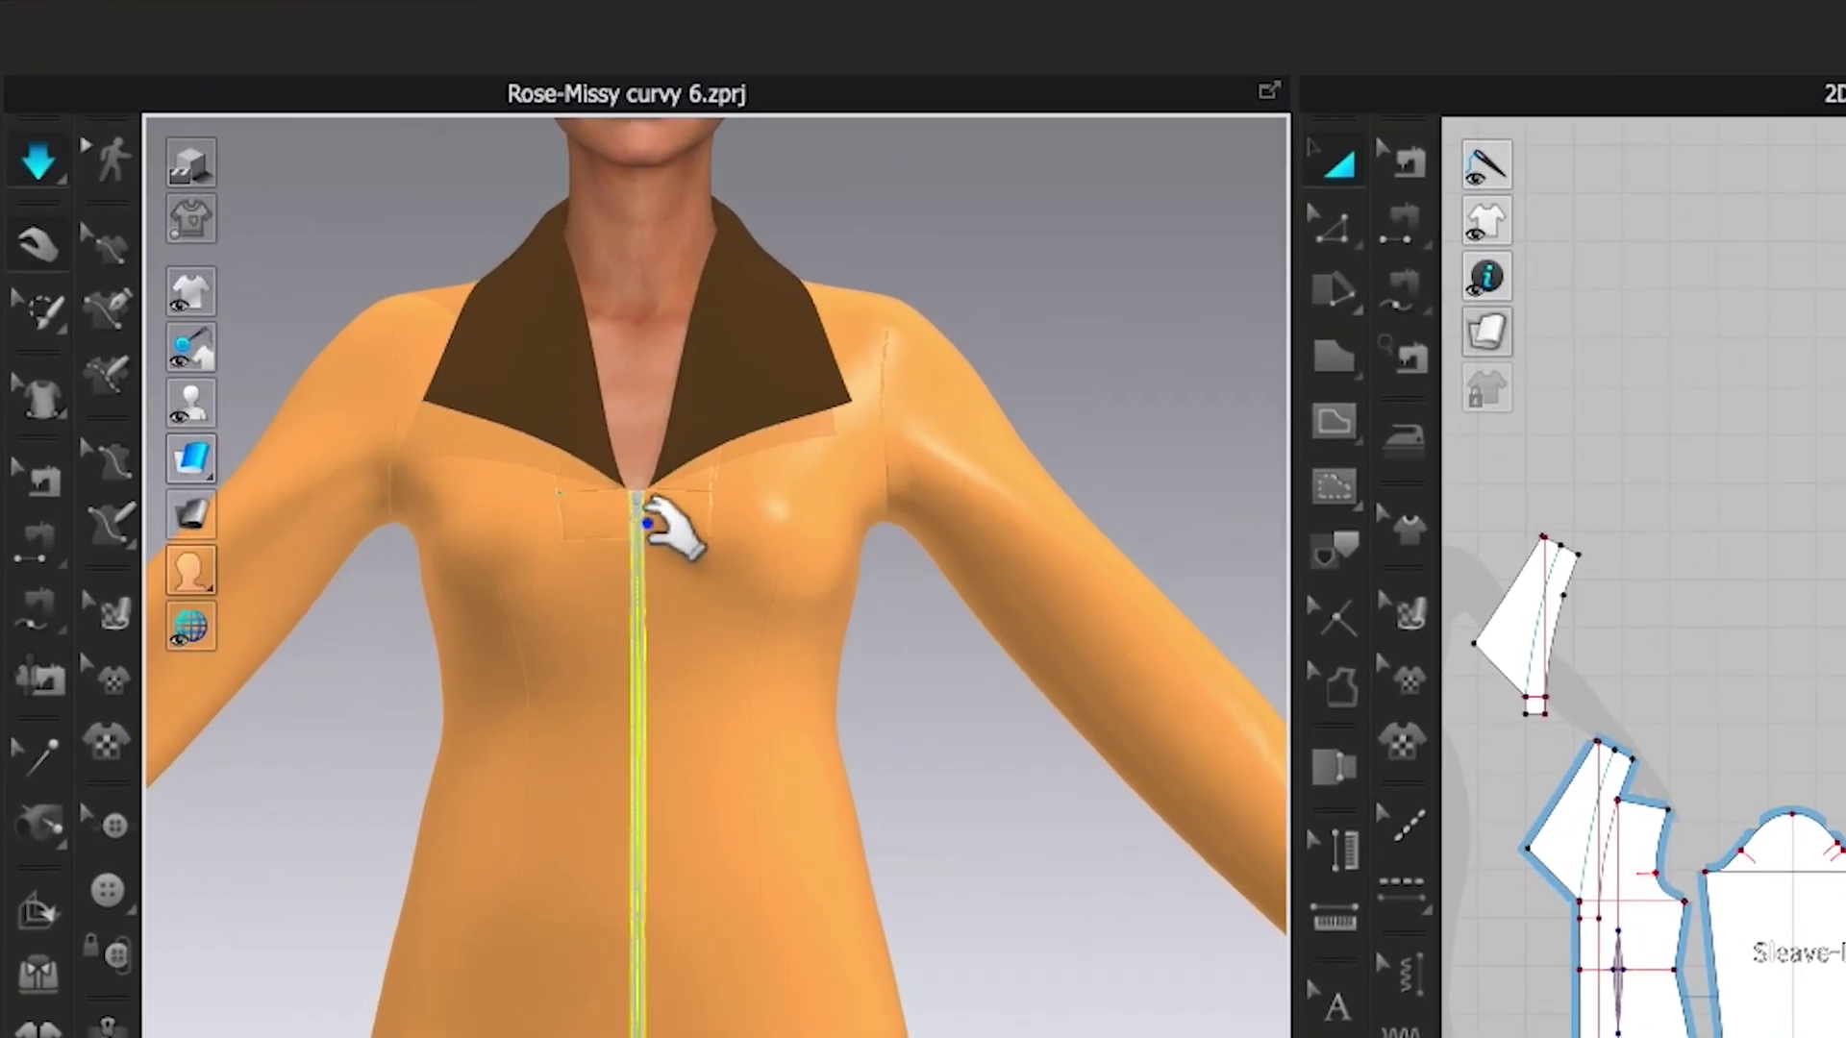
{"action": "scroll", "coordinate": [562, 844], "scroll_direction": "up", "scroll_amount": 3}
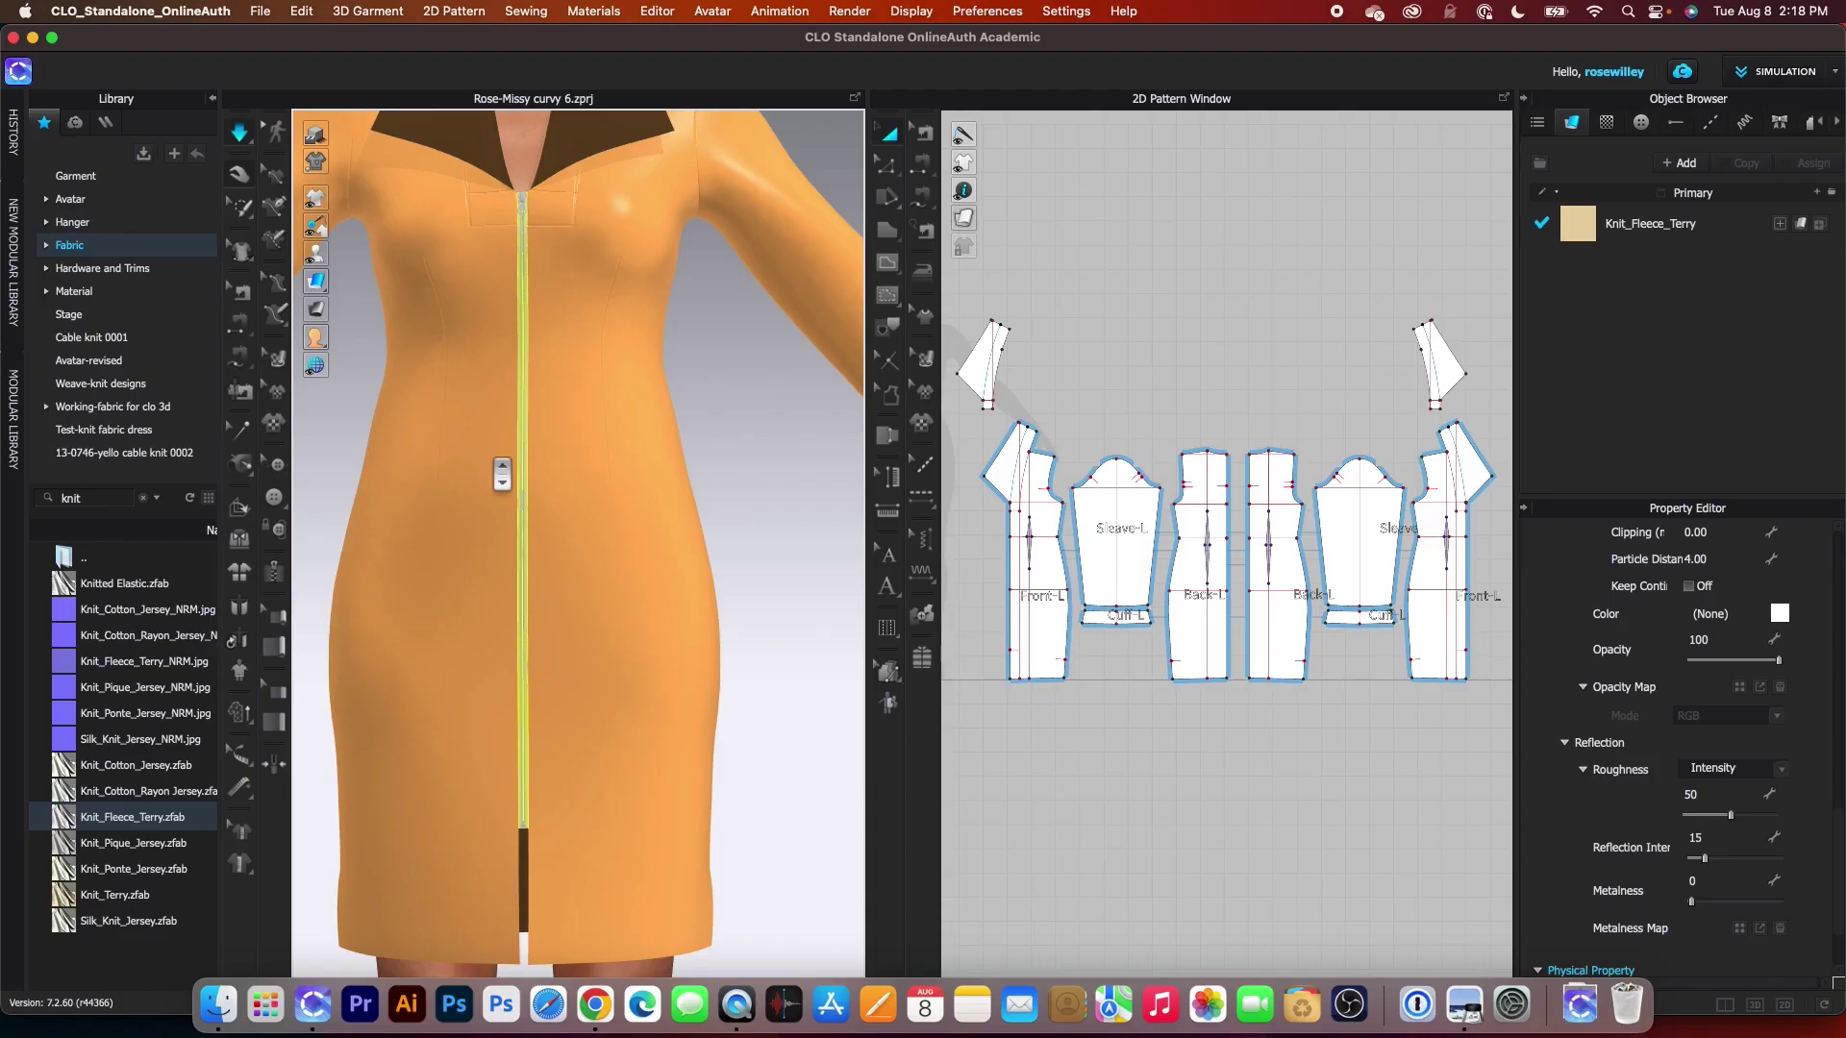
- Select the zipper slider at the neckline and change its slider shape to the broad-topped design in the second row of choices
{"action": "key", "text": "w"}
{"action": "scroll", "coordinate": [536, 297], "scroll_direction": "up", "scroll_amount": 4}
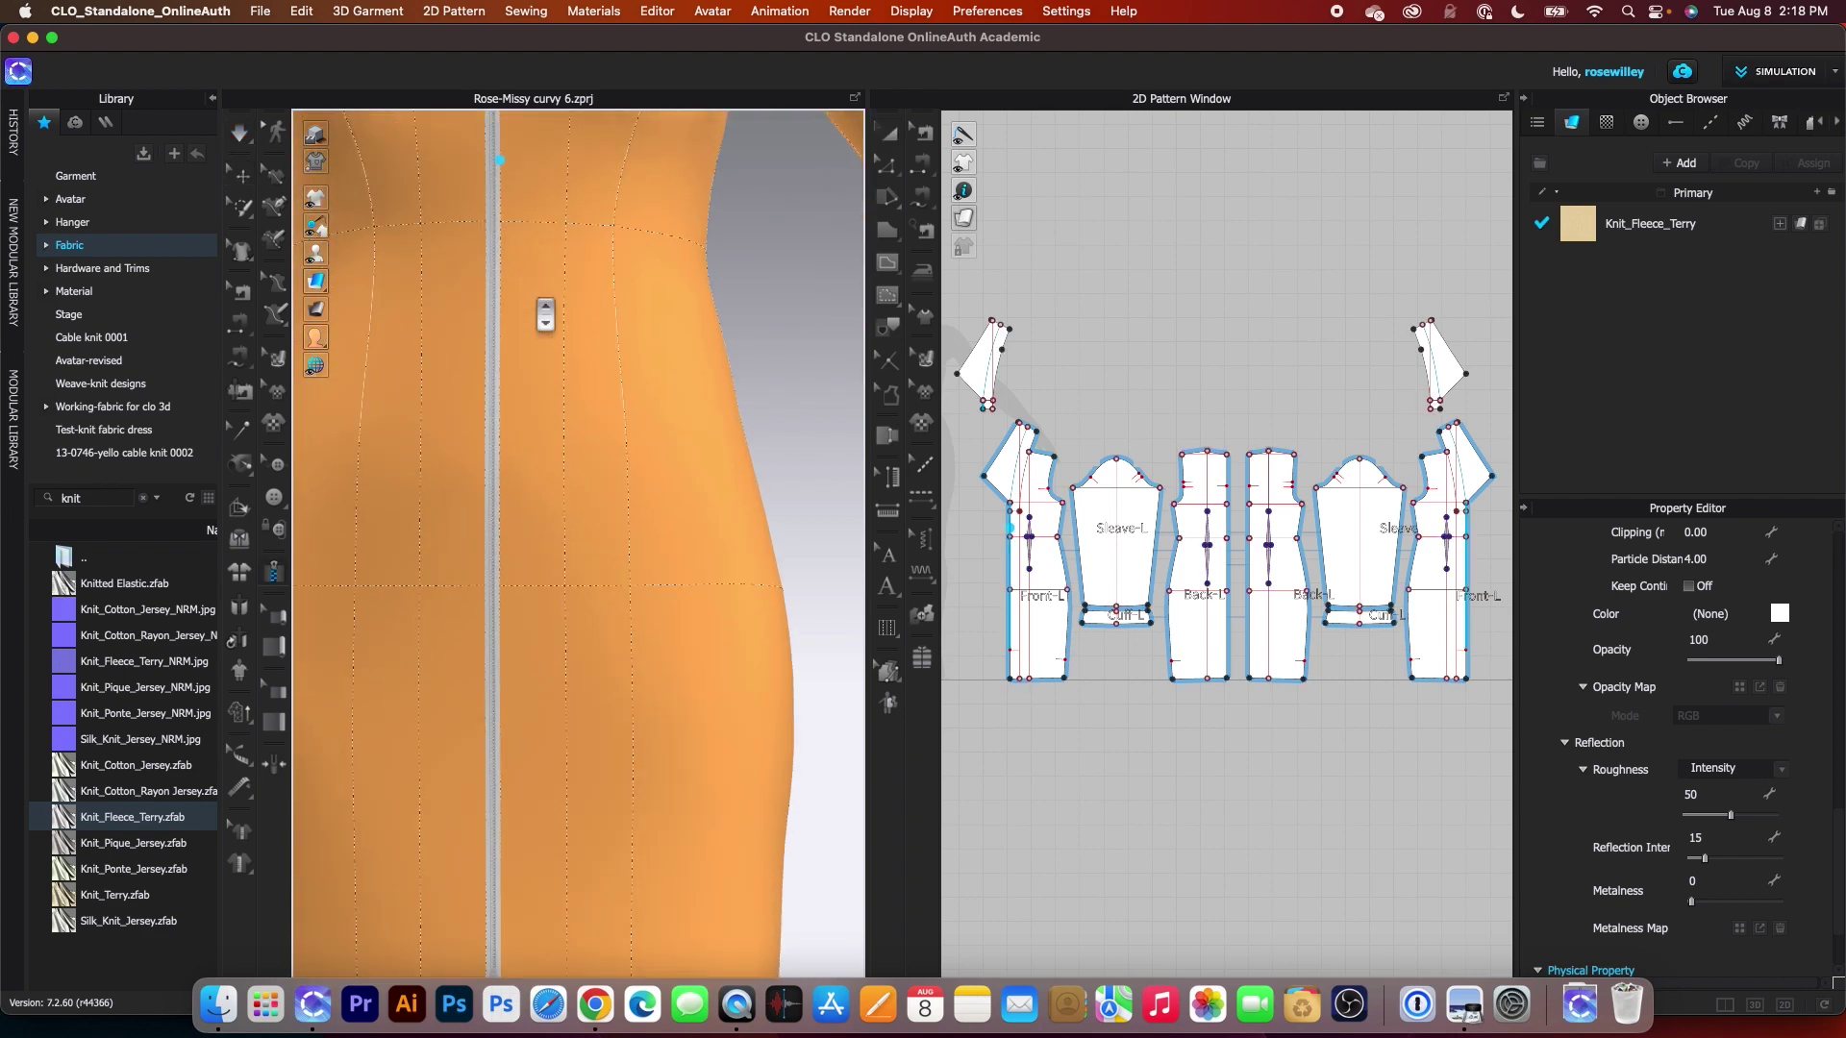
{"action": "scroll", "coordinate": [577, 609], "scroll_direction": "down", "scroll_amount": 3}
{"action": "scroll", "coordinate": [499, 384], "scroll_direction": "up", "scroll_amount": 3}
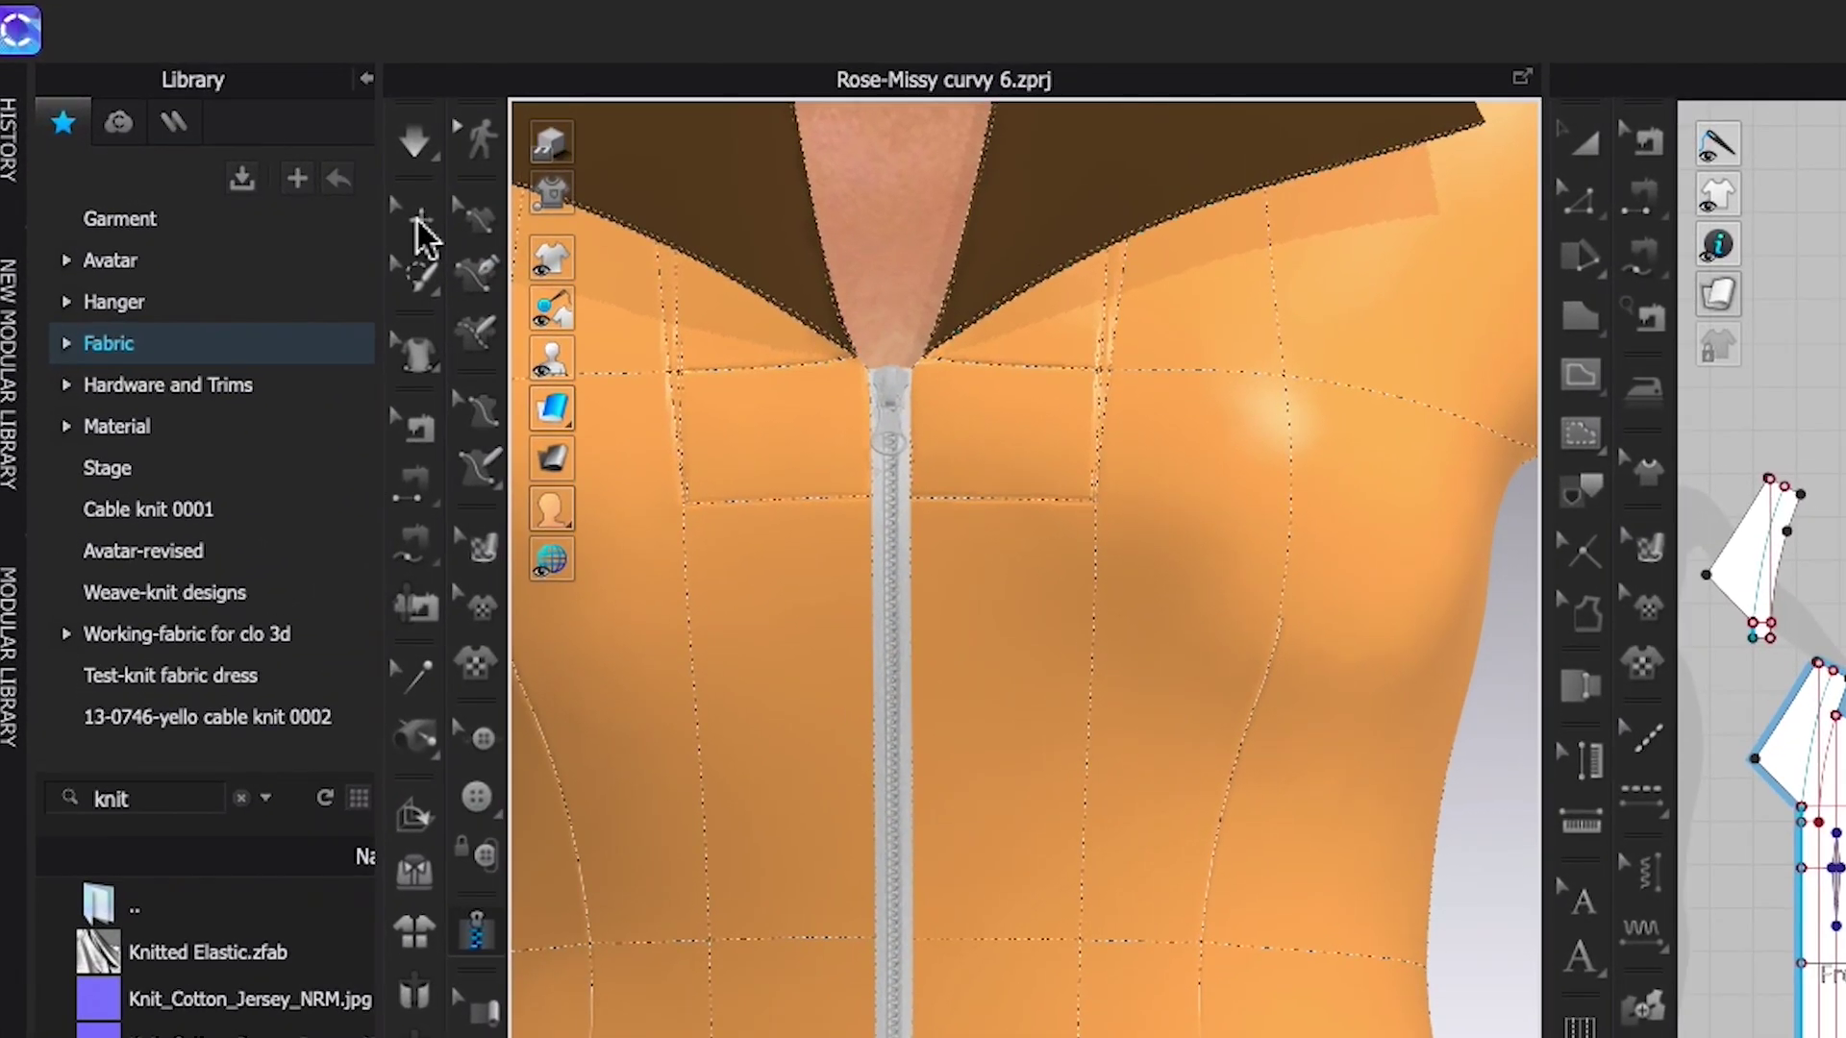
{"action": "left_click", "coordinate": [418, 219]}
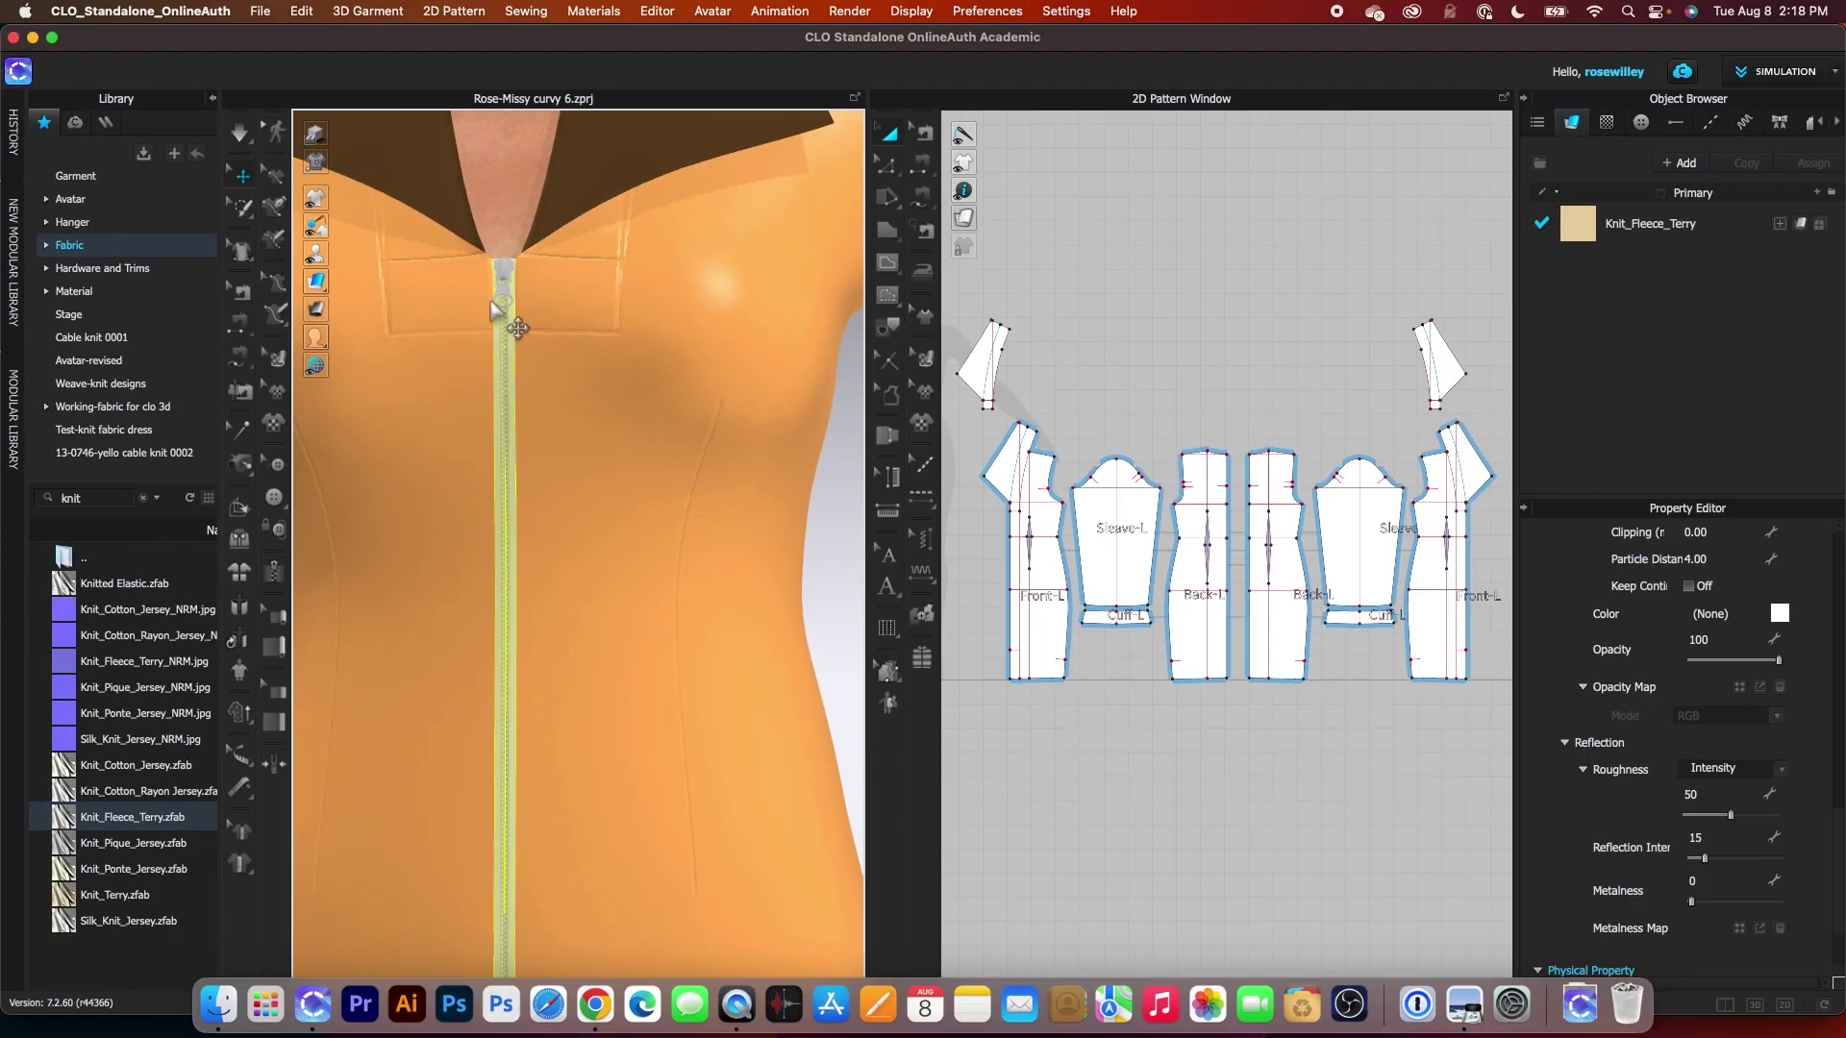
{"action": "left_click", "coordinate": [504, 290]}
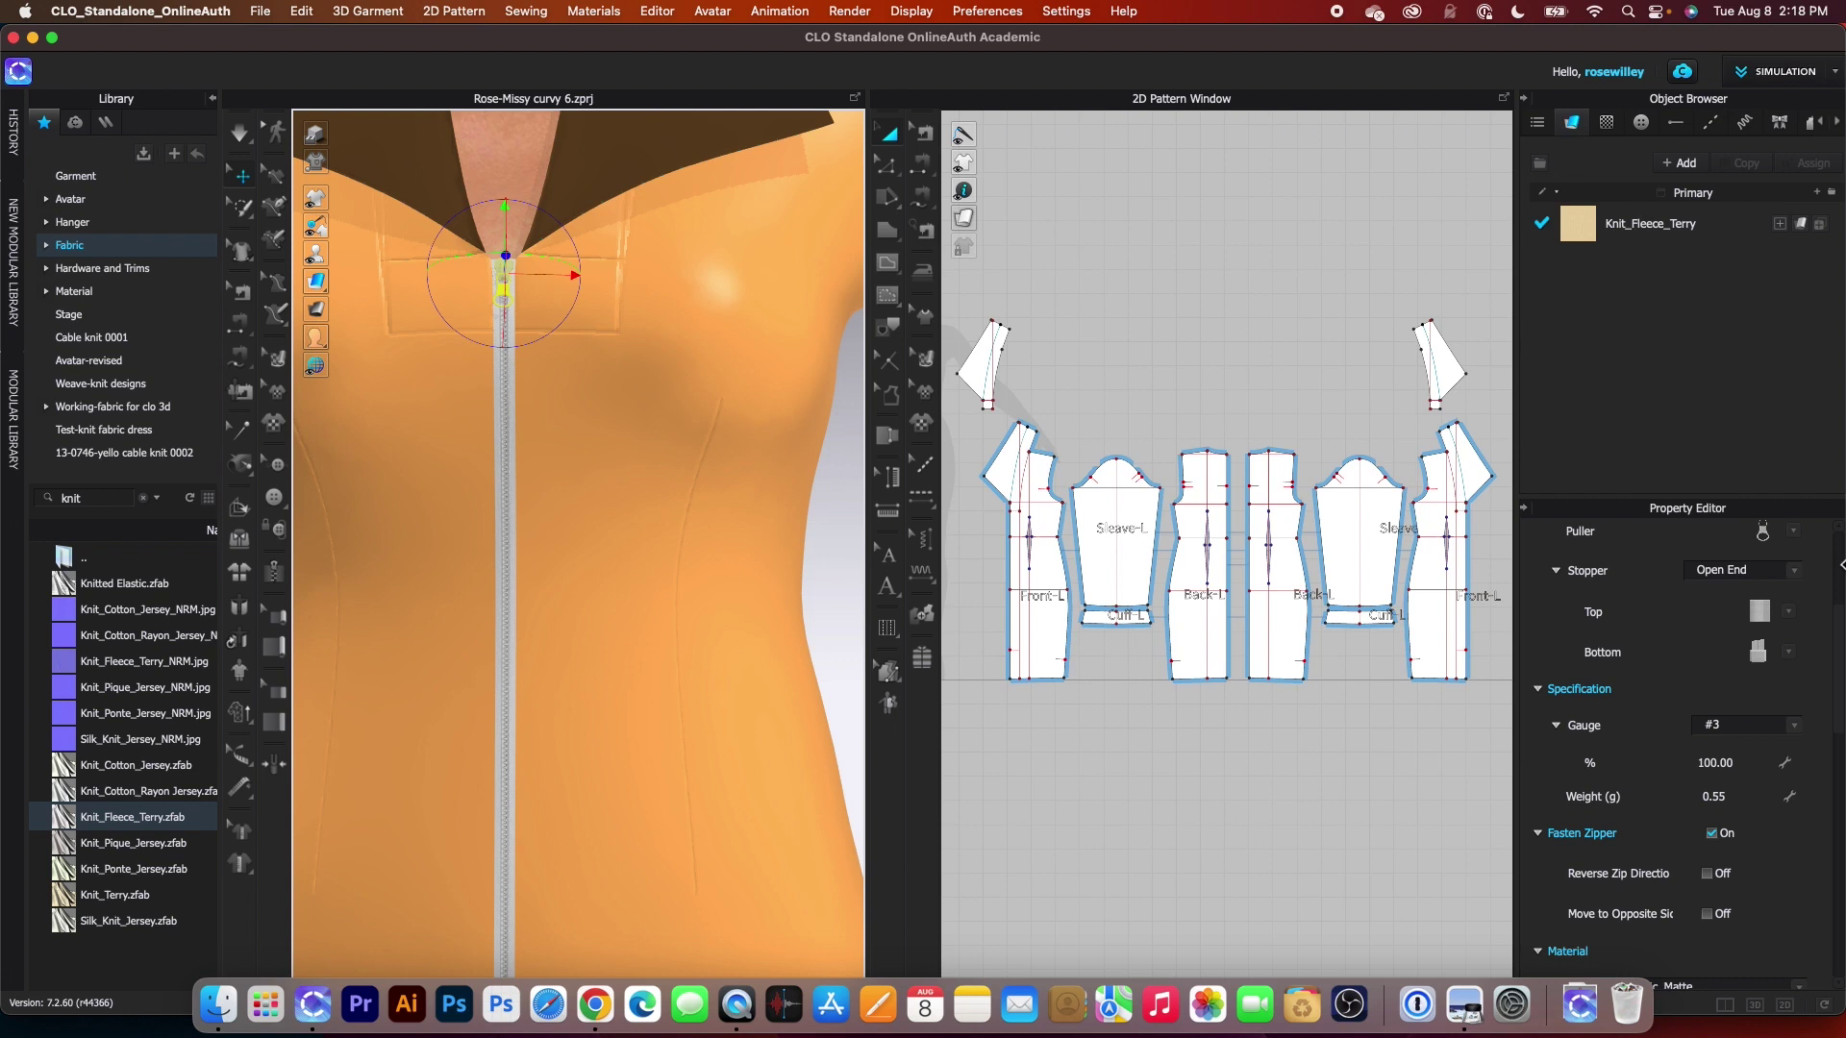
{"action": "scroll", "coordinate": [1752, 562], "scroll_direction": "up", "scroll_amount": 3}
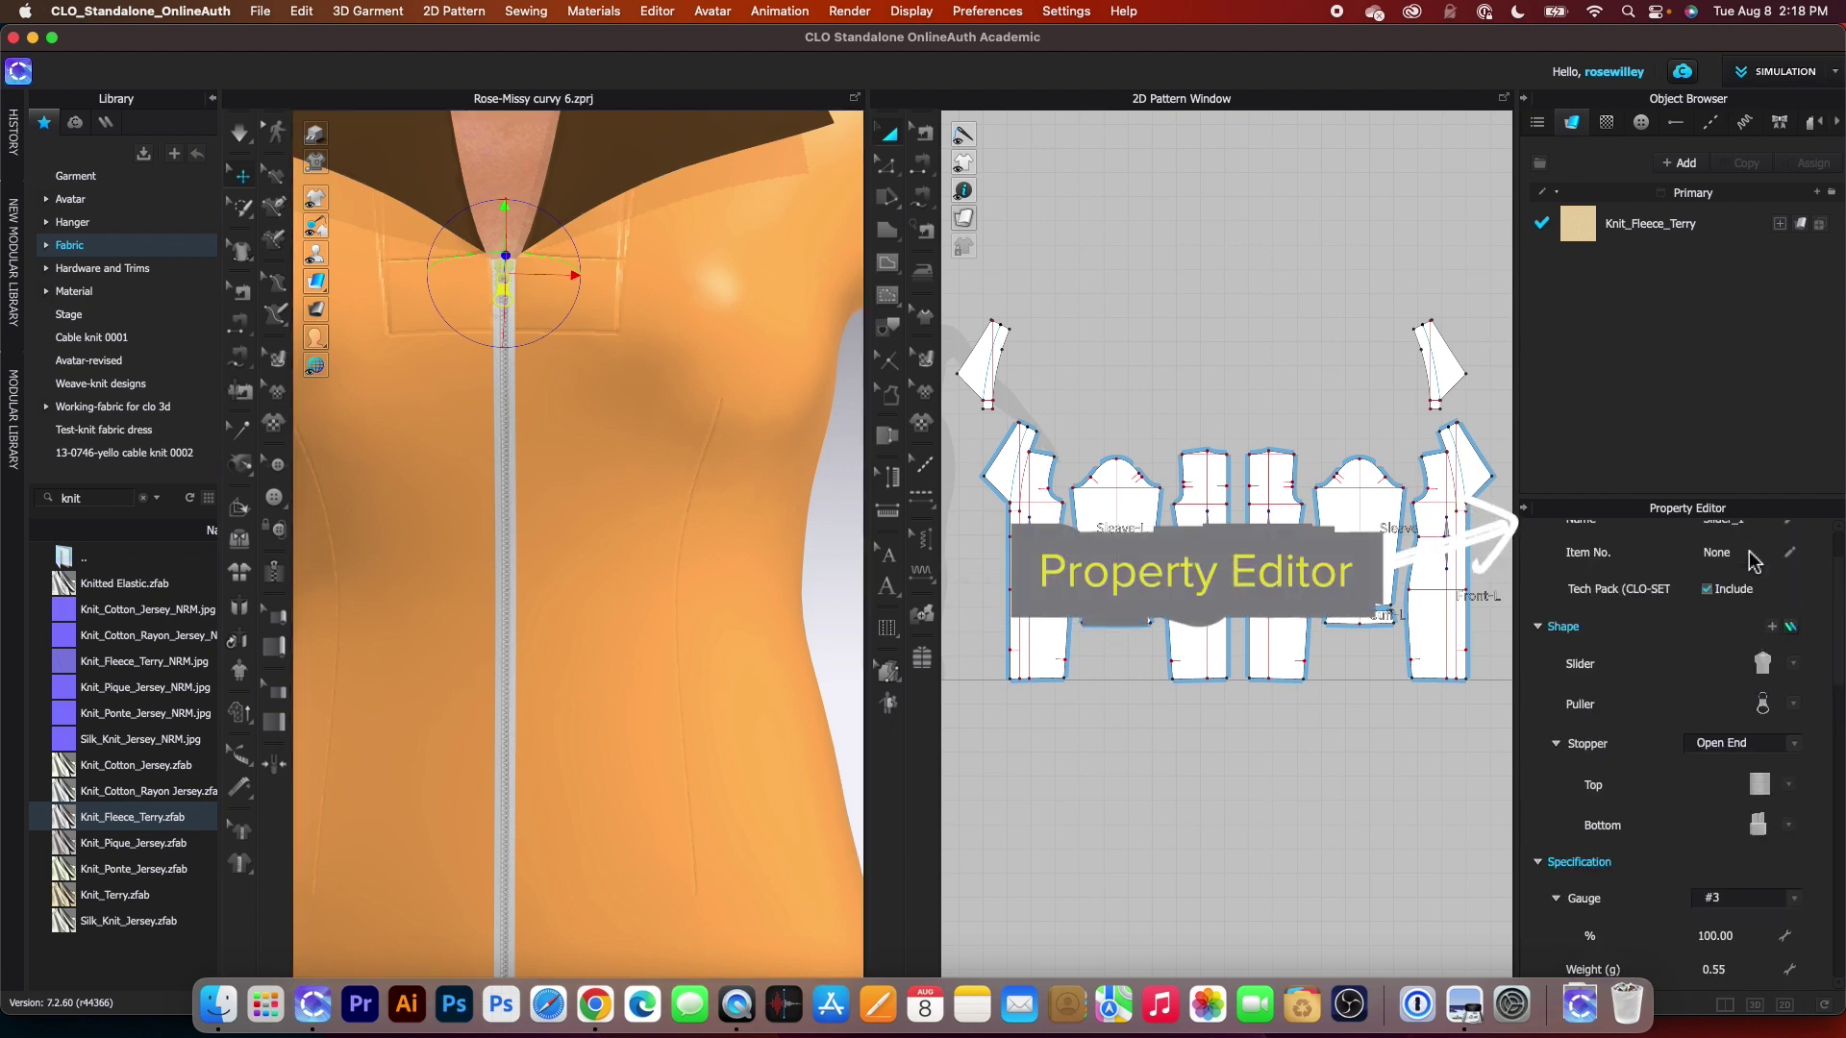
{"action": "left_click", "coordinate": [1793, 665]}
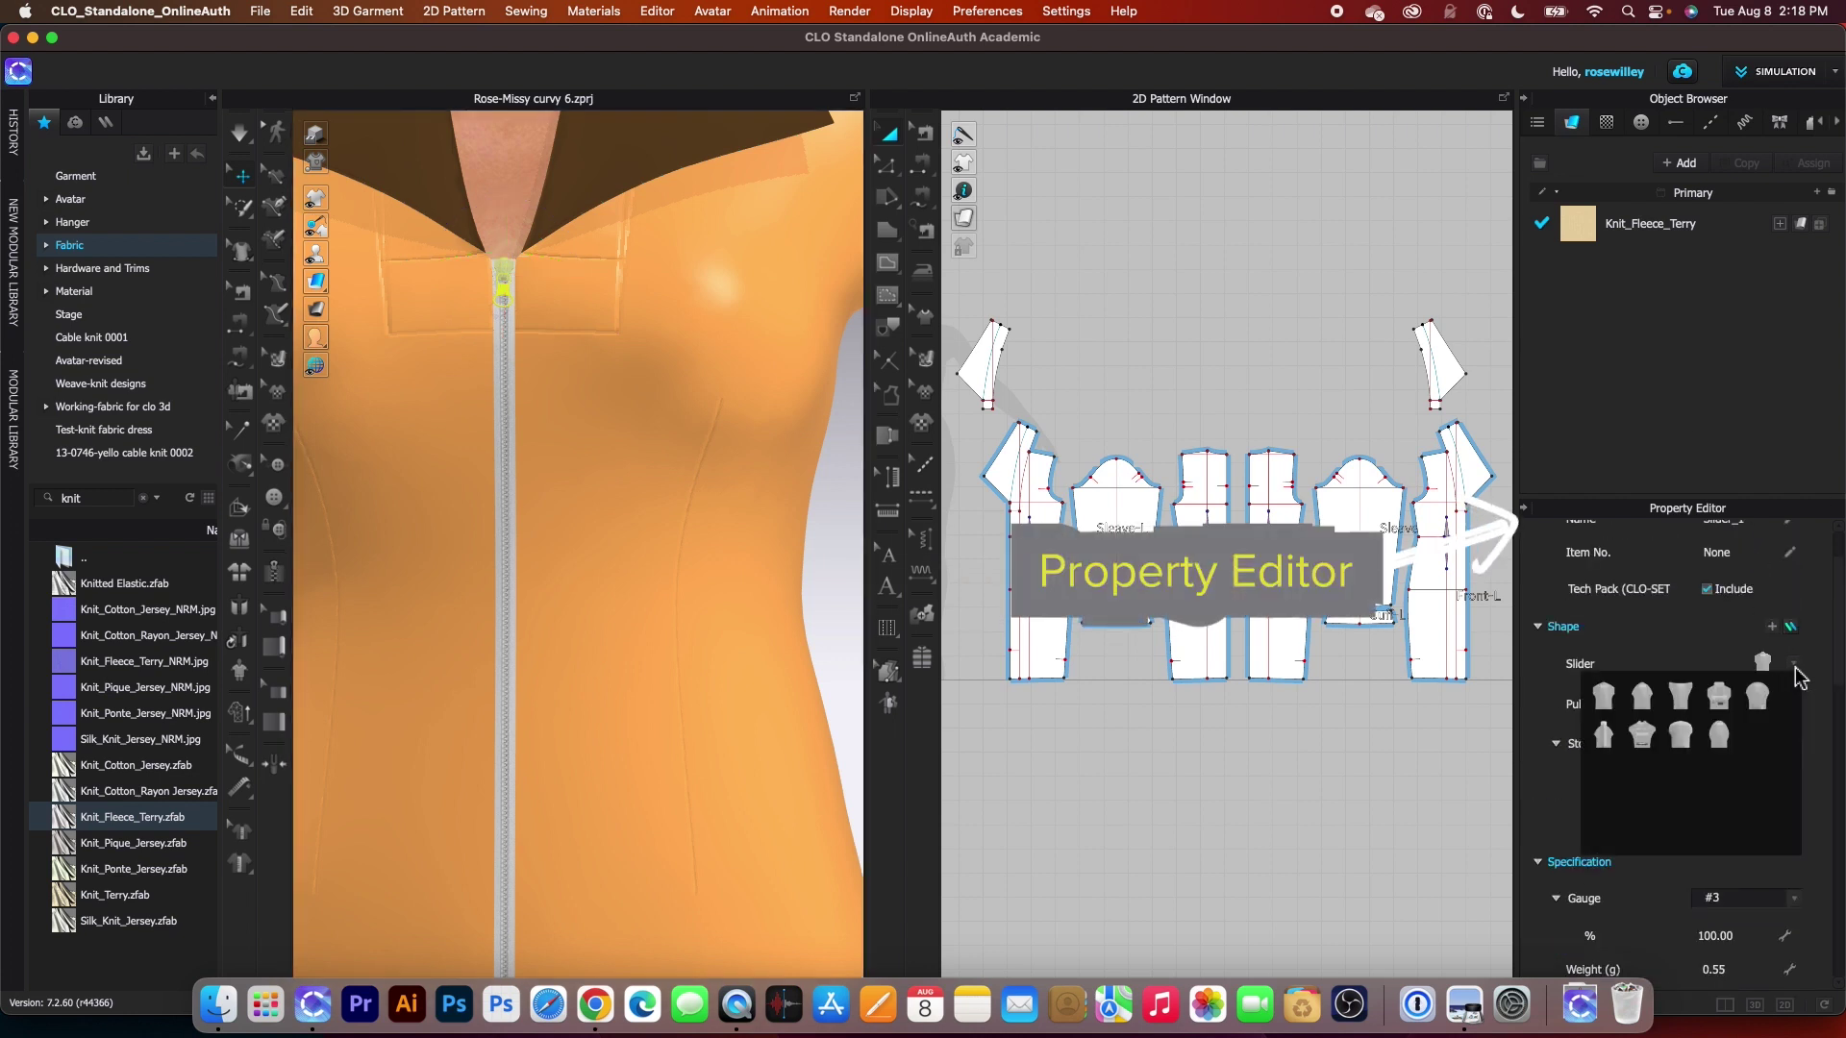
{"action": "left_click", "coordinate": [1646, 742]}
- Change the zipper's puller to the round ring shape
{"action": "scroll", "coordinate": [1710, 712], "scroll_direction": "up", "scroll_amount": 10}
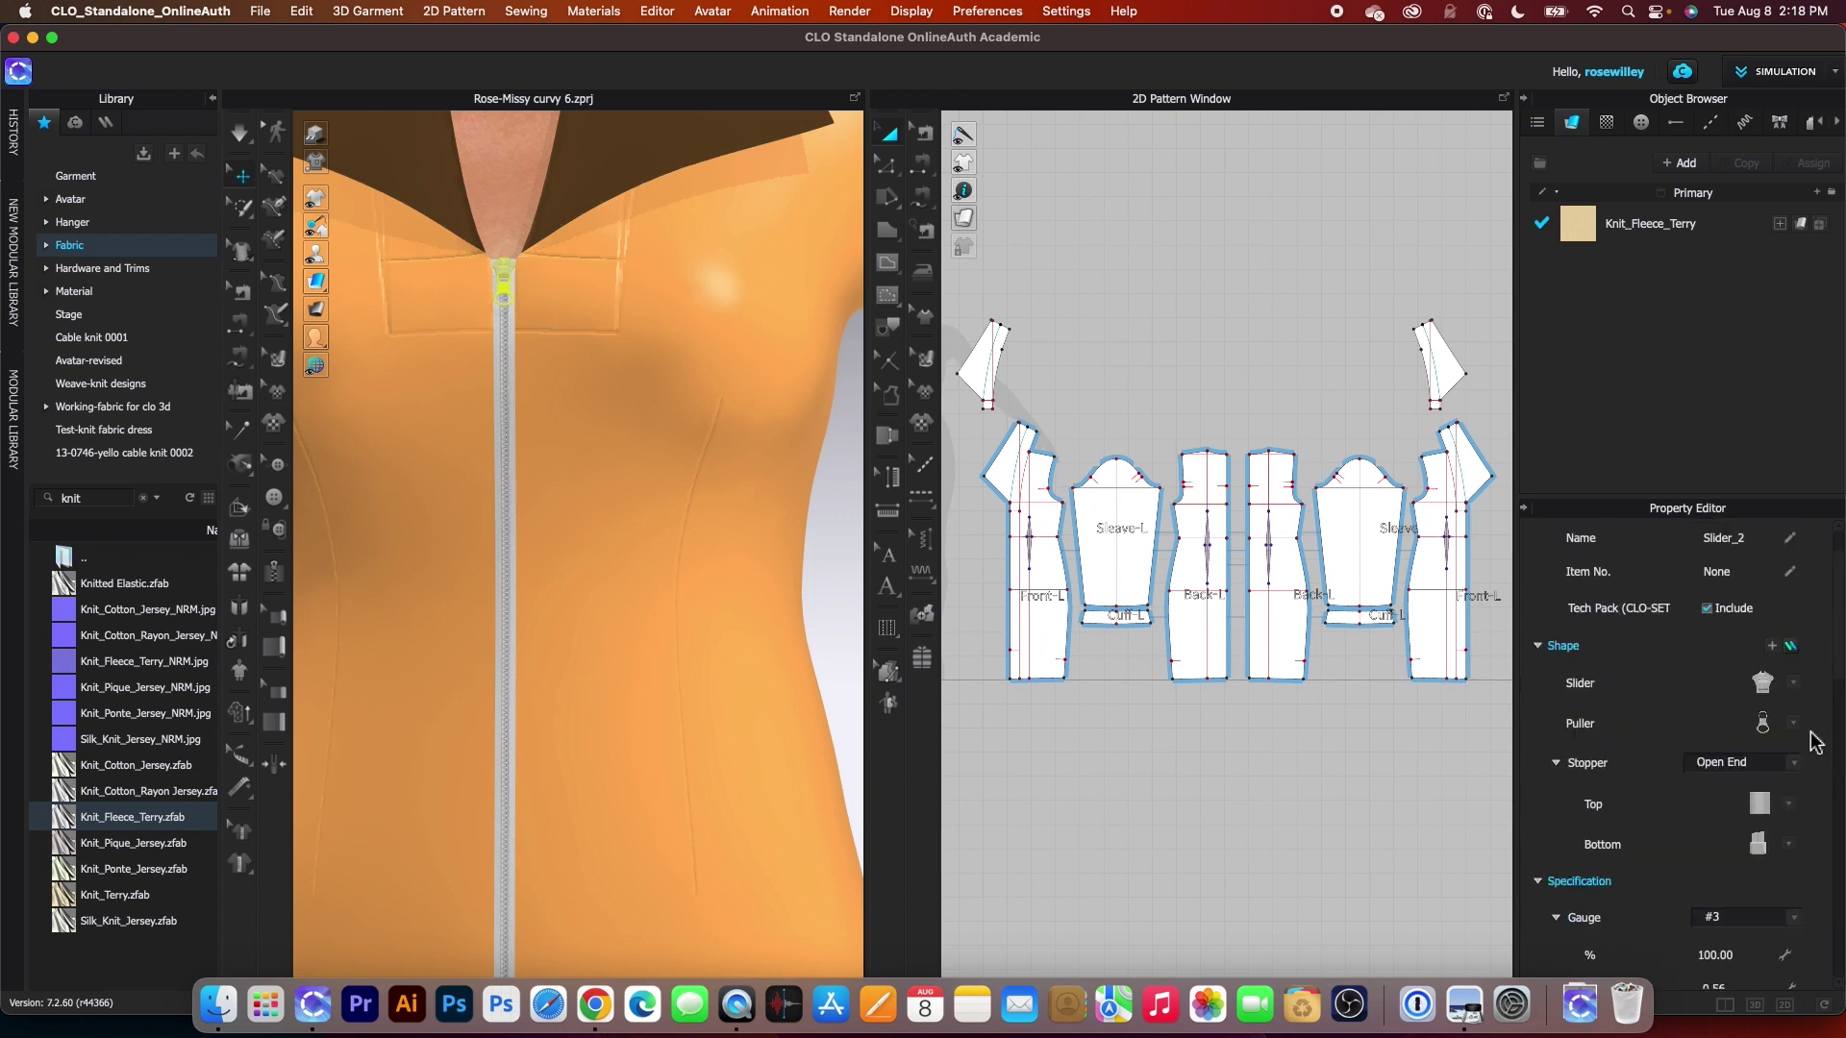
{"action": "left_click", "coordinate": [1794, 723]}
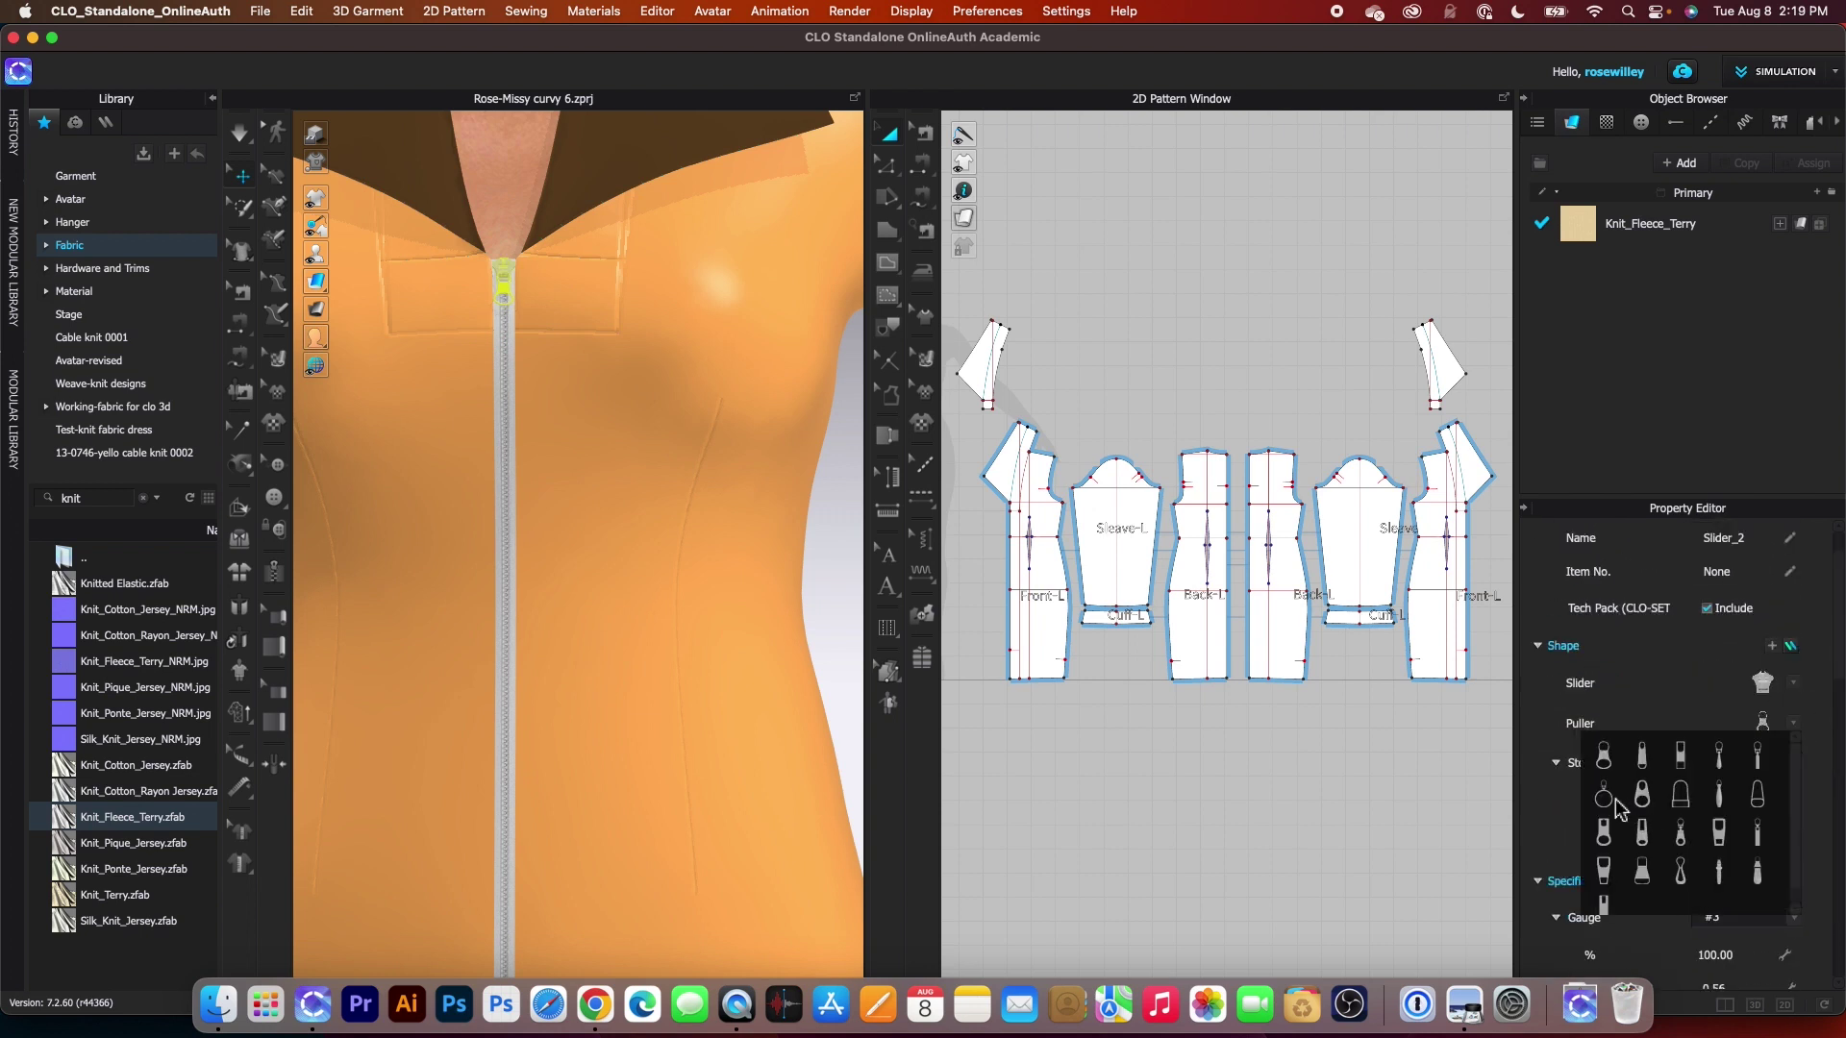
{"action": "left_click", "coordinate": [1615, 802]}
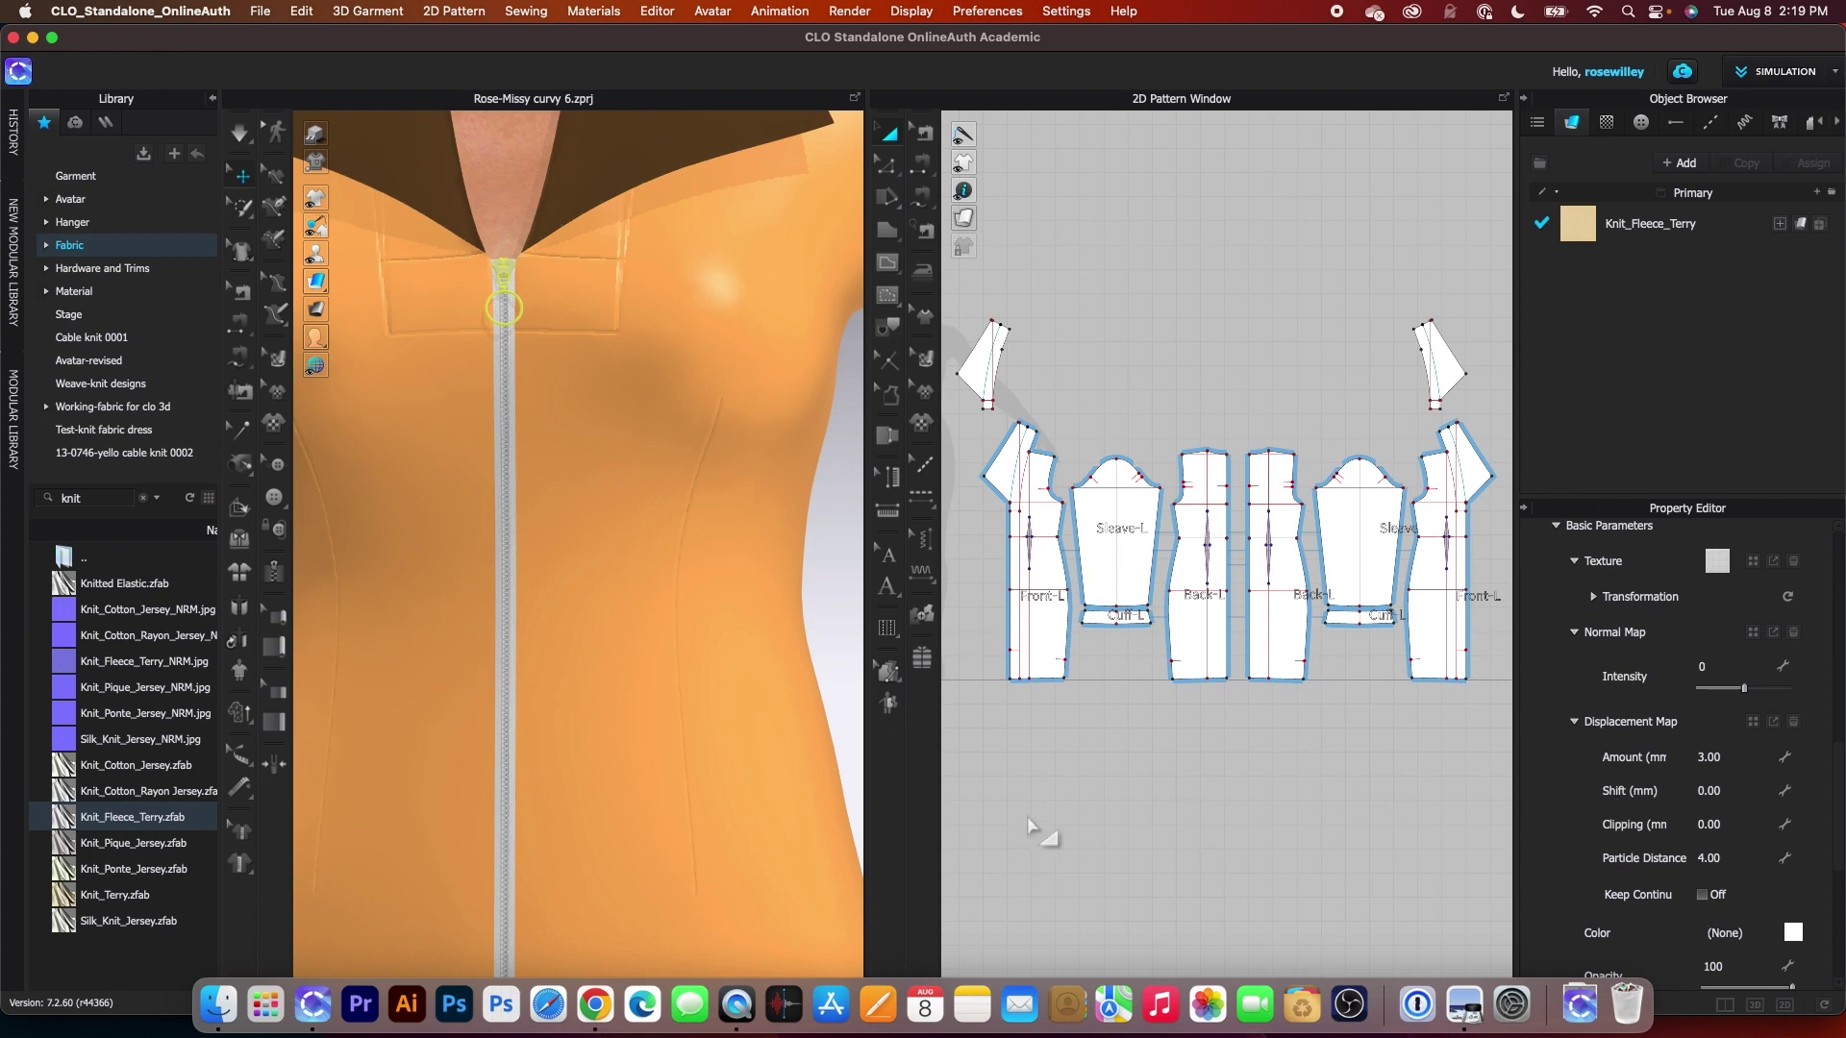
- Switch to Chrome, examine the enlarged jacket image in the Etsy listing for the zipper's look, and return to CLO
{"action": "left_click", "coordinate": [595, 1005]}
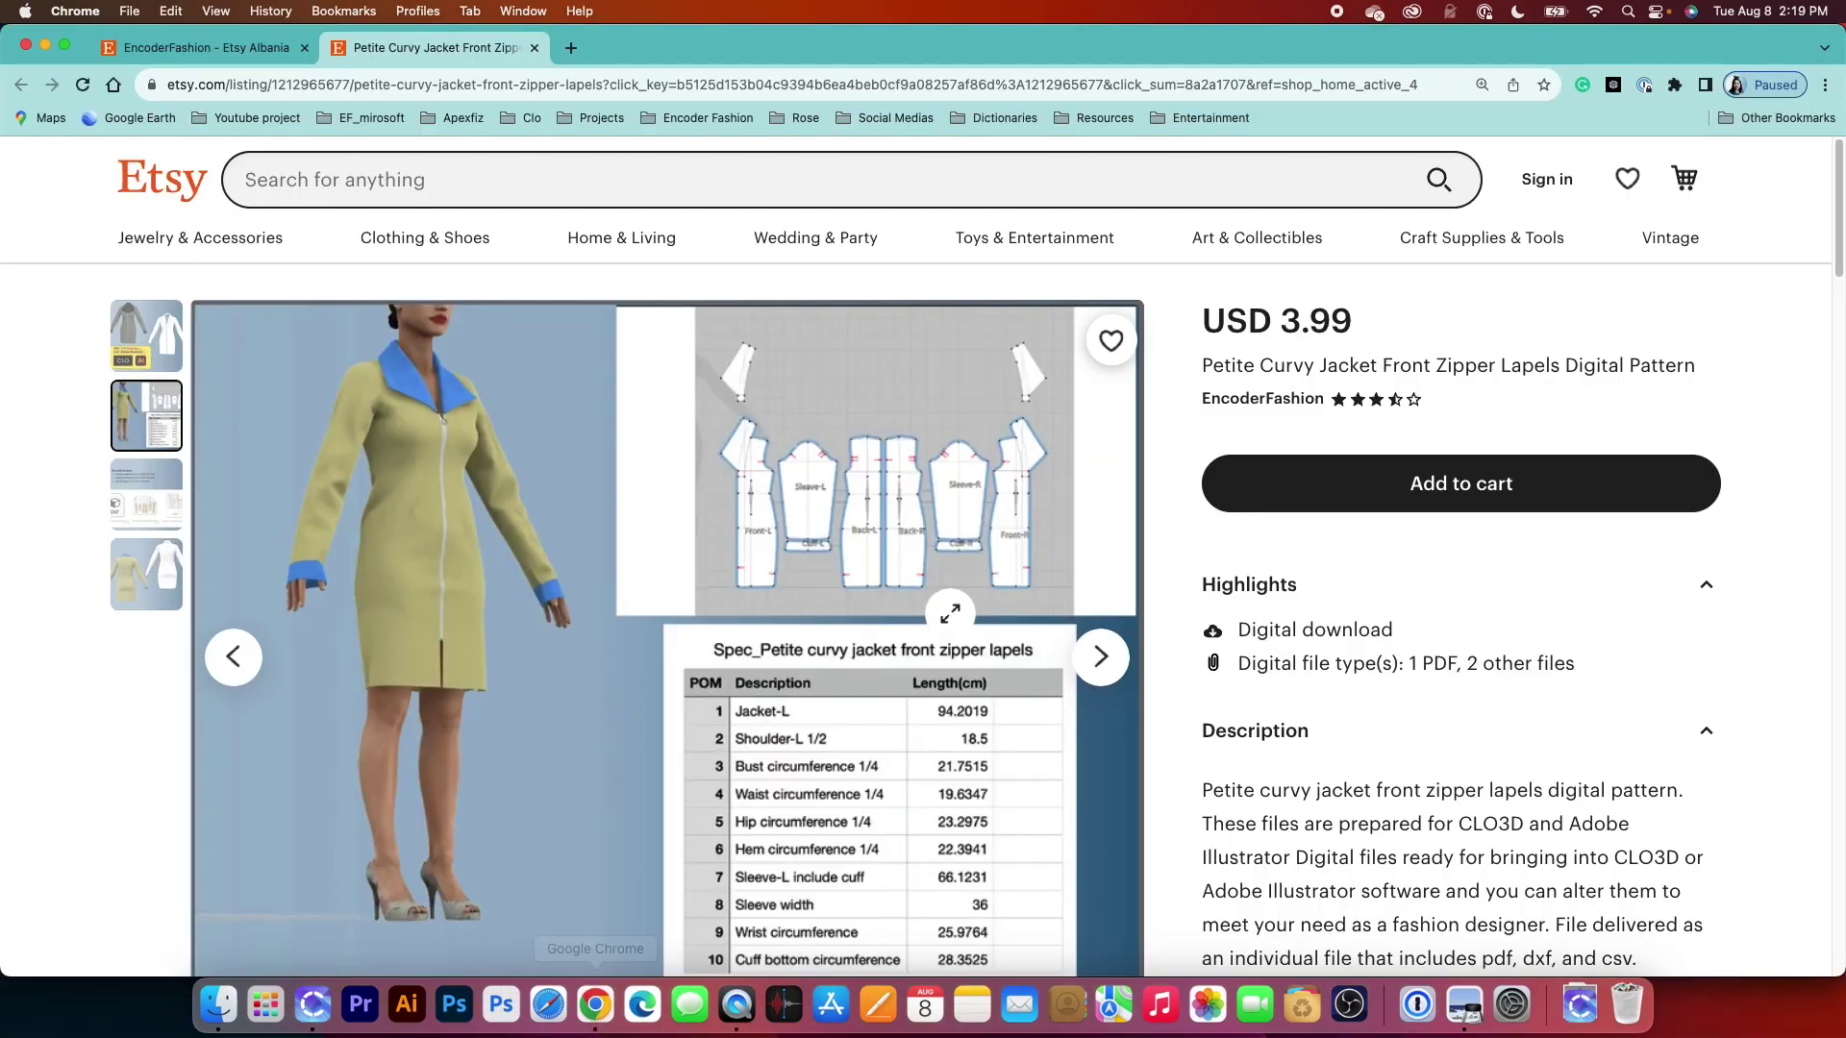
{"action": "left_click", "coordinate": [445, 420]}
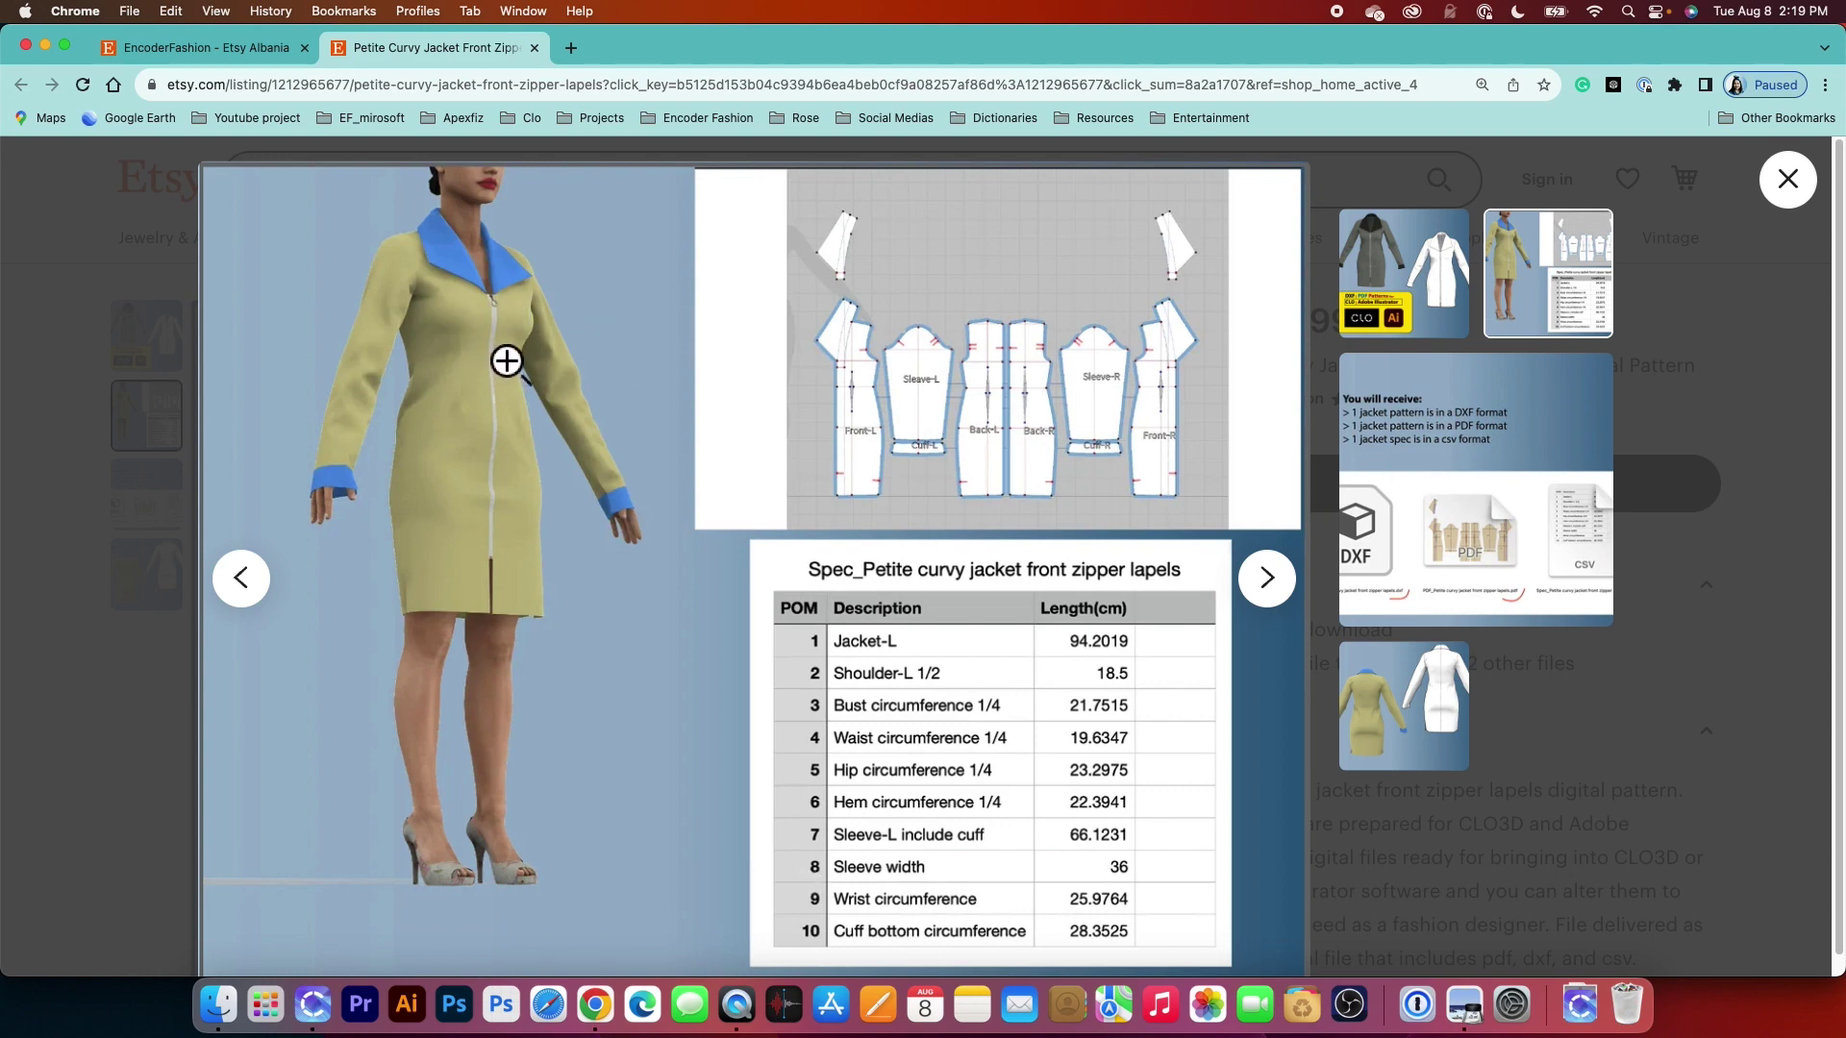
{"action": "left_click", "coordinate": [1787, 179]}
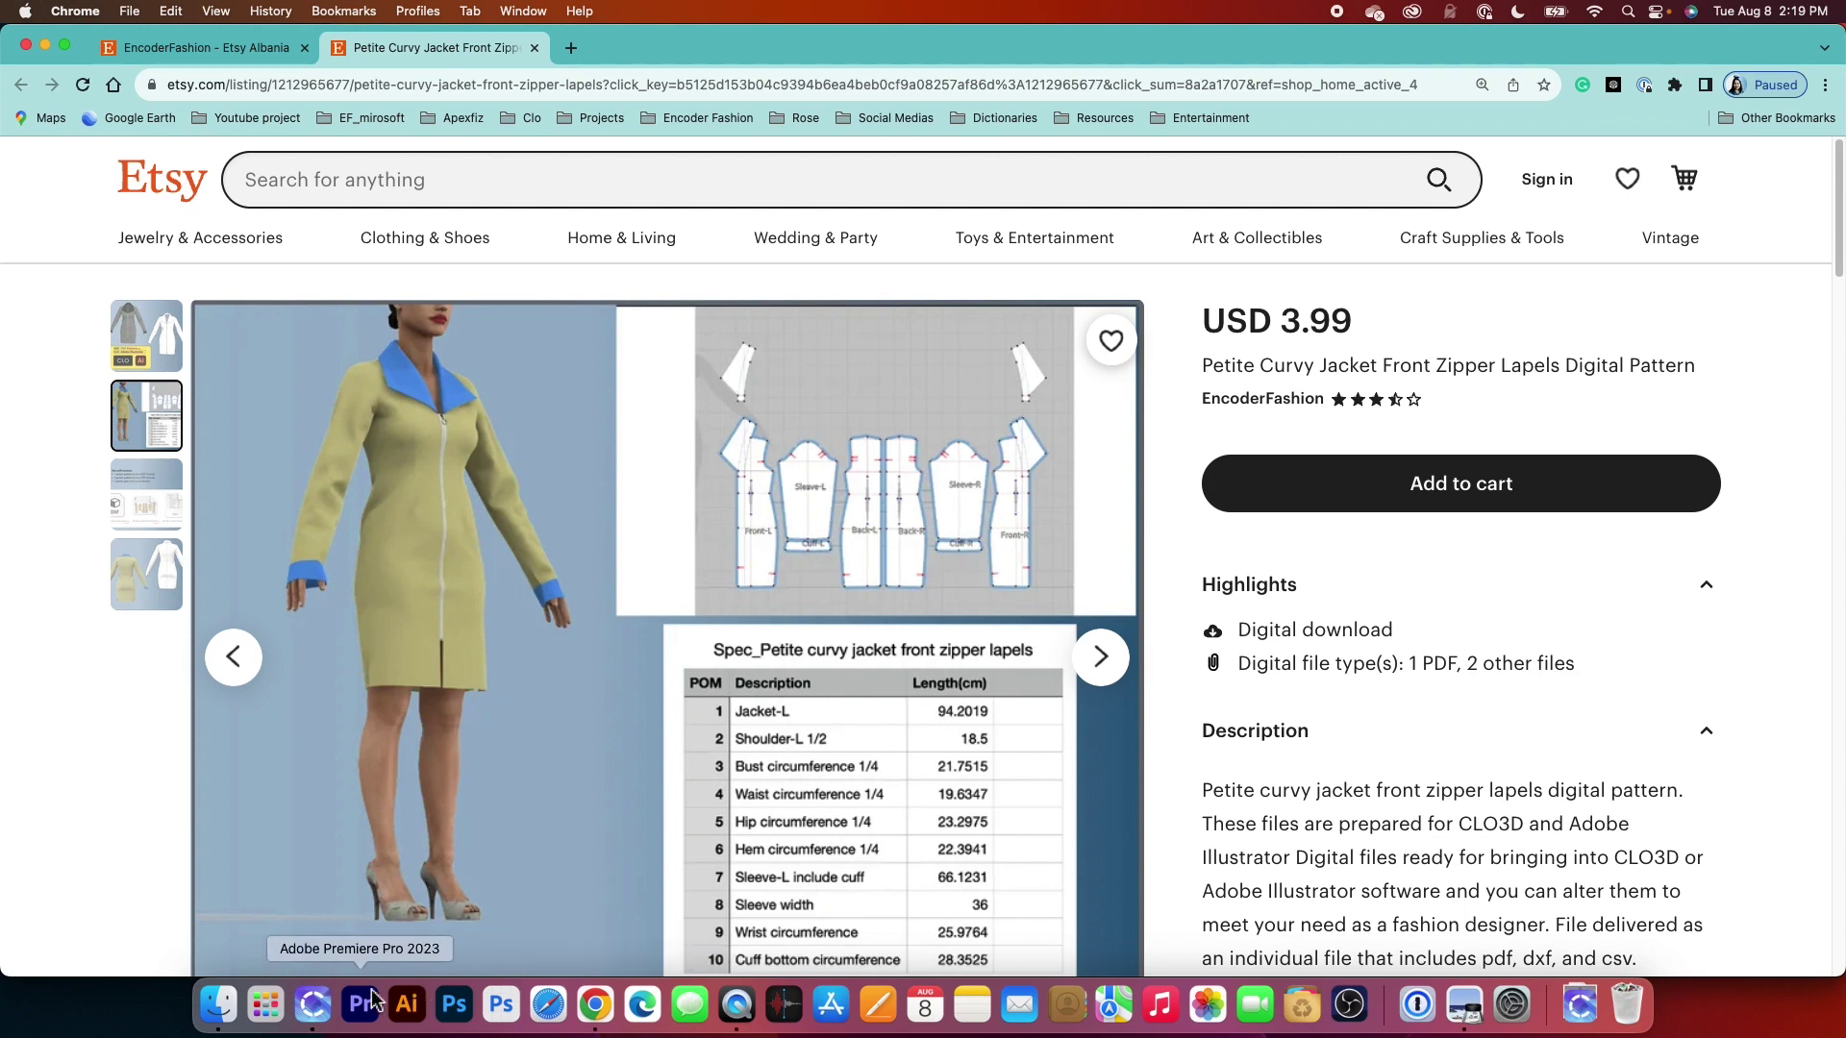
{"action": "left_click", "coordinate": [313, 1005]}
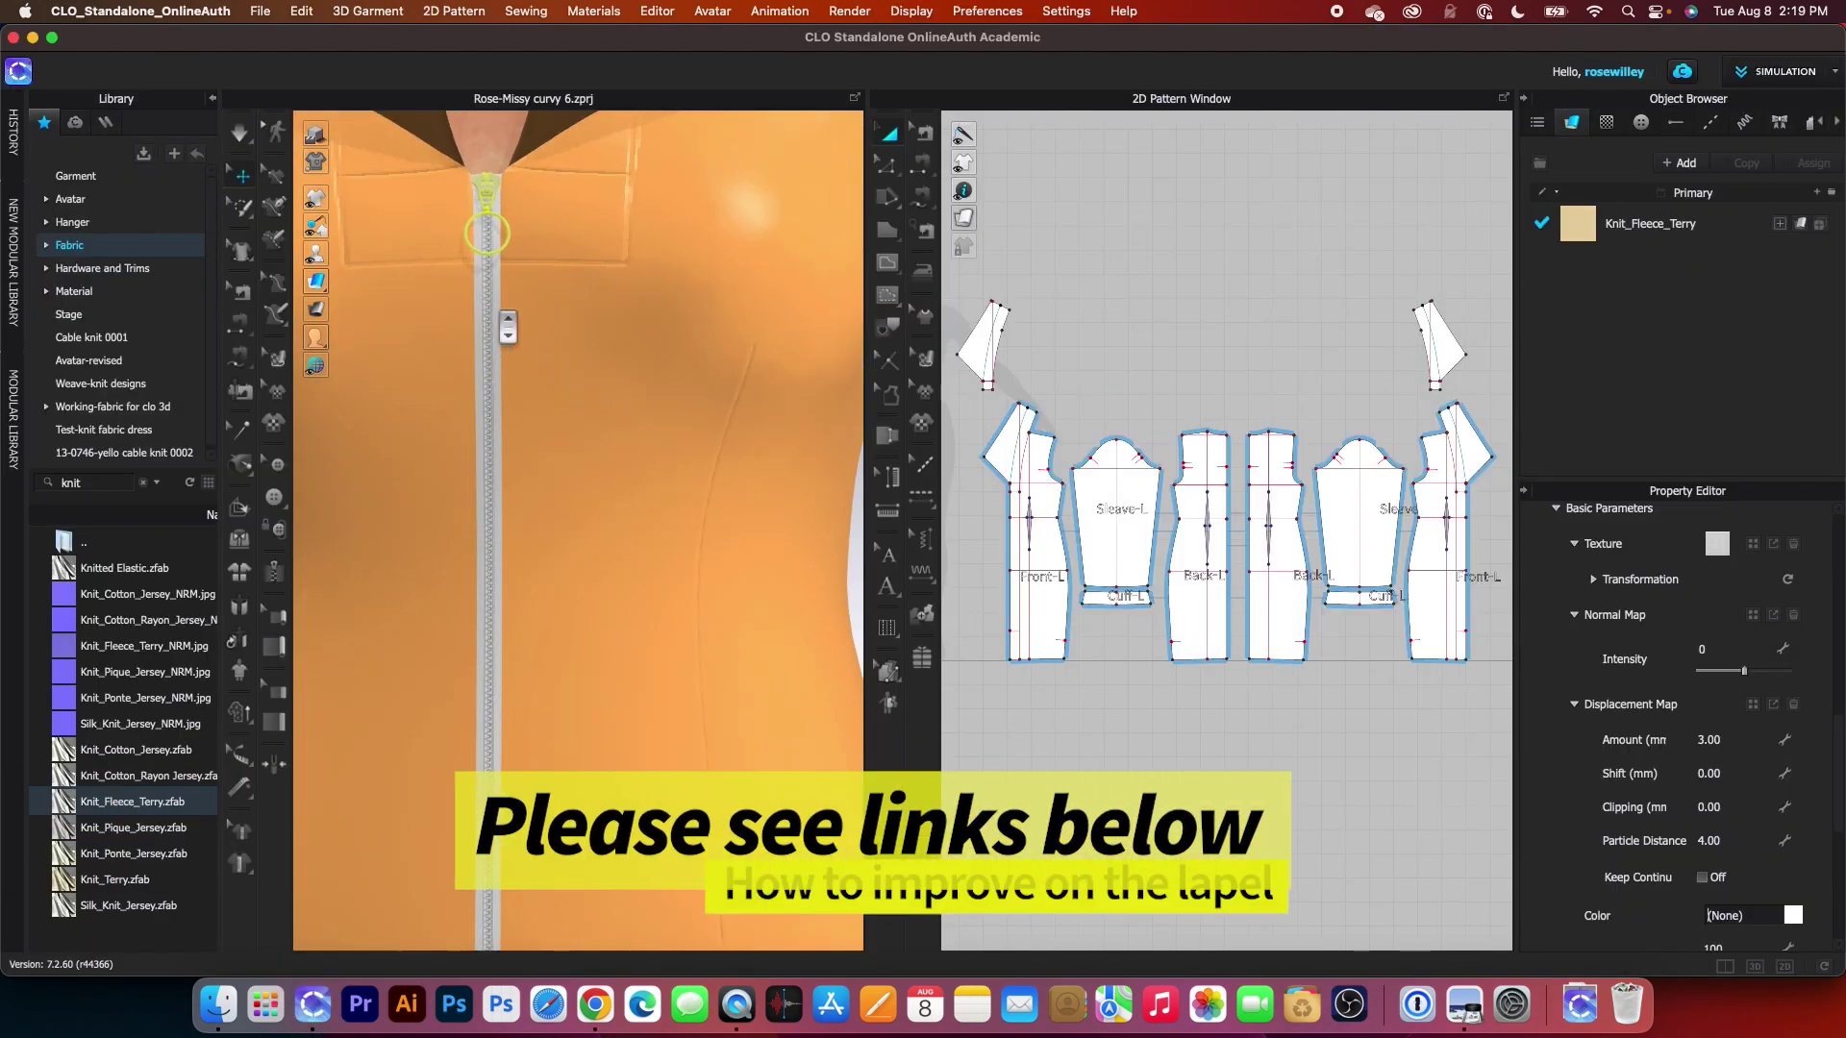
- Set the zipper slider's material type to Metal (Render Only)
{"action": "scroll", "coordinate": [509, 279], "scroll_direction": "up", "scroll_amount": 1}
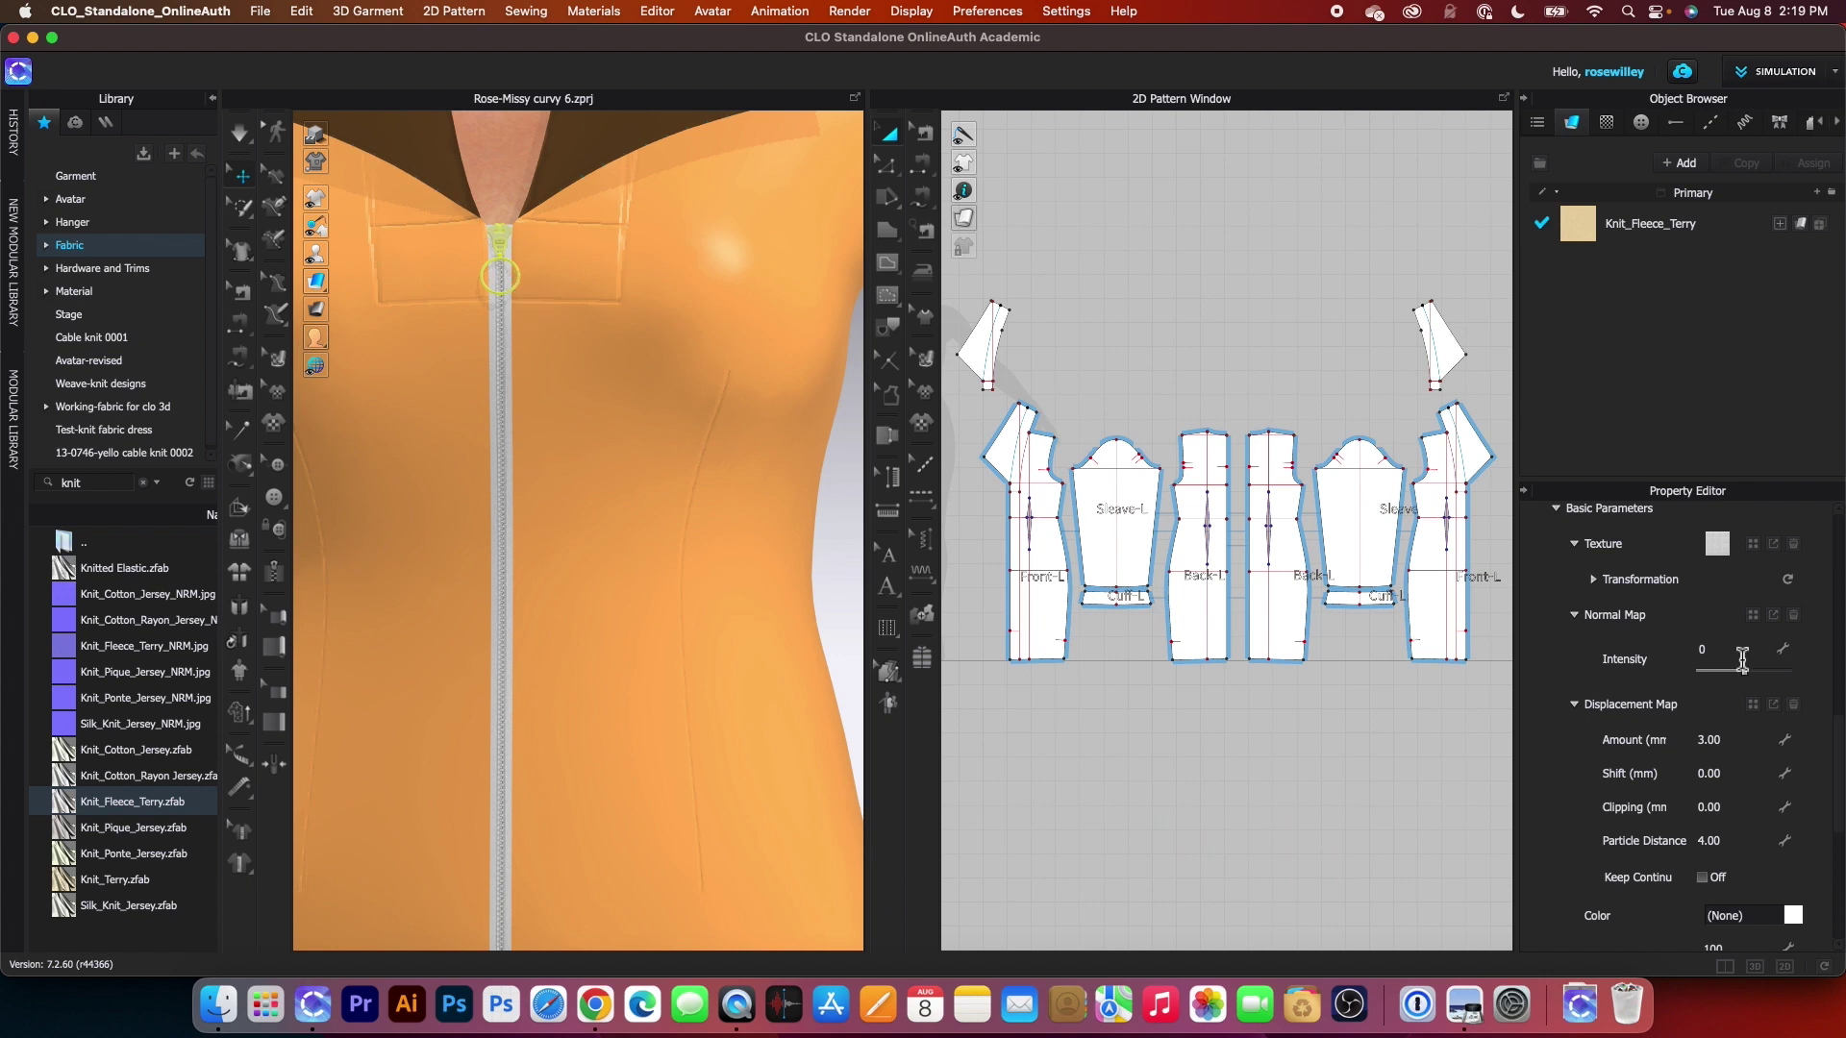
{"action": "scroll", "coordinate": [1748, 553], "scroll_direction": "up", "scroll_amount": 3}
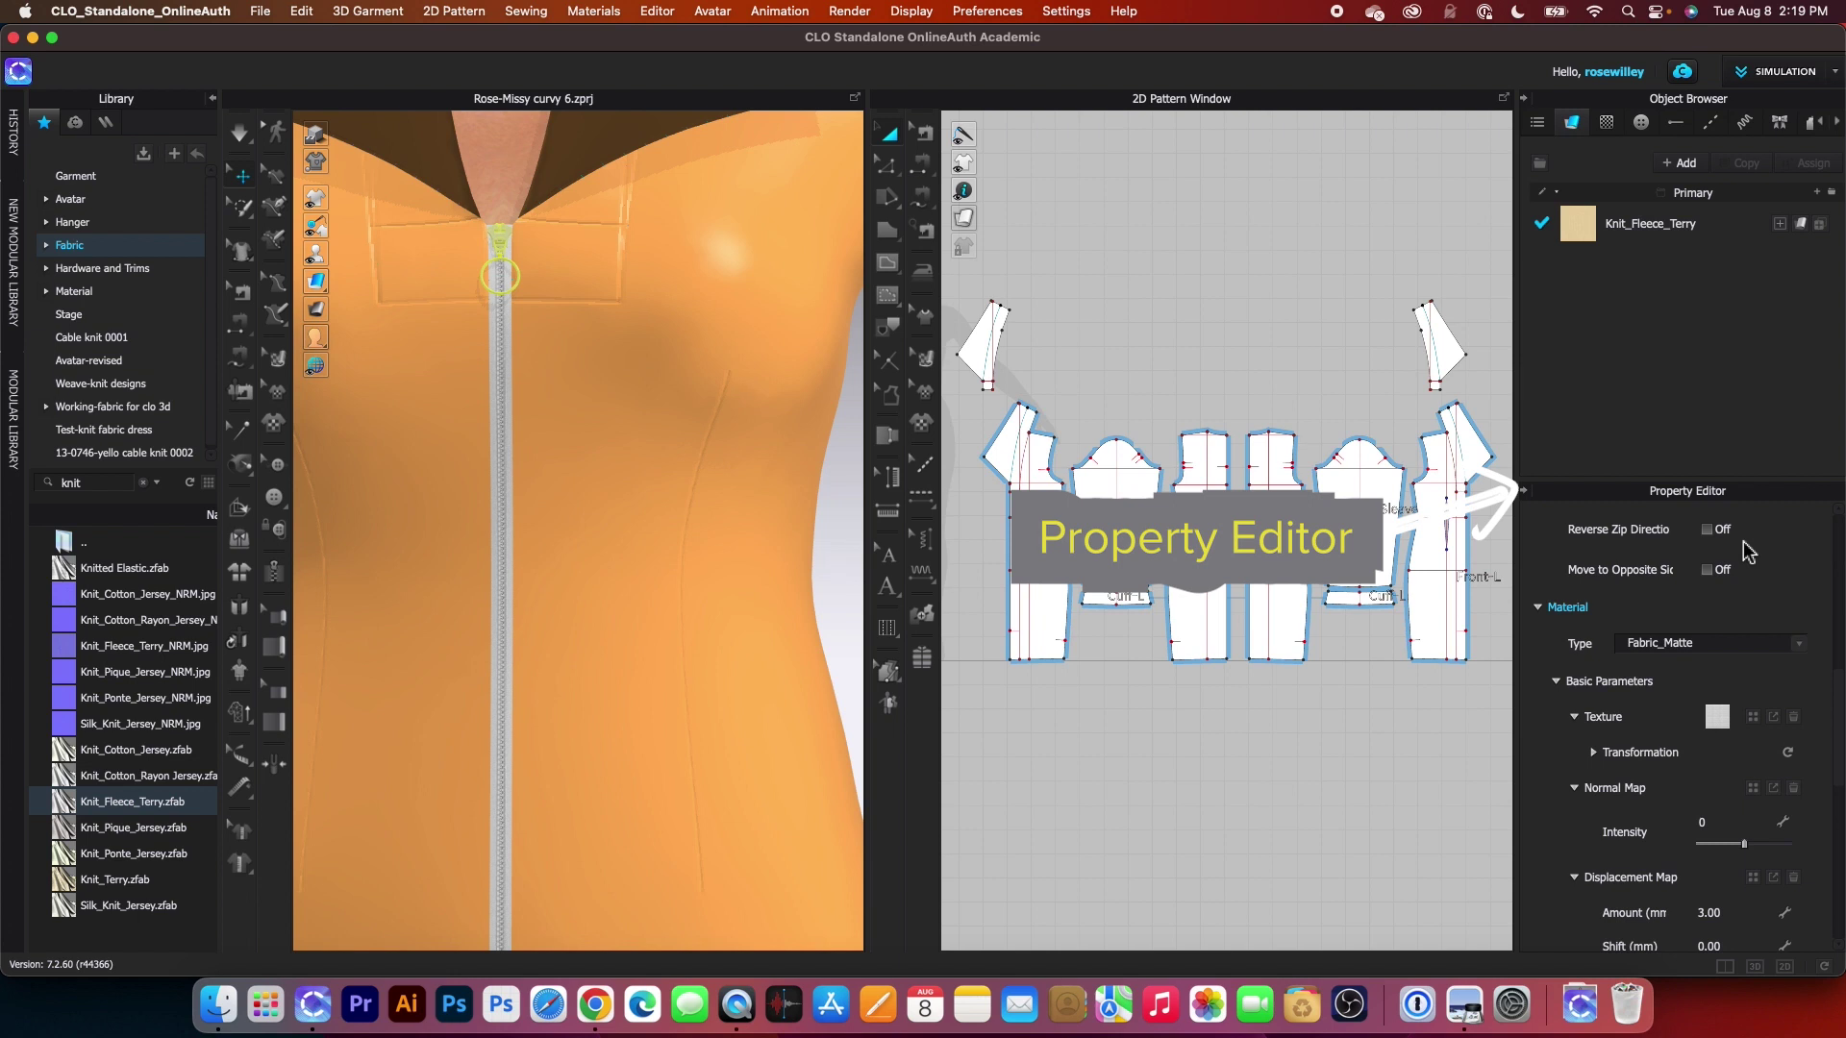
{"action": "scroll", "coordinate": [1744, 541], "scroll_direction": "up", "scroll_amount": 2}
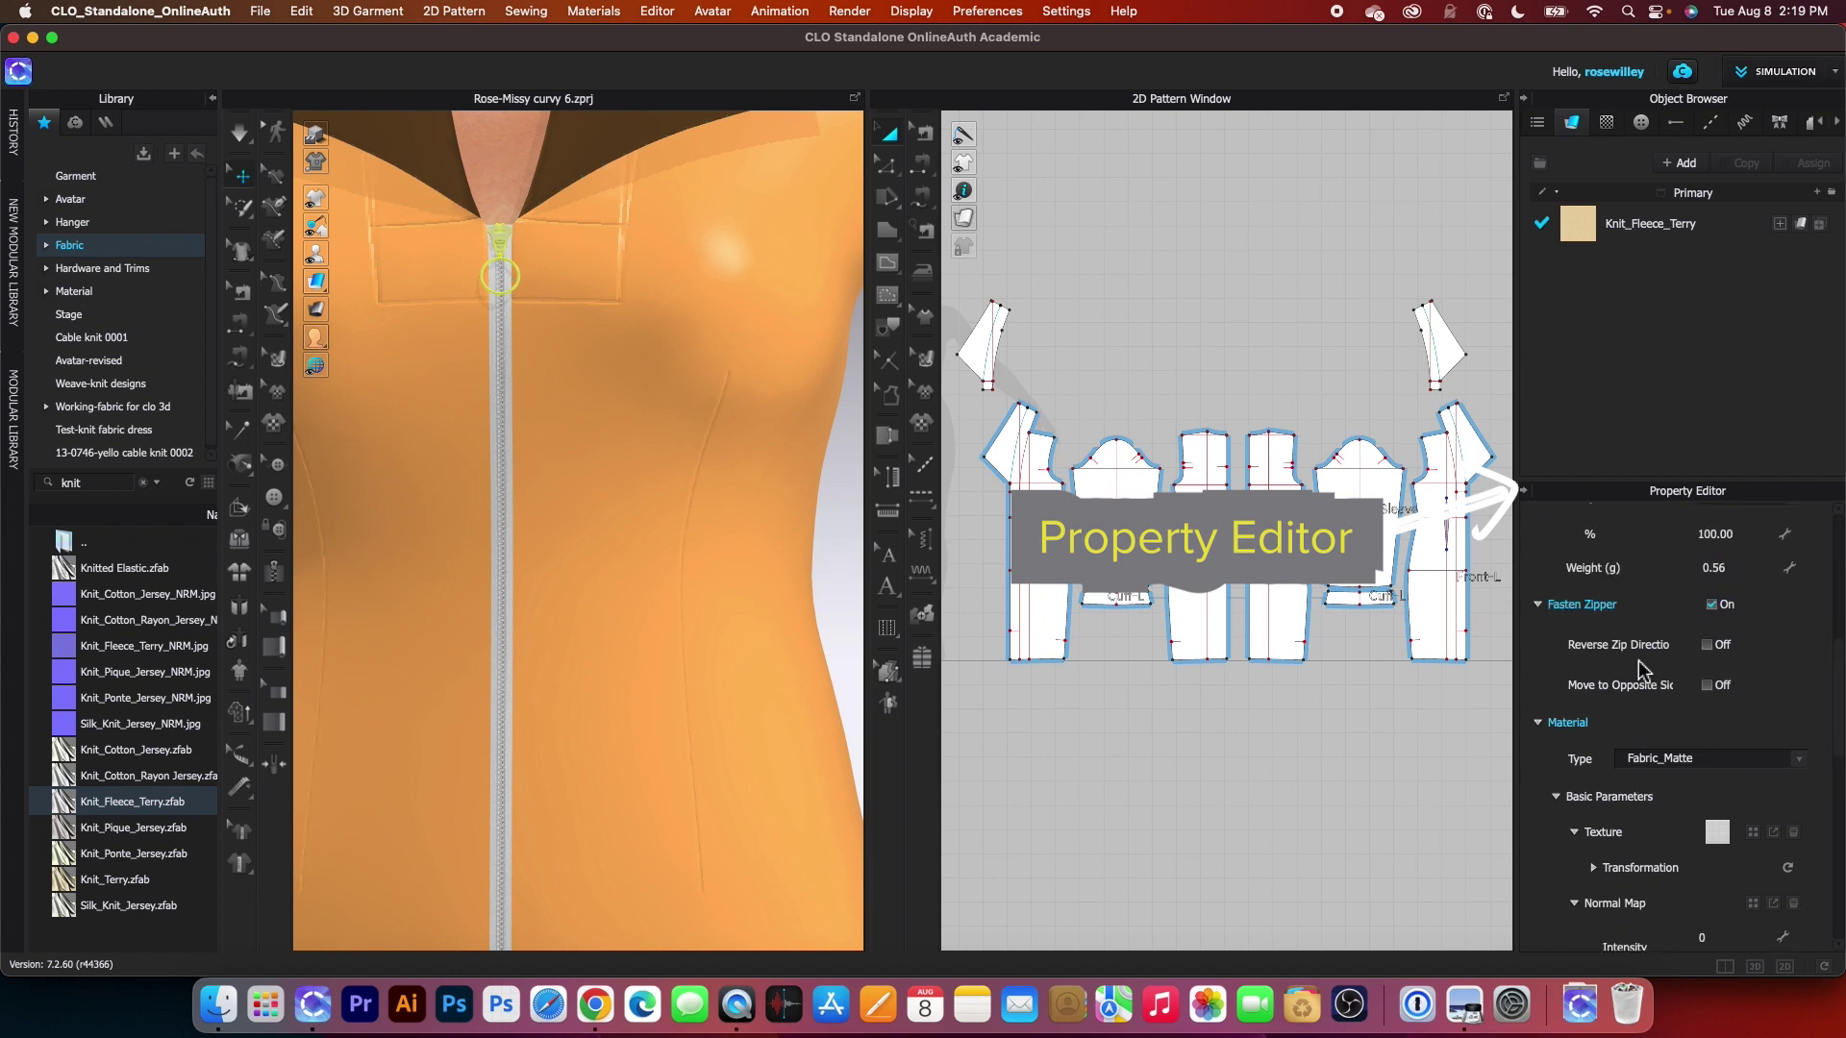
{"action": "scroll", "coordinate": [1640, 667], "scroll_direction": "up", "scroll_amount": 6}
{"action": "scroll", "coordinate": [1646, 651], "scroll_direction": "down", "scroll_amount": 4}
{"action": "scroll", "coordinate": [1654, 635], "scroll_direction": "down", "scroll_amount": 6}
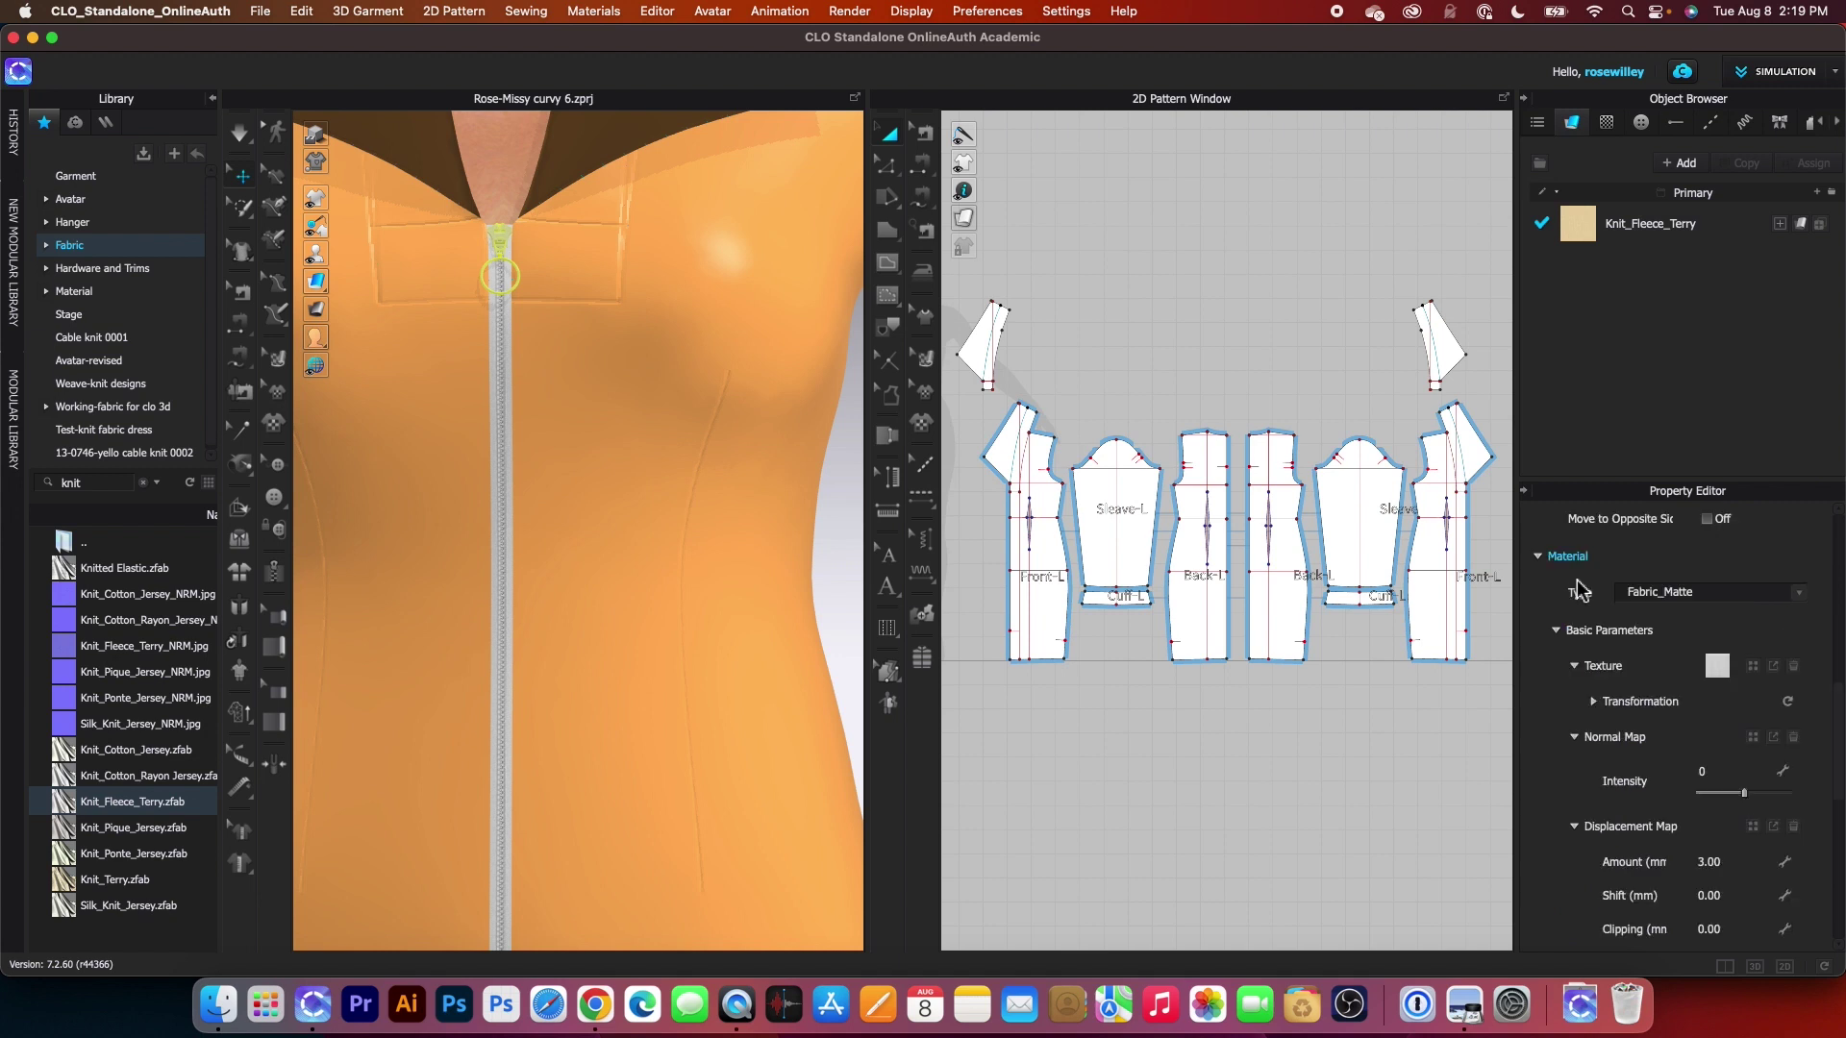
{"action": "left_click", "coordinate": [1799, 593]}
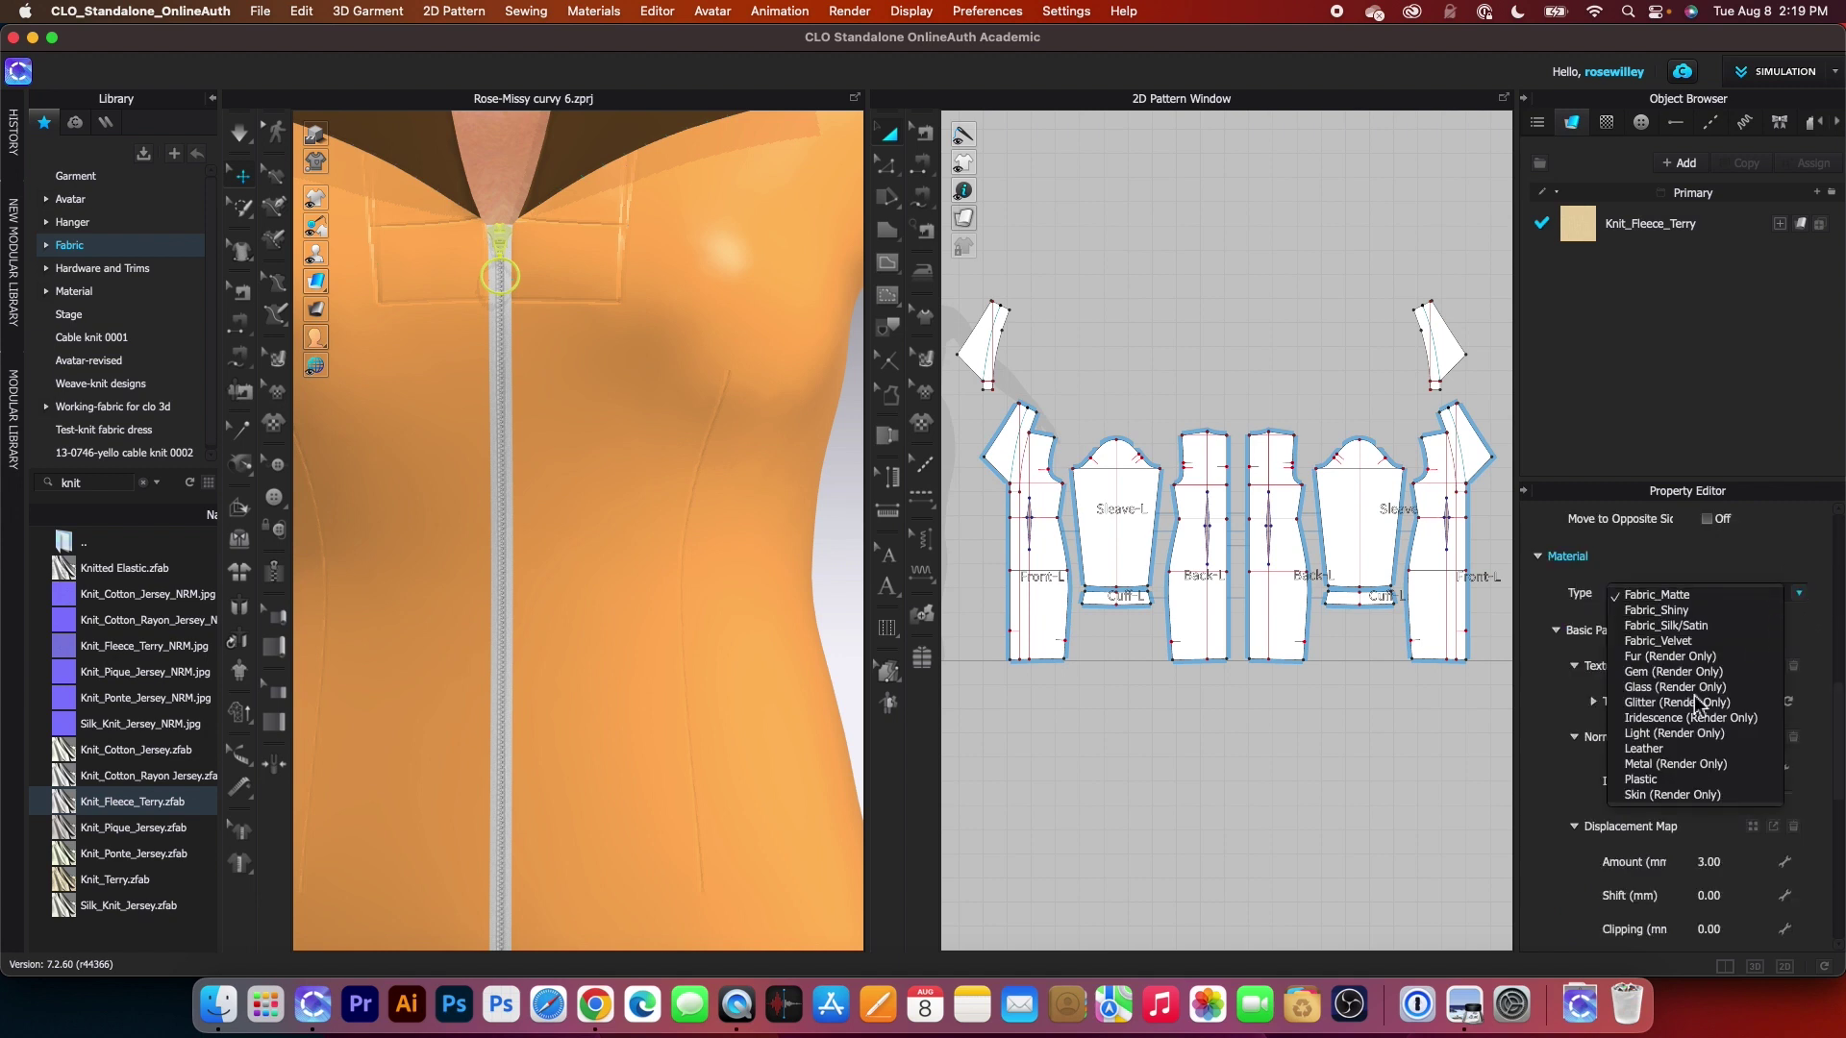
{"action": "left_click", "coordinate": [1683, 767]}
- Colour the zipper slider E9D2A5 by sampling the Knit_Fleece_Terry fabric swatch with the eyedropper, and apply it
{"action": "scroll", "coordinate": [1752, 692], "scroll_direction": "down", "scroll_amount": 2}
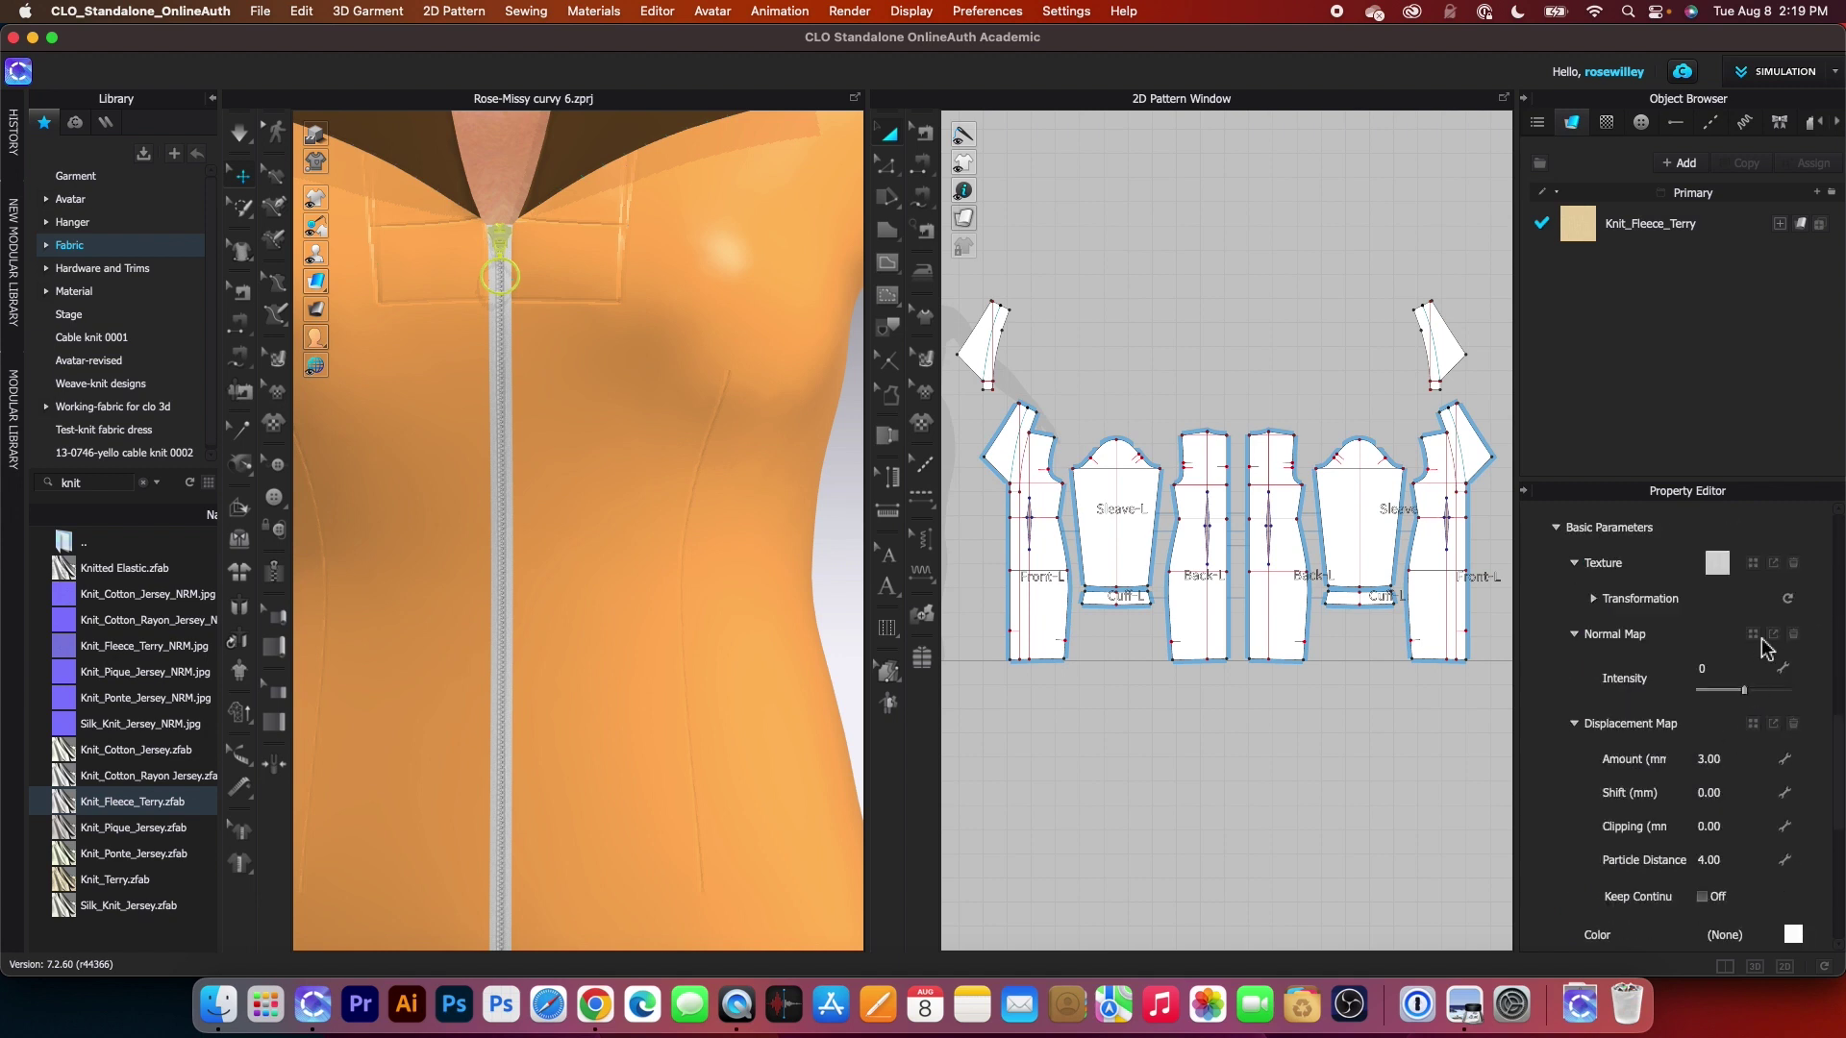
{"action": "scroll", "coordinate": [1719, 667], "scroll_direction": "down", "scroll_amount": 3}
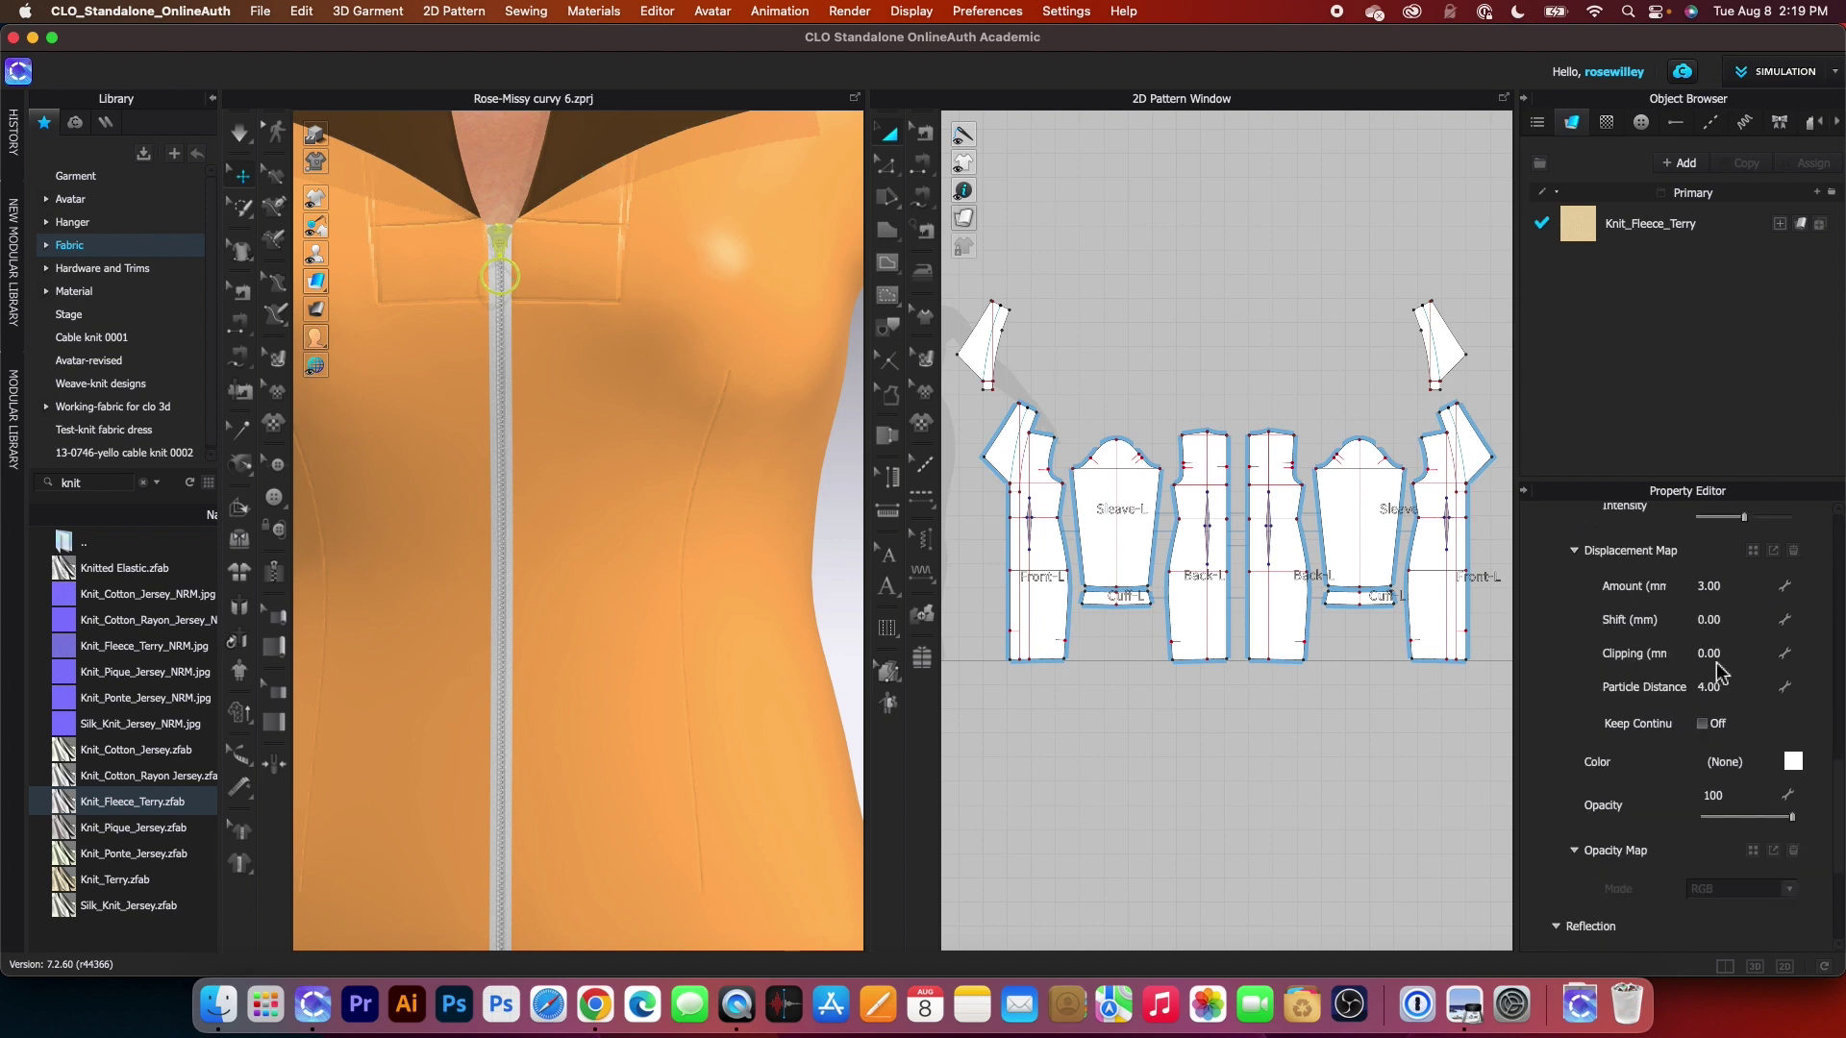
{"action": "left_click", "coordinate": [1793, 764]}
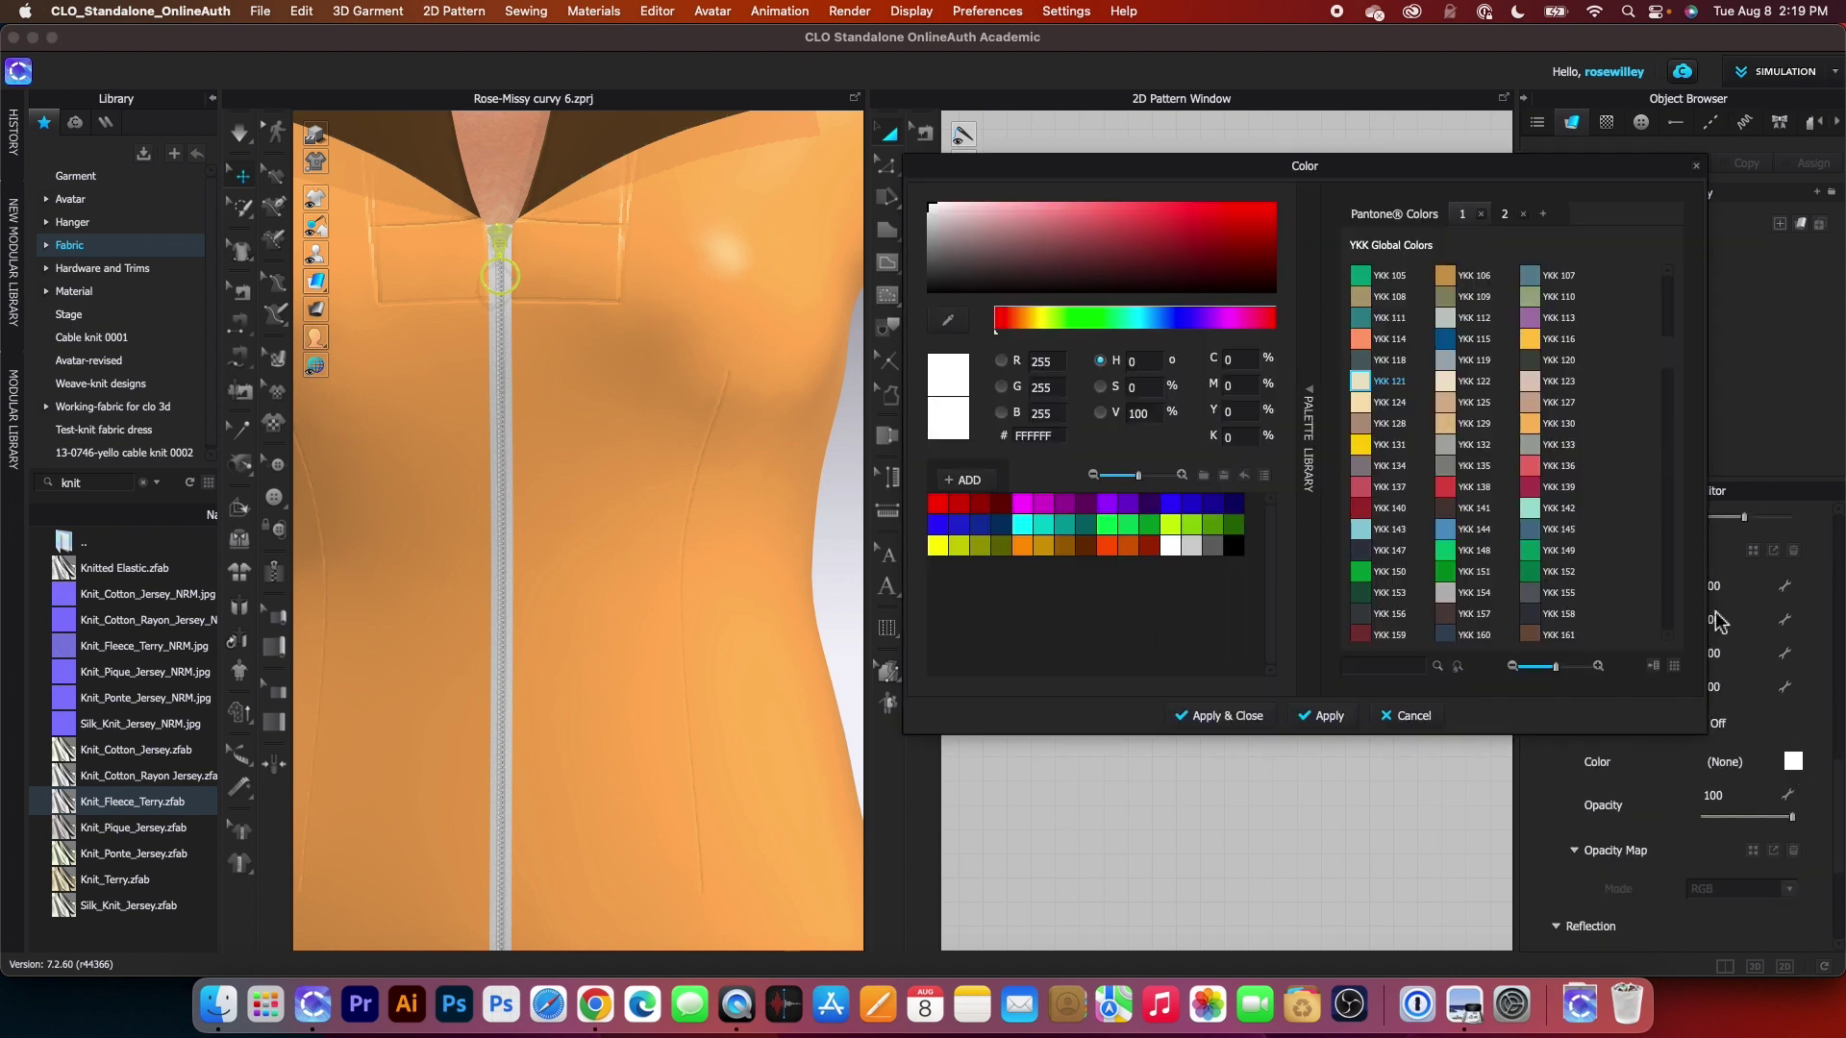
{"action": "left_click_drag", "start_coordinate": [1507, 176], "coordinate": [1146, 211]}
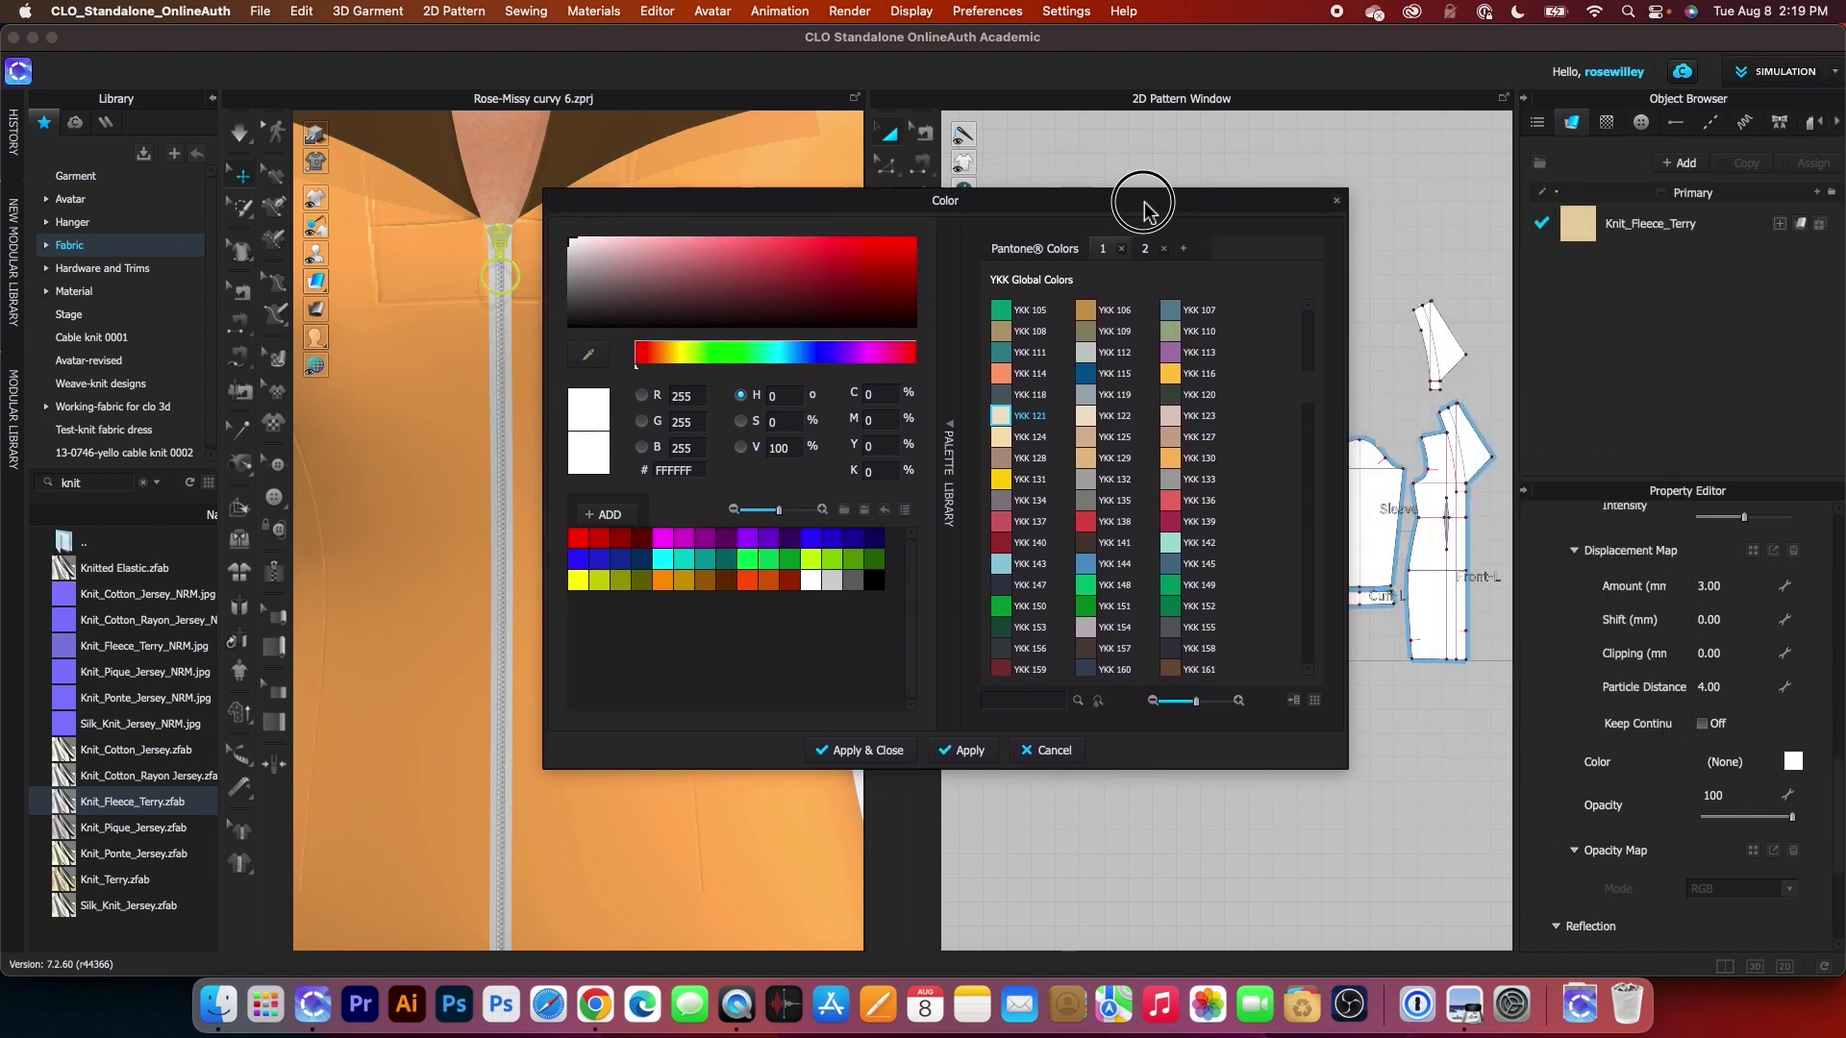
{"action": "left_click", "coordinate": [590, 357]}
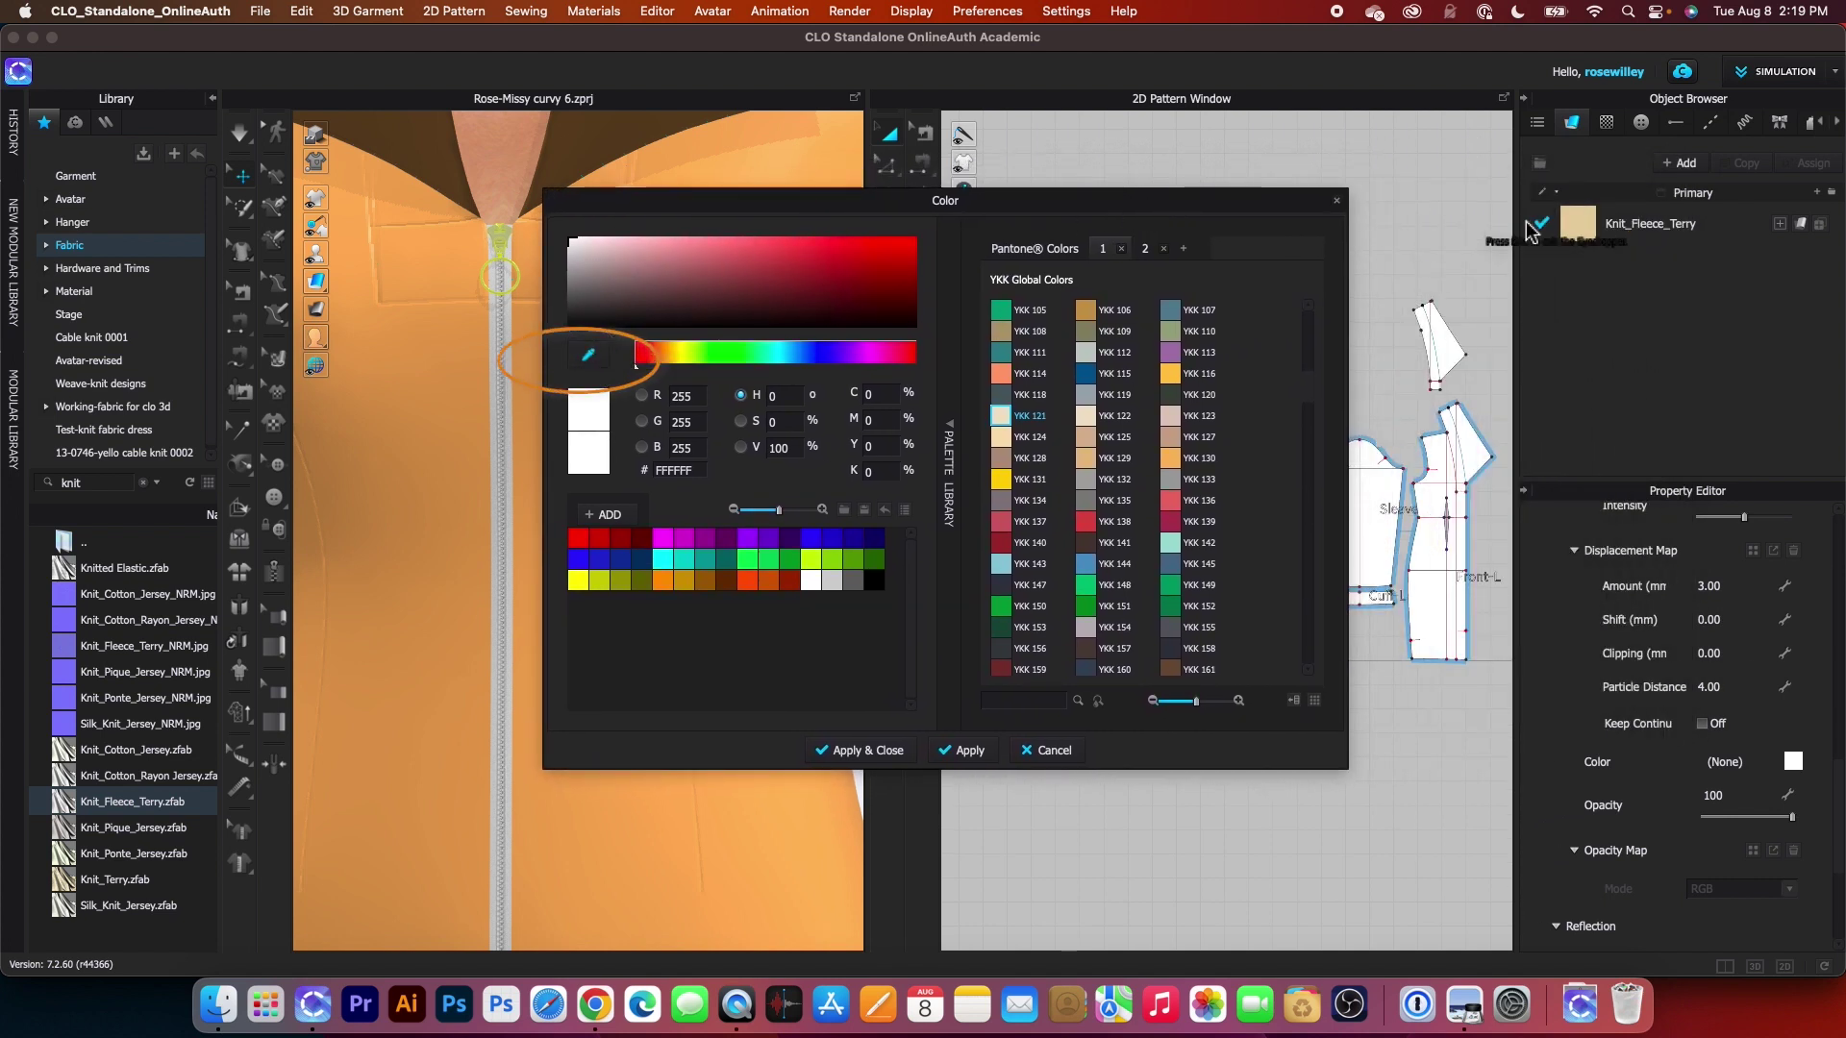
{"action": "left_click", "coordinate": [1586, 225]}
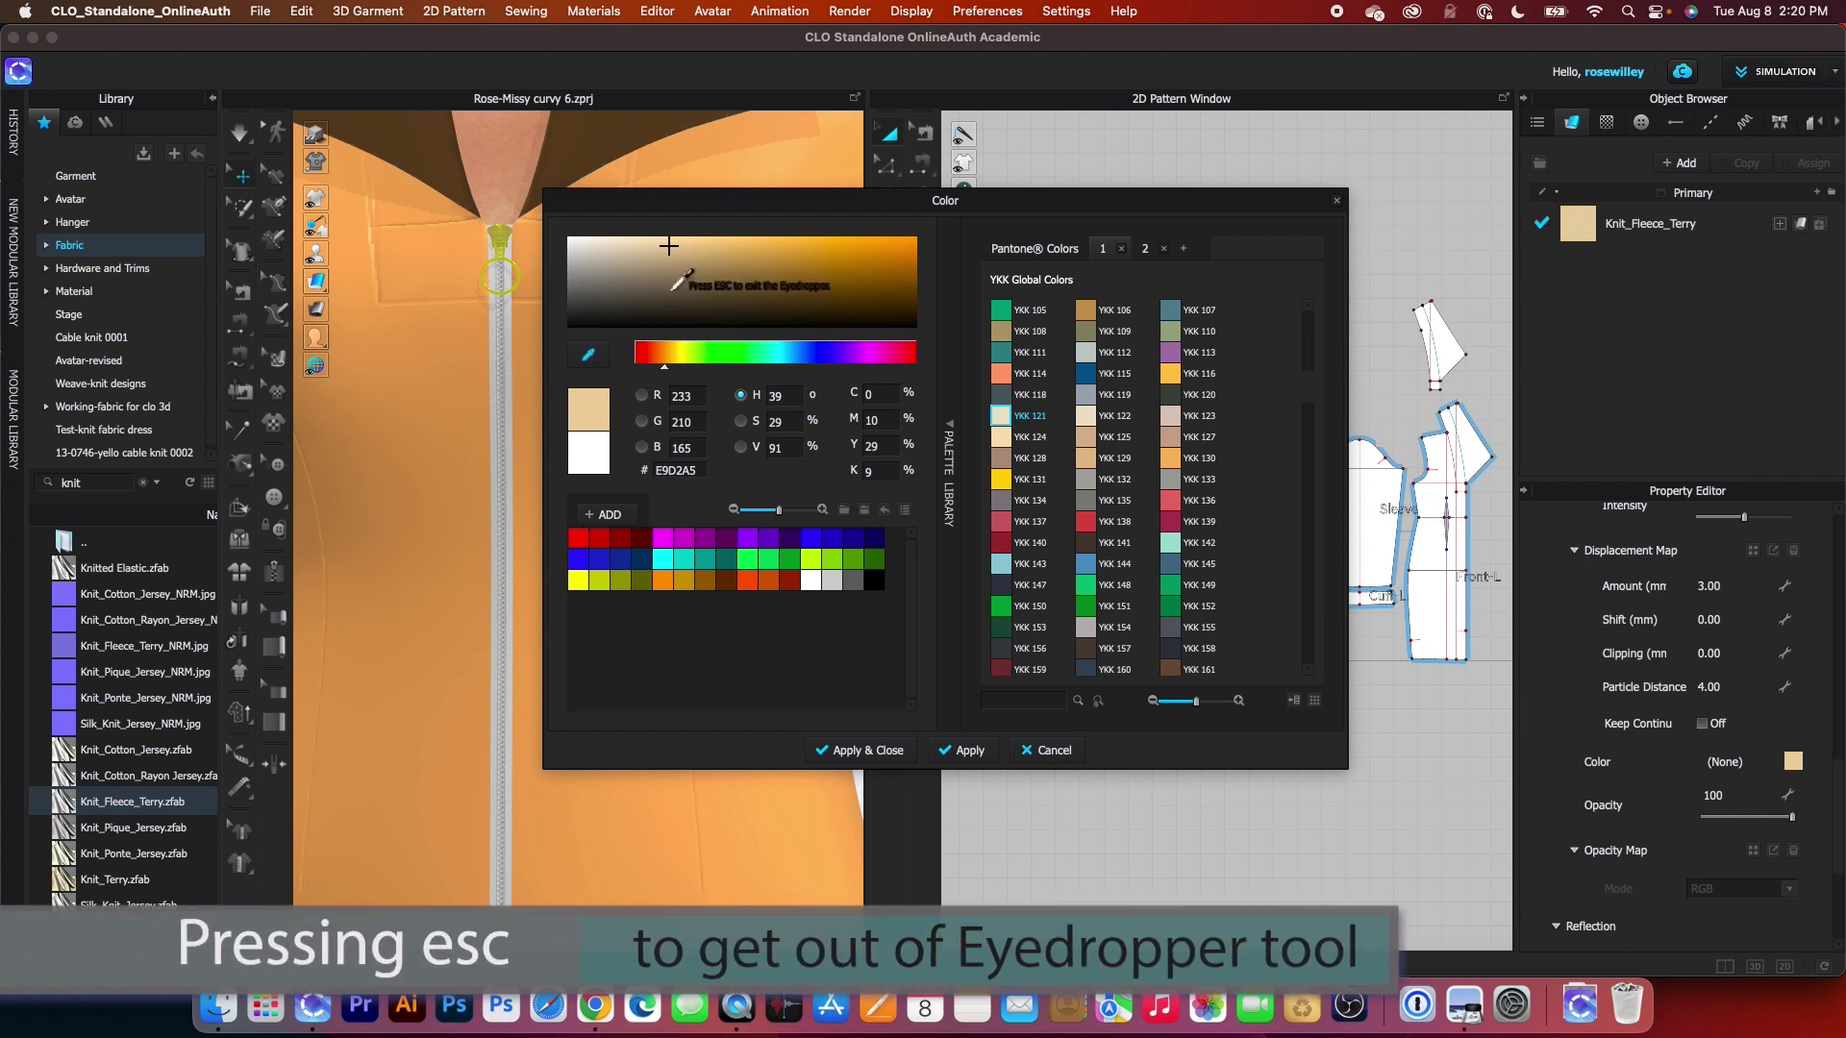
{"action": "key", "text": "Escape"}
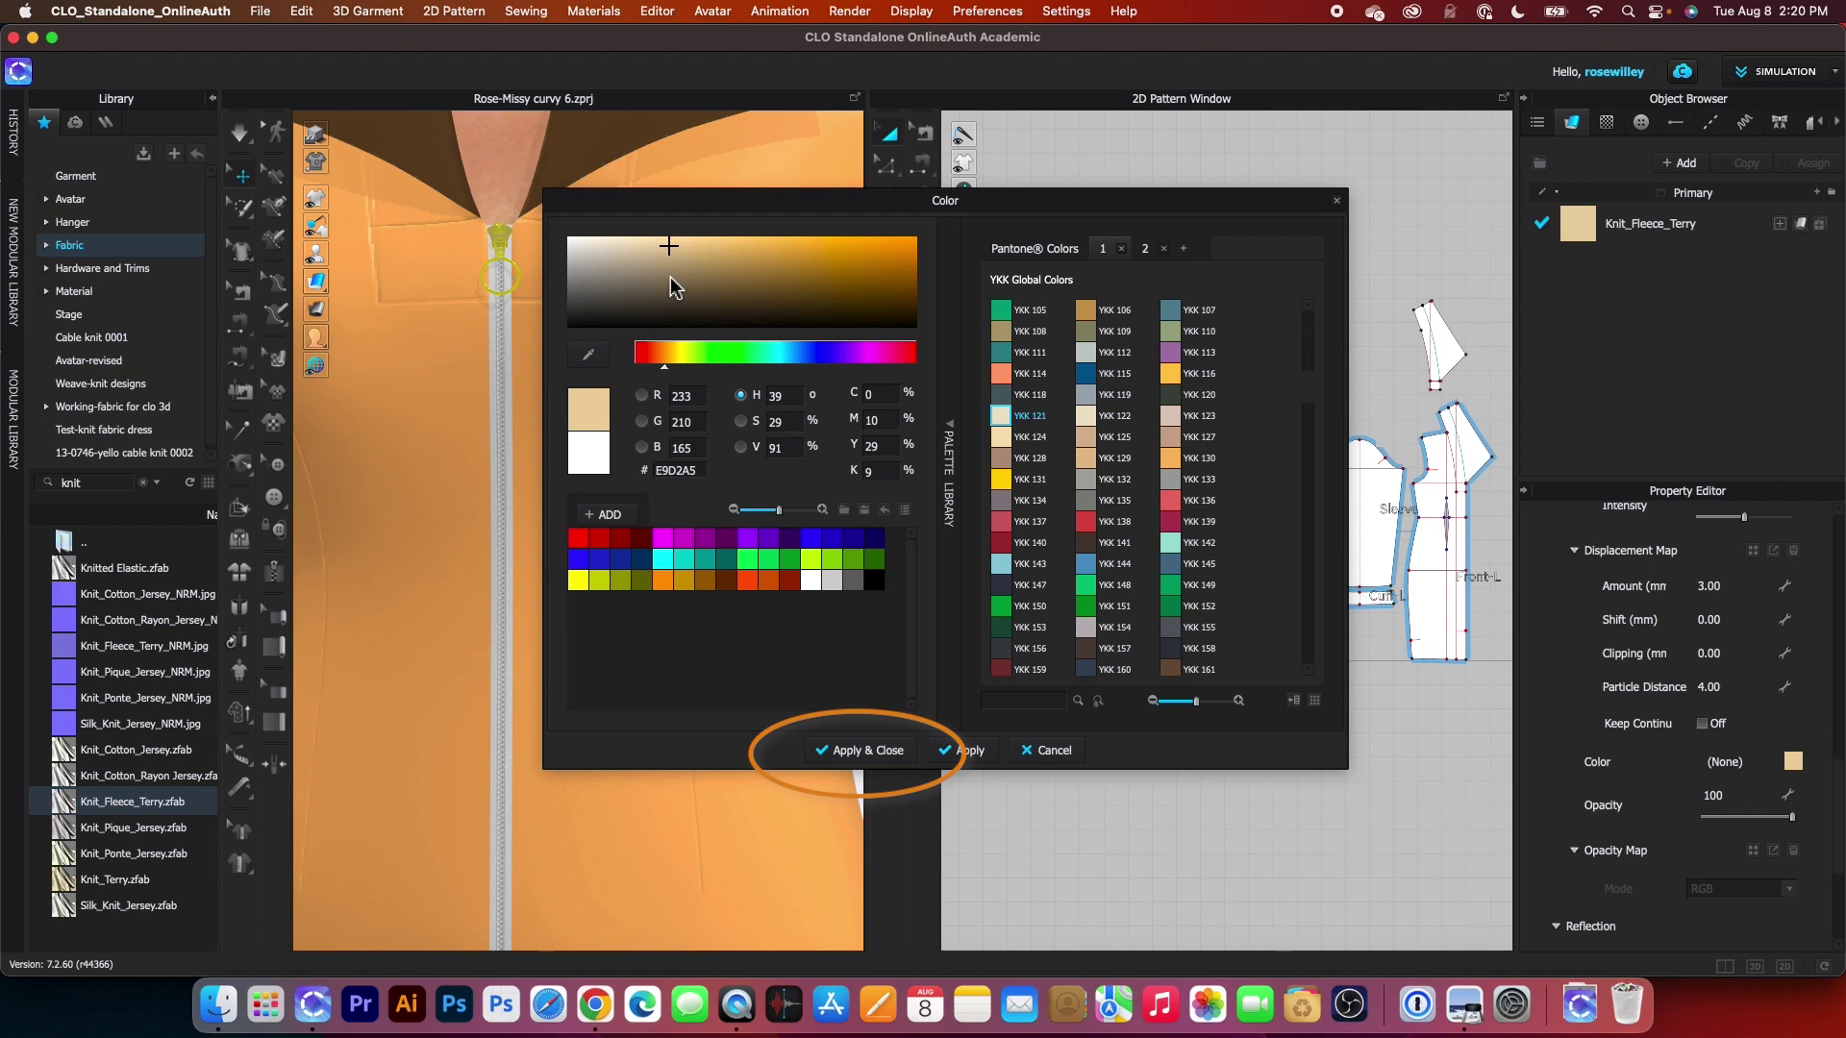
{"action": "left_click", "coordinate": [876, 754]}
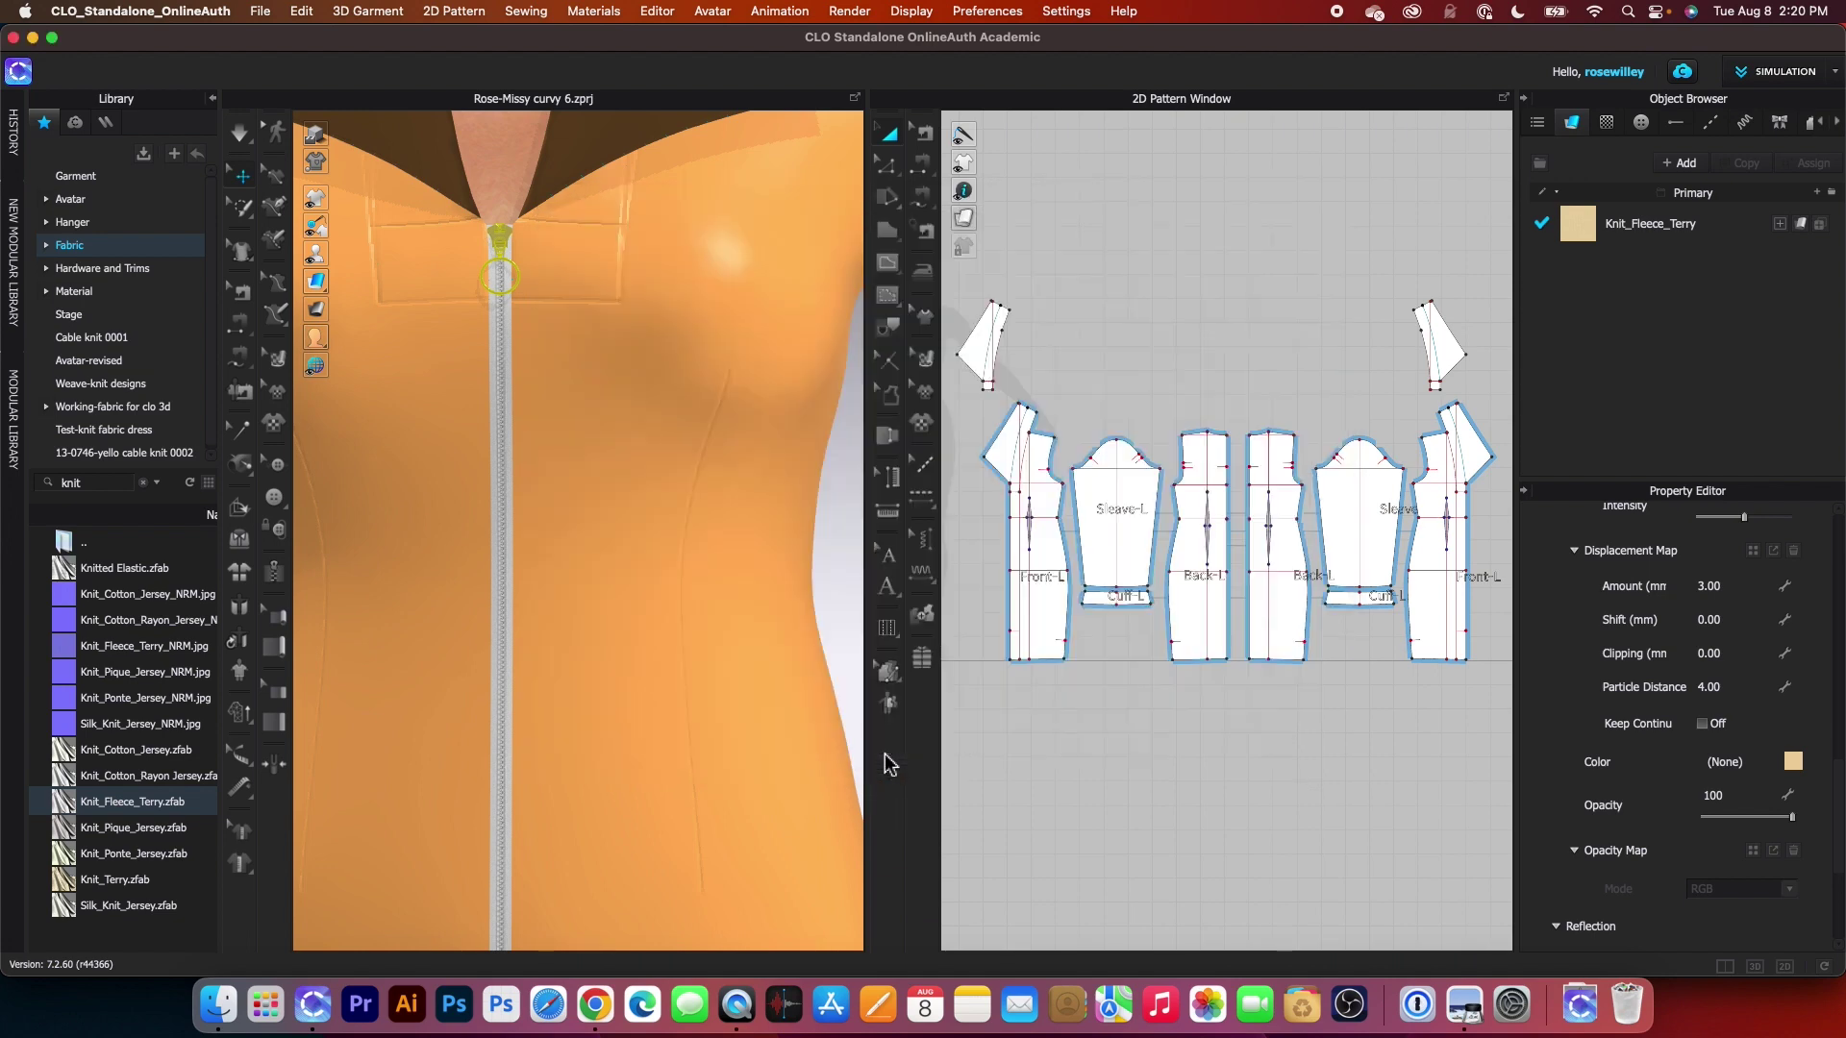
- Colour the centre-front zipper's tape E9D2A5 by sampling the Knit_Fleece_Terry fabric swatch with the eyedropper, and apply it
{"action": "scroll", "coordinate": [633, 574], "scroll_direction": "down", "scroll_amount": 3}
{"action": "scroll", "coordinate": [524, 462], "scroll_direction": "up", "scroll_amount": 10}
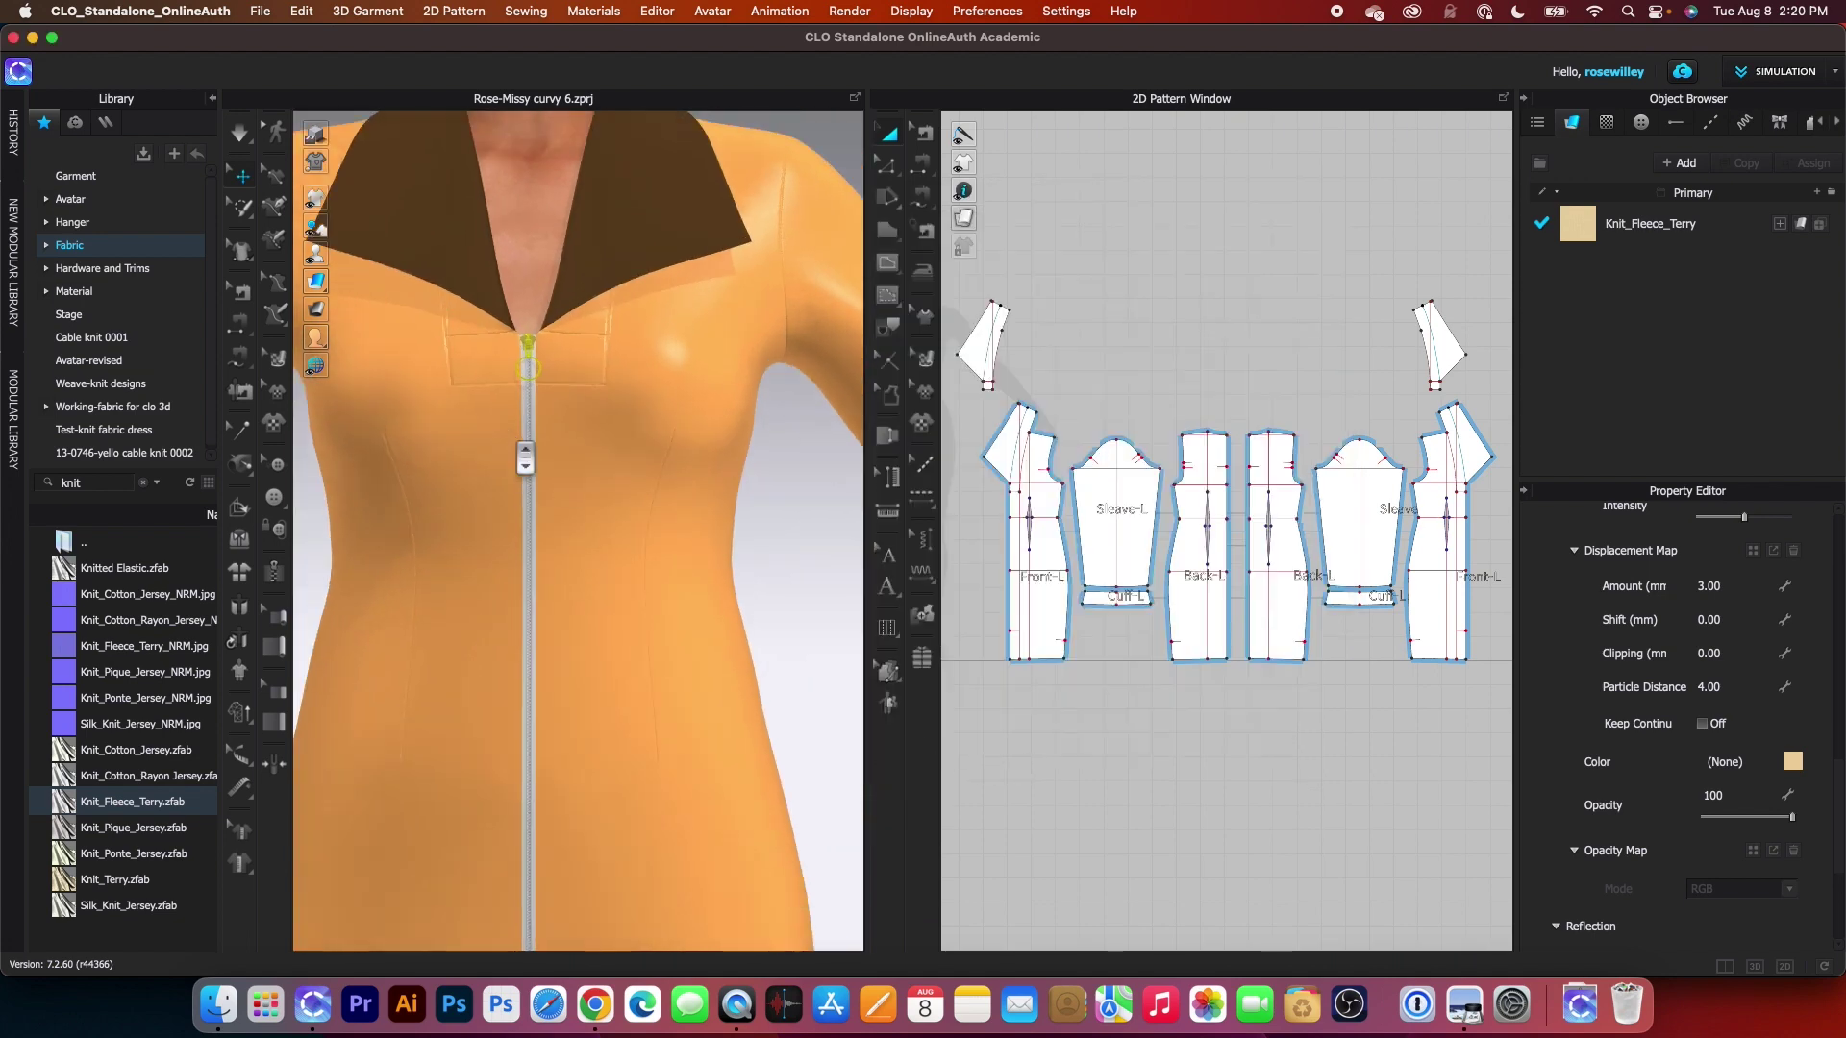
{"action": "scroll", "coordinate": [519, 458], "scroll_direction": "up", "scroll_amount": 2}
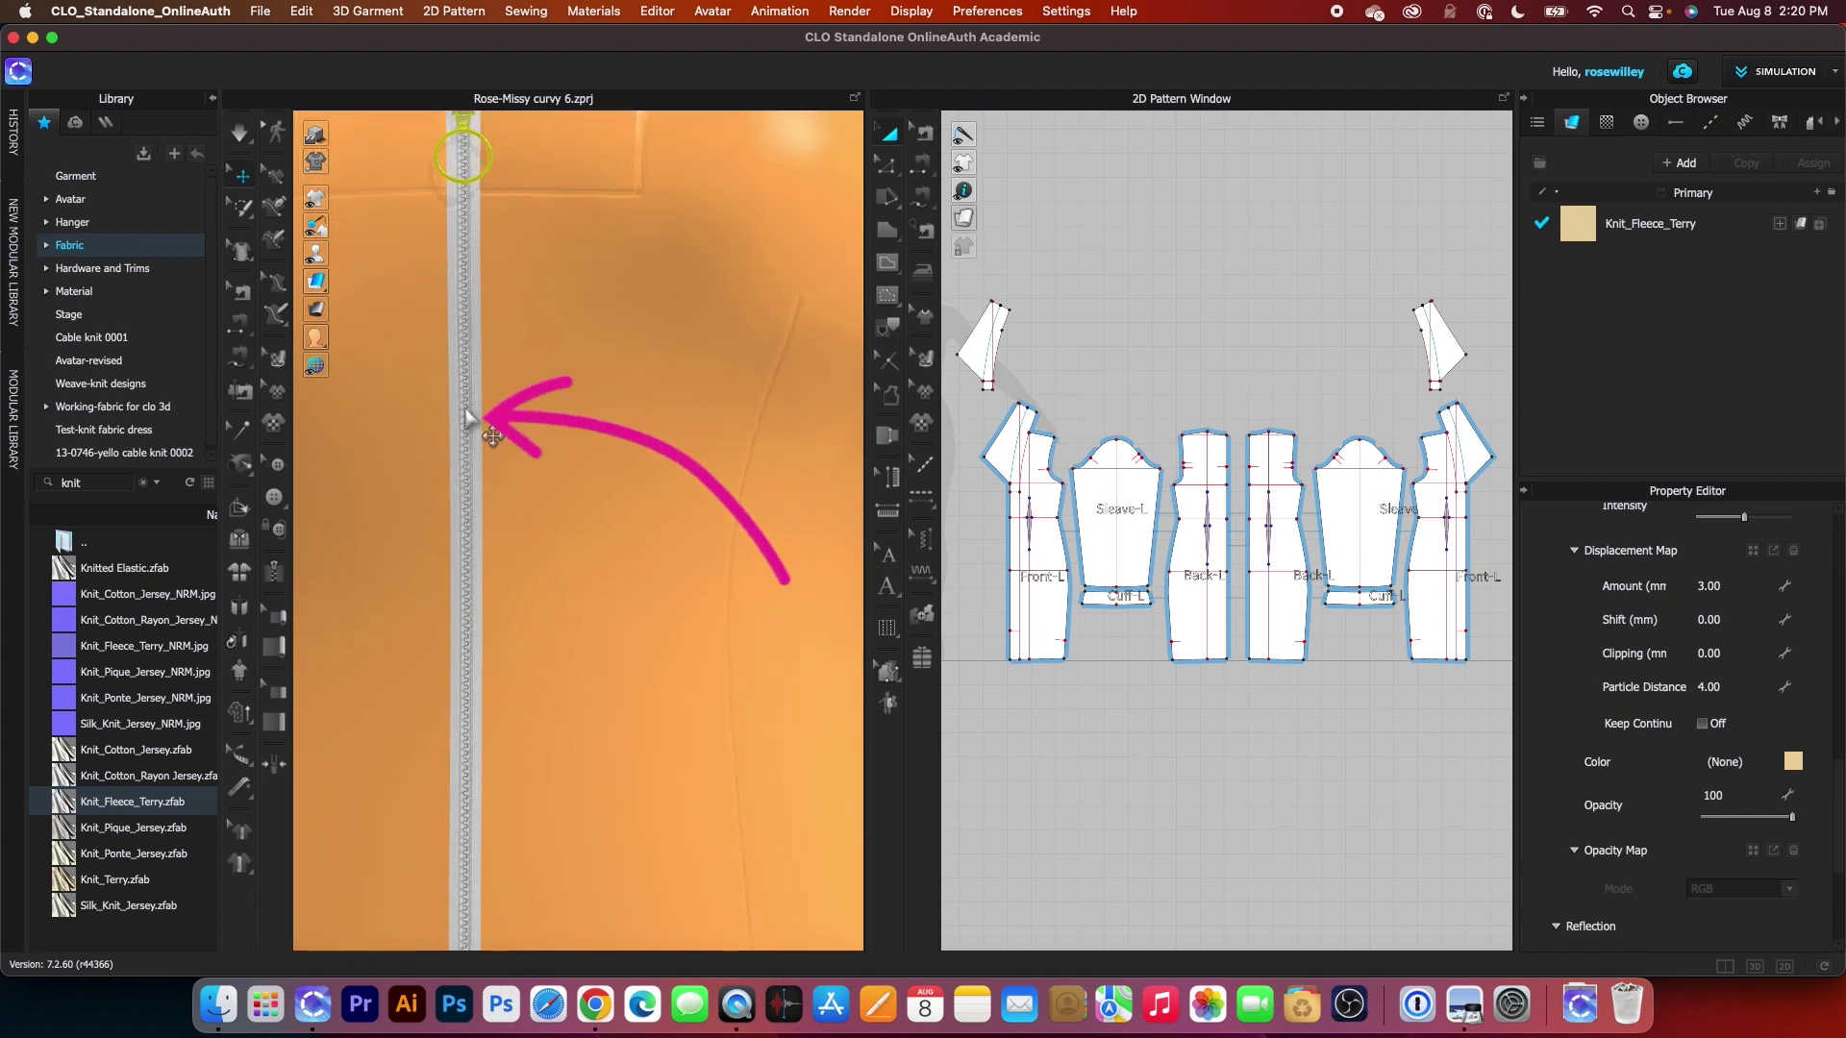
{"action": "left_click", "coordinate": [468, 418]}
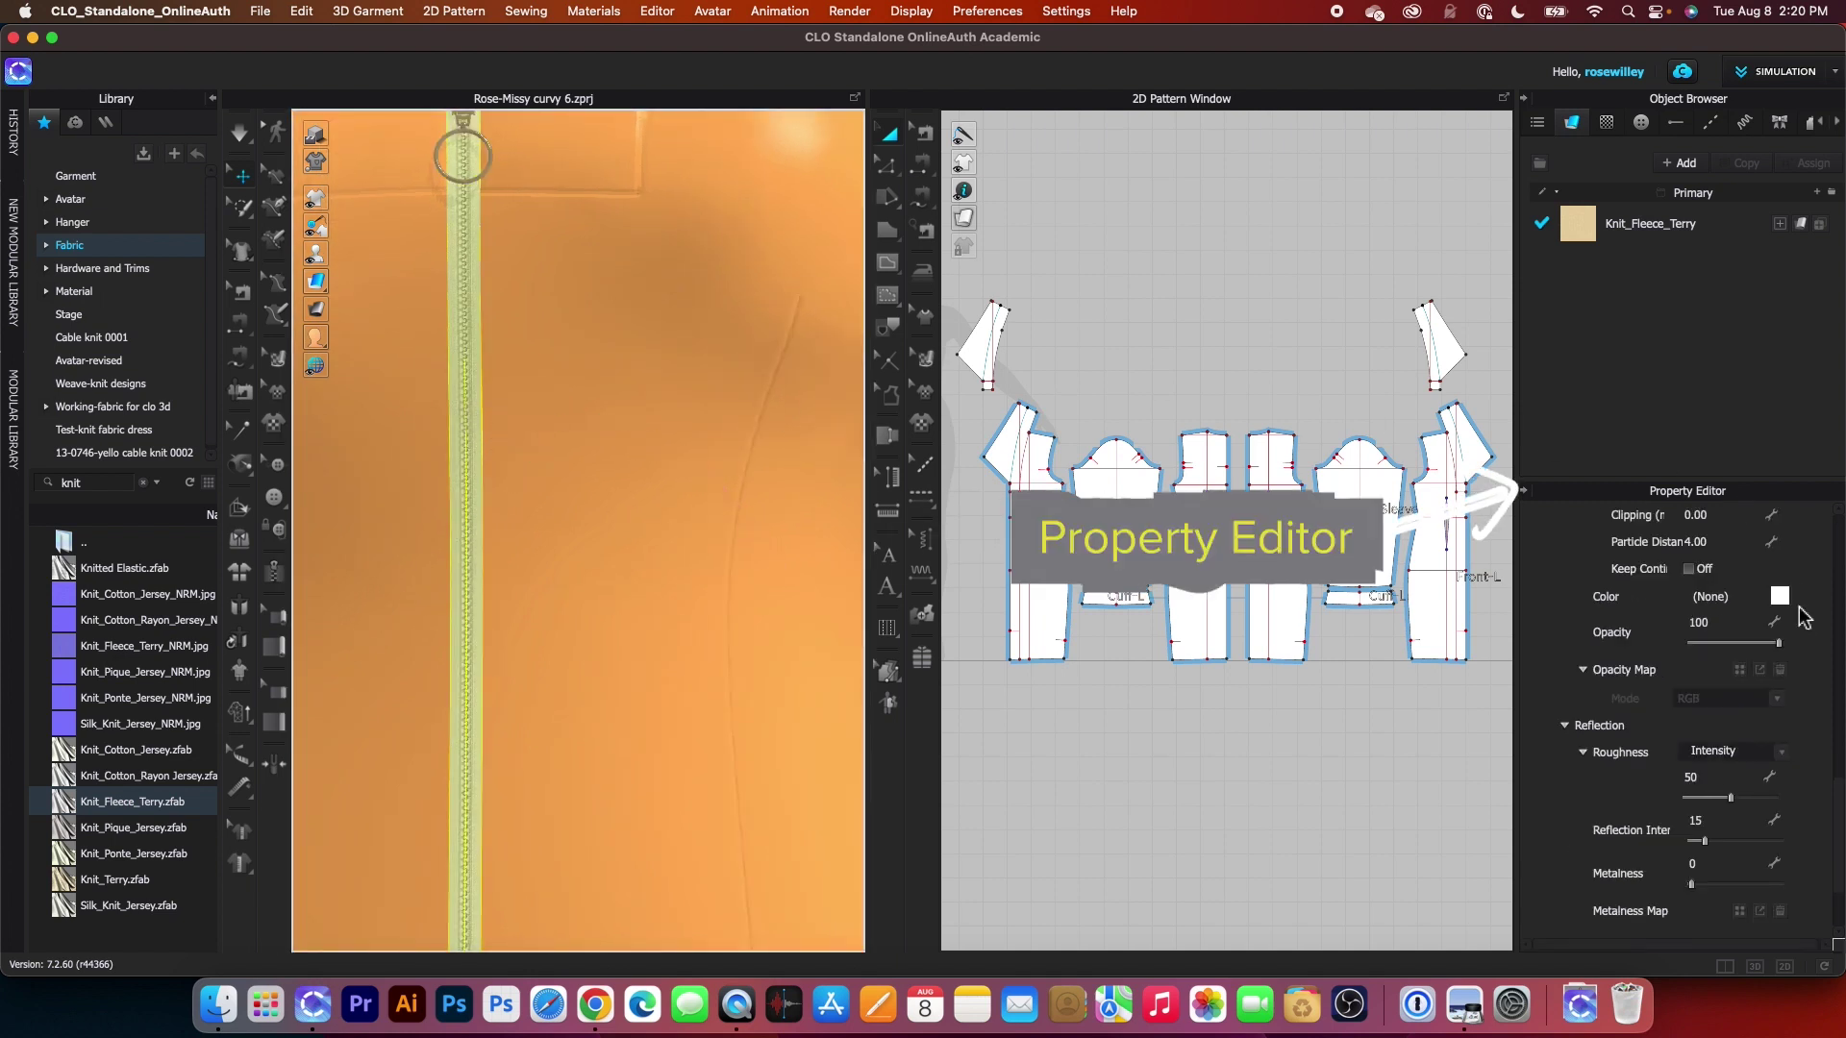
{"action": "scroll", "coordinate": [1784, 606], "scroll_direction": "up", "scroll_amount": 5}
{"action": "scroll", "coordinate": [1784, 606], "scroll_direction": "up", "scroll_amount": 2}
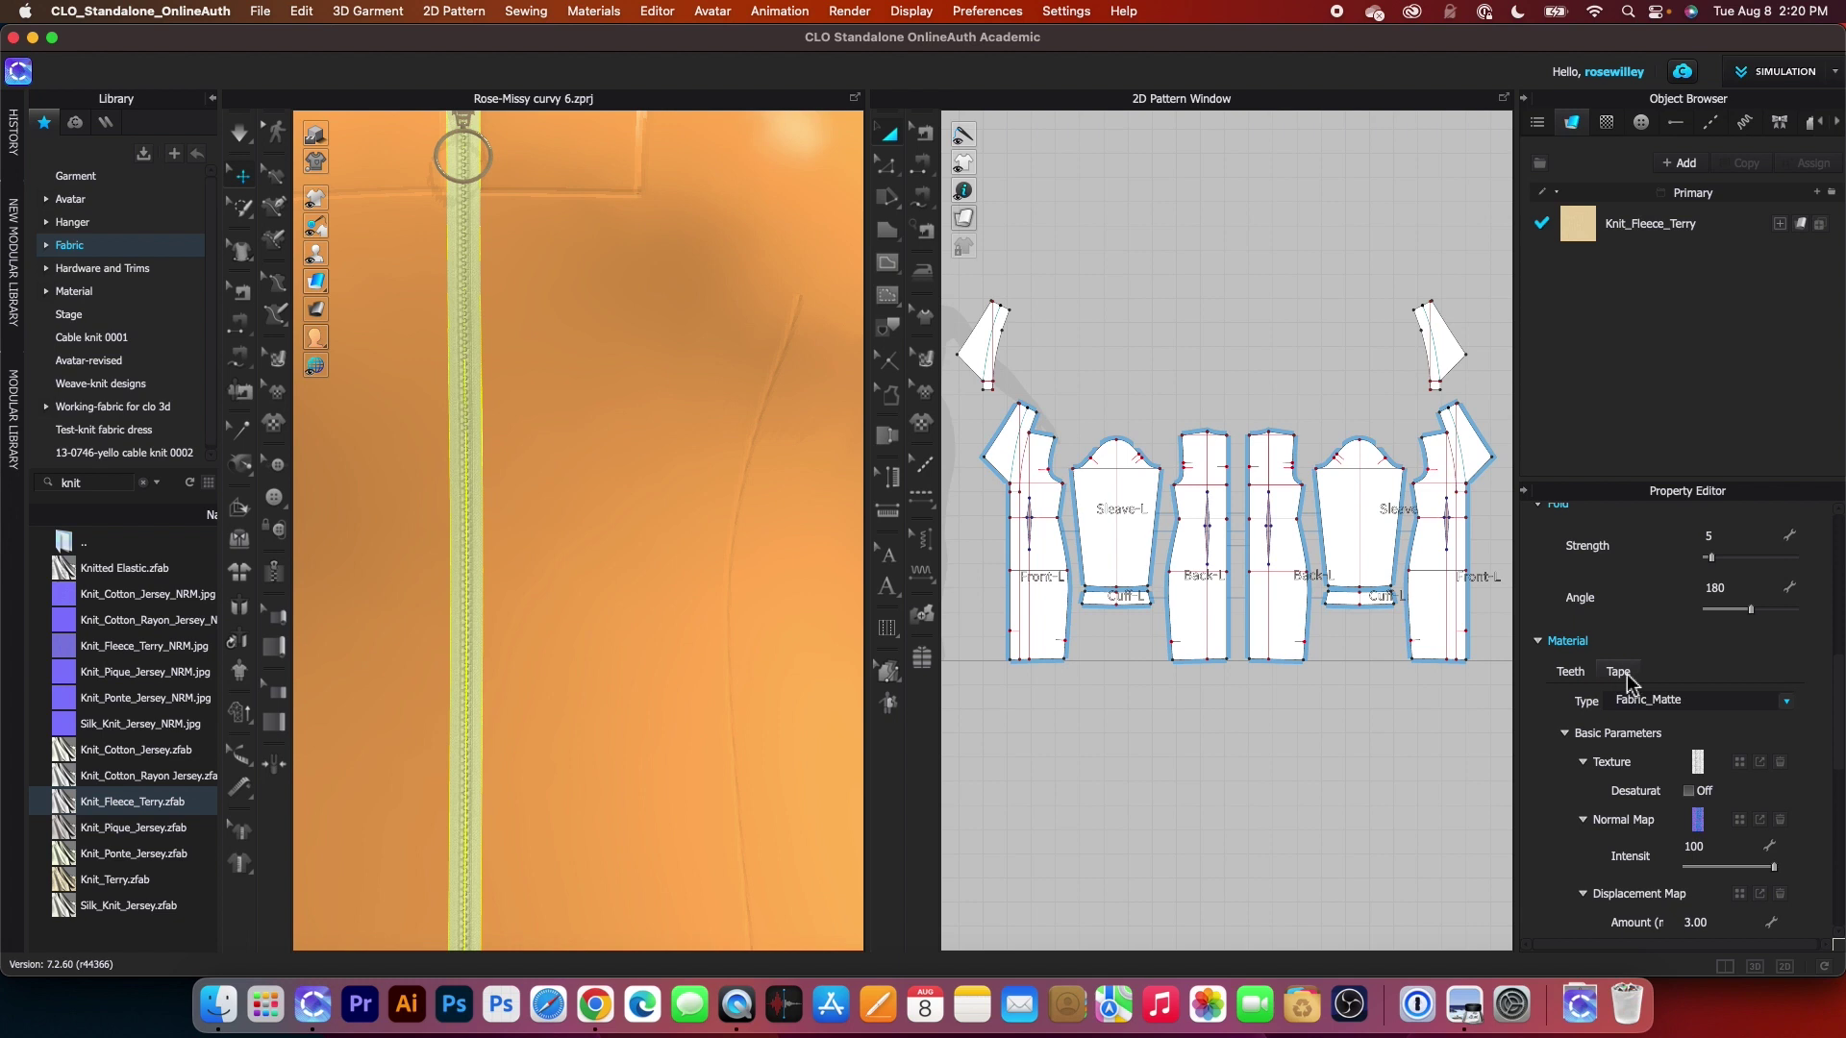
{"action": "scroll", "coordinate": [1646, 685], "scroll_direction": "down", "scroll_amount": 10}
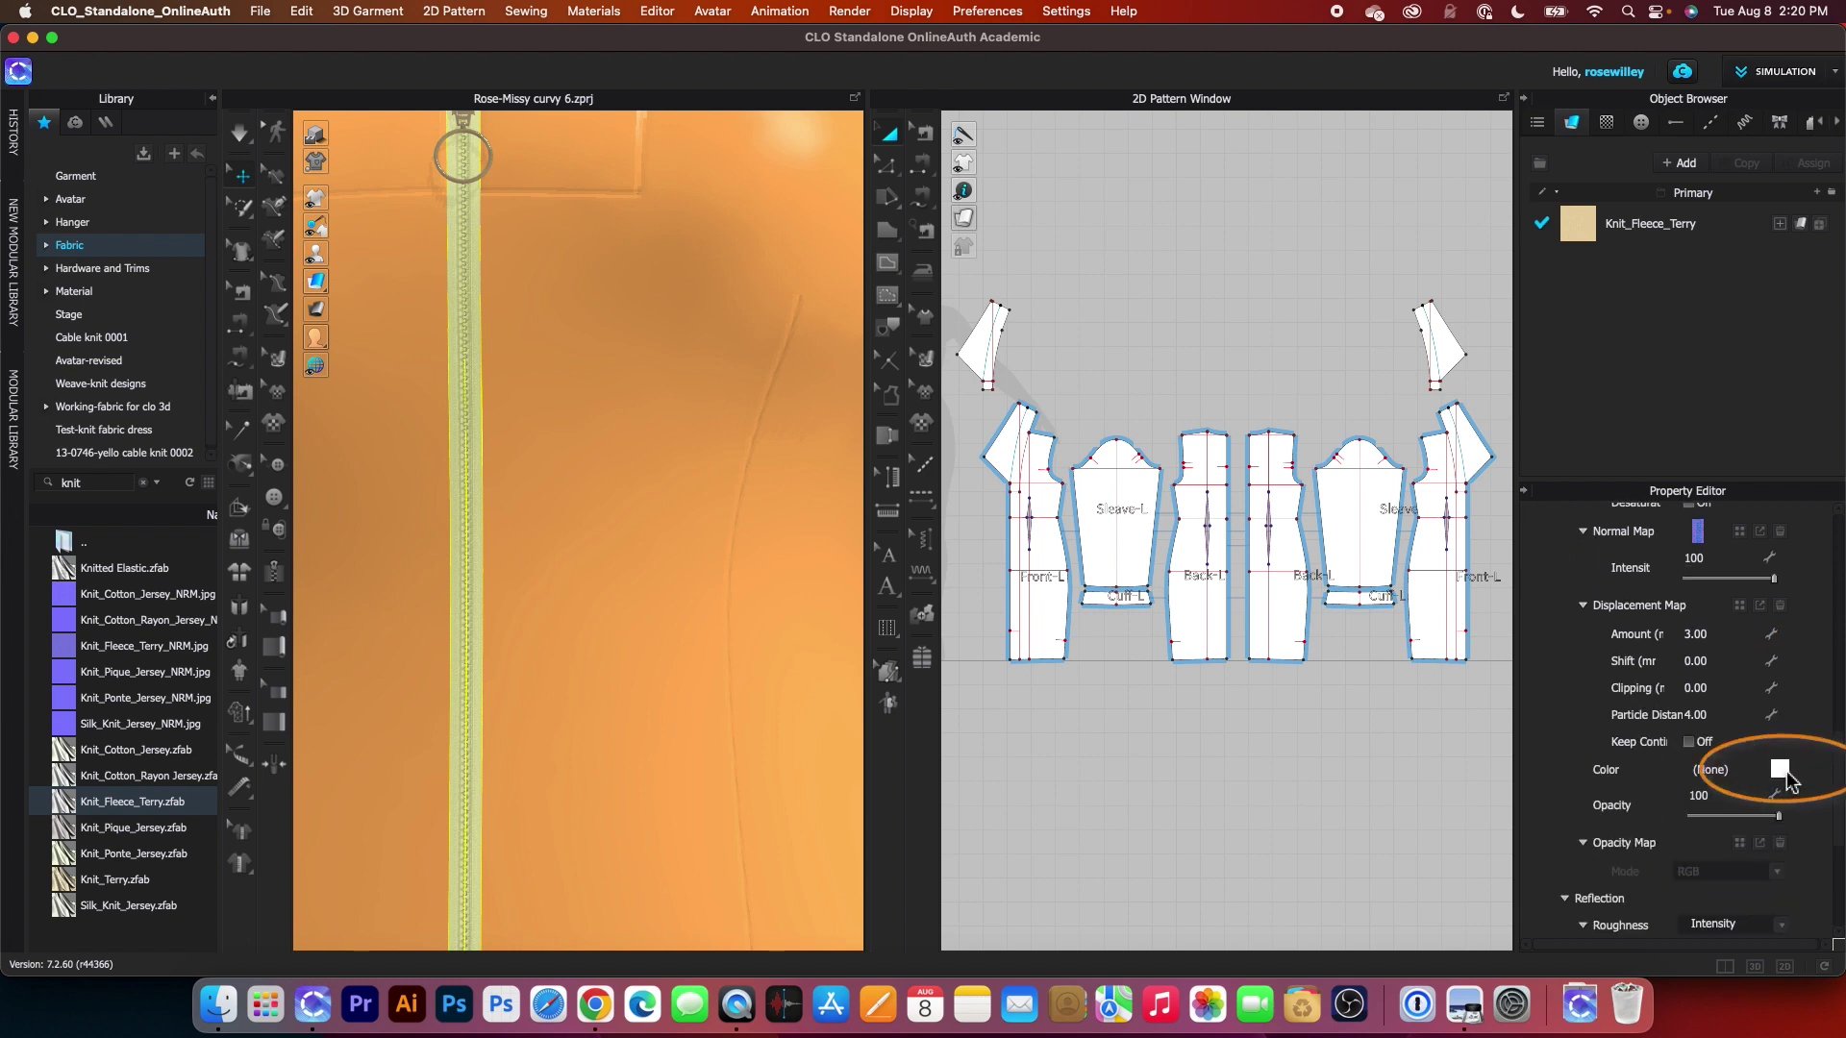
{"action": "left_click", "coordinate": [1780, 769]}
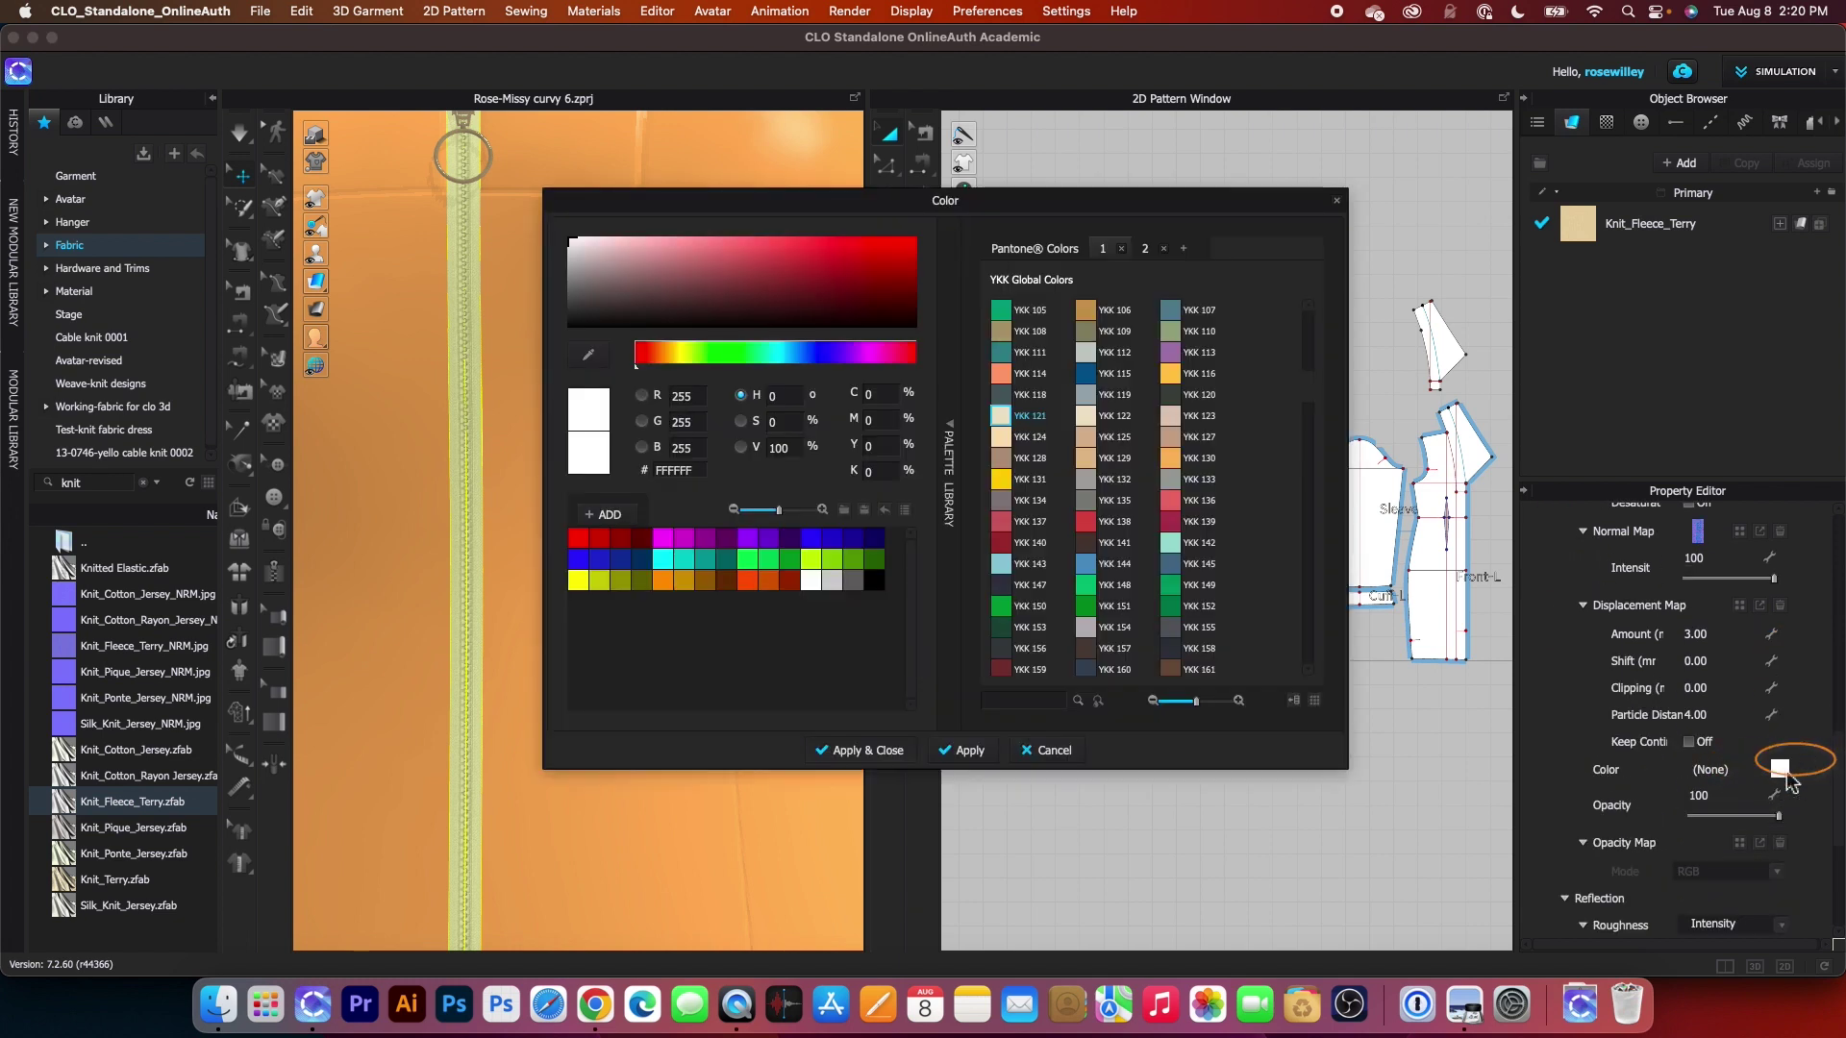
{"action": "left_click", "coordinate": [589, 357]}
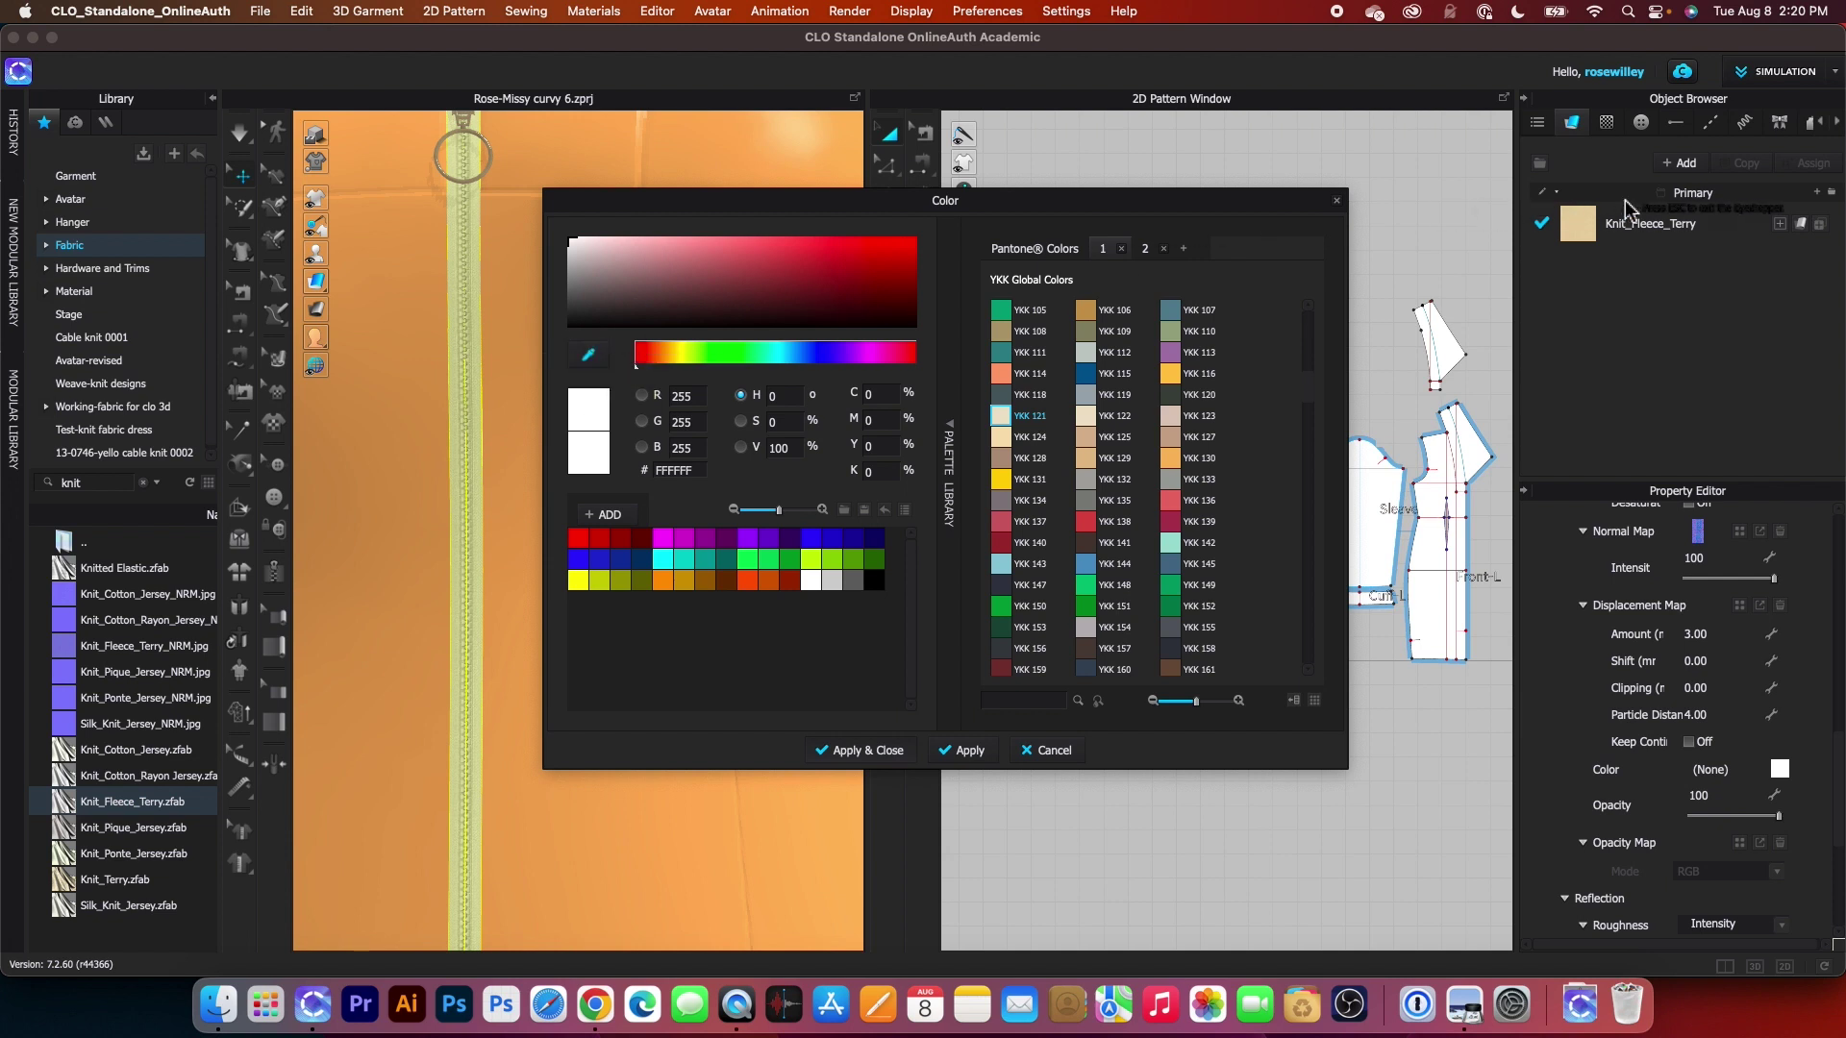
{"action": "left_click", "coordinate": [1588, 229]}
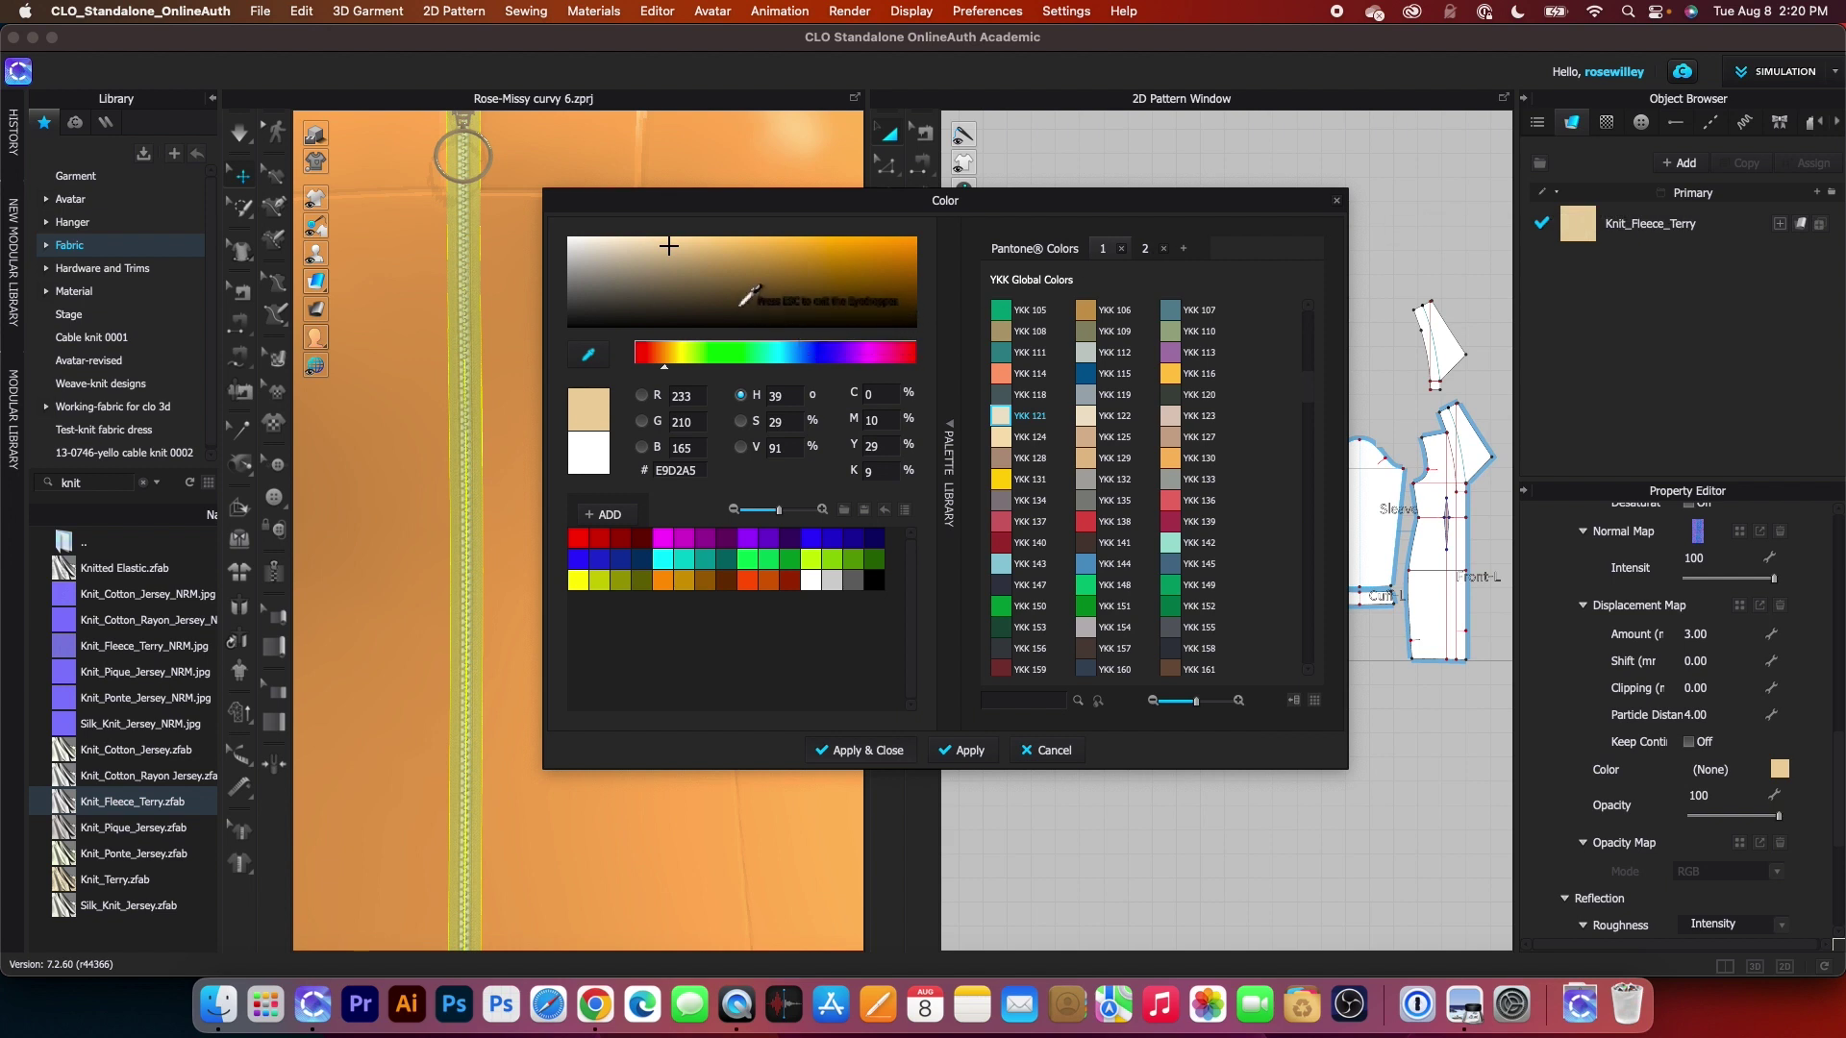
{"action": "key", "text": "Escape"}
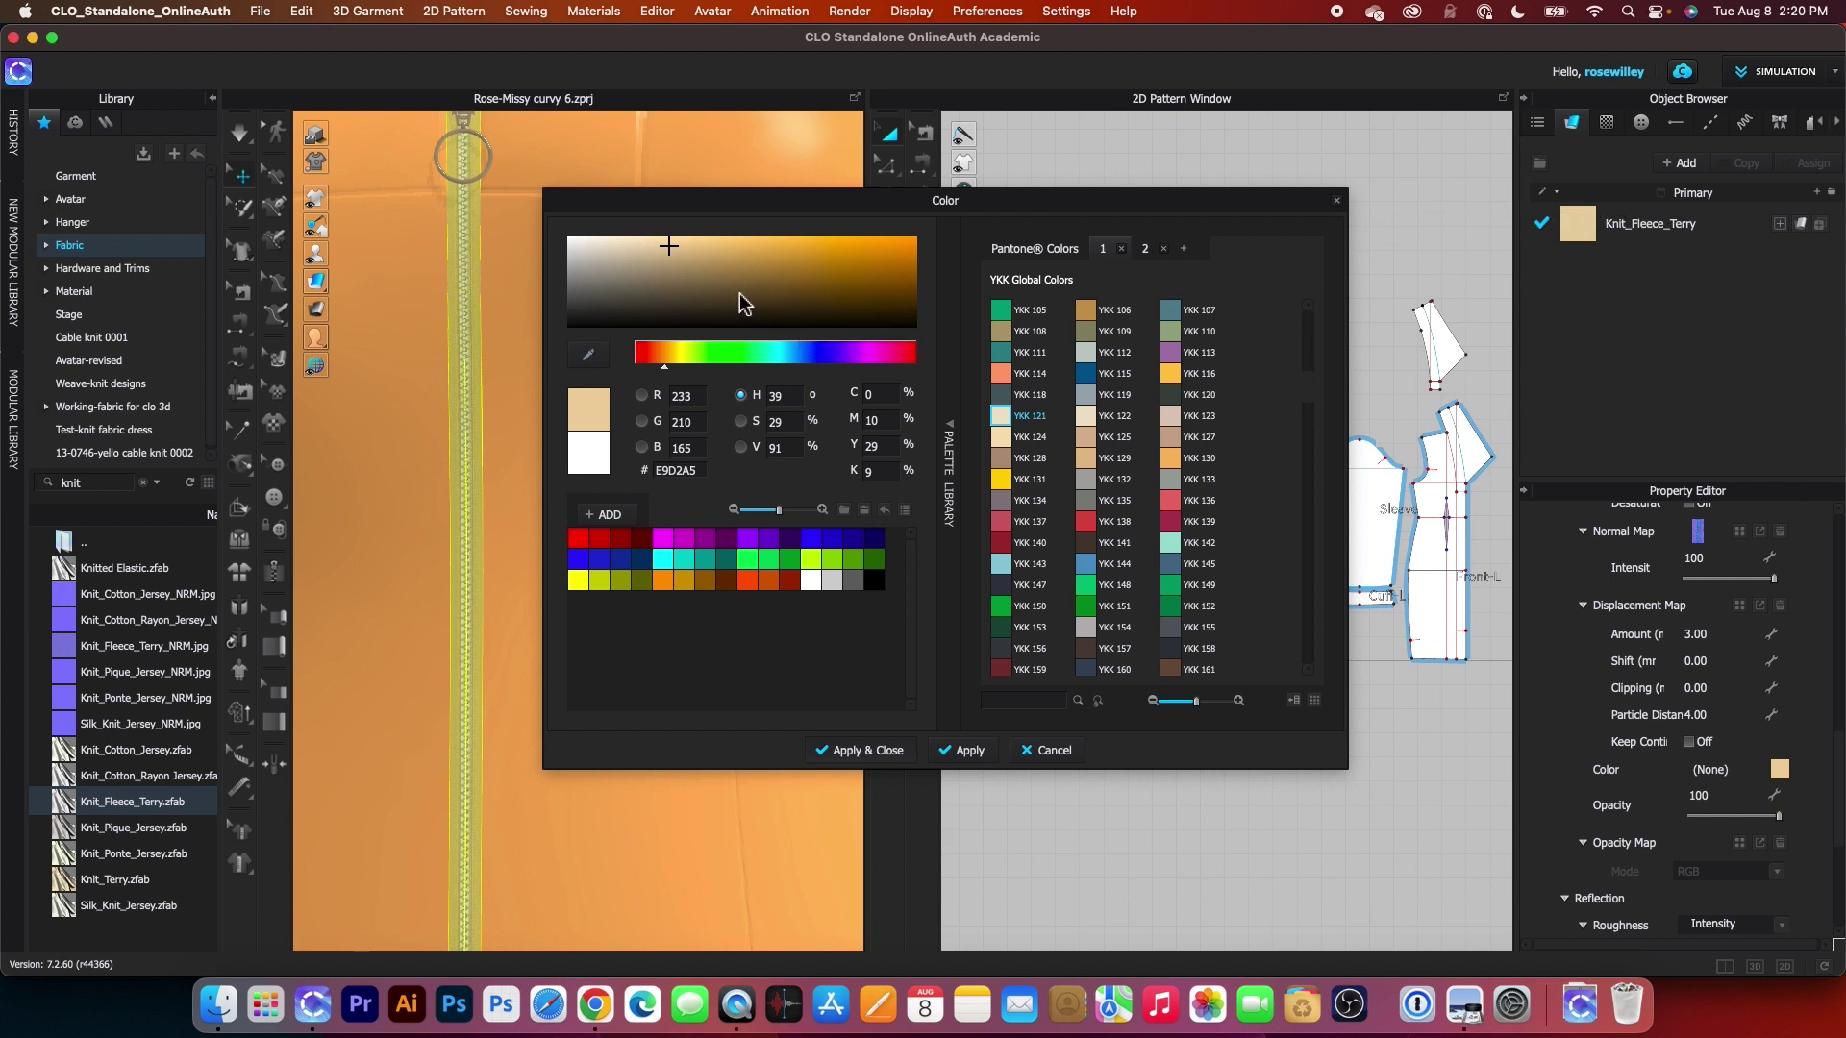
{"action": "left_click", "coordinate": [894, 752]}
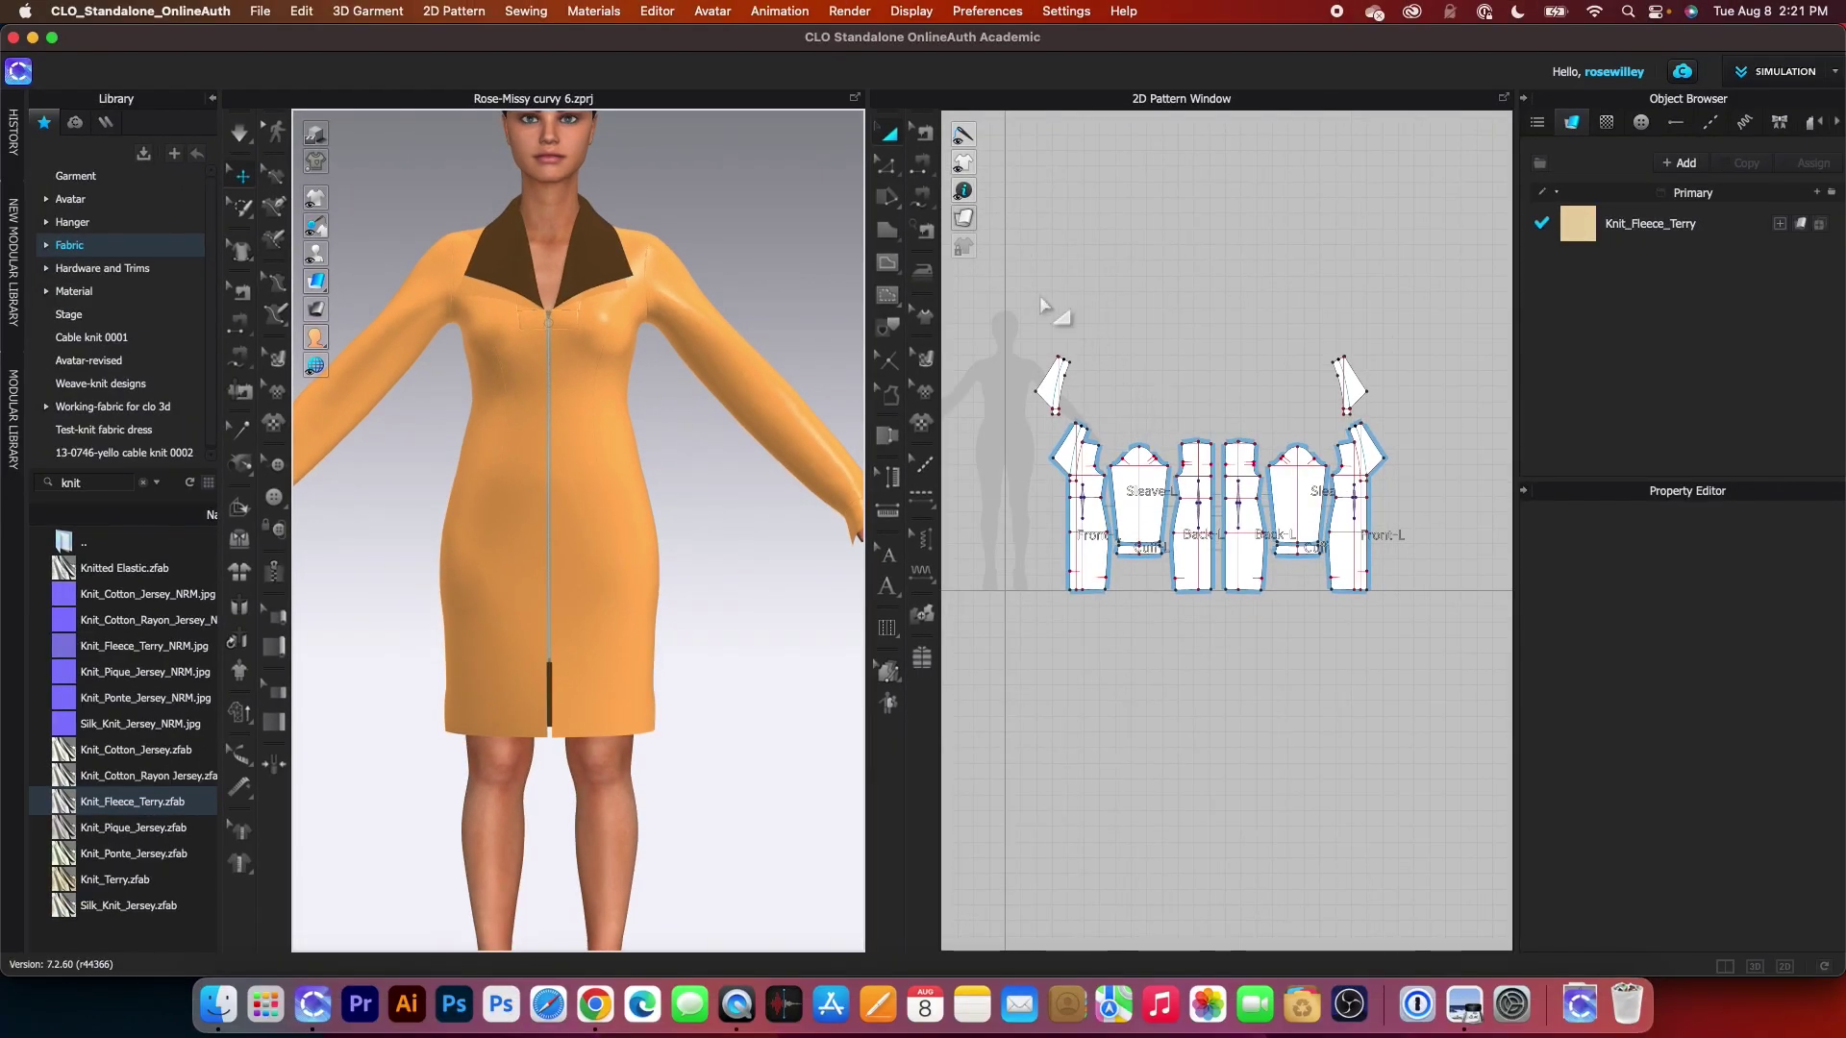
- Flip the normals of the two separate lapel pattern pieces so their fabric's right side faces outward, and deselect them
{"action": "left_click_drag", "start_coordinate": [994, 279], "coordinate": [1408, 434]}
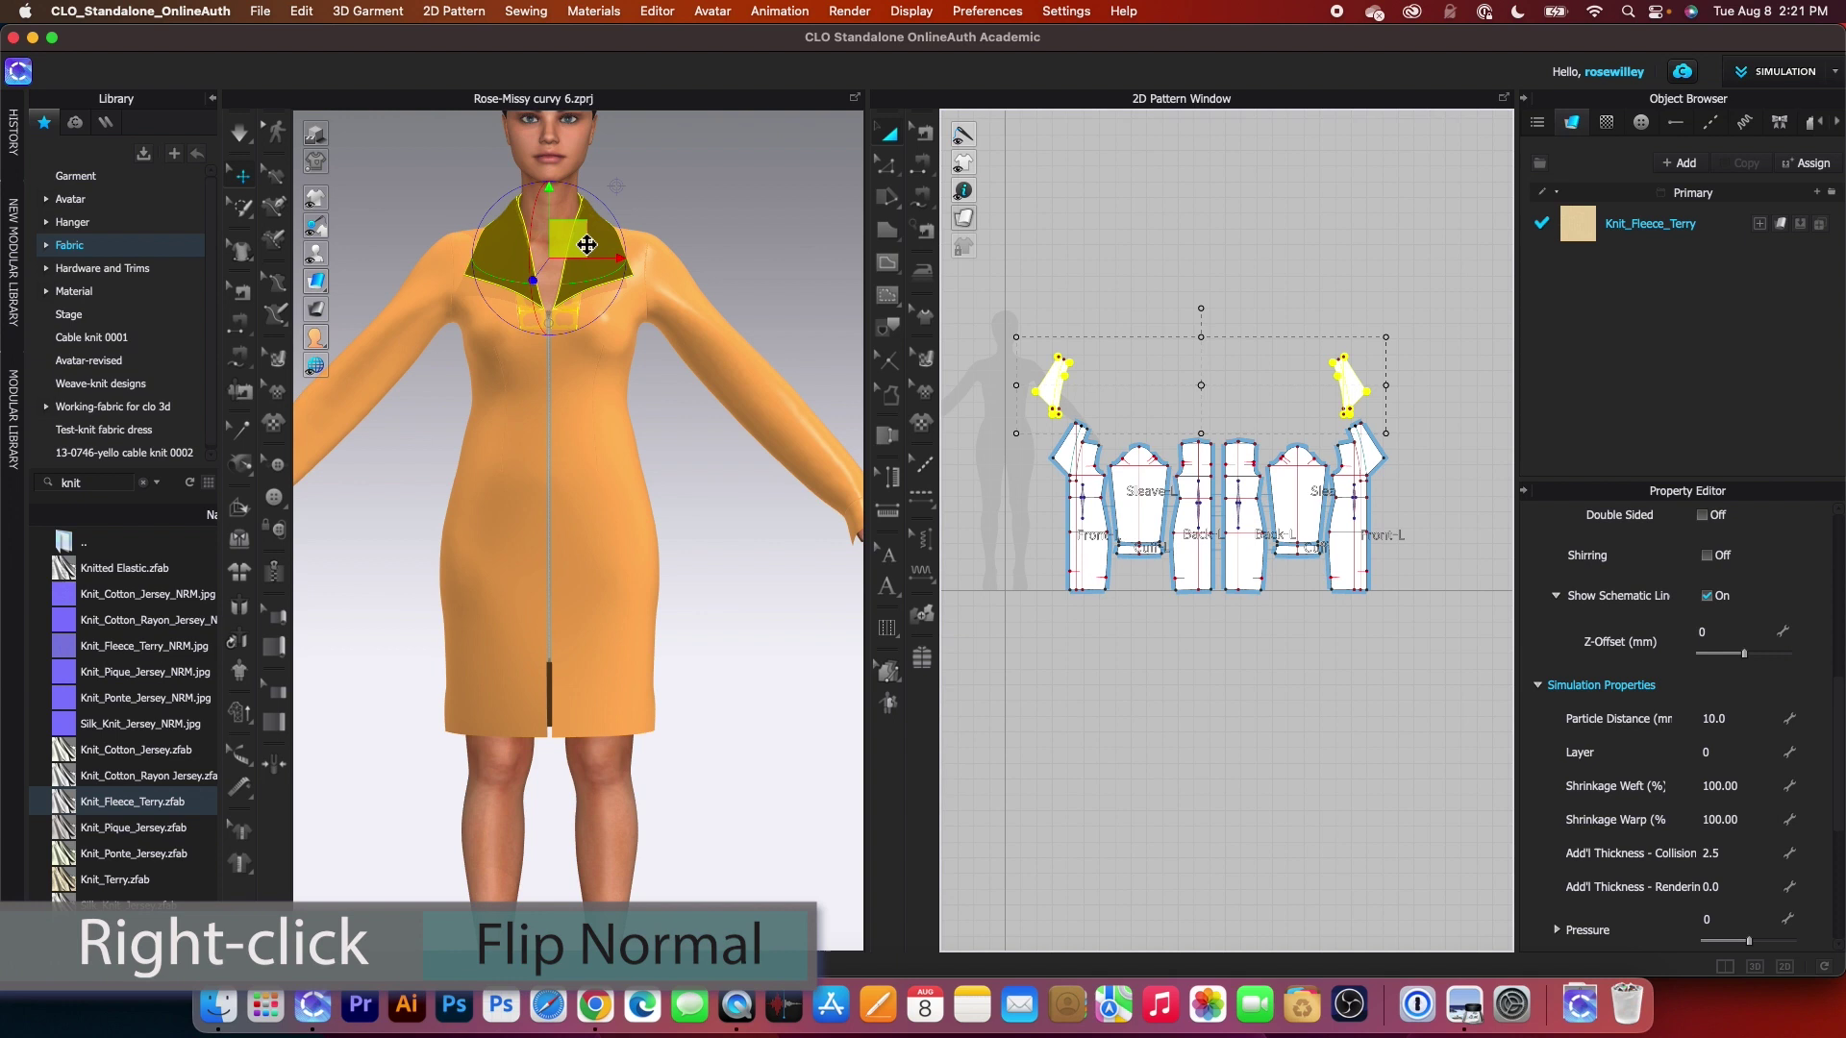
{"action": "right_click", "coordinate": [578, 246]}
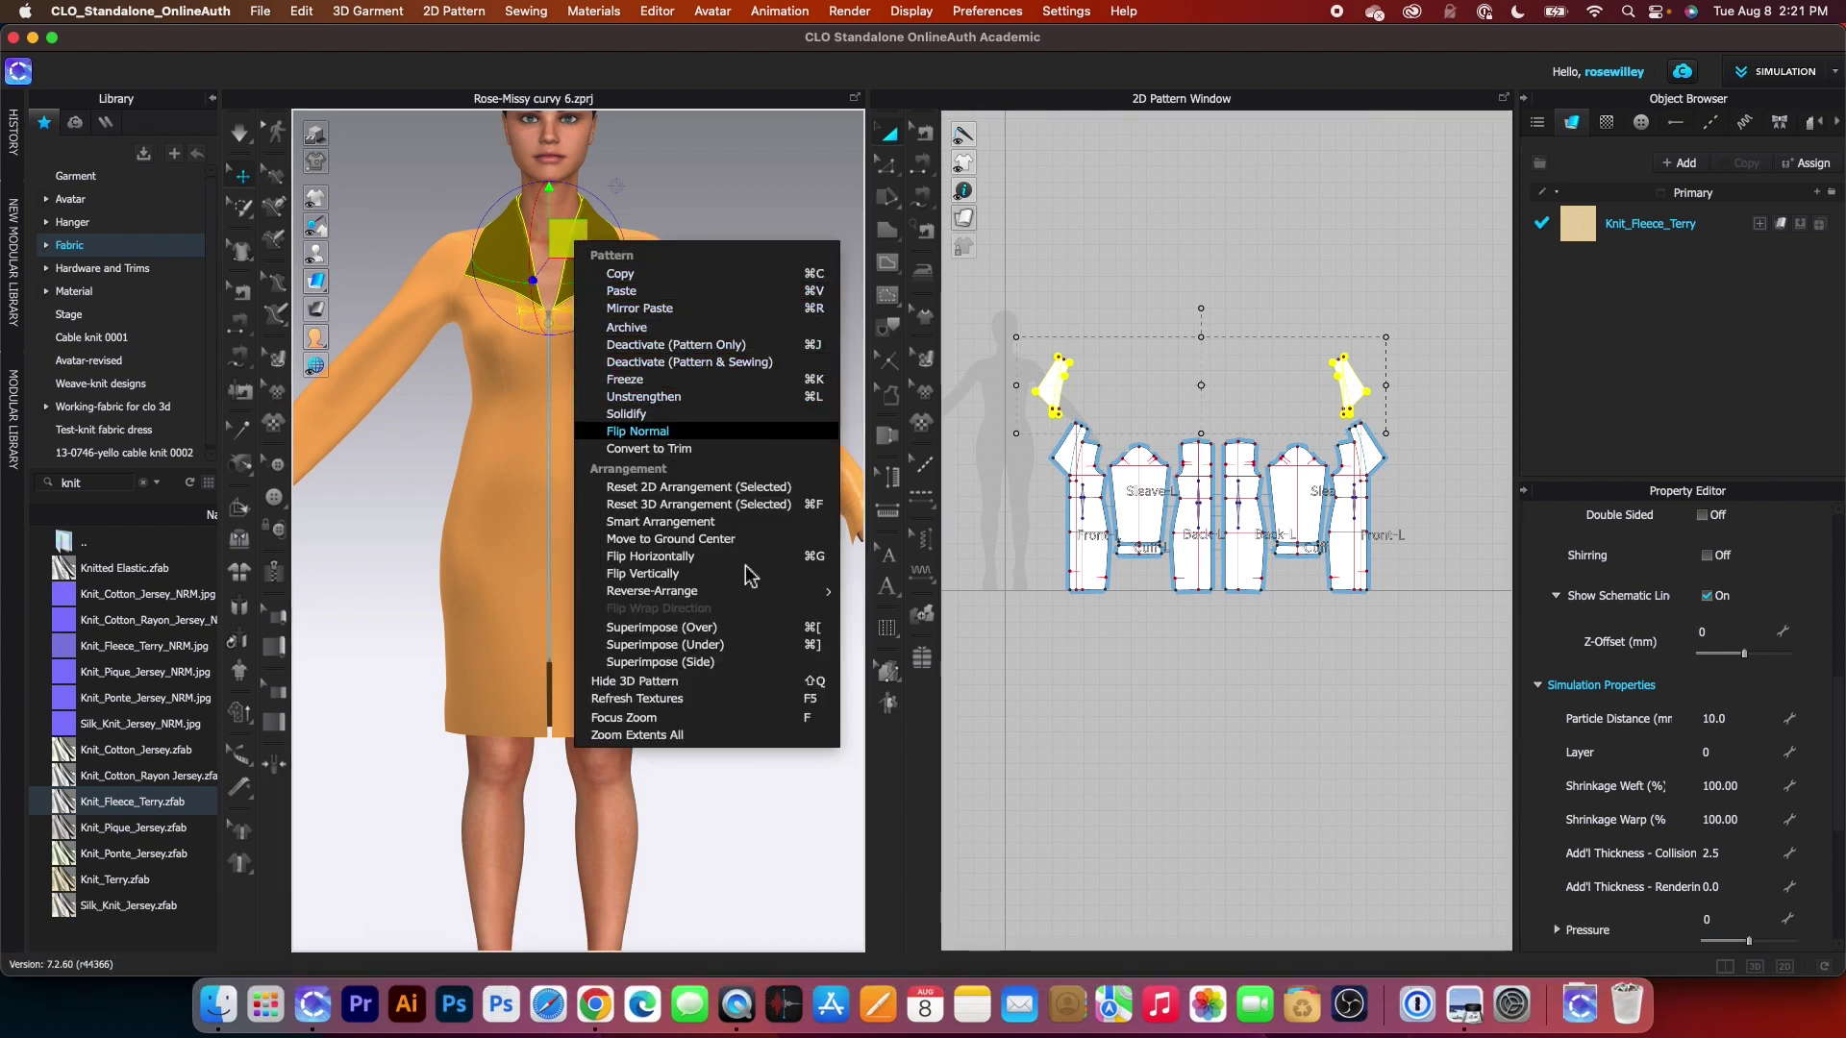
{"action": "left_click", "coordinate": [686, 435]}
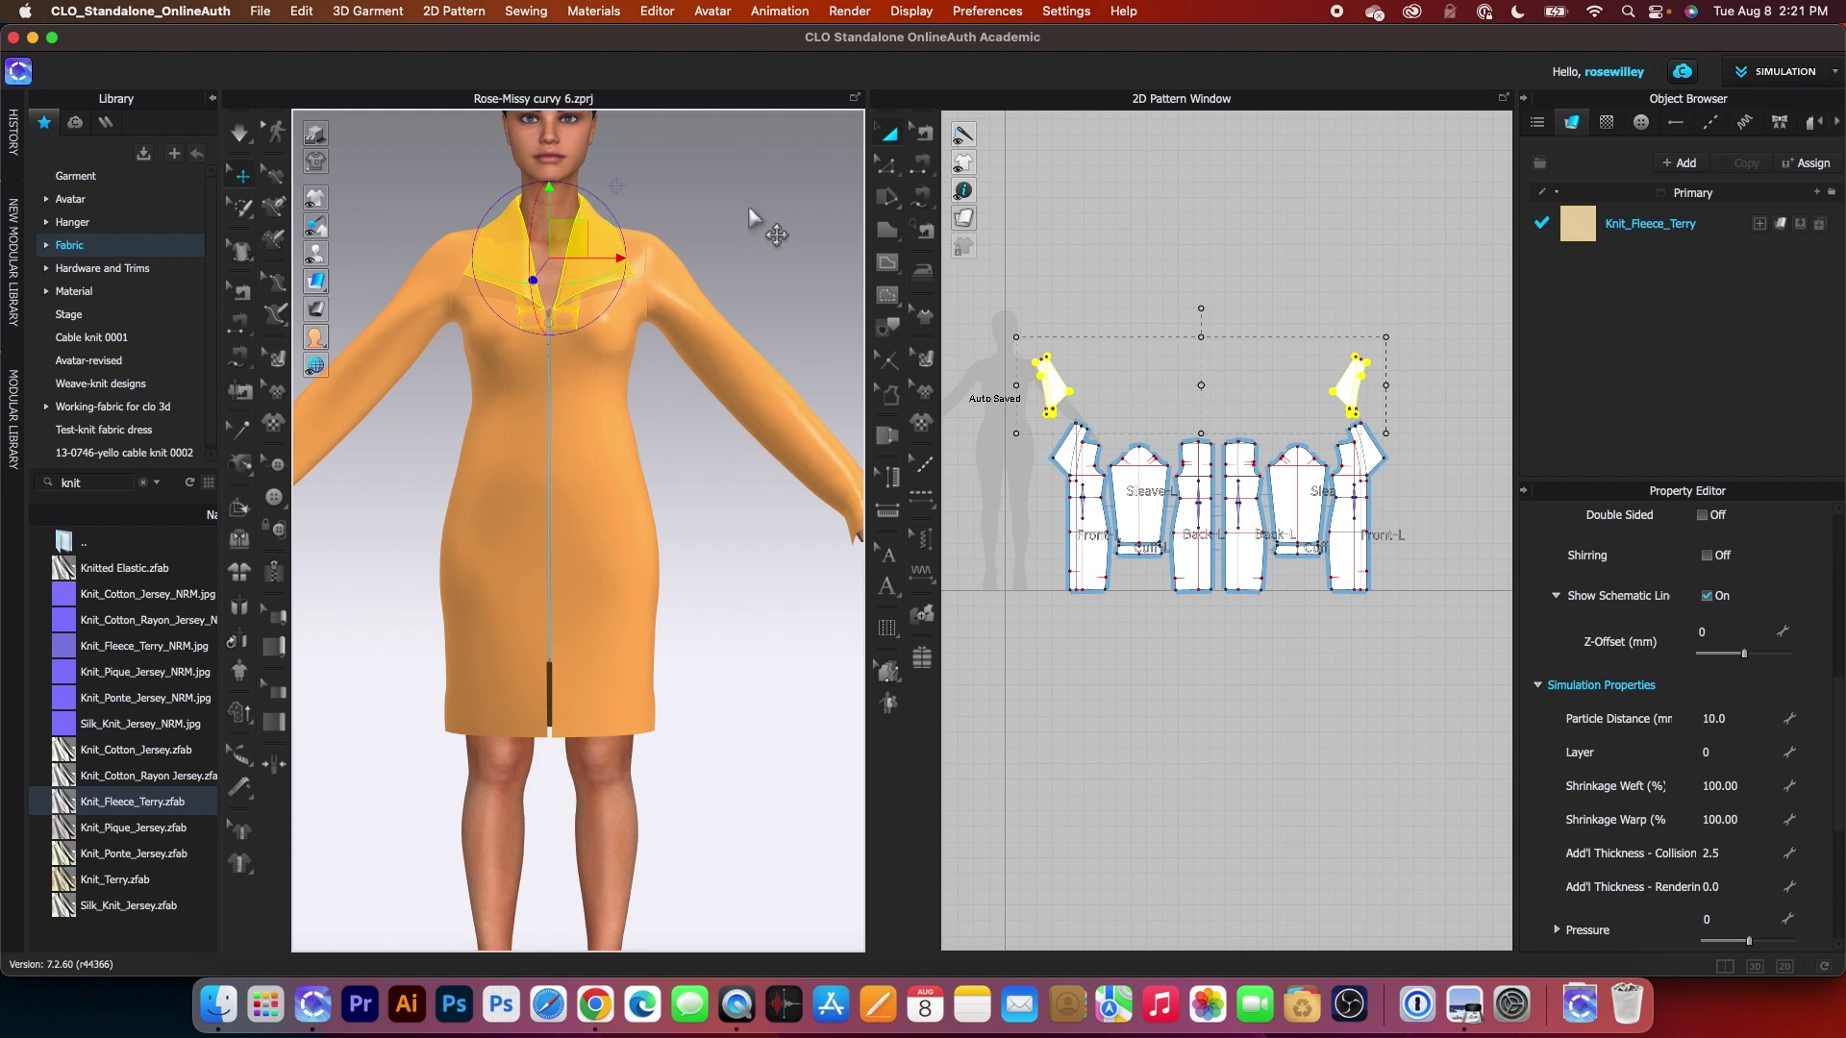
{"action": "left_click", "coordinate": [749, 211]}
{"action": "scroll", "coordinate": [739, 421], "scroll_direction": "down", "scroll_amount": 3}
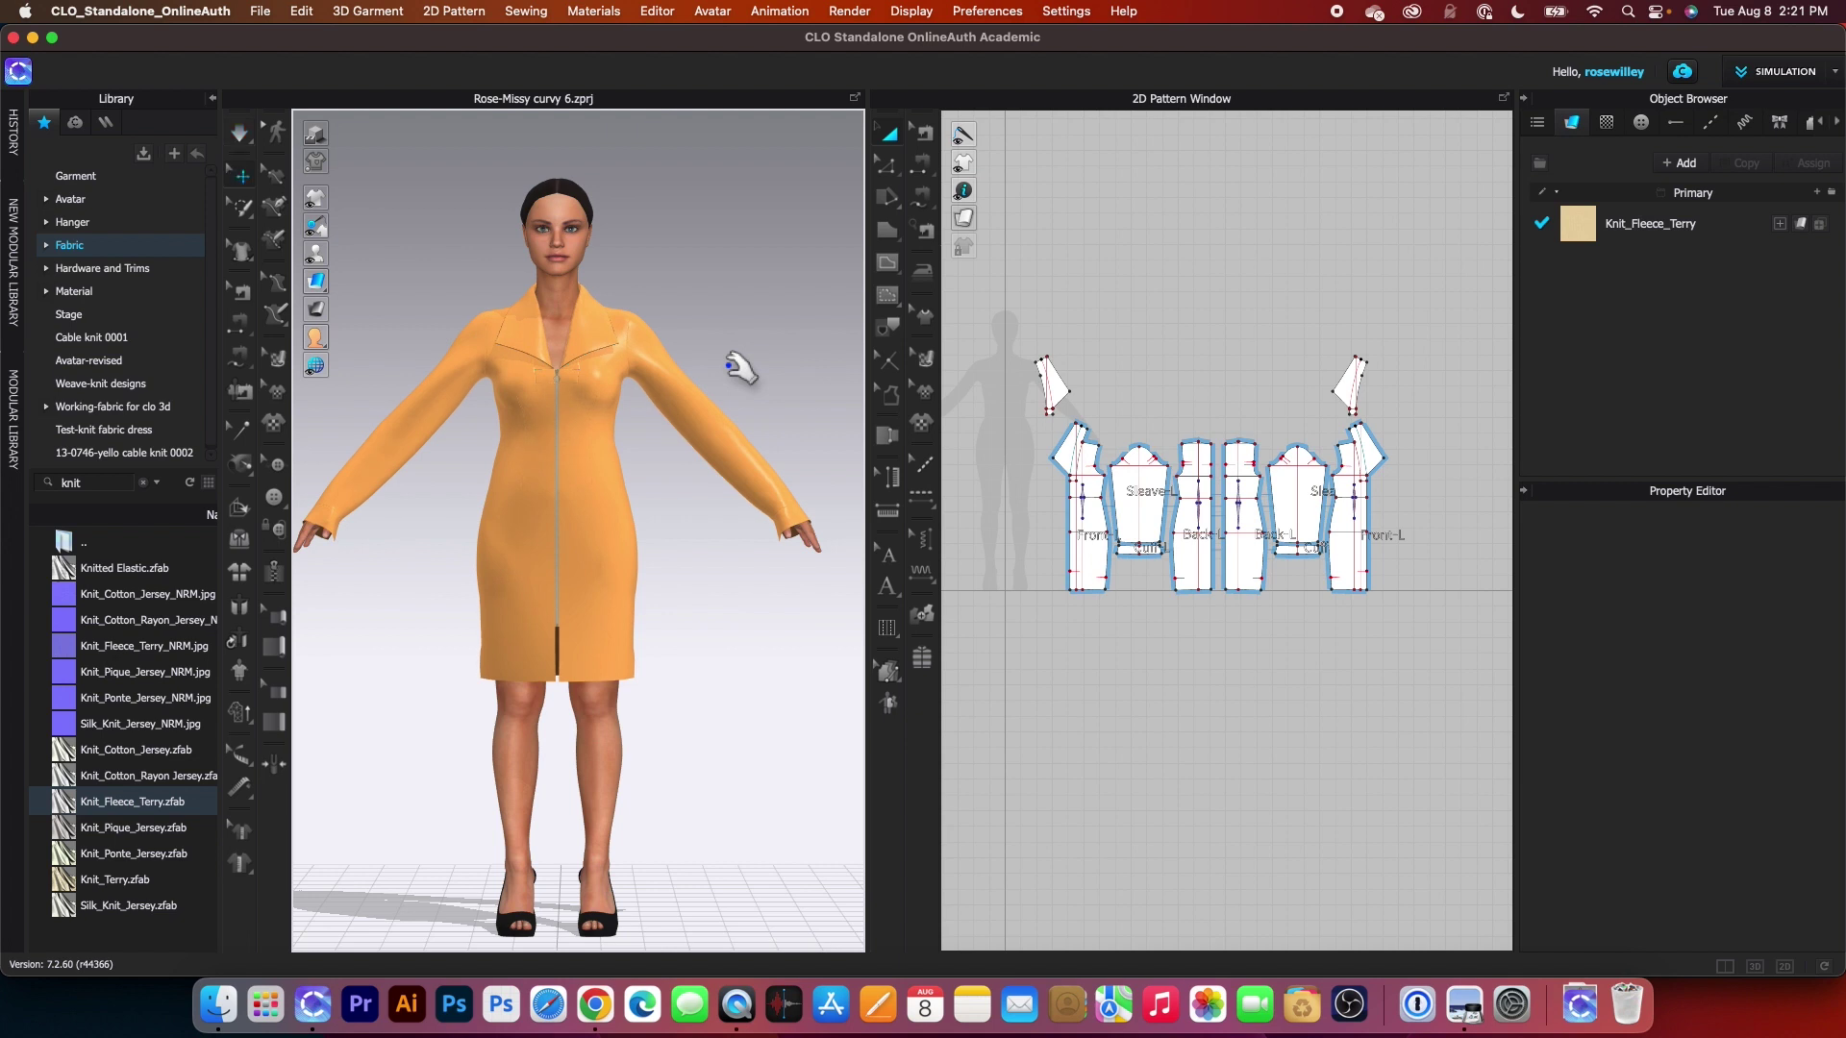
{"action": "scroll", "coordinate": [731, 432], "scroll_direction": "up", "scroll_amount": 3}
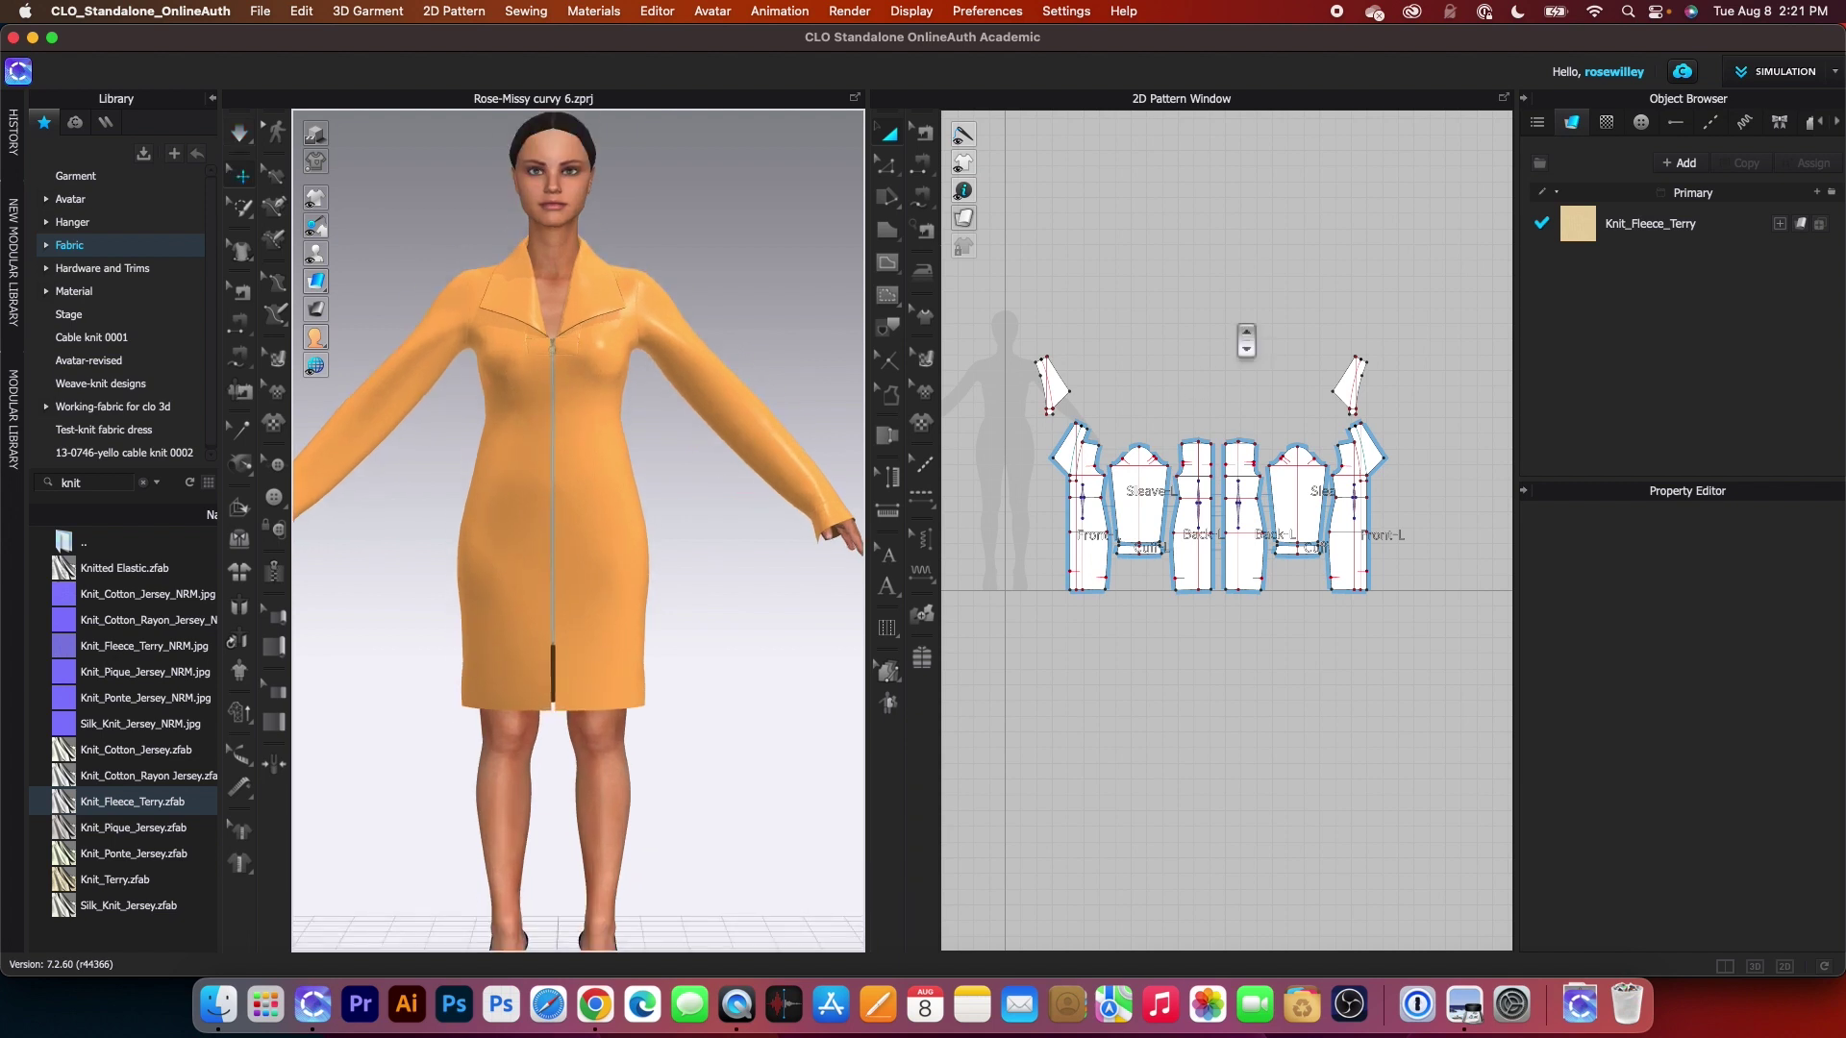
- Select all of the jacket's pattern pieces and unstrengthen them
{"action": "scroll", "coordinate": [1241, 337], "scroll_direction": "down", "scroll_amount": 2}
{"action": "key", "text": "super+a"}
{"action": "right_click", "coordinate": [1295, 471]}
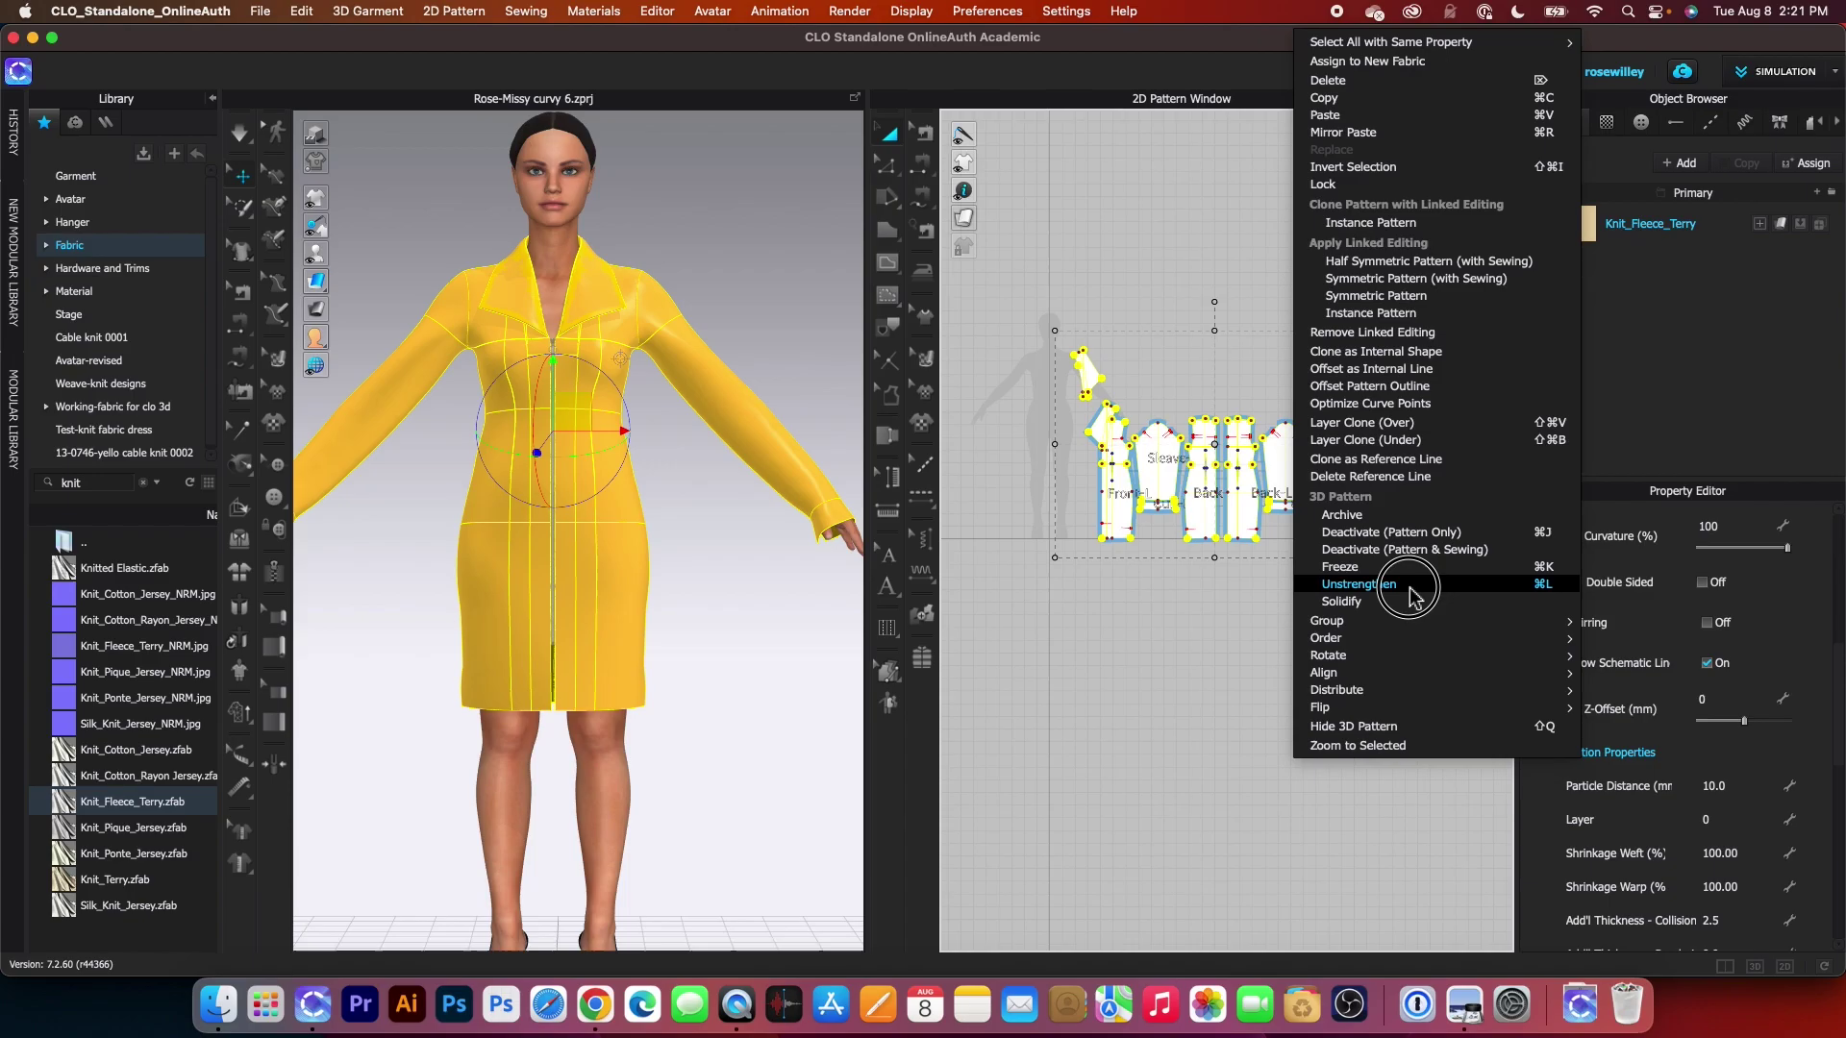
{"action": "left_click", "coordinate": [1410, 588]}
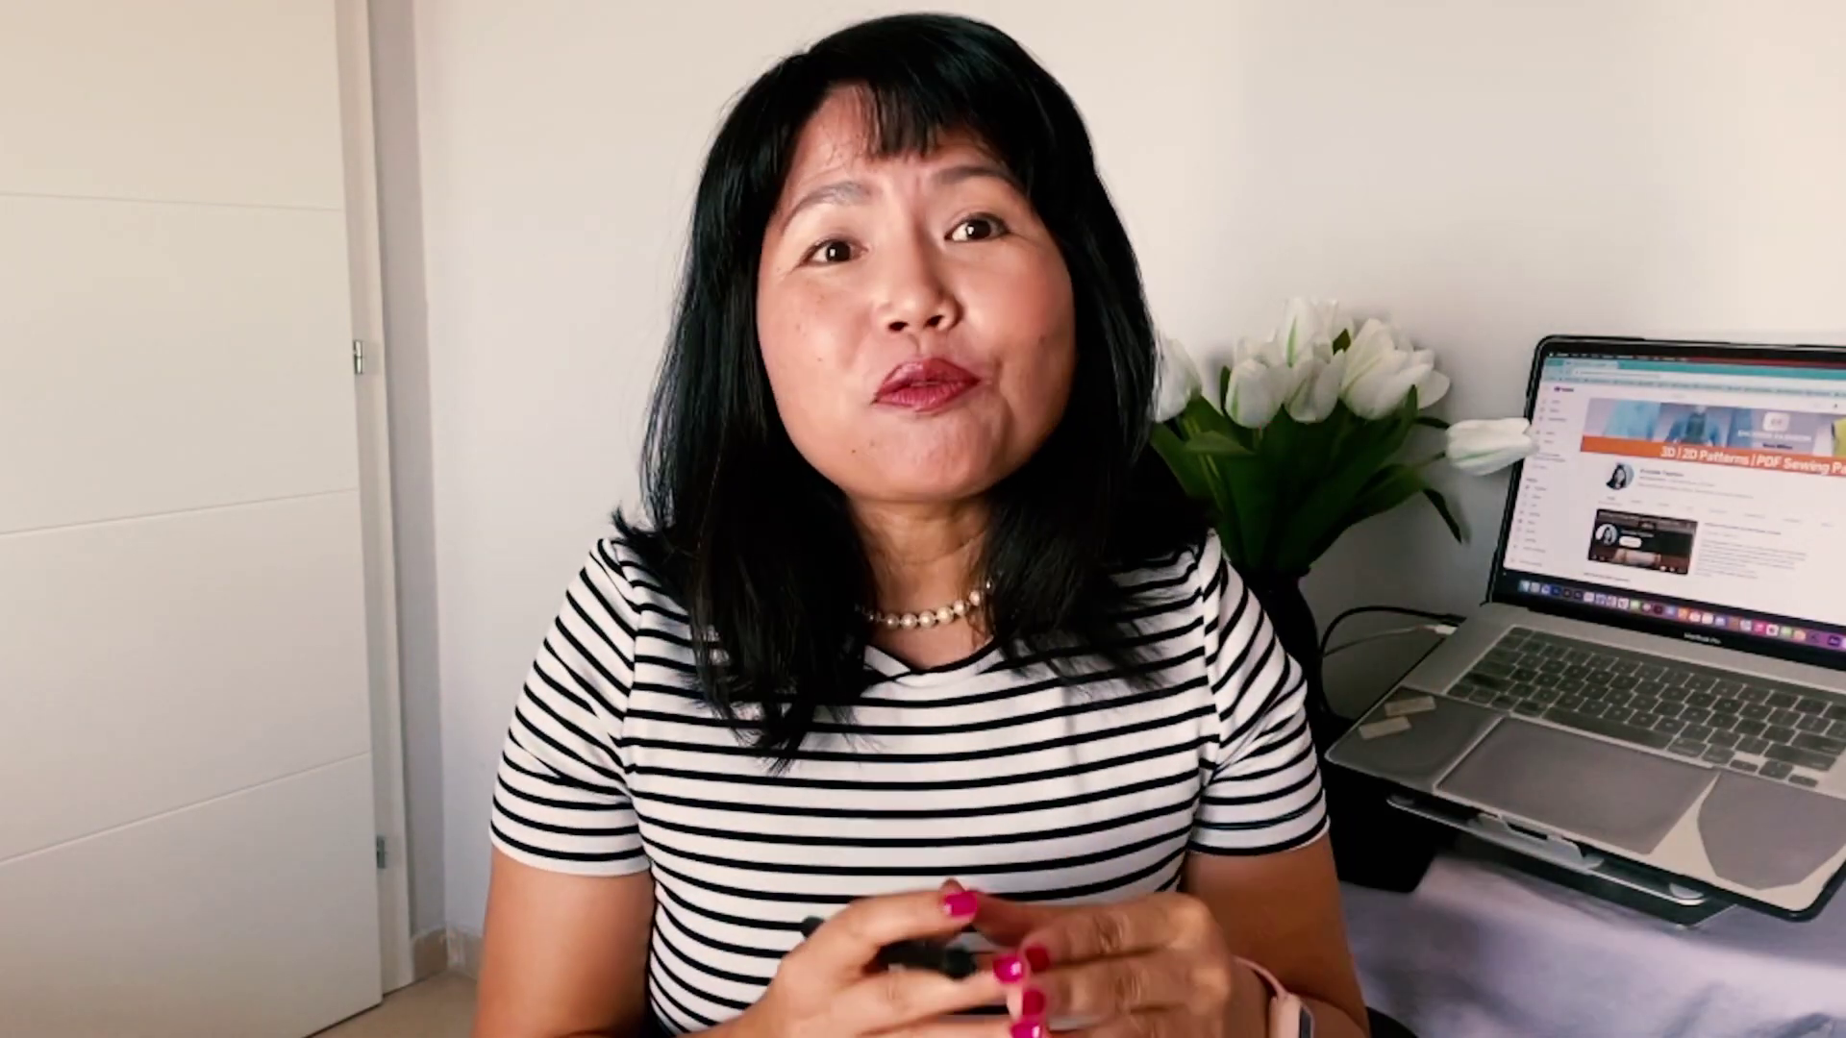